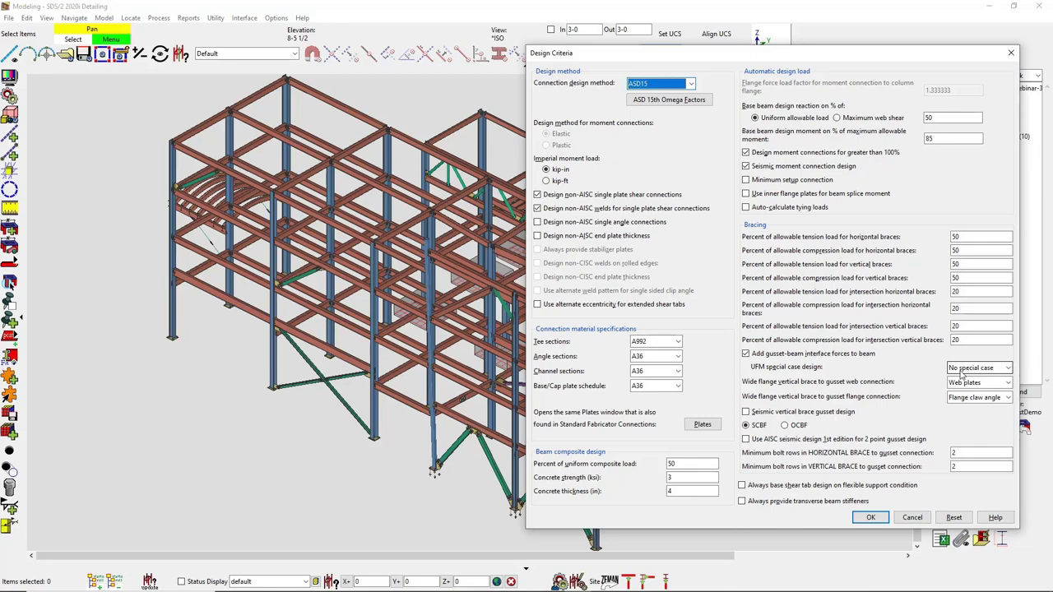
# Step: Inspect the gusset interface forces in the loads of the beam above the X-brace, and close its settings
pyautogui.click(288, 337)
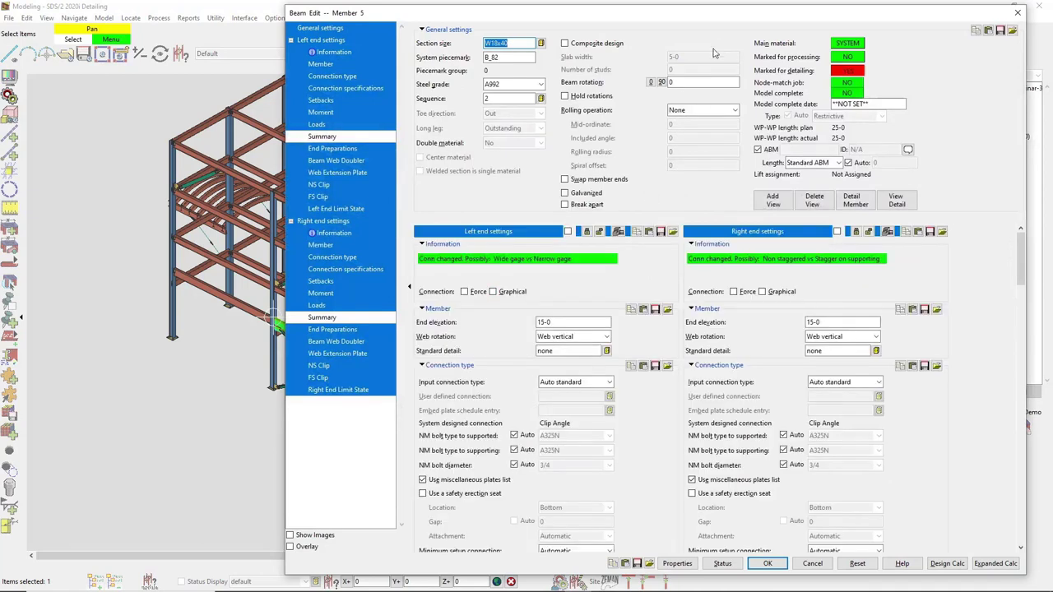
pyautogui.click(322, 126)
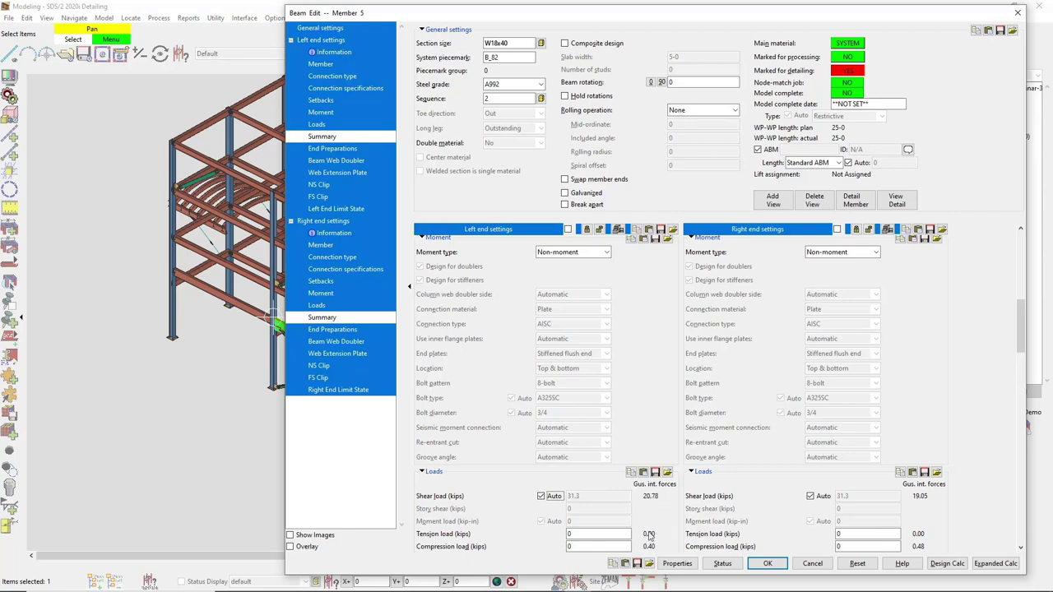
pyautogui.click(768, 564)
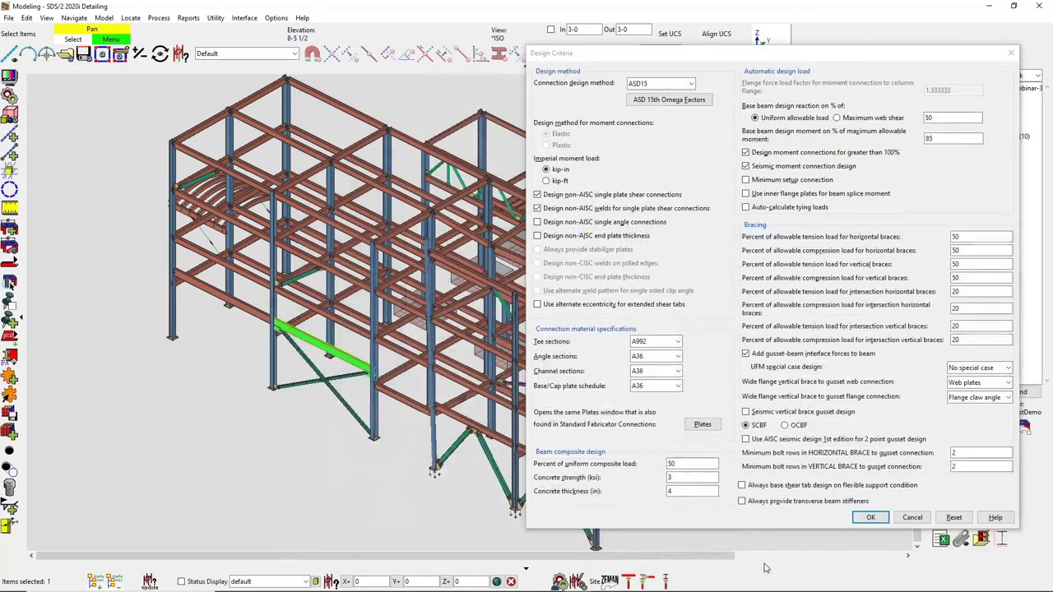
# Step: Check the available UFM special case design options in the Design Criteria, and close them without changes
pyautogui.click(975, 368)
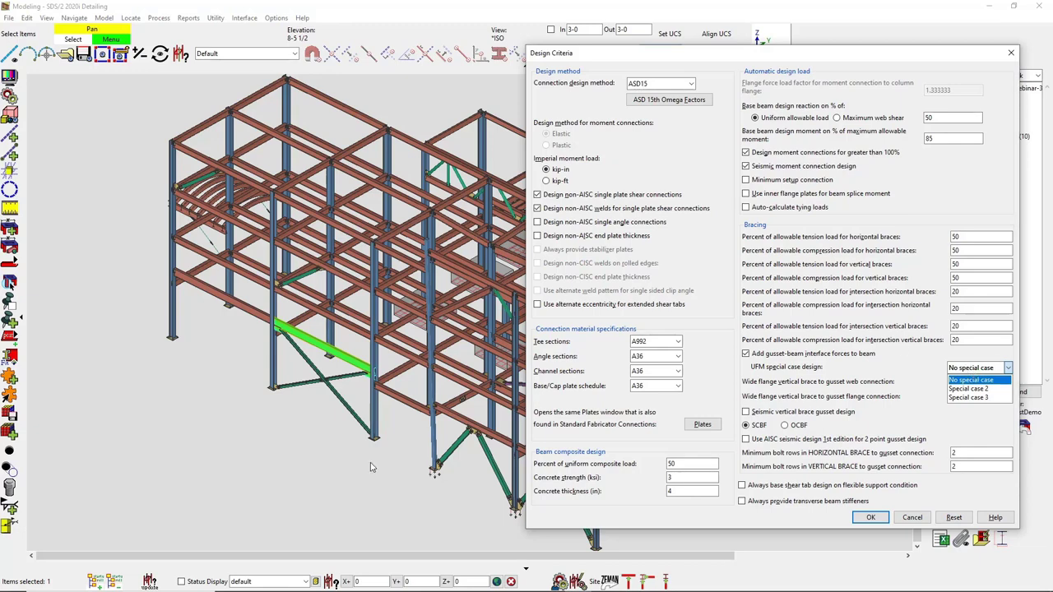
pyautogui.click(914, 523)
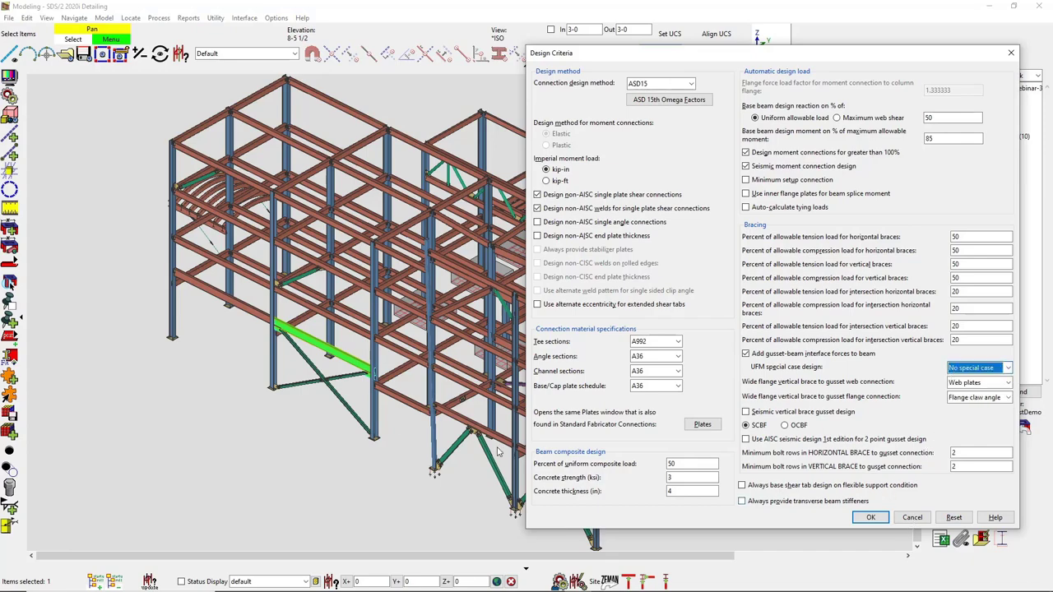
pyautogui.click(913, 518)
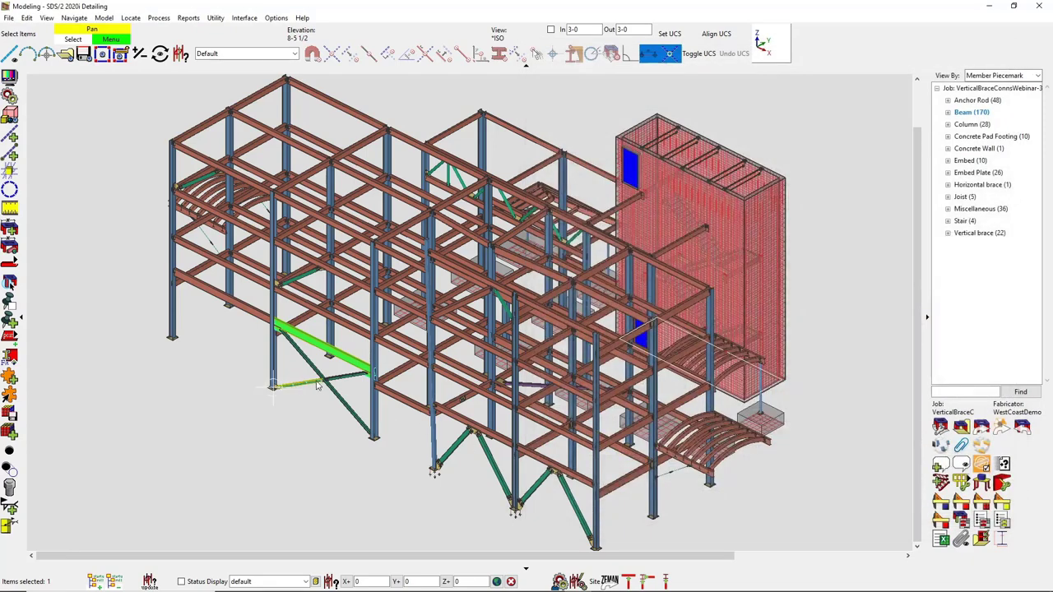
# Step: Open erection view 6 to show the X-braced bay in elevation
pyautogui.scroll(5, 290, 339)
pyautogui.scroll(1, 289, 339)
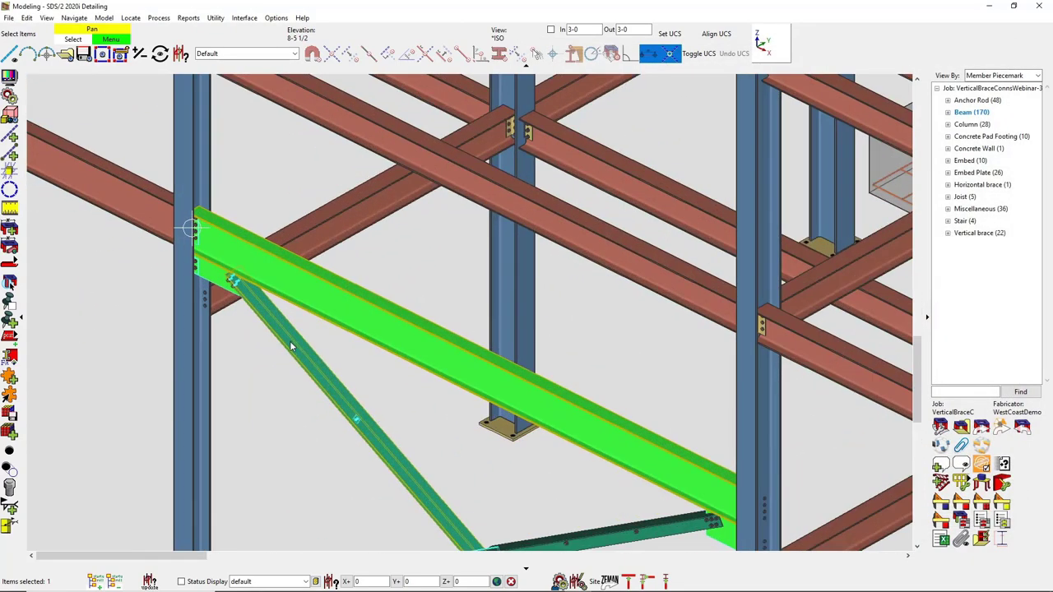
pyautogui.click(66, 53)
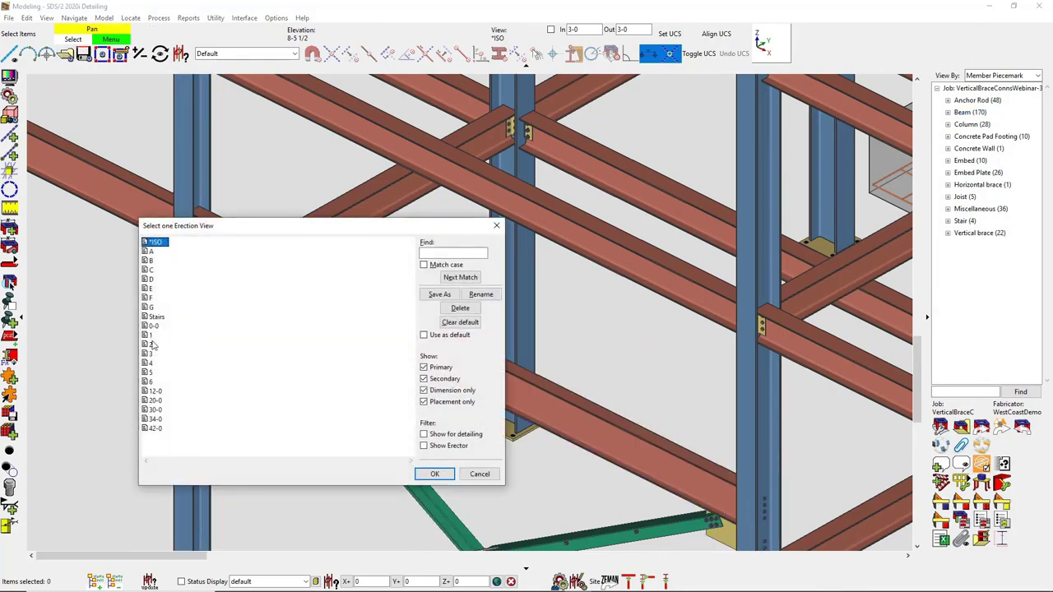
pyautogui.doubleClick(150, 382)
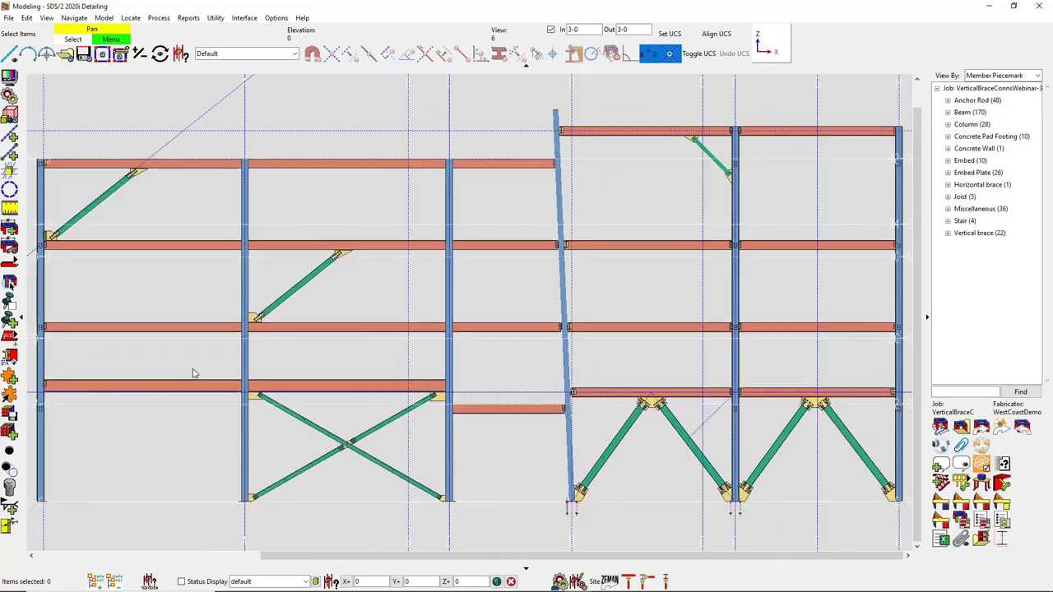
# Step: Make the column on grid A beside the X-braced bay transparent and clear the selection
pyautogui.scroll(5, 218, 416)
pyautogui.click(289, 455)
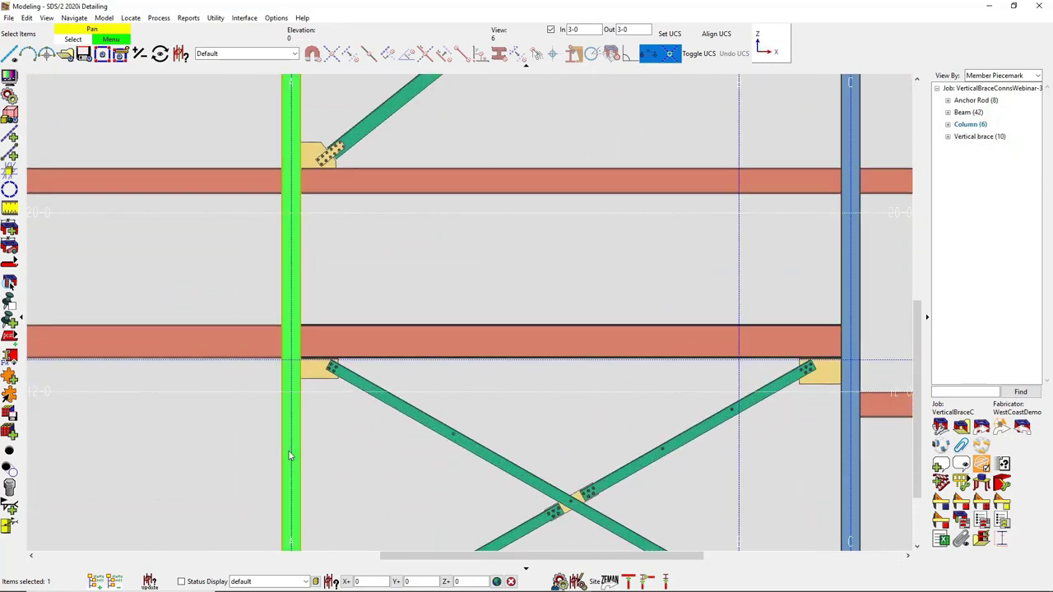
pyautogui.rightClick(289, 455)
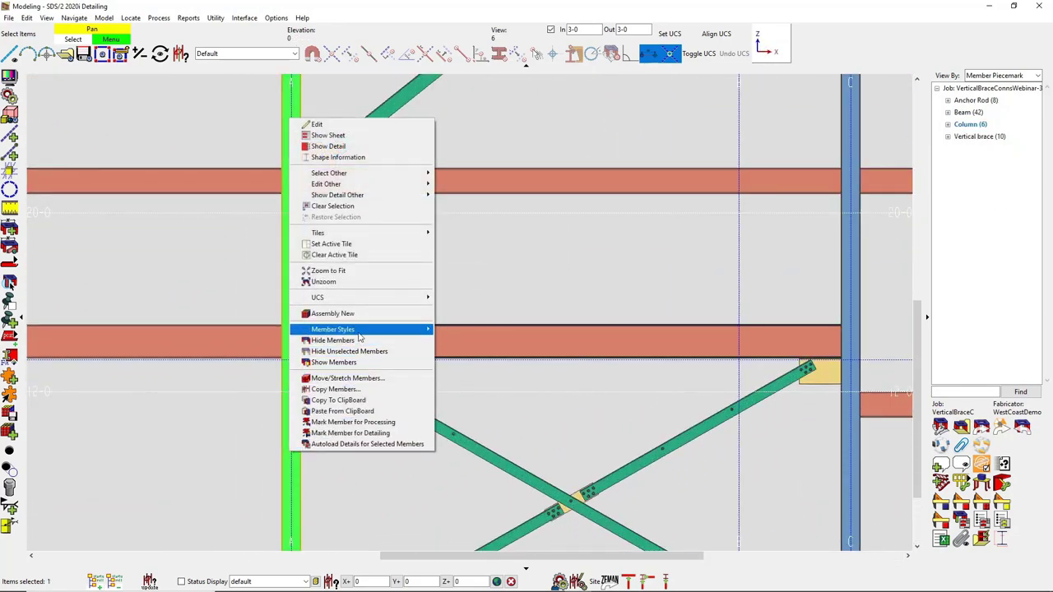
pyautogui.moveTo(359, 337)
pyautogui.click(477, 365)
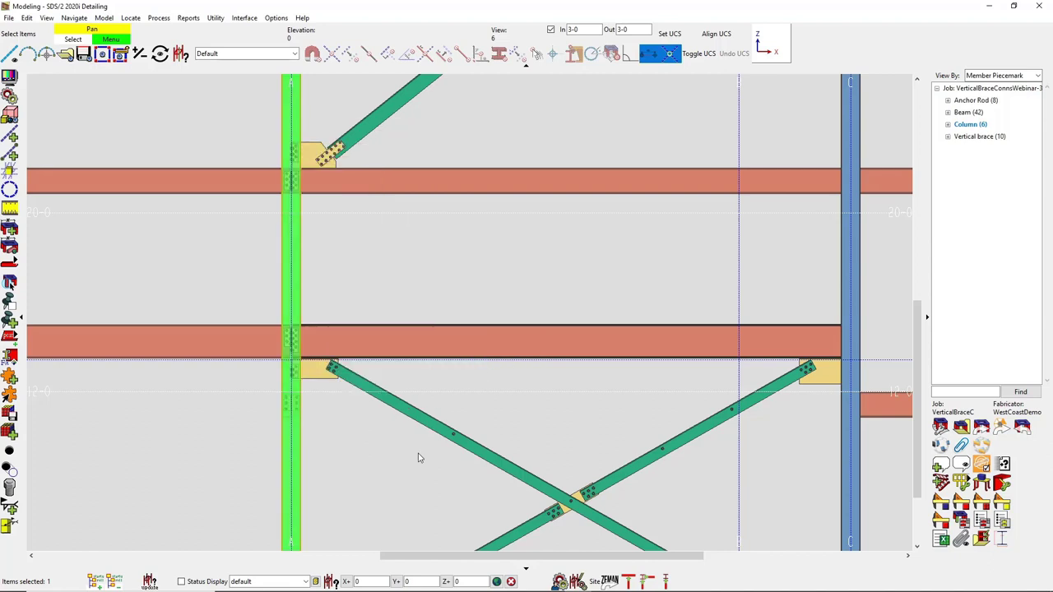
pyautogui.press('Escape')
pyautogui.scroll(3, 337, 427)
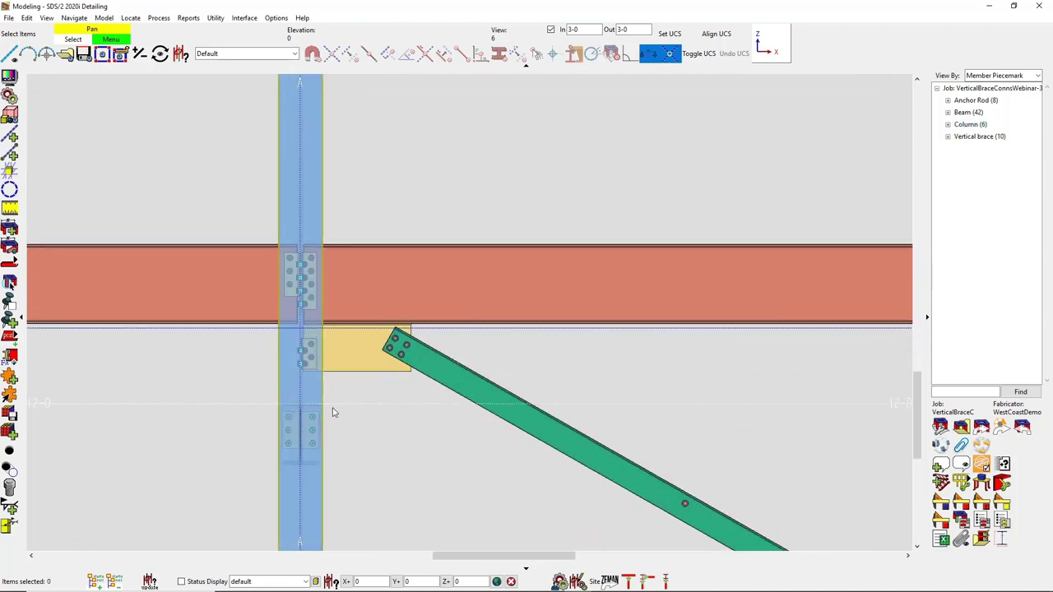
# Step: Set the UFM special case design to Special case 2 for the left end of the vertical brace framing to the grid A column
pyautogui.moveTo(506, 469); pyautogui.dragTo(420, 425, button='middle')
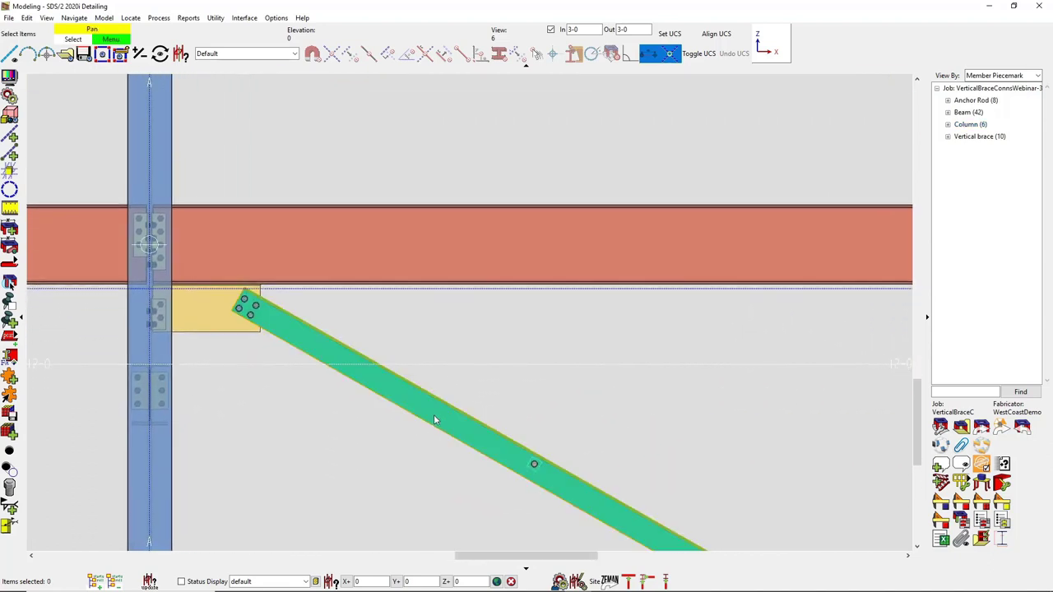
pyautogui.click(435, 419)
pyautogui.press('Escape')
pyautogui.doubleClick(605, 494)
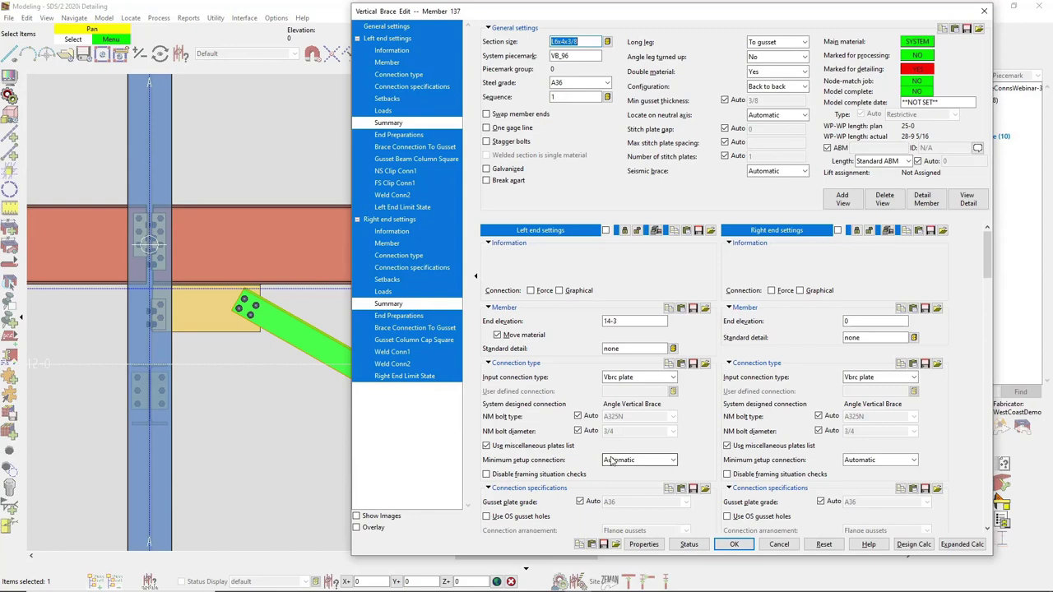
pyautogui.click(413, 86)
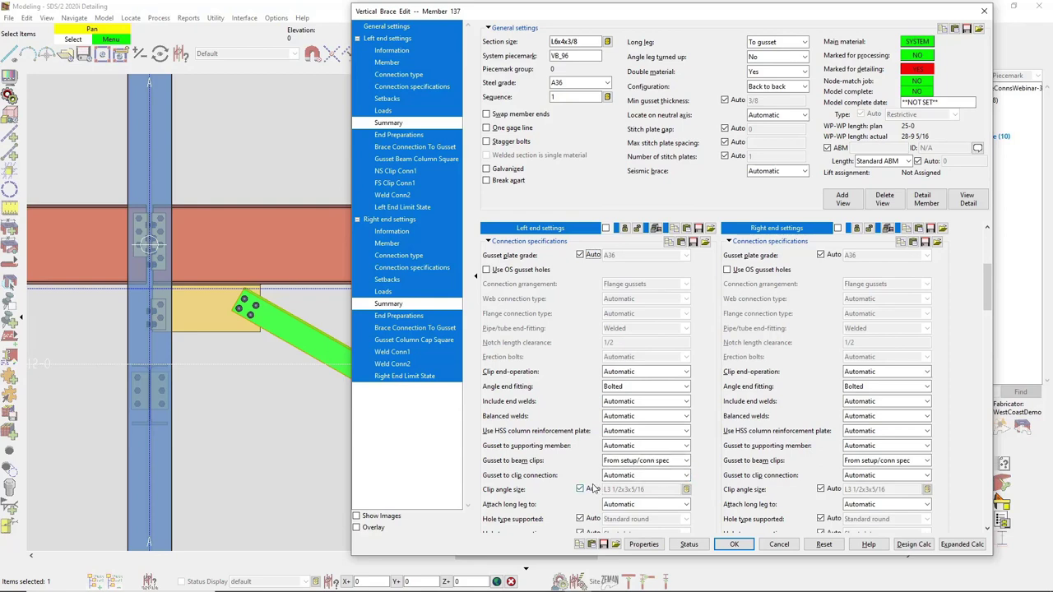
pyautogui.scroll(-2, 592, 489)
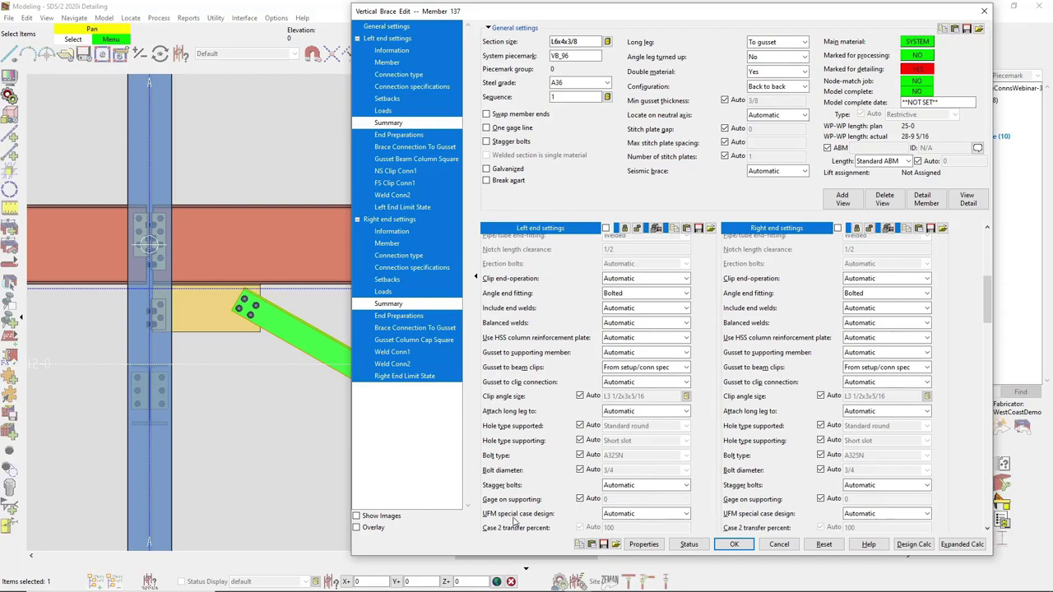
pyautogui.click(642, 515)
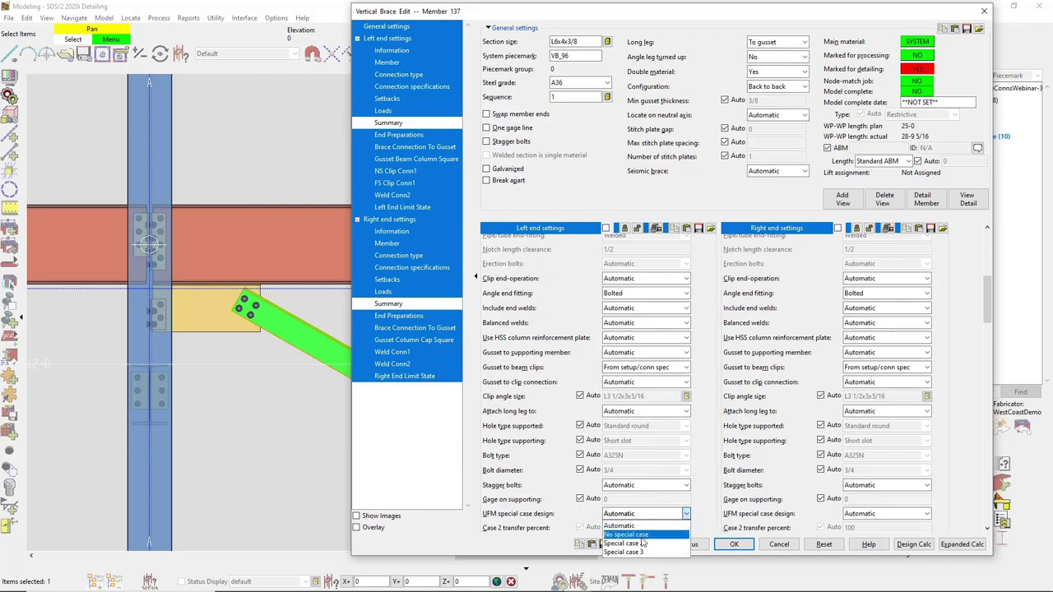
pyautogui.press('Escape')
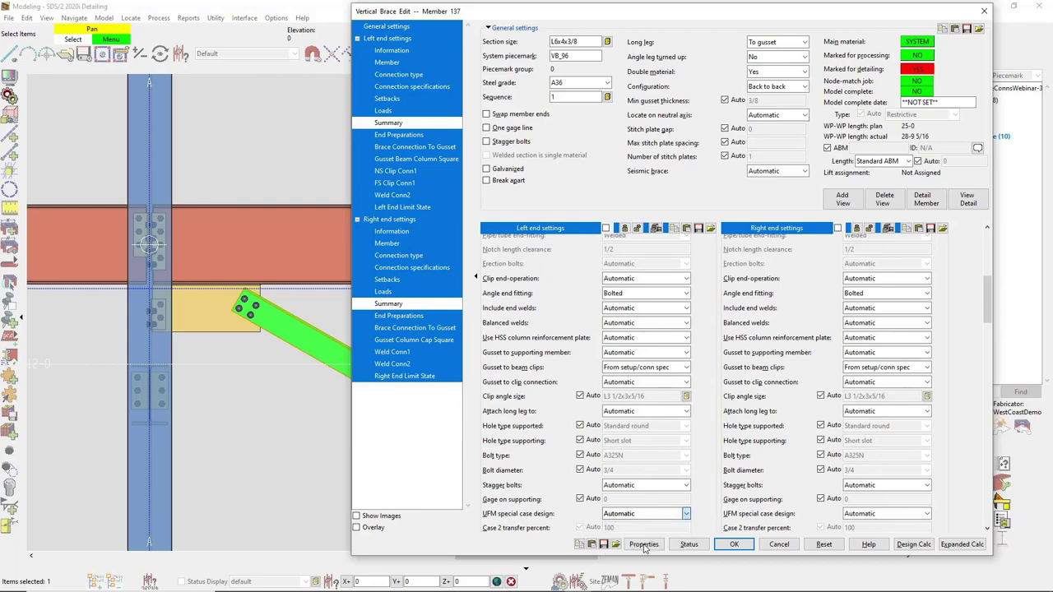
pyautogui.press('Down')
pyautogui.press('Down')
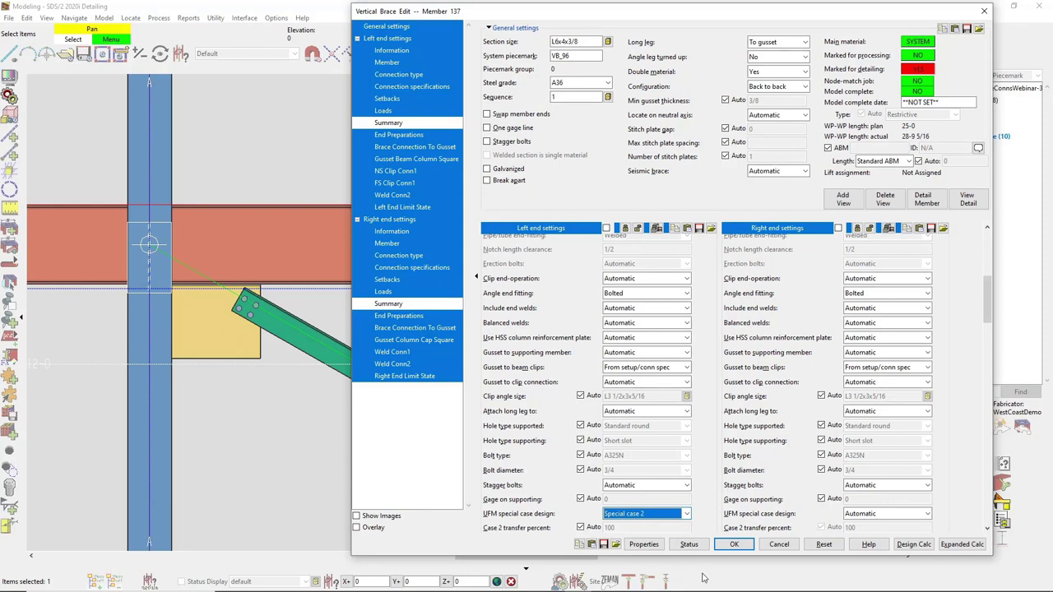
pyautogui.click(733, 544)
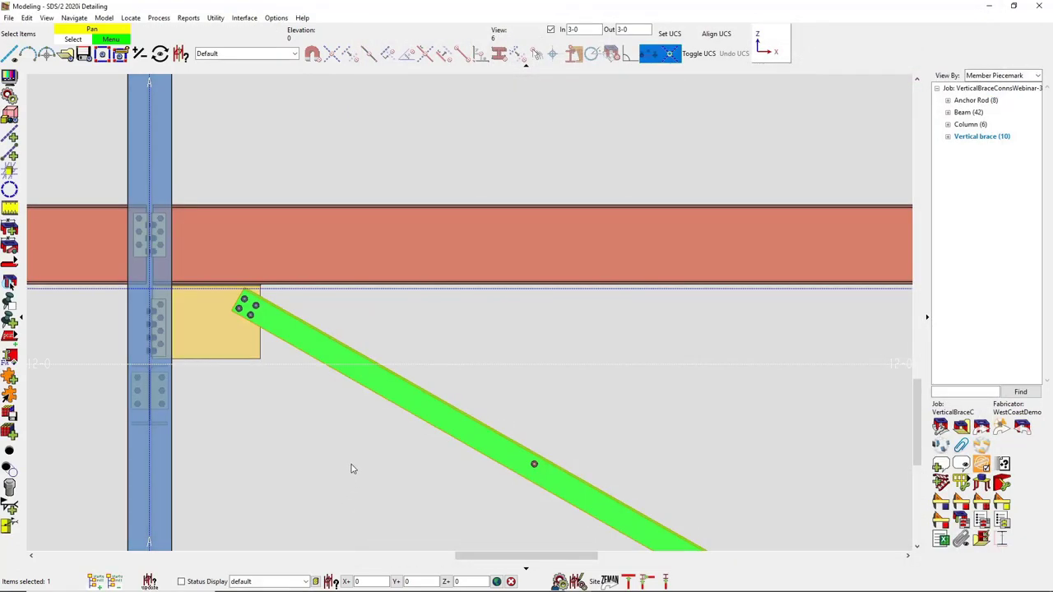
# Step: Inspect the left-end gusset interface forces in the loads of the beam above the gusset, and close without changes
pyautogui.scroll(3, 163, 331)
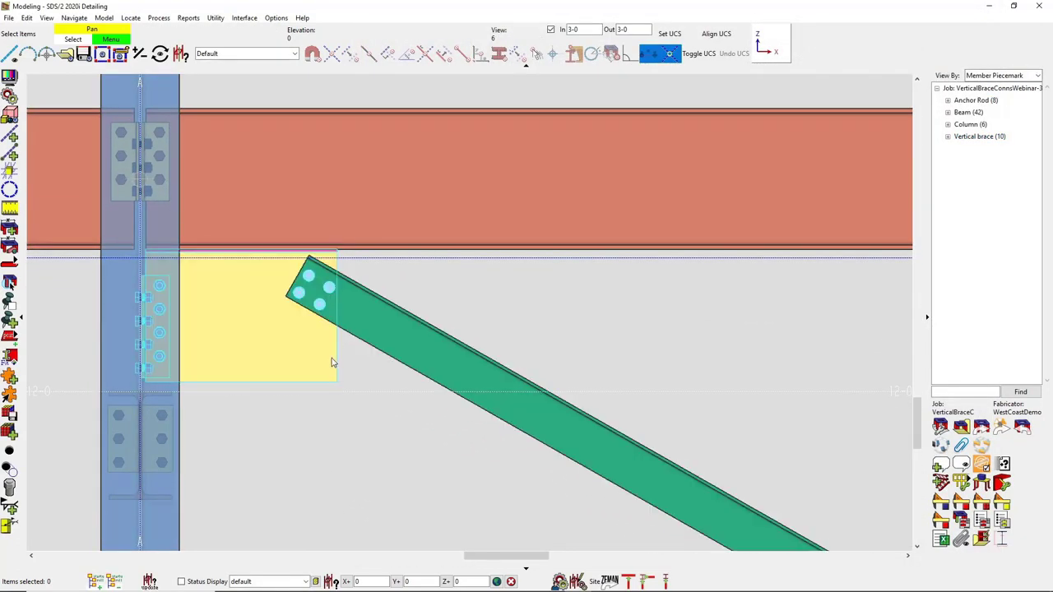
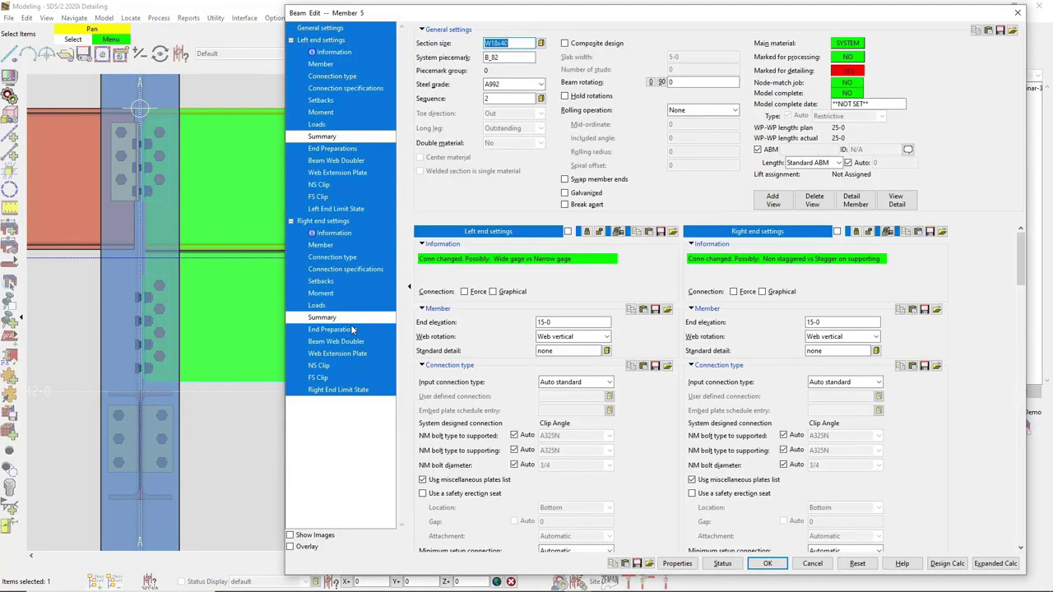
pyautogui.click(319, 126)
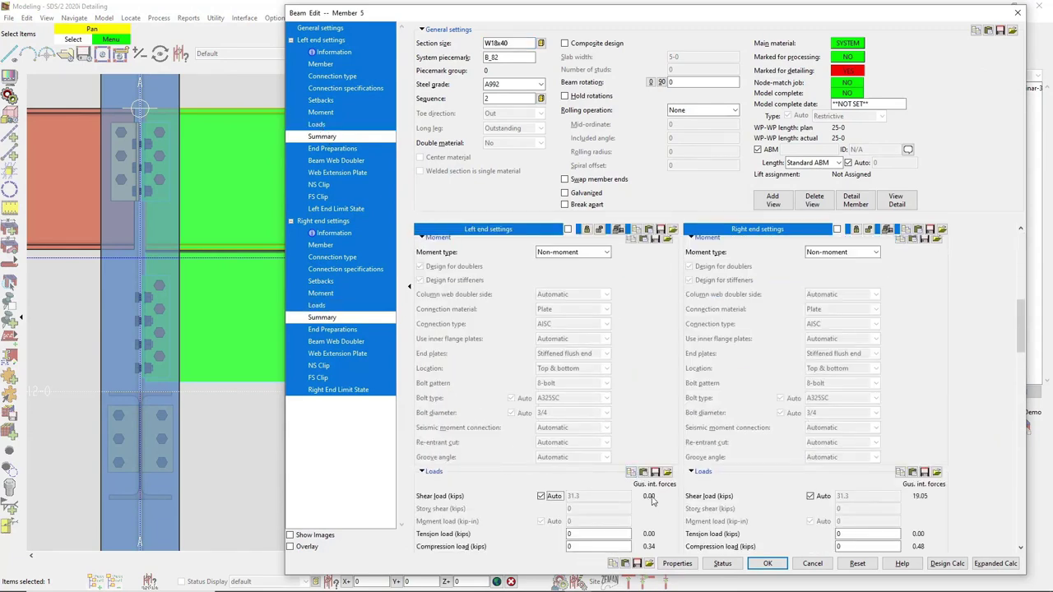
pyautogui.click(812, 566)
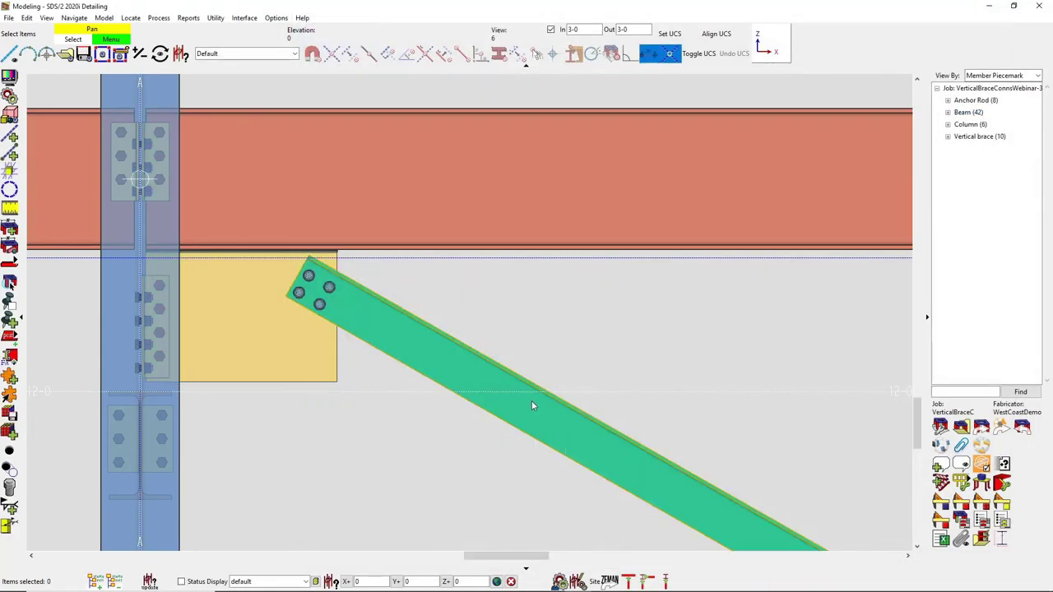
# Step: Review the vertical brace's expanded calculations through the left-end beam web yielding check, and close the report
pyautogui.click(532, 402)
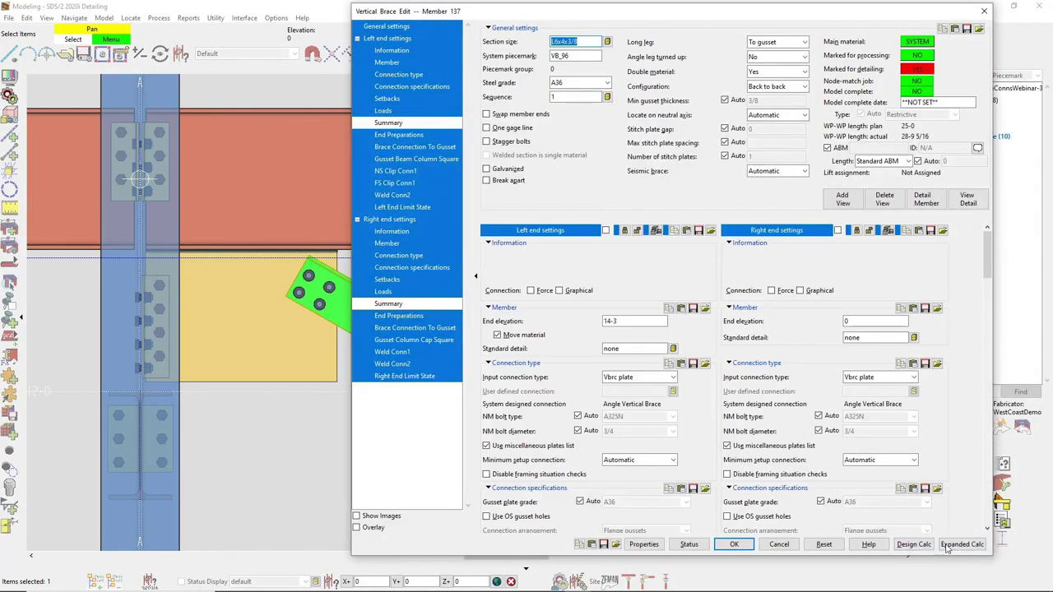
pyautogui.click(954, 546)
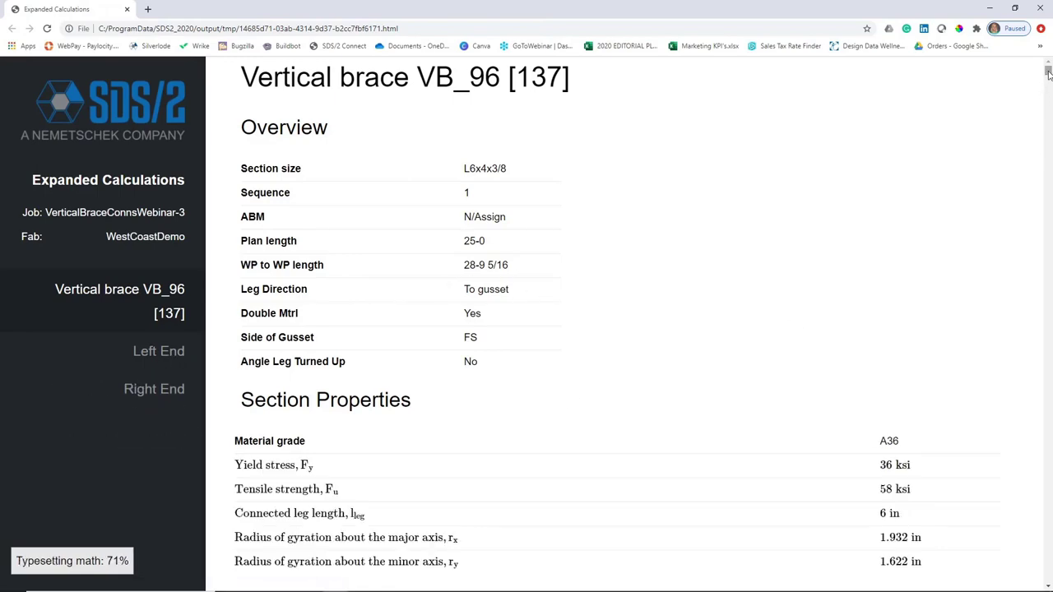
pyautogui.moveTo(1048, 73); pyautogui.dragTo(1048, 281)
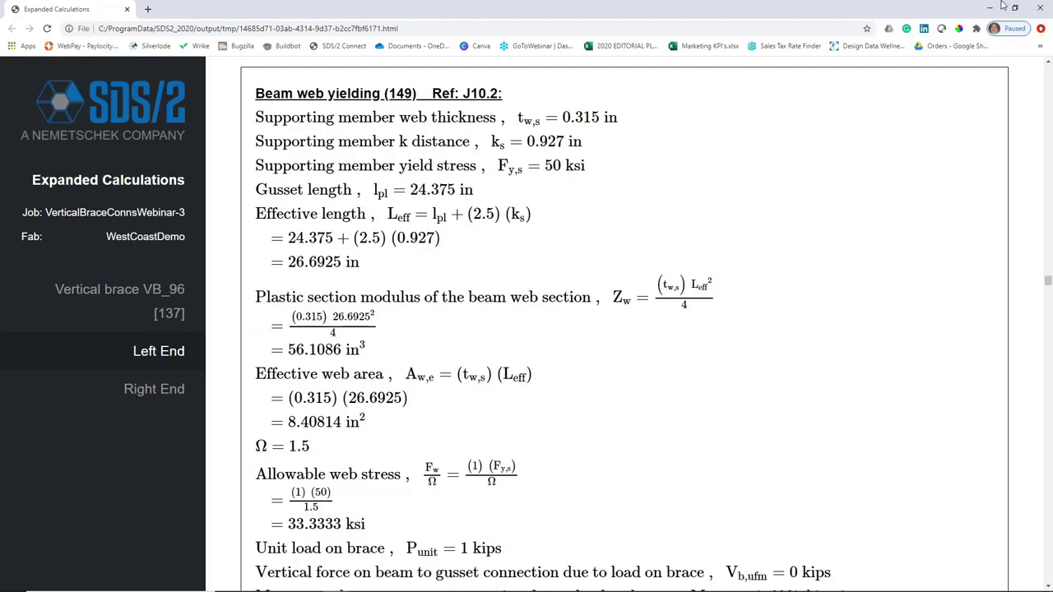
pyautogui.click(1041, 8)
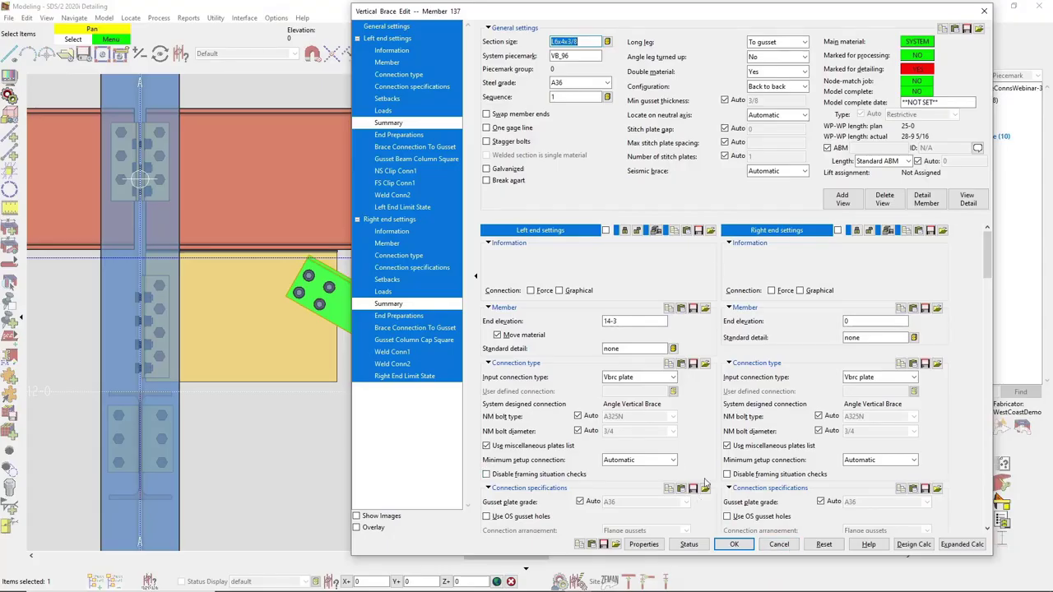
# Step: Override the automatic Case 2 transfer percent with 50 for the vertical brace's left end
pyautogui.click(414, 87)
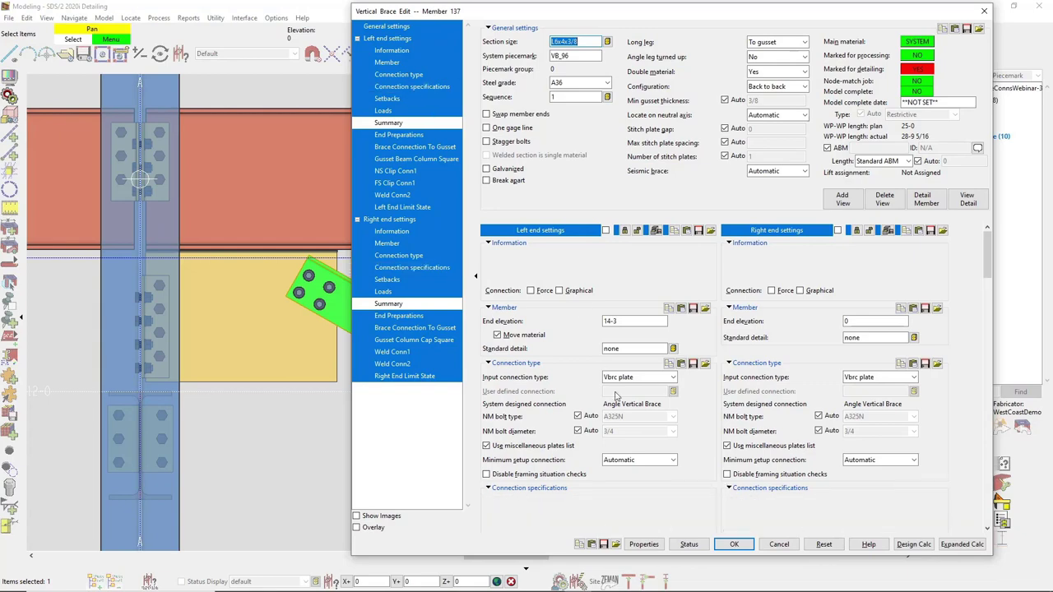
pyautogui.scroll(-4, 602, 499)
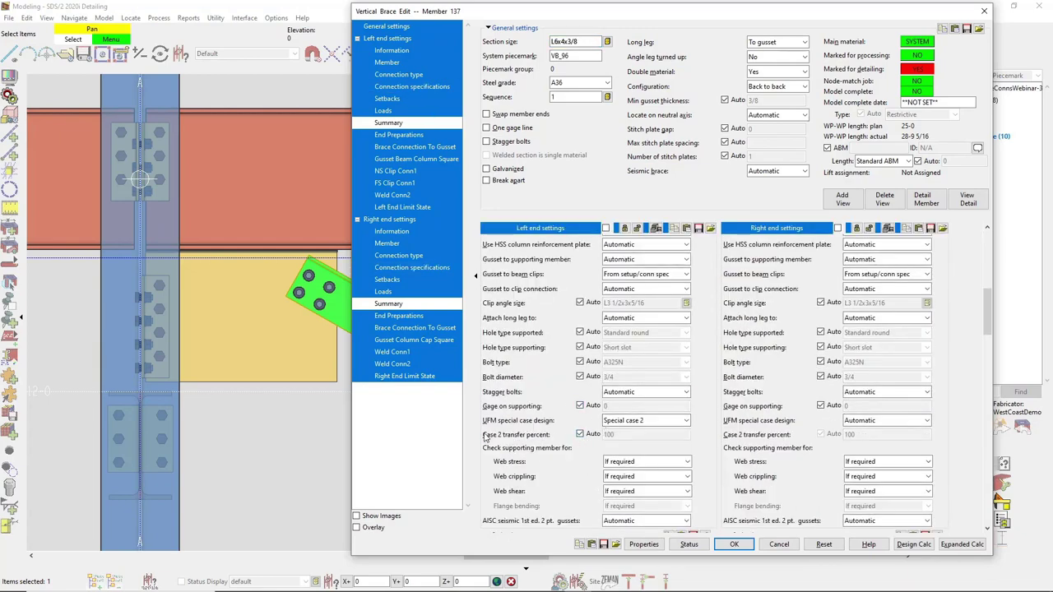
pyautogui.click(580, 435)
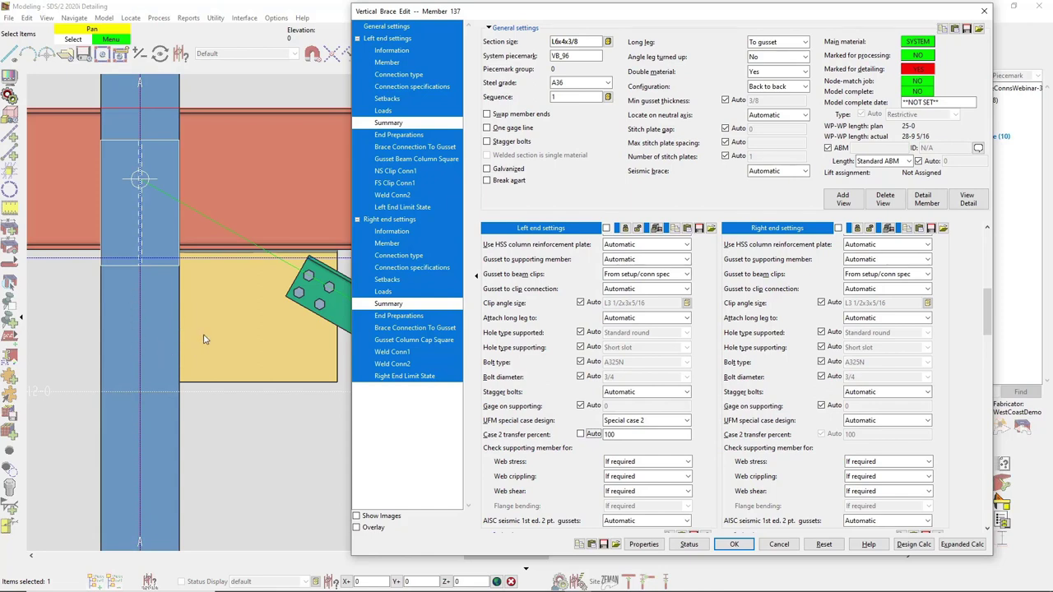
pyautogui.moveTo(612, 435); pyautogui.dragTo(531, 441)
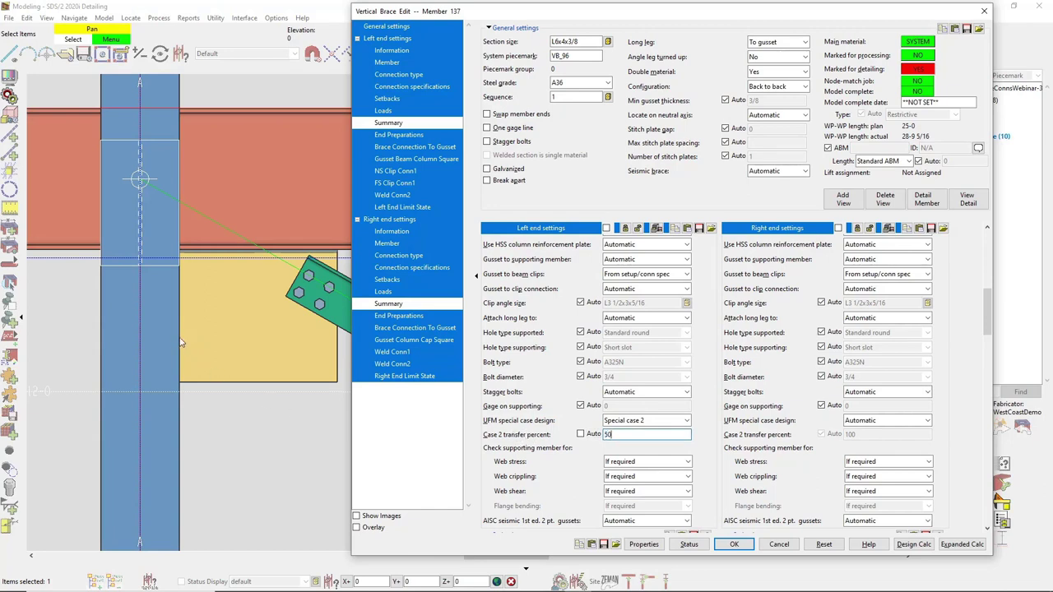
pyautogui.press('Tab')
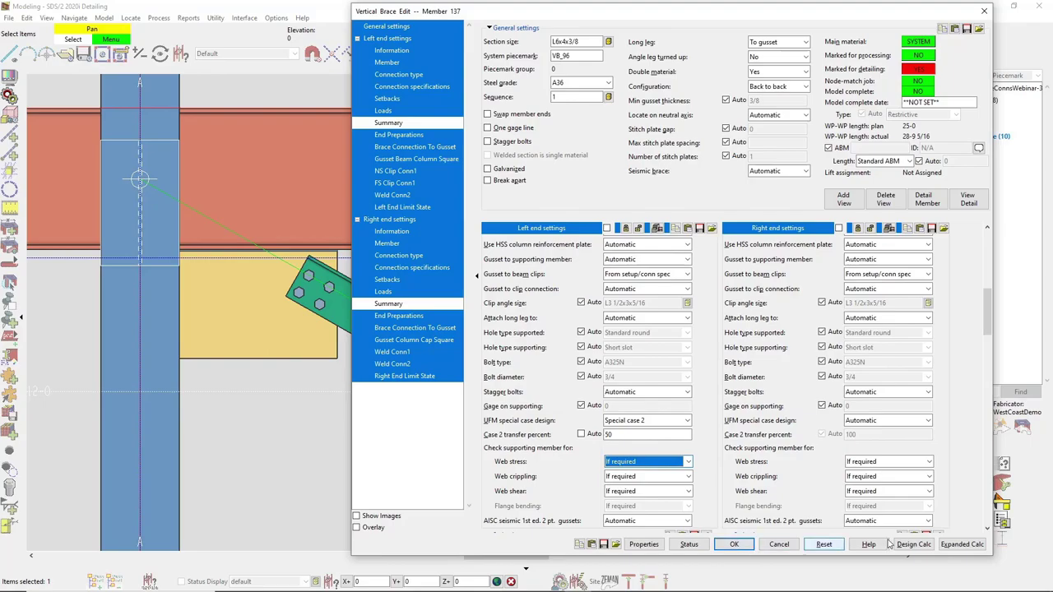
# Step: Review the vertical brace's expanded calculations for the left end, close the report, and accept the brace edits
pyautogui.click(970, 546)
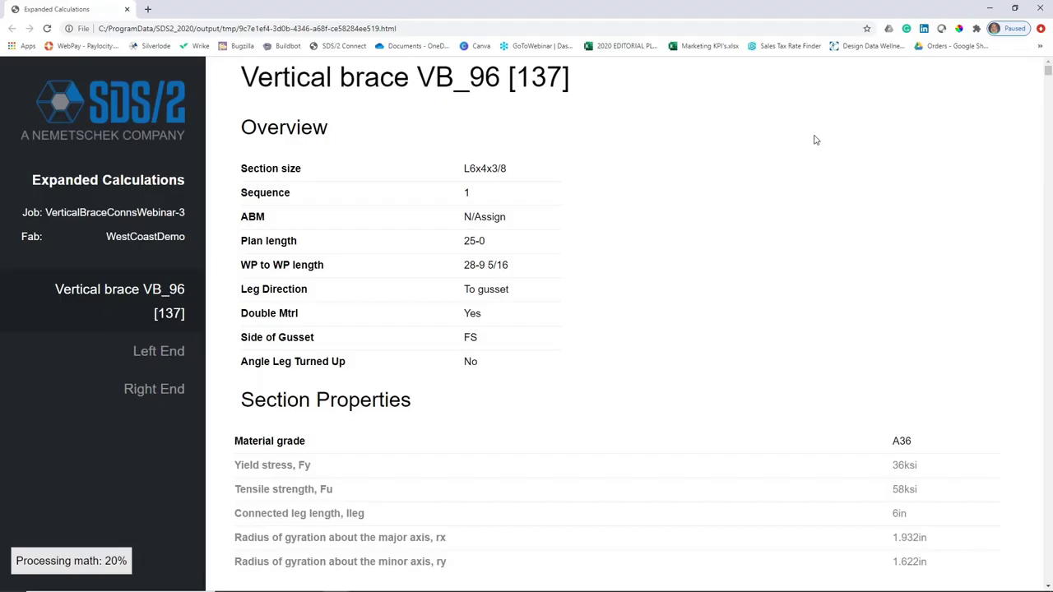
pyautogui.moveTo(1048, 73); pyautogui.dragTo(1048, 189)
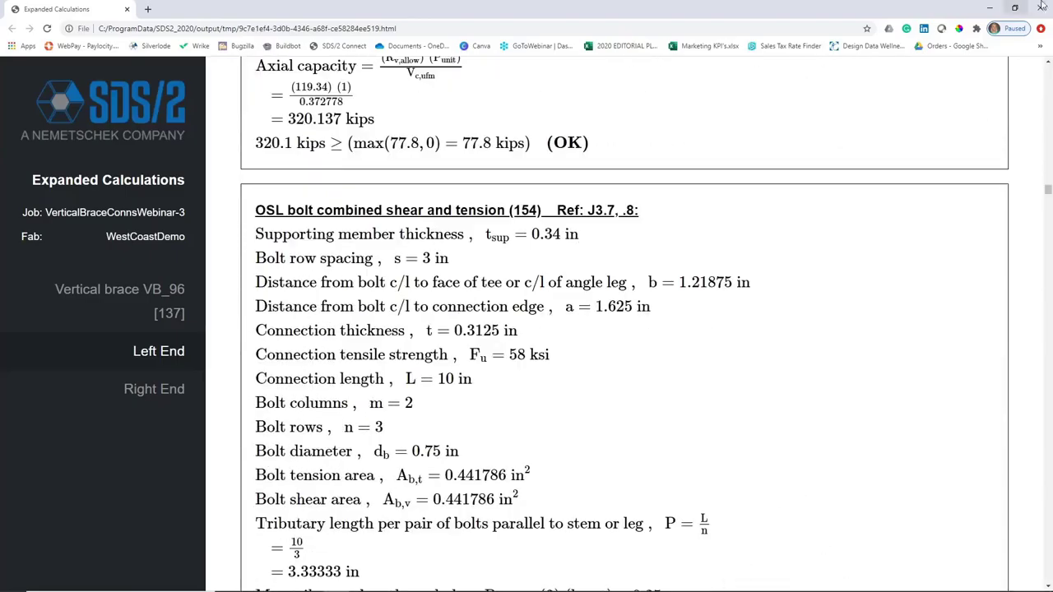
pyautogui.click(1040, 6)
pyautogui.click(734, 544)
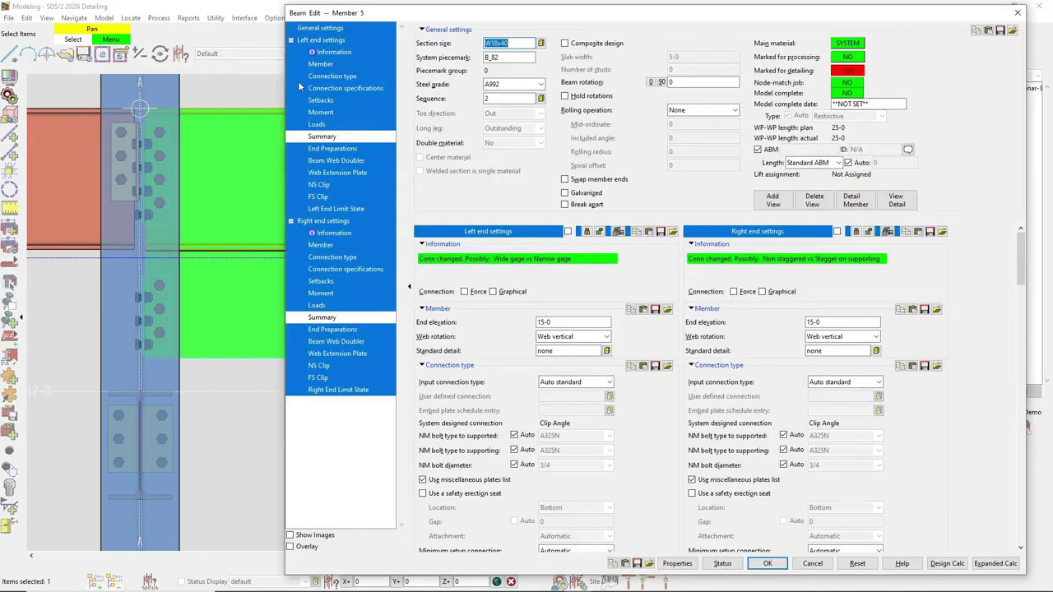
# Step: Inspect the gusset interface forces in the loads summary of the beam above the gusset, and close without changes
pyautogui.click(323, 136)
pyautogui.scroll(-5, 601, 476)
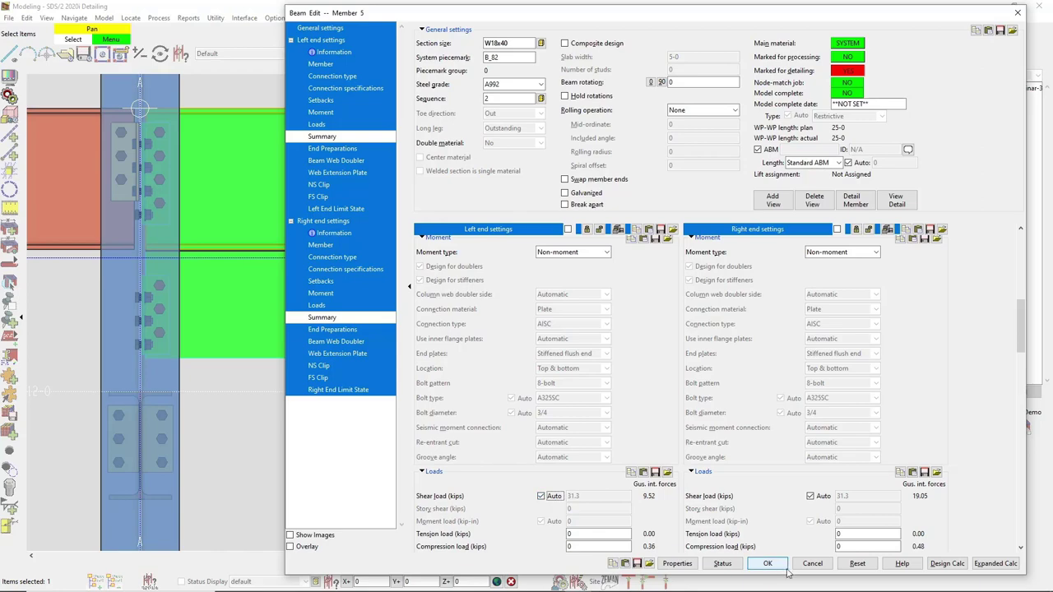
pyautogui.click(811, 564)
# Step: Turn on automatic break-apart of galvanized members in the fabricator's galvanizing options
pyautogui.scroll(-3, 402, 447)
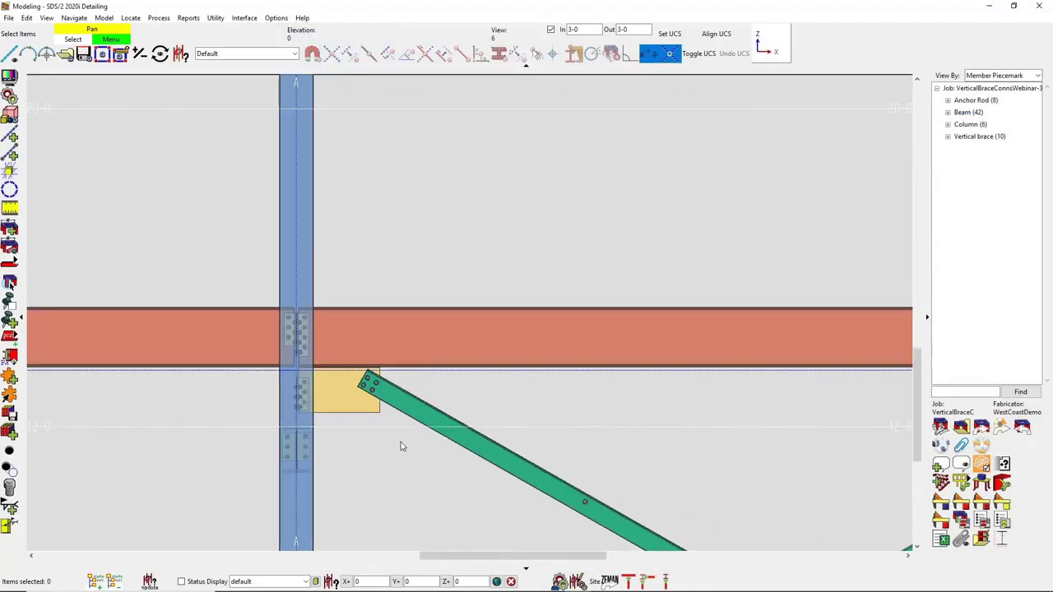
pyautogui.scroll(-2, 641, 476)
pyautogui.moveTo(642, 475); pyautogui.dragTo(335, 233, button='middle')
pyautogui.scroll(-1, 345, 245)
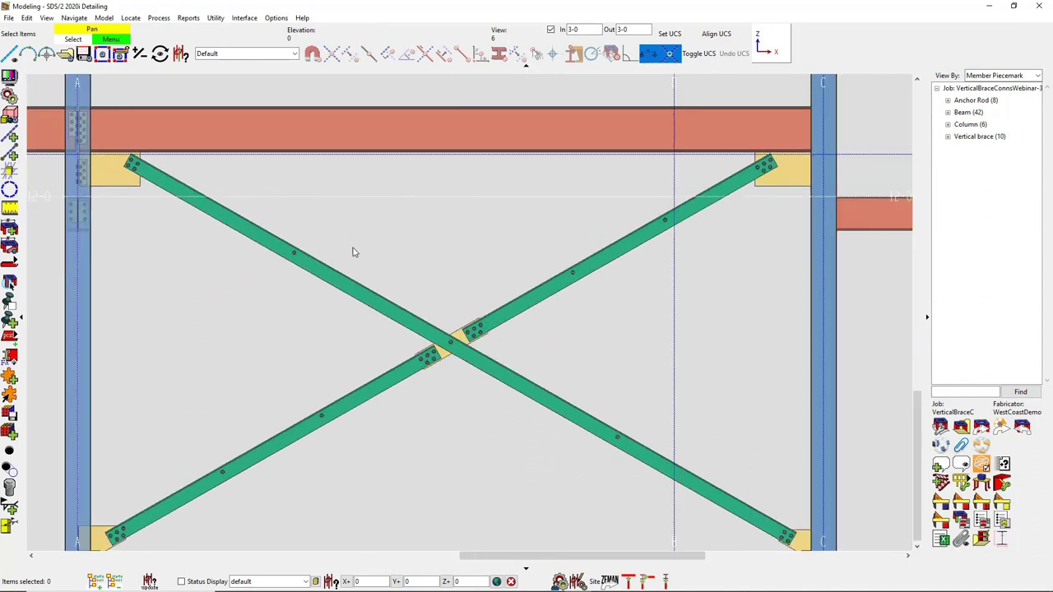
pyautogui.scroll(-1, 351, 251)
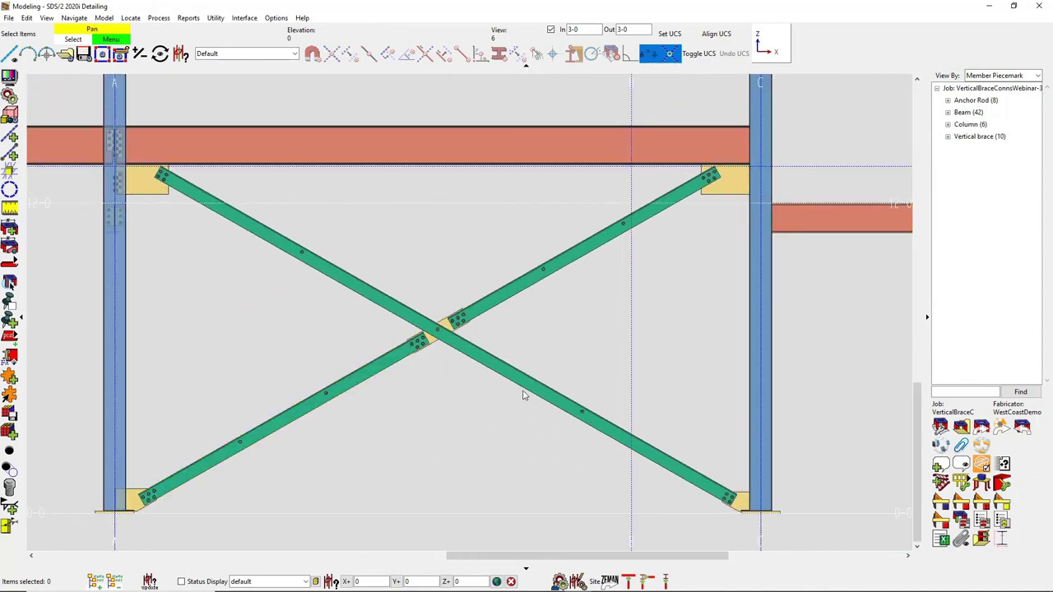
pyautogui.click(276, 17)
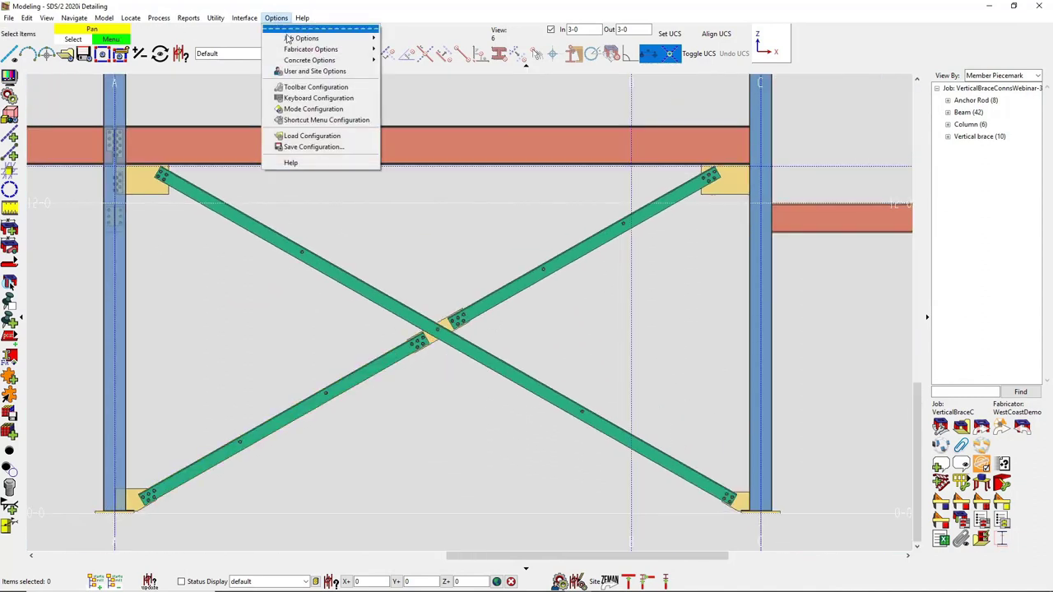
pyautogui.moveTo(288, 38)
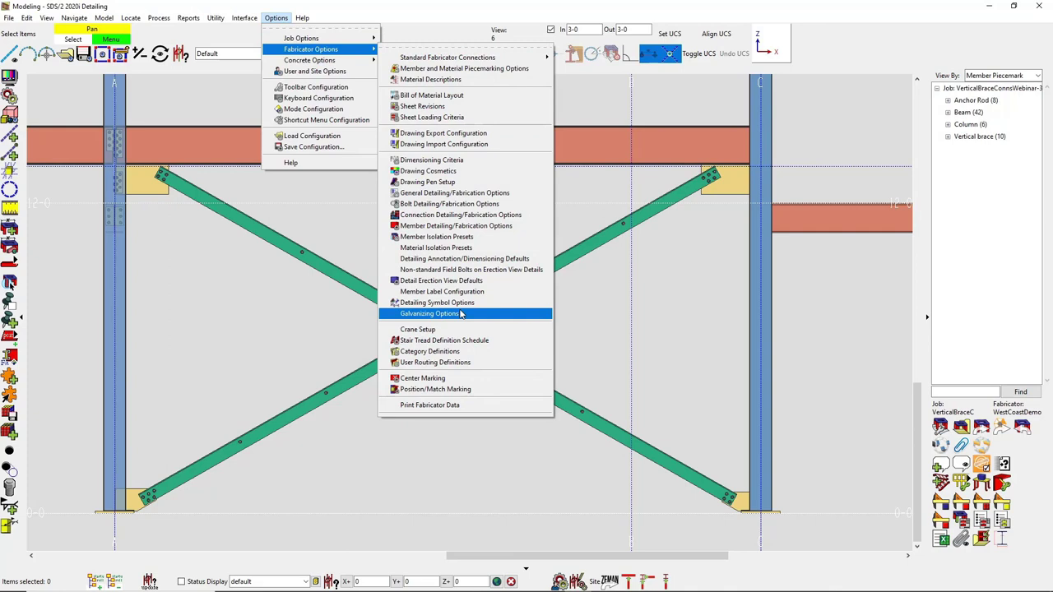
pyautogui.click(463, 314)
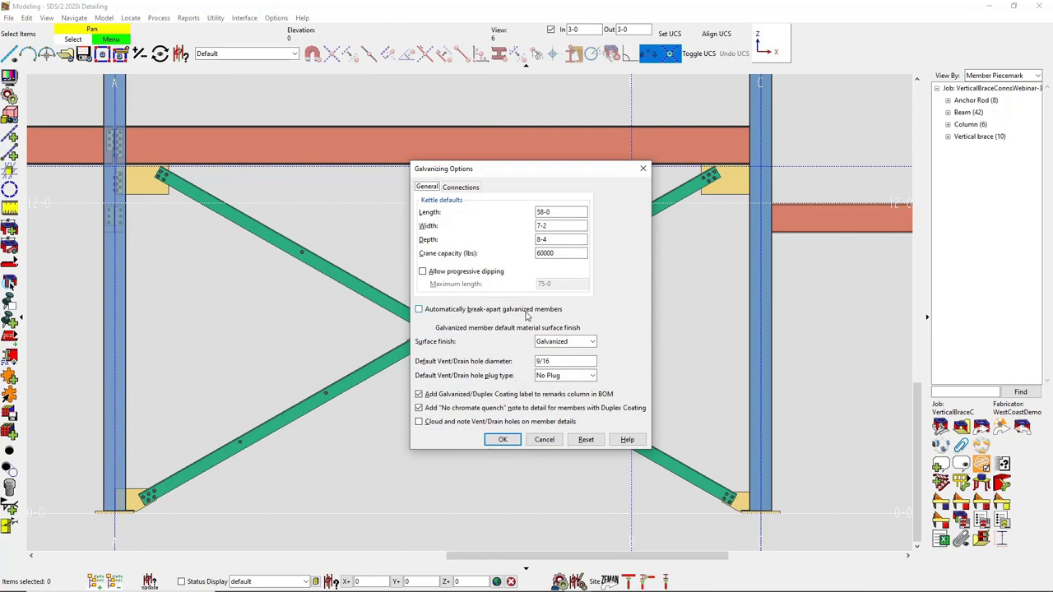
pyautogui.click(442, 313)
pyautogui.click(502, 440)
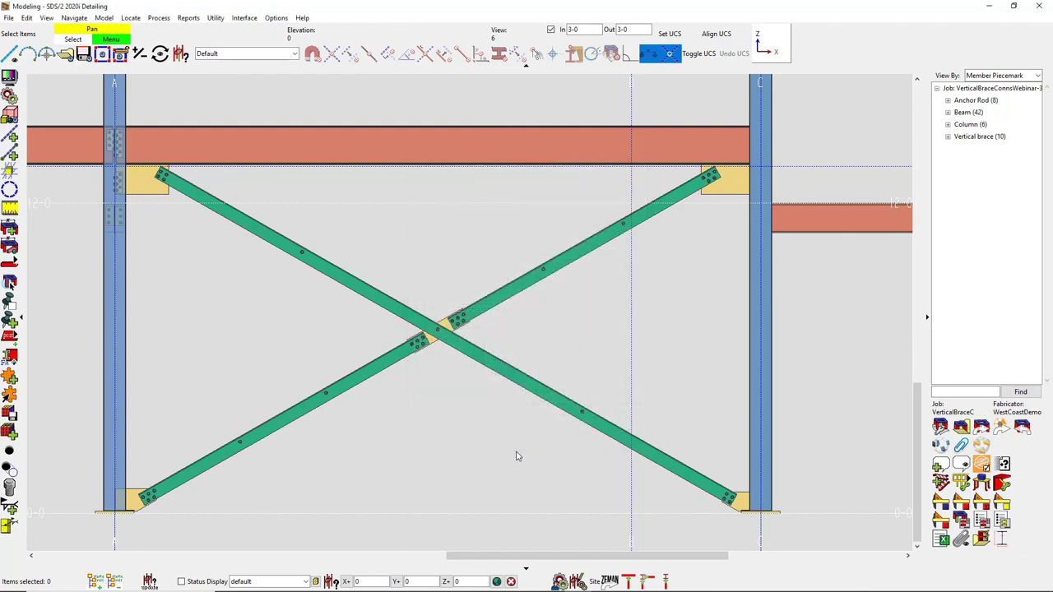
# Step: Mark the three lower X-brace members together as Galvanized with Break apart enabled, and apply the changes
pyautogui.rightClick(439, 223)
pyautogui.click(465, 162)
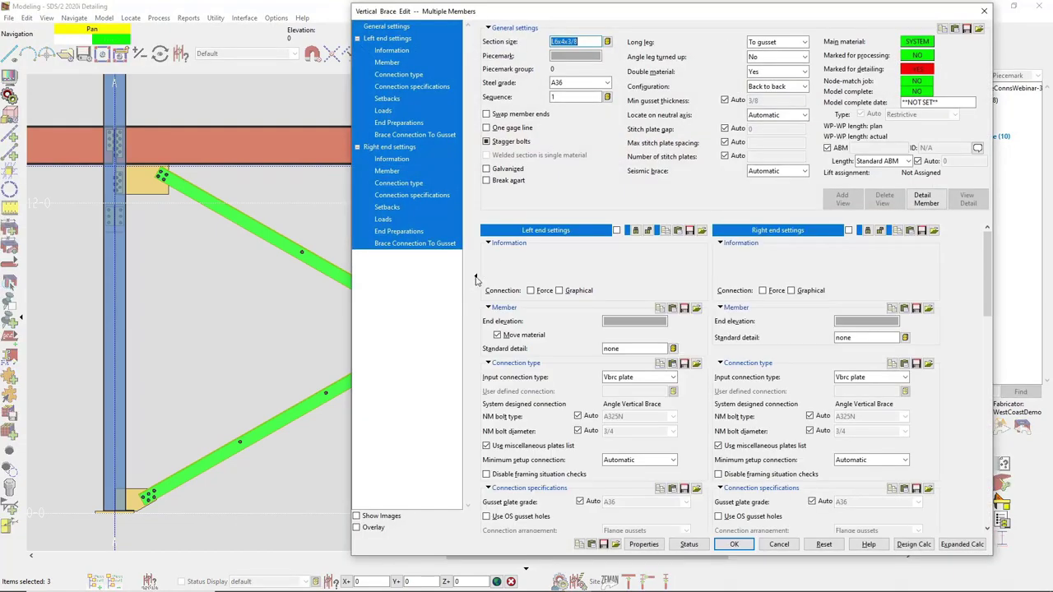
pyautogui.click(517, 169)
pyautogui.click(509, 184)
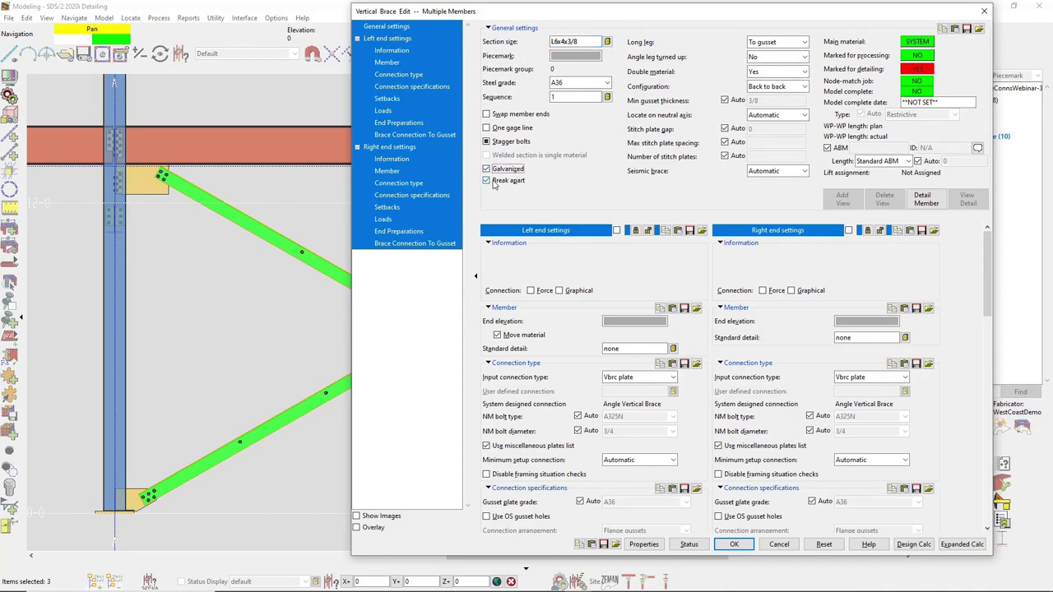
pyautogui.click(733, 544)
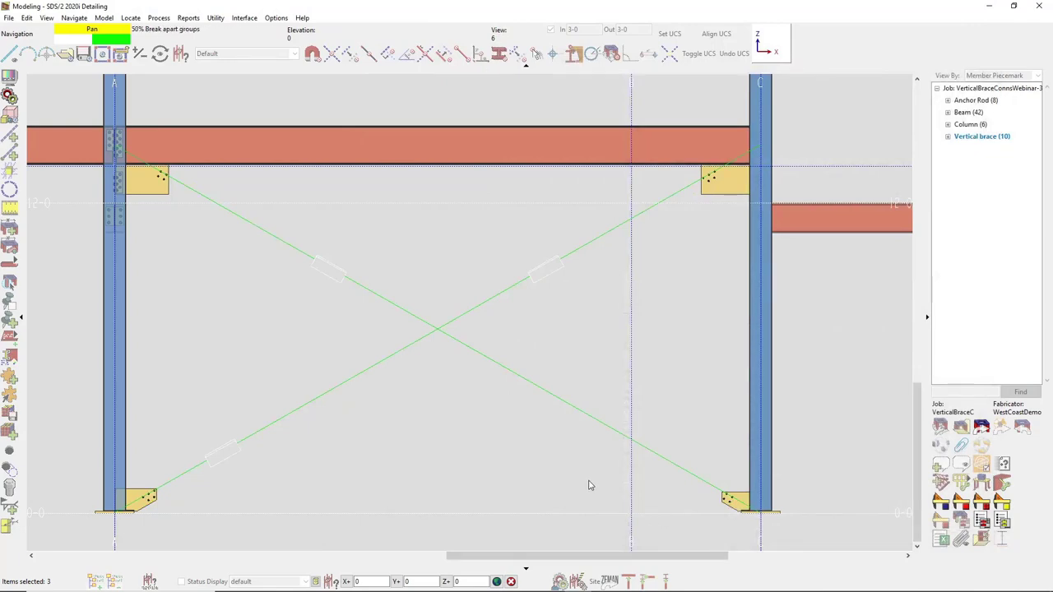
# Step: Examine the broken-apart X-brace in 3D, checking the long diagonal's member settings without changes and selecting its separate second angle
pyautogui.moveTo(484, 343); pyautogui.dragTo(404, 361, button='middle')
pyautogui.click(451, 423)
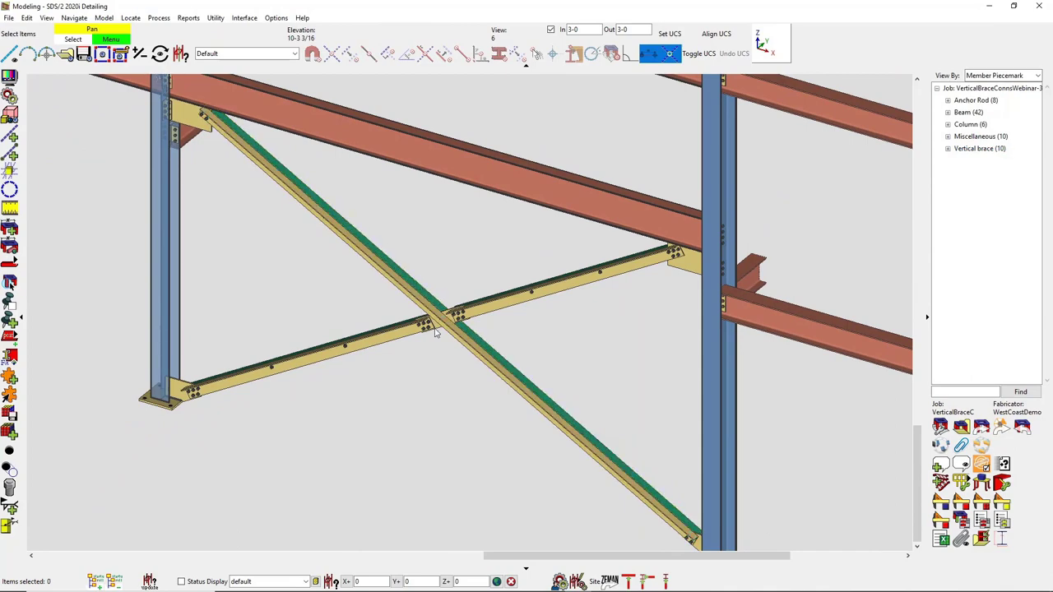
pyautogui.doubleClick(440, 412)
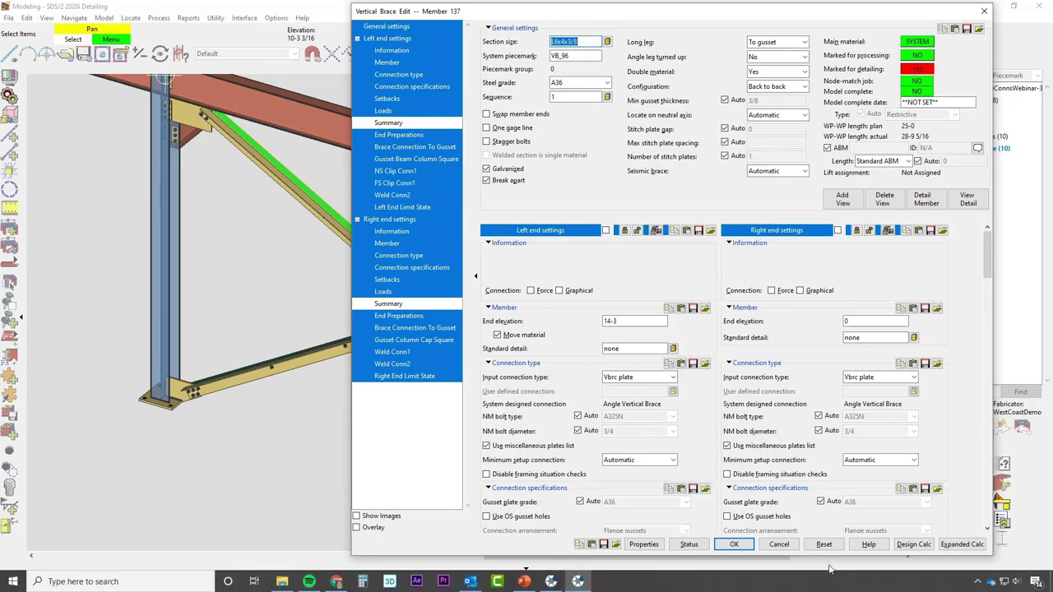
pyautogui.click(780, 544)
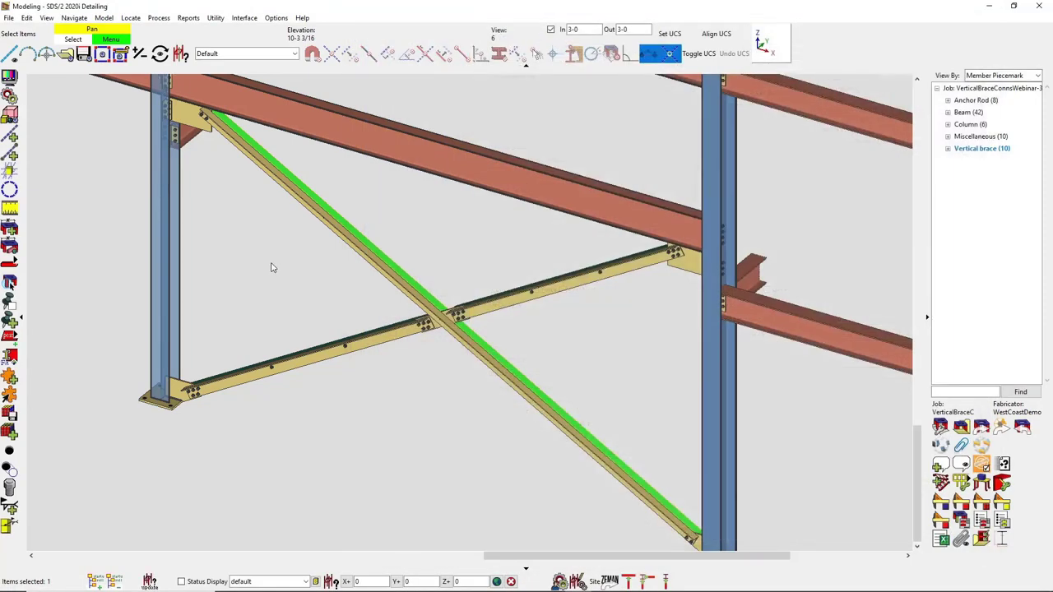
pyautogui.click(356, 247)
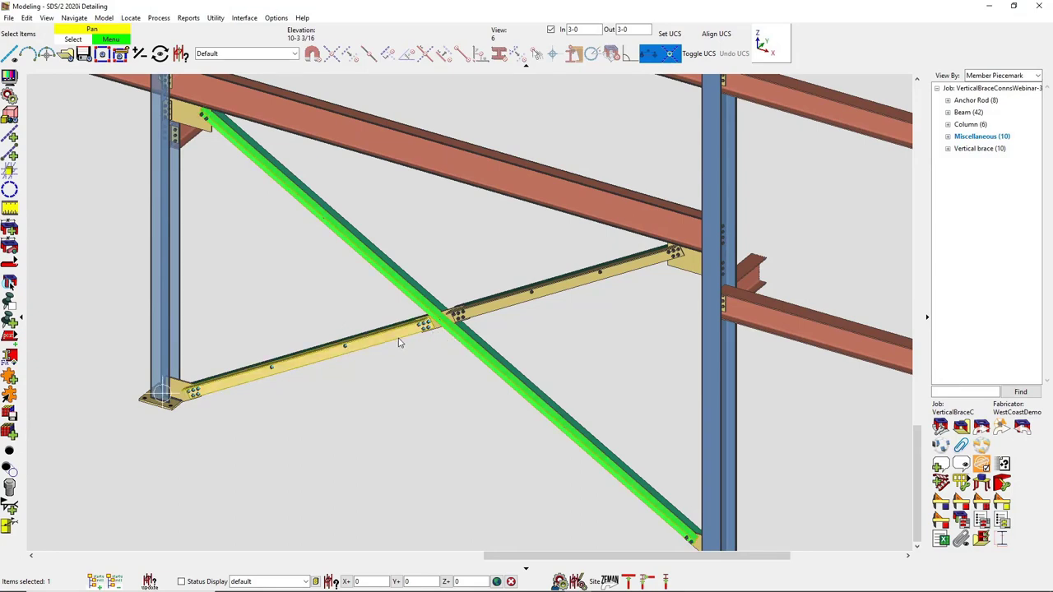
# Step: Set the left end of the upper WT8x13 vertical brace to UFM Special case 3, applying it to that brace only
pyautogui.scroll(-3, 482, 439)
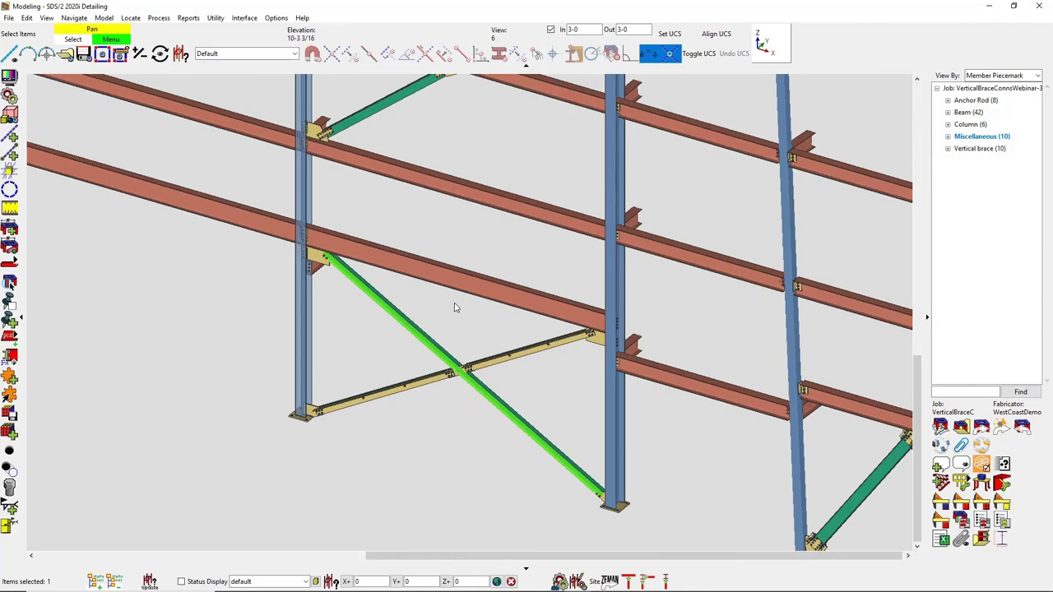
pyautogui.hotkey('ctrl', 'e')
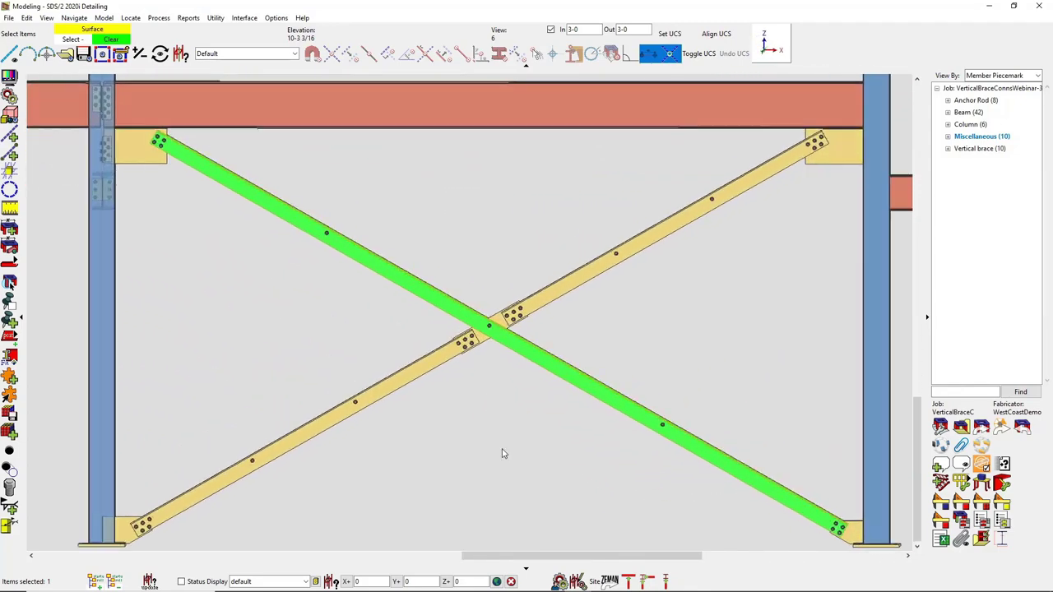
pyautogui.scroll(-4, 539, 473)
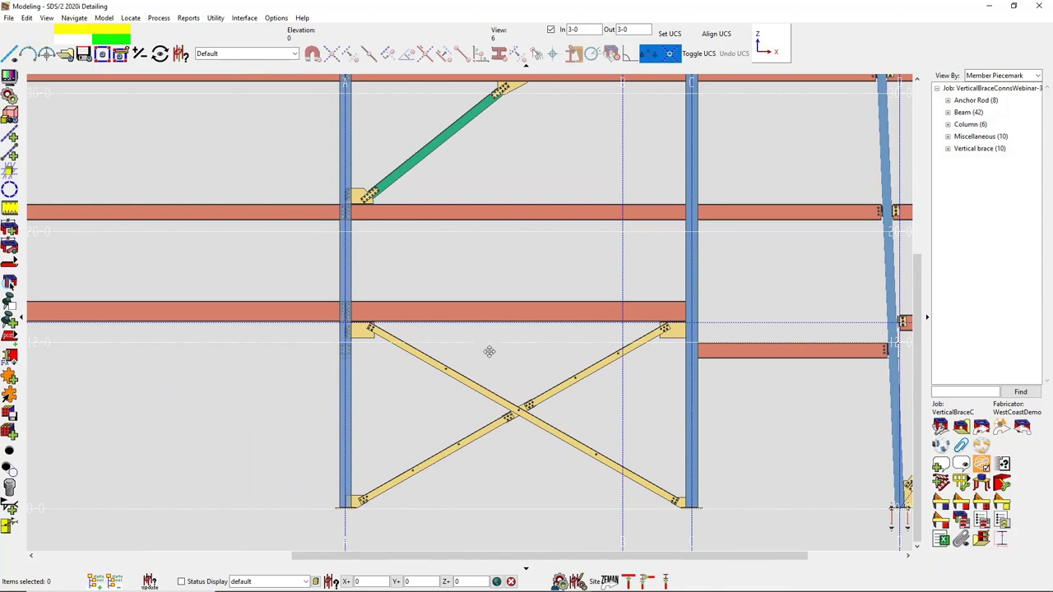
pyautogui.moveTo(491, 357); pyautogui.dragTo(489, 384, button='middle')
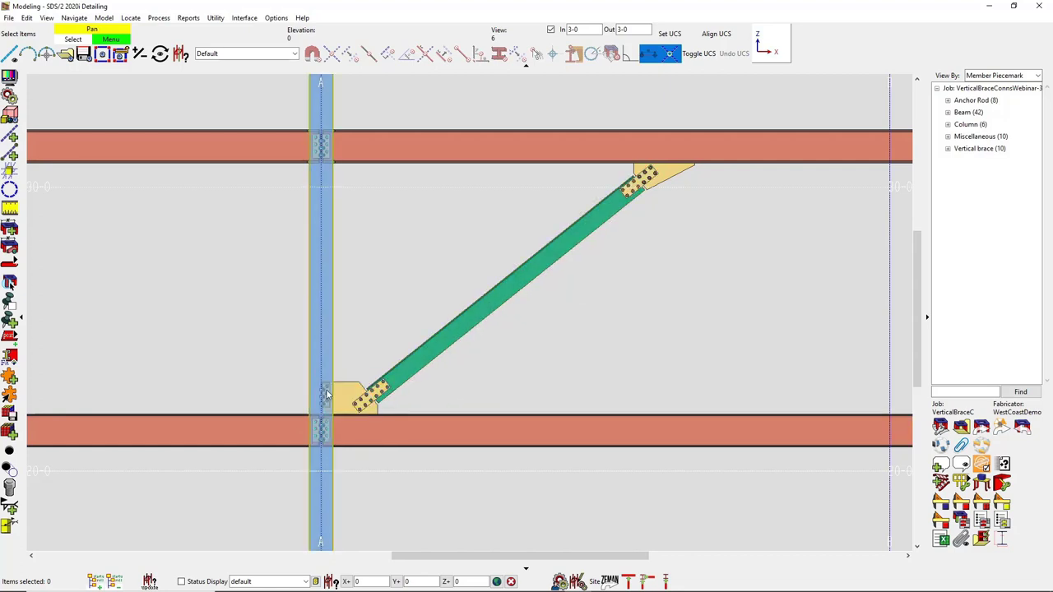
pyautogui.doubleClick(516, 415)
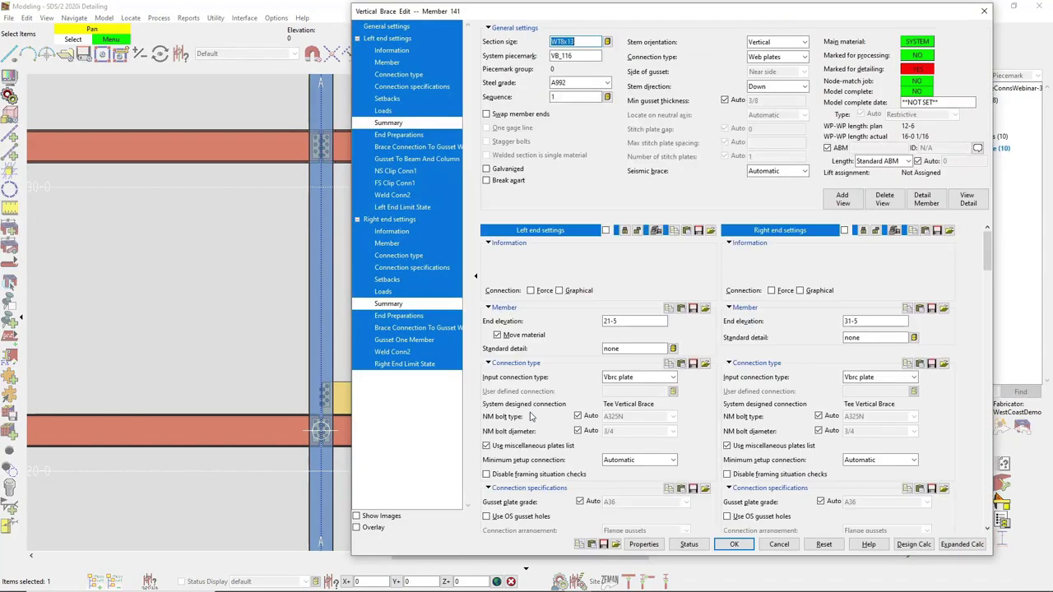
pyautogui.moveTo(595, 10); pyautogui.dragTo(683, 11)
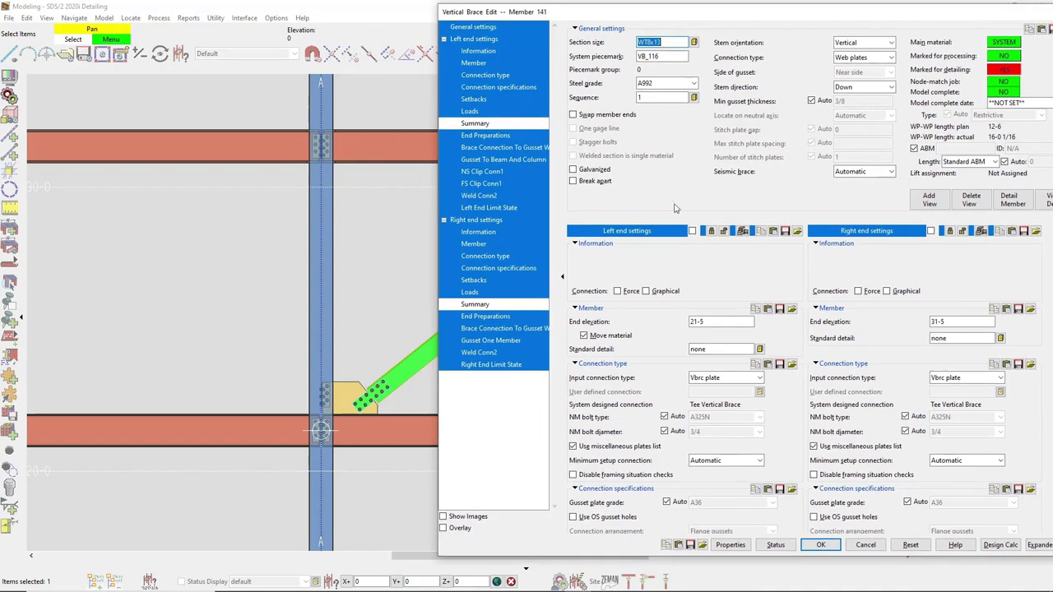
pyautogui.click(498, 87)
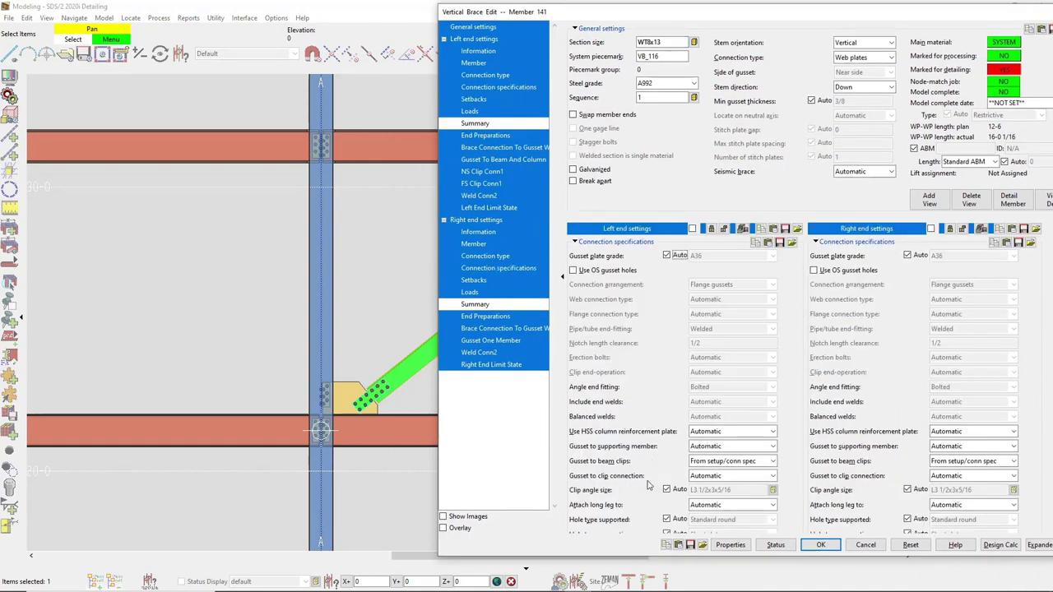
pyautogui.scroll(-6, 648, 487)
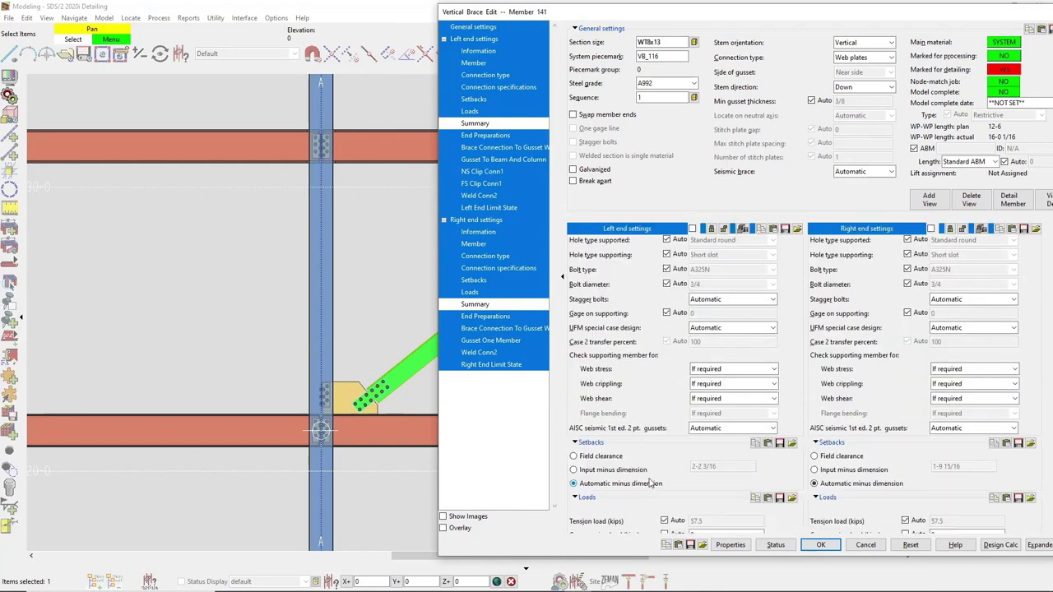
pyautogui.click(752, 328)
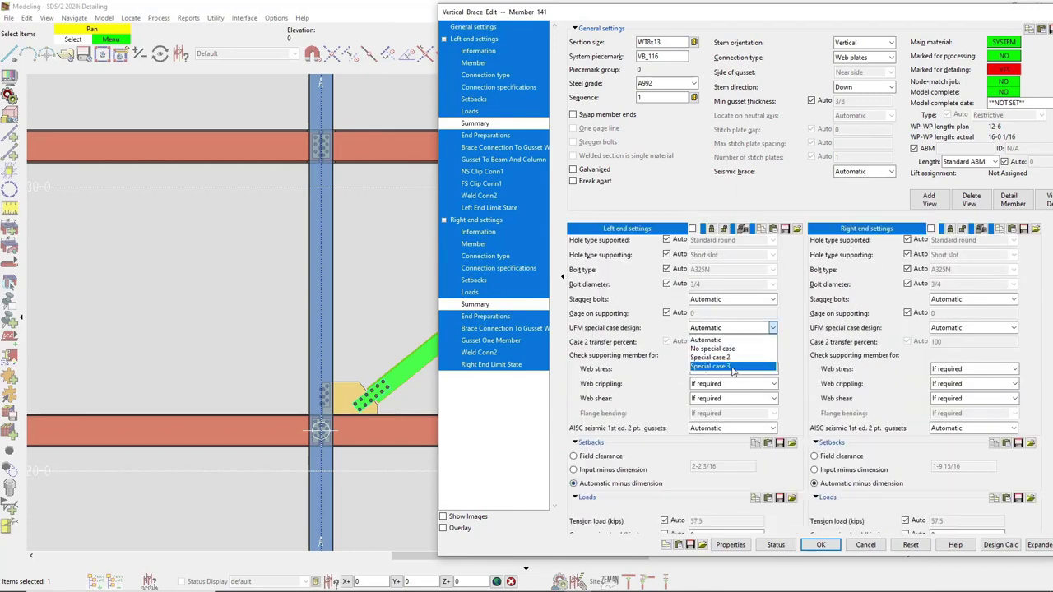
pyautogui.click(730, 367)
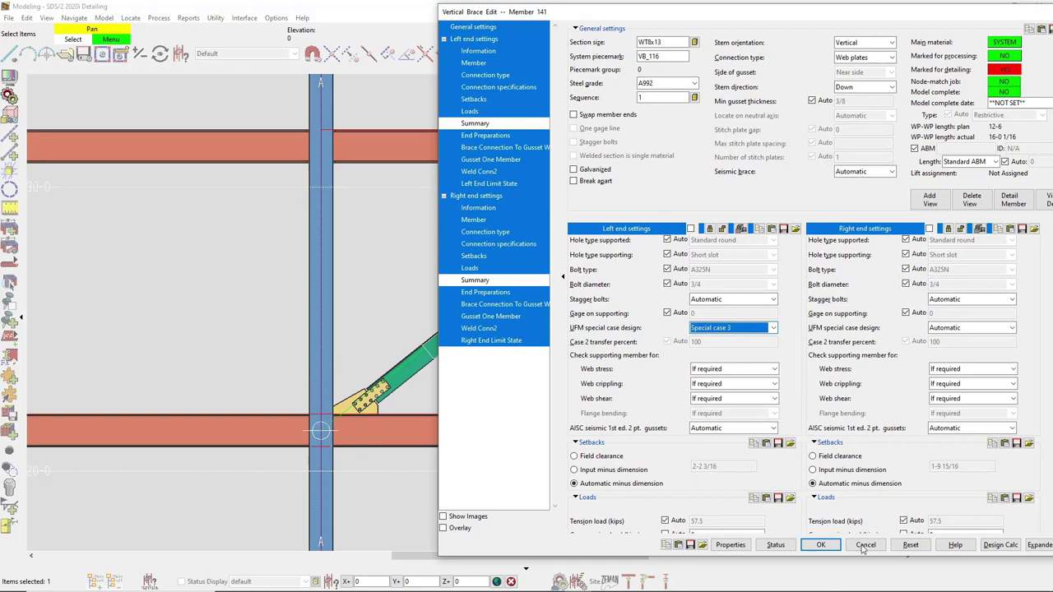
pyautogui.click(820, 544)
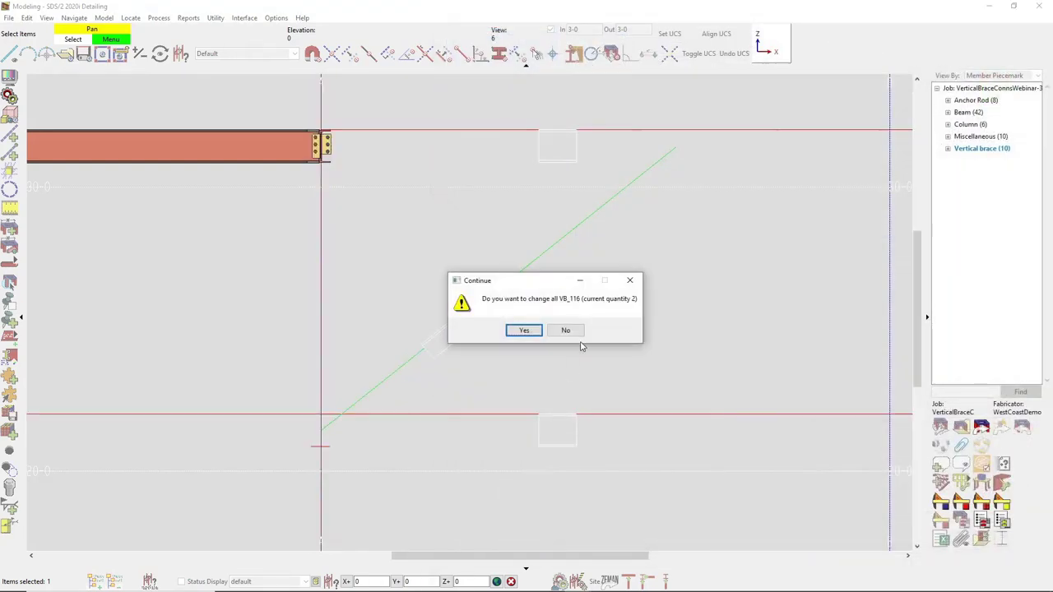
pyautogui.click(569, 331)
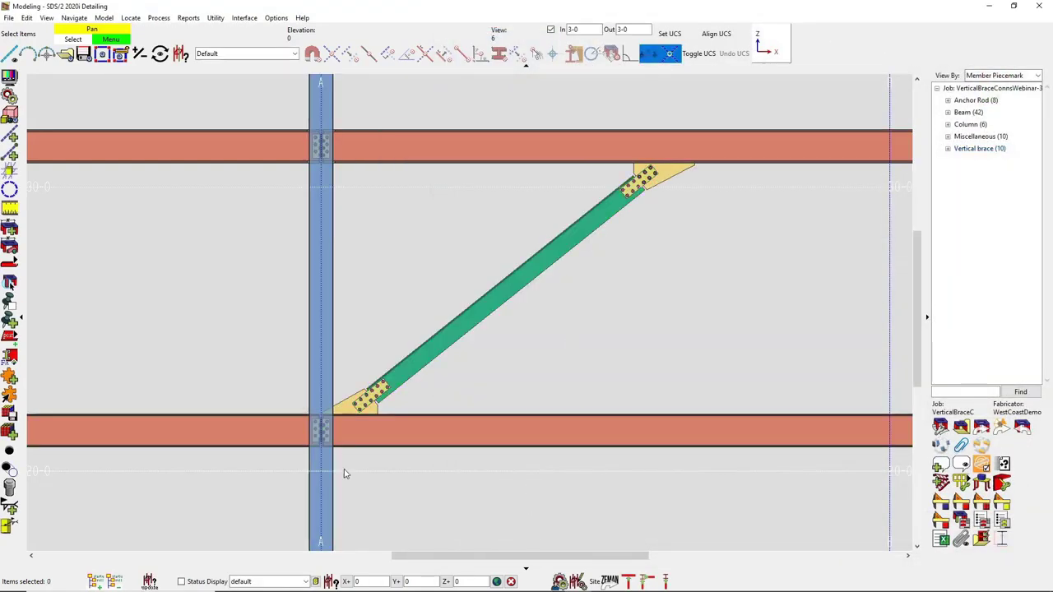
# Step: Lock the web plate length of the WT brace's left-end gusset connection and set it to 2-0
pyautogui.scroll(5, 389, 403)
pyautogui.moveTo(389, 403); pyautogui.dragTo(353, 436, button='middle')
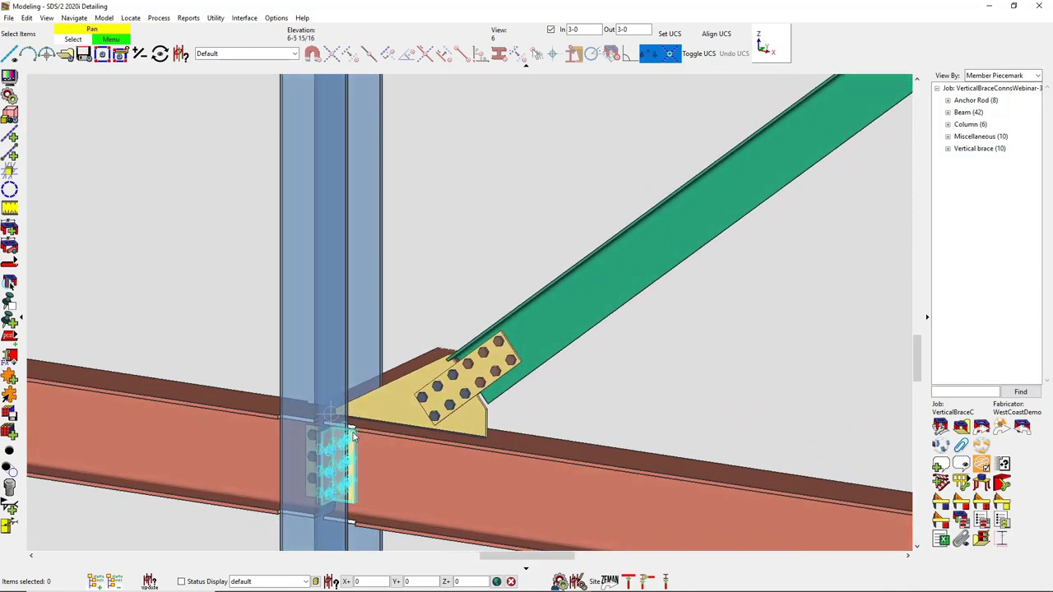
pyautogui.doubleClick(402, 392)
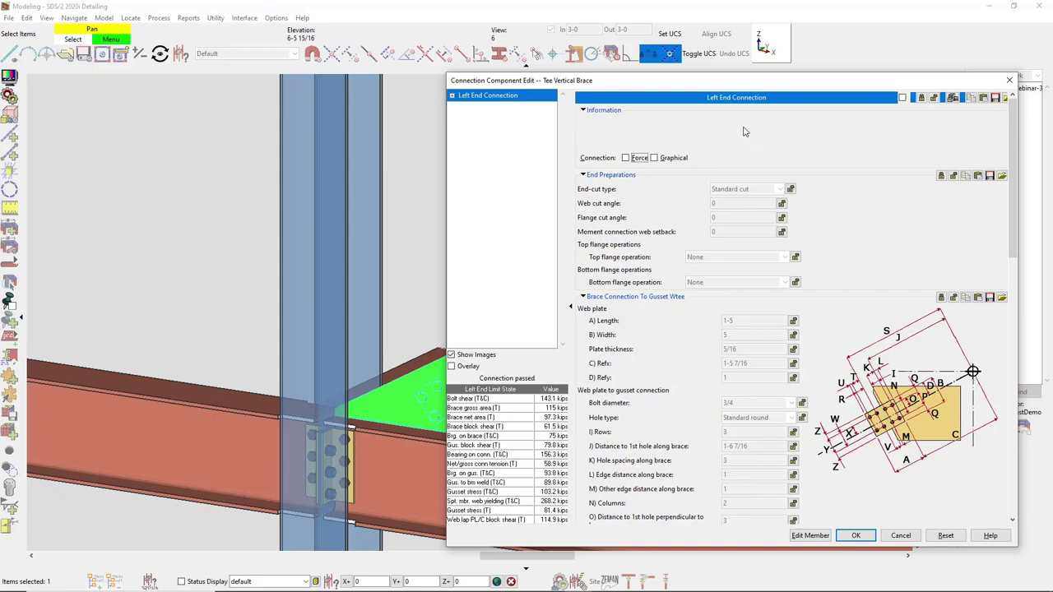
pyautogui.moveTo(714, 83); pyautogui.dragTo(805, 84)
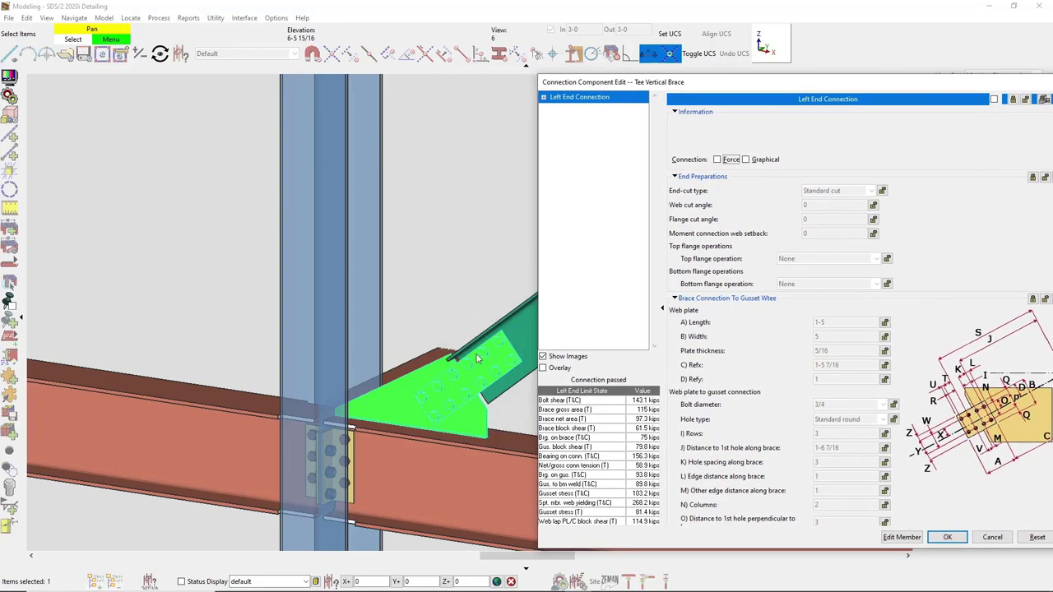
pyautogui.click(885, 322)
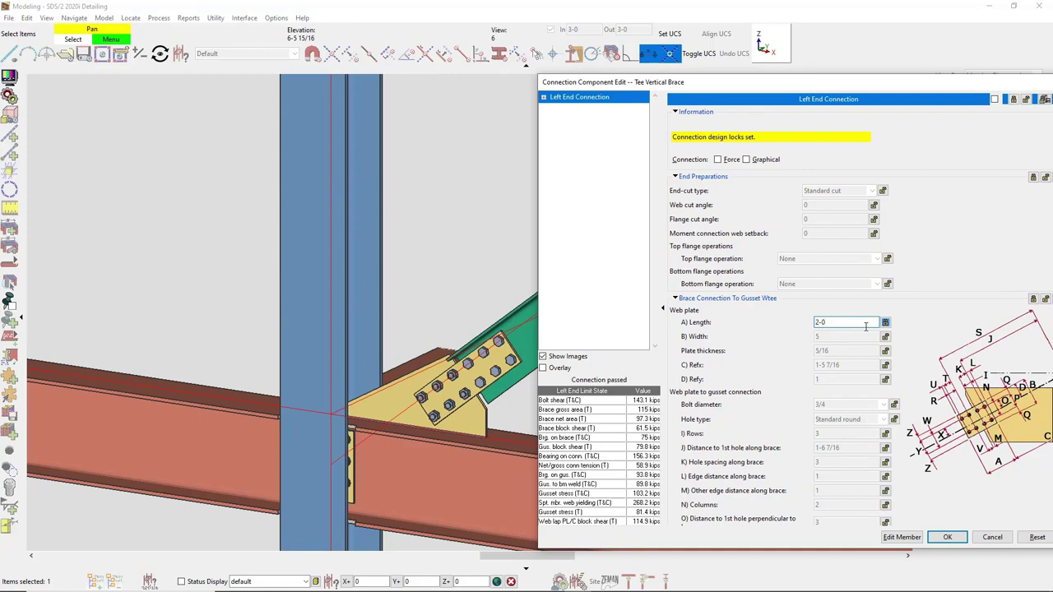
pyautogui.press('Tab')
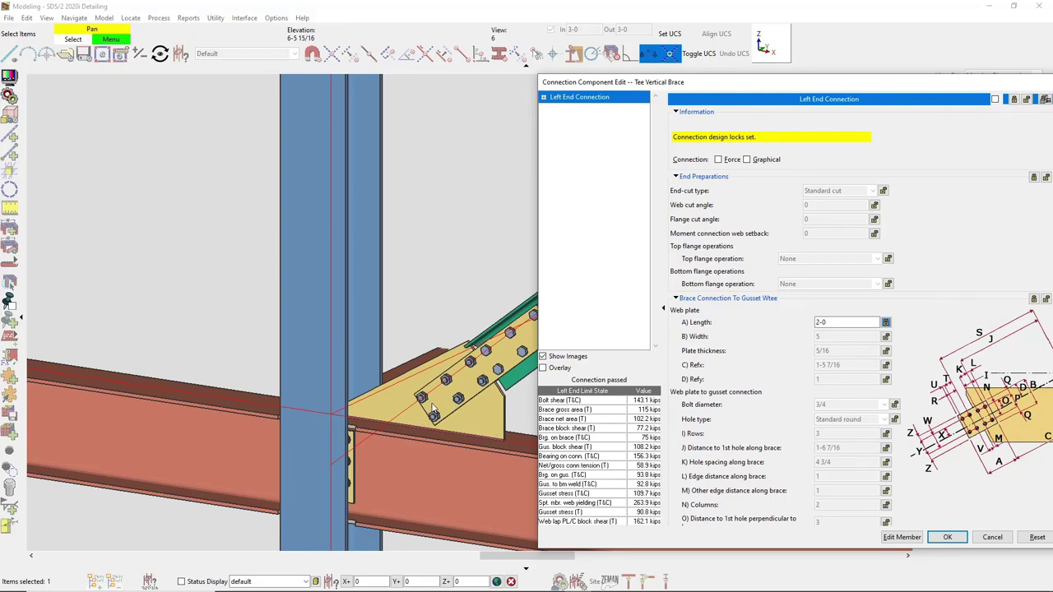
# Step: Apply the locked web plate length to this WT brace only
pyautogui.click(948, 538)
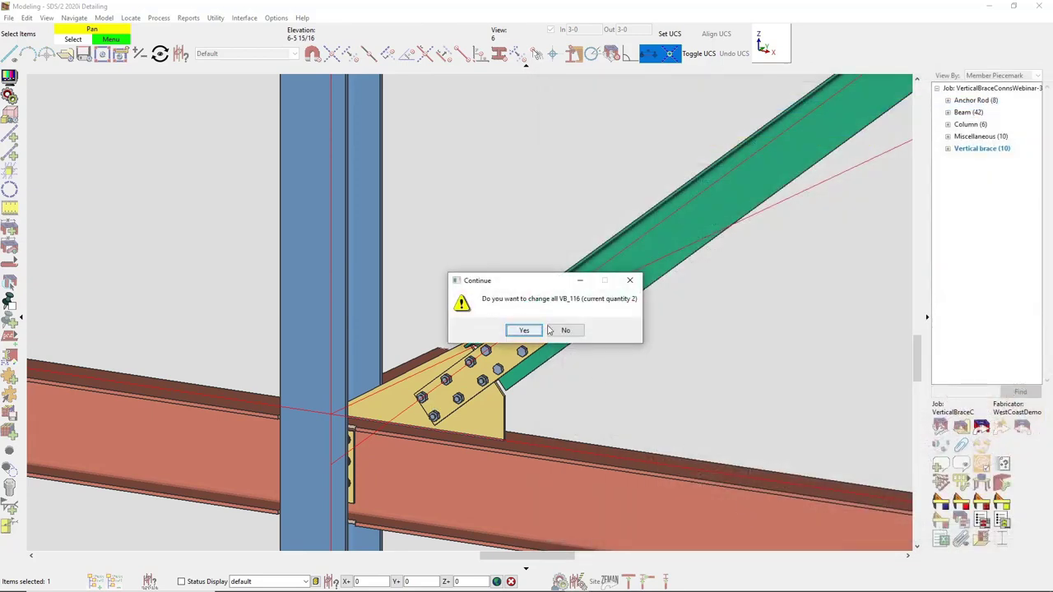
pyautogui.press('Return')
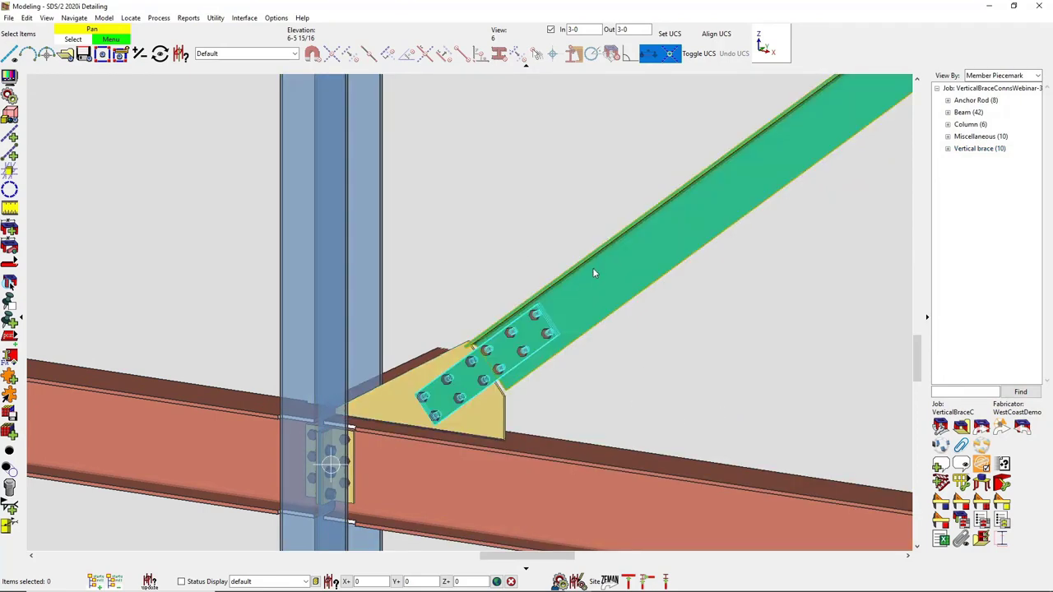
# Step: Check the locked web plate length in the WT brace's left-end member settings, leaving them without changes
pyautogui.doubleClick(409, 402)
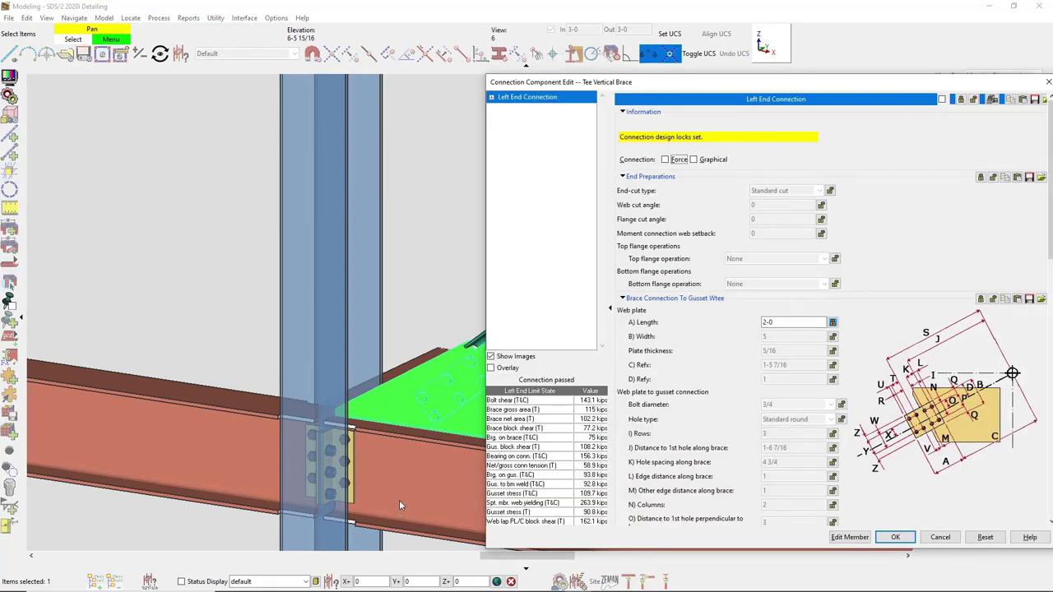
pyautogui.click(850, 536)
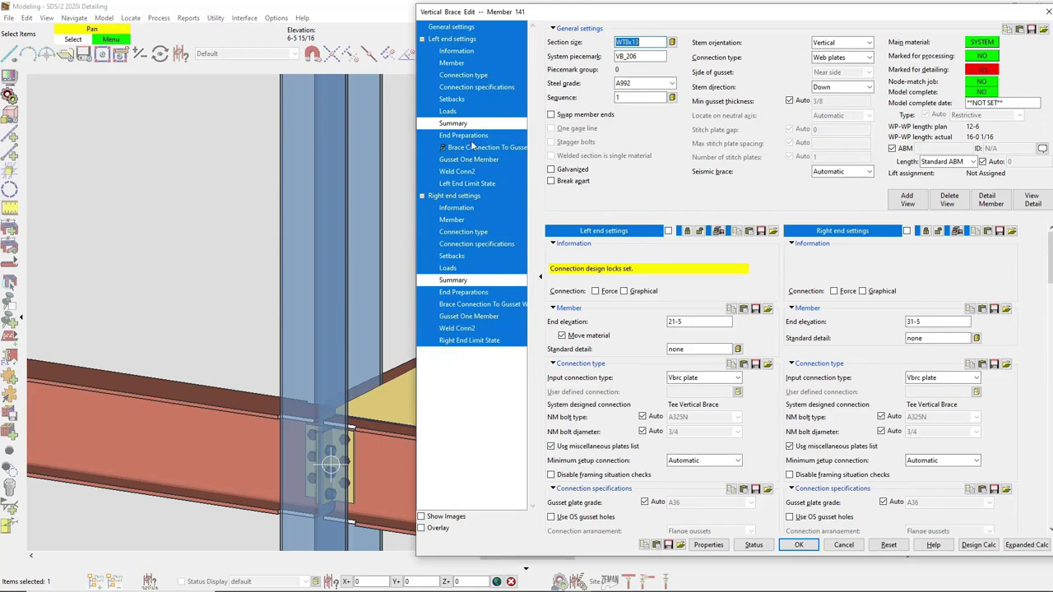
pyautogui.click(478, 149)
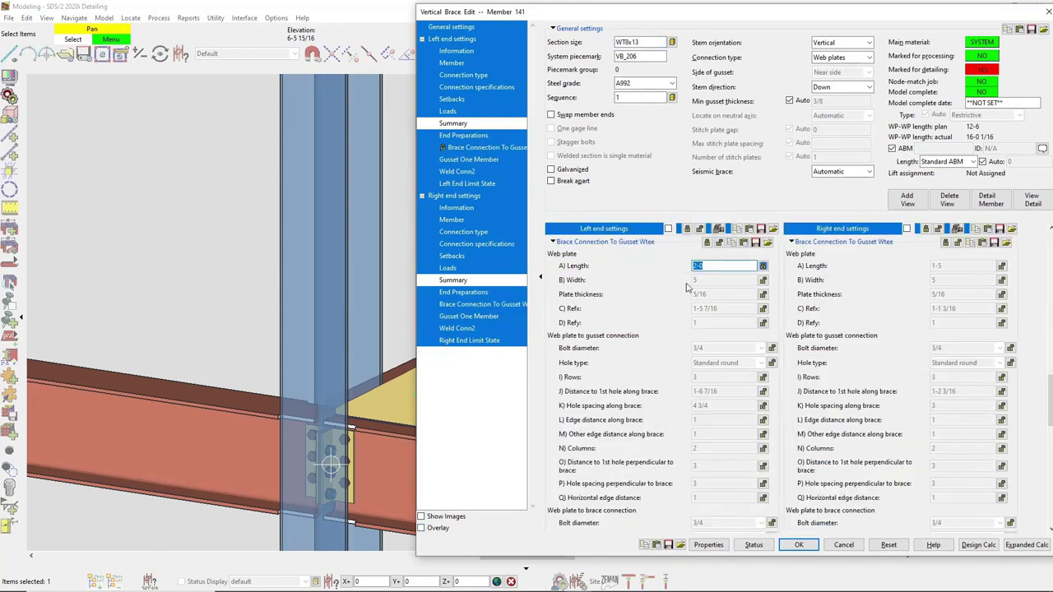
pyautogui.click(843, 545)
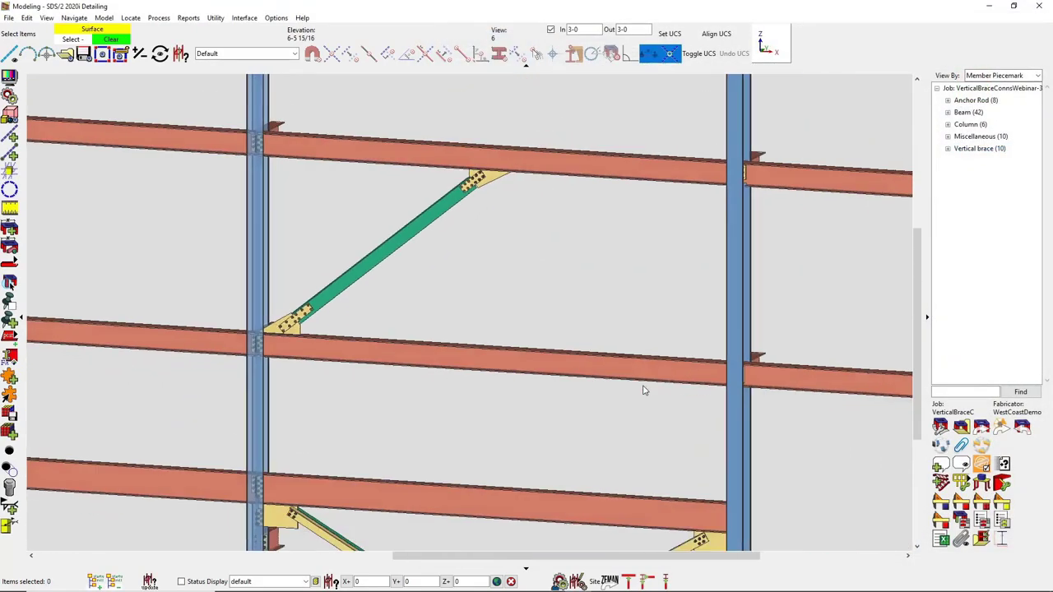
# Step: Examine the lower gusset connection of the upper-left WT brace at the column and beam joint
pyautogui.moveTo(335, 442); pyautogui.dragTo(671, 573, button='middle')
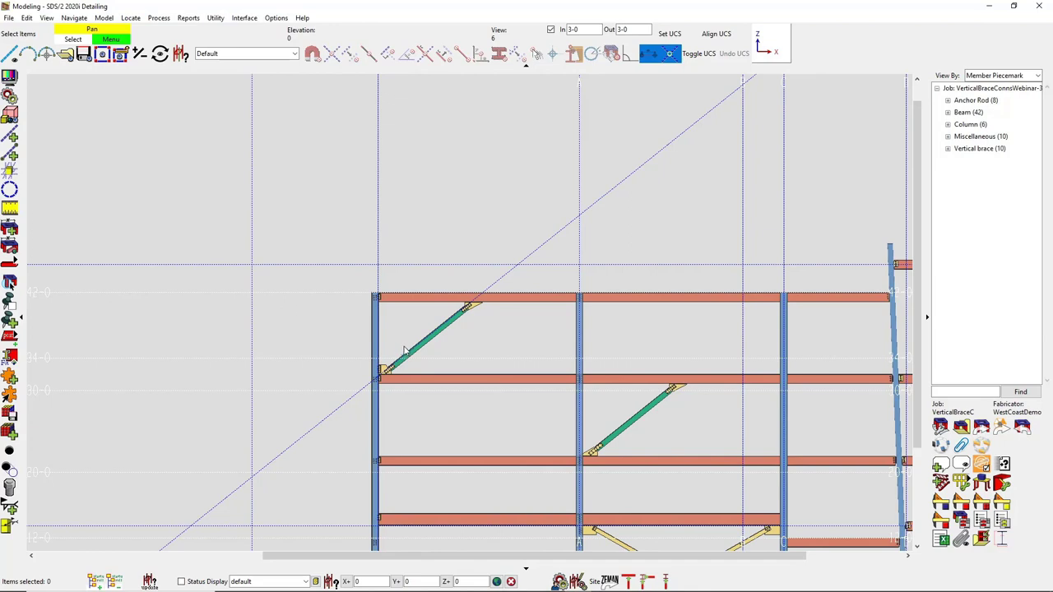
pyautogui.scroll(5, 404, 352)
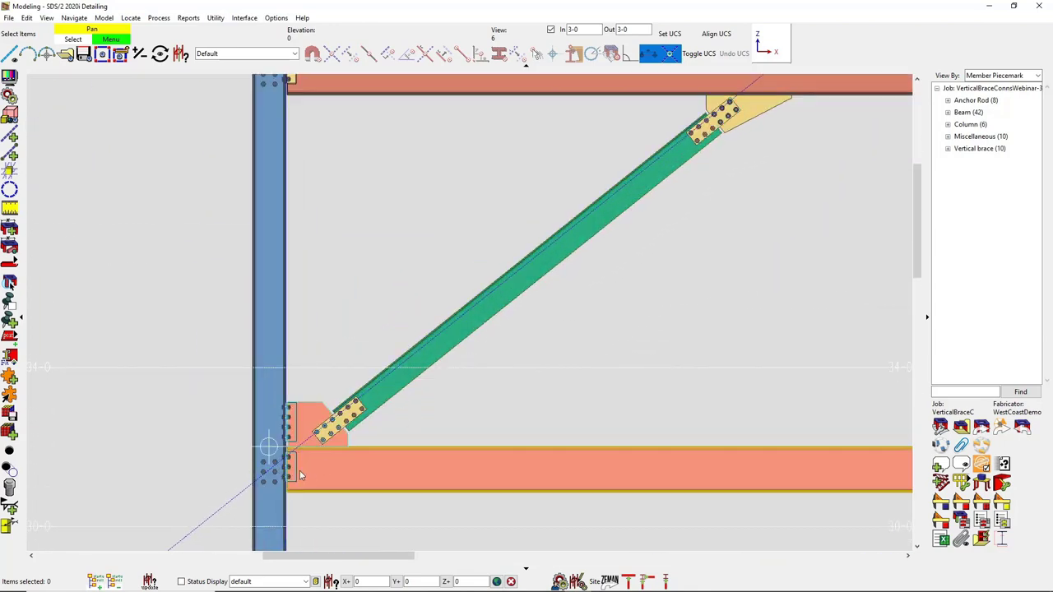
pyautogui.scroll(2, 280, 476)
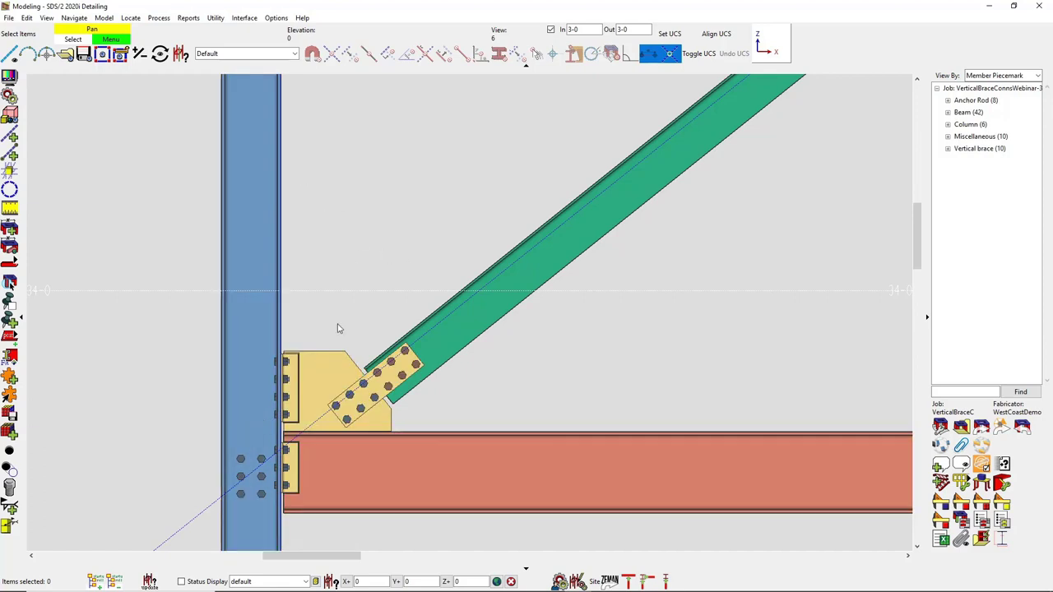
pyautogui.click(321, 435)
pyautogui.click(321, 301)
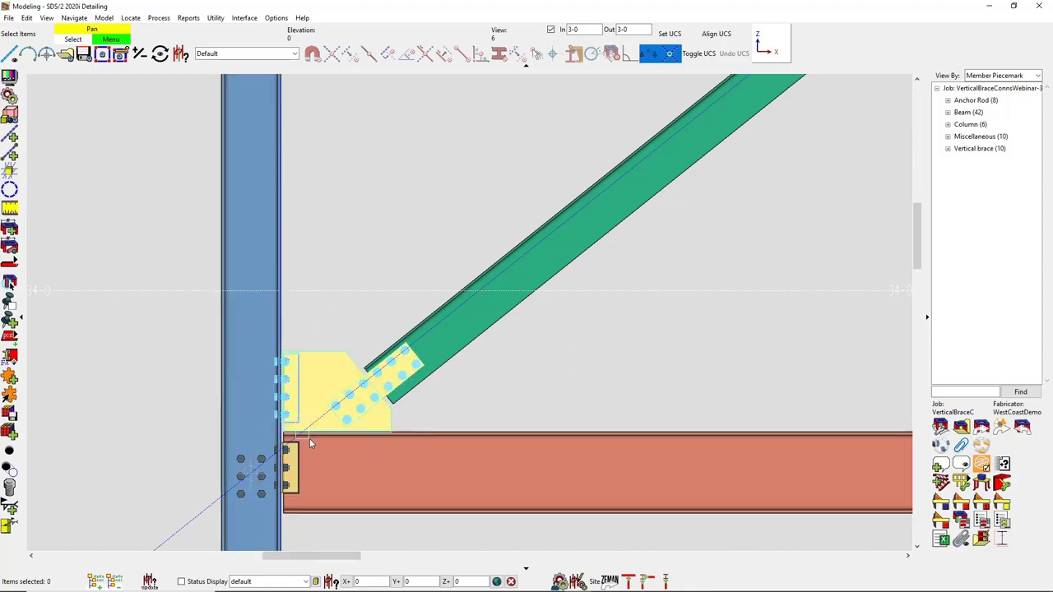
pyautogui.click(310, 442)
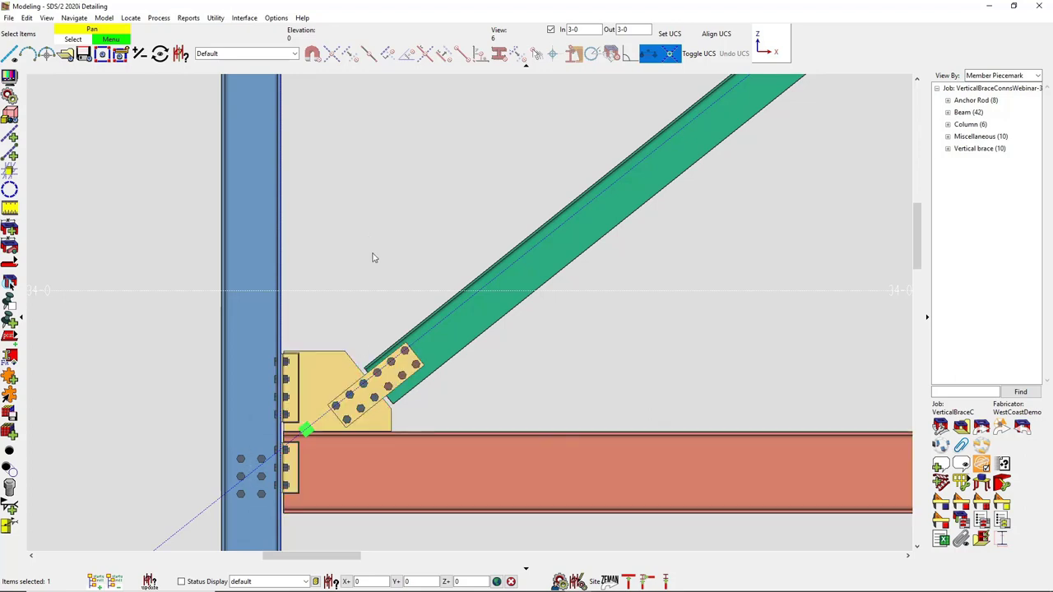
pyautogui.rightClick(366, 234)
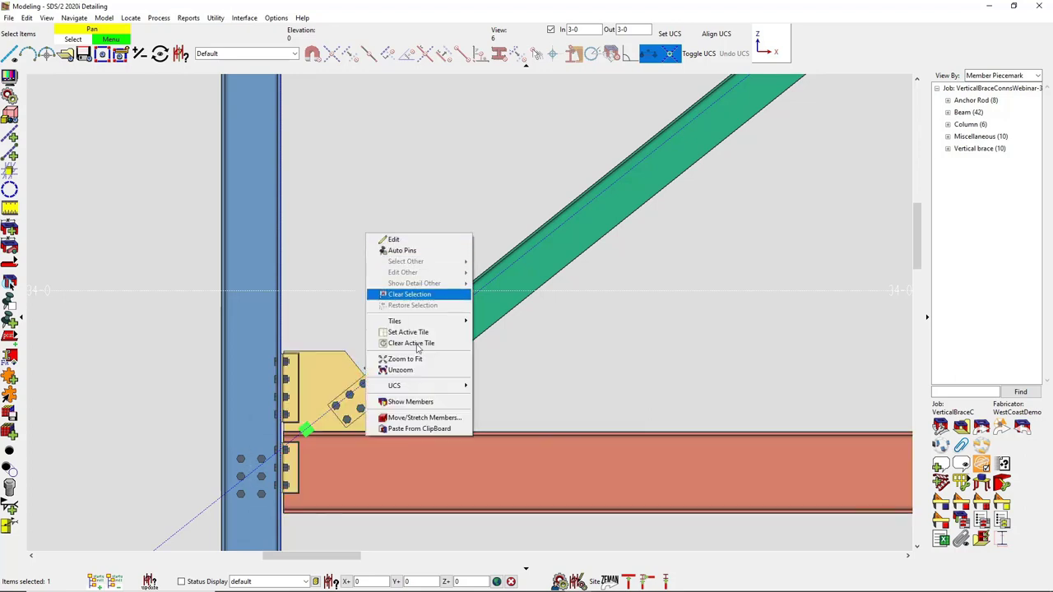
pyautogui.click(419, 418)
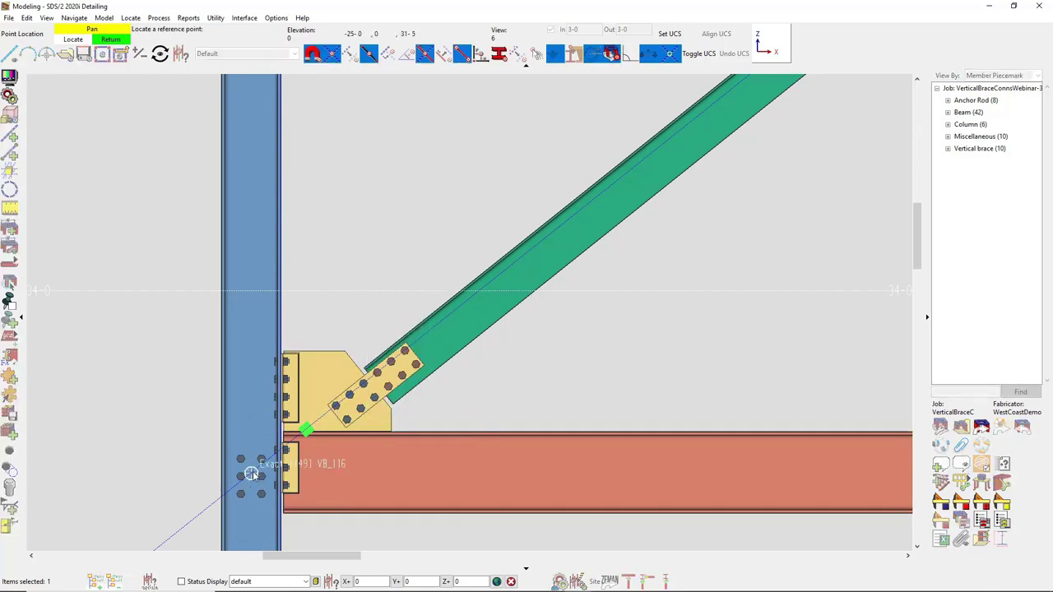
pyautogui.click(250, 475)
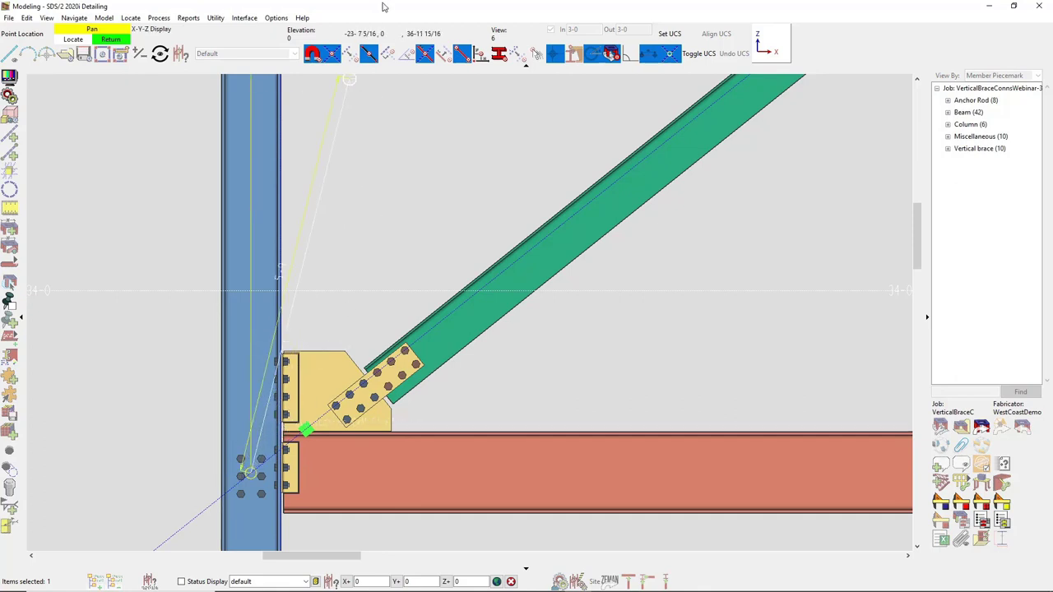
pyautogui.click(332, 54)
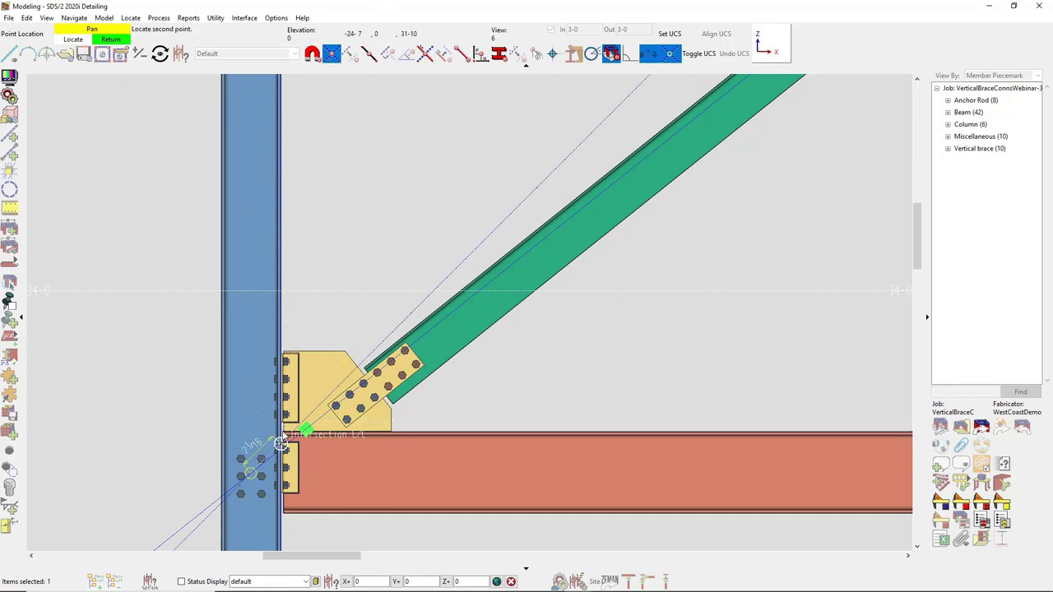
pyautogui.scroll(2, 284, 436)
pyautogui.scroll(-2, 302, 420)
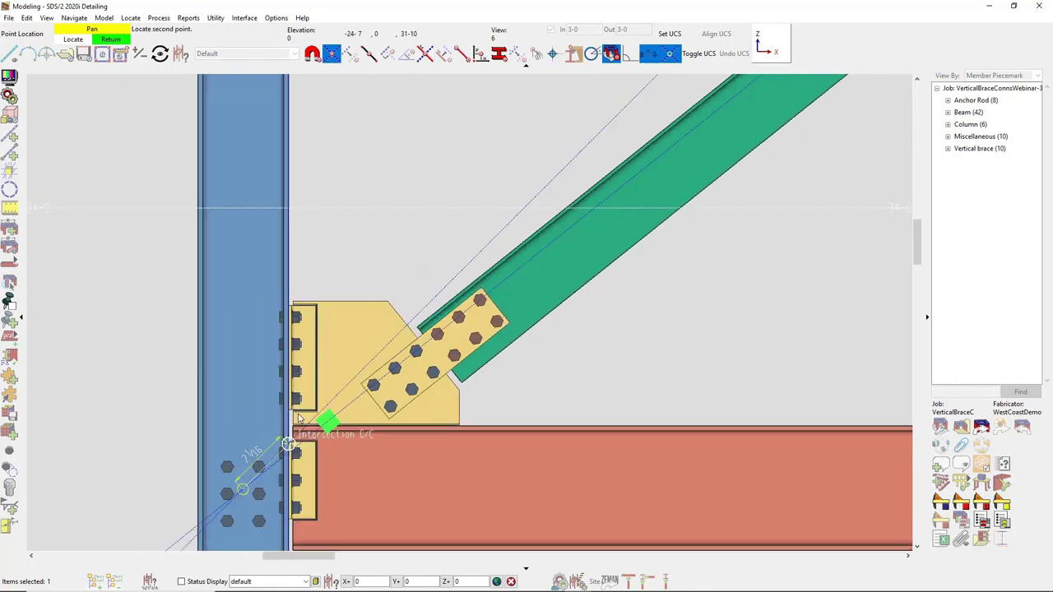
pyautogui.click(292, 434)
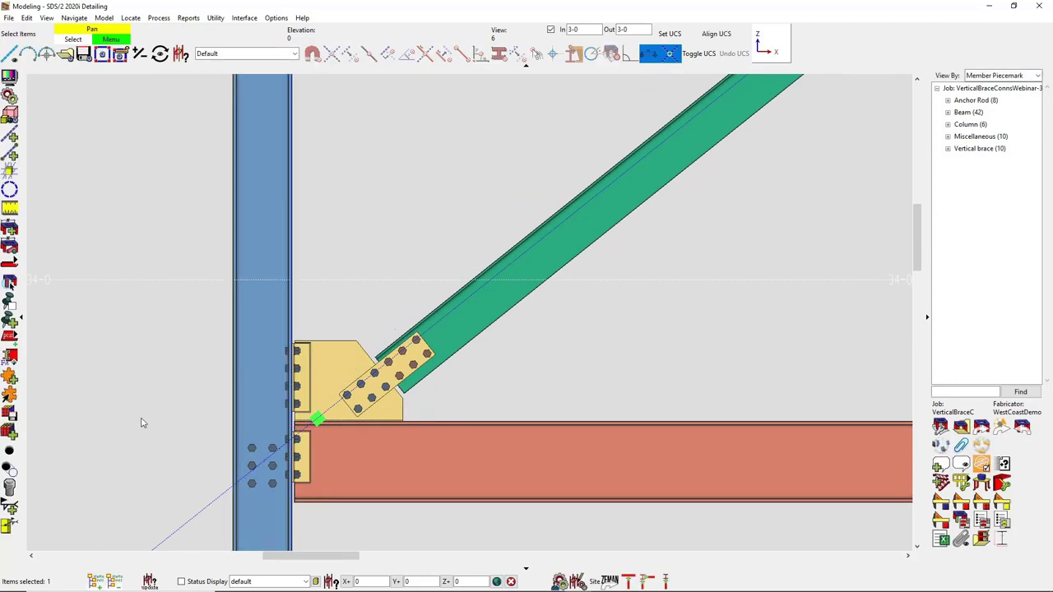
# Step: Add a horizontal construction line along the beam's top and a vertical one along the column's centerline
pyautogui.click(10, 138)
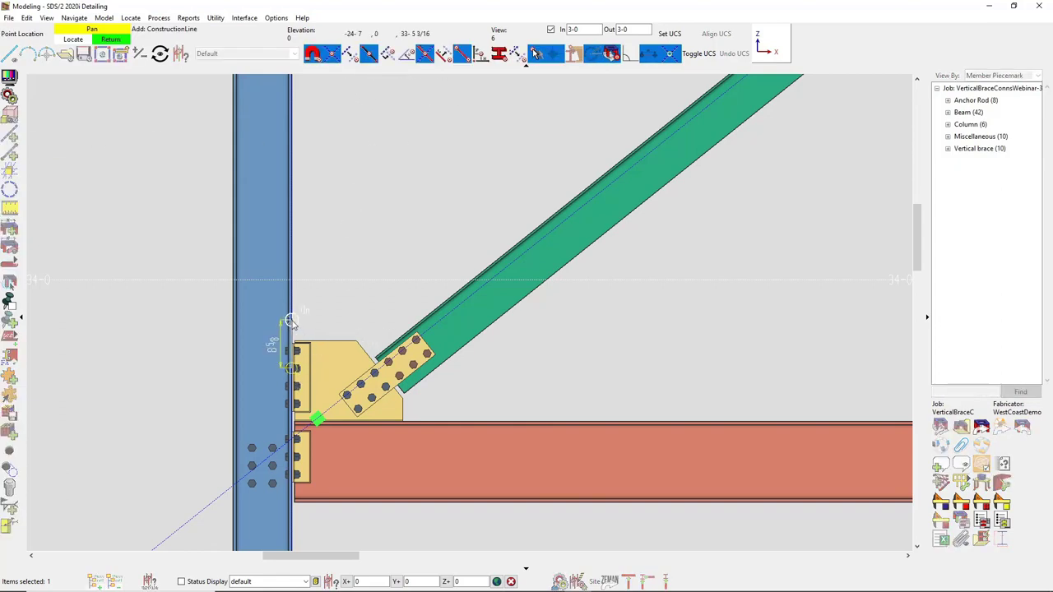
pyautogui.click(292, 423)
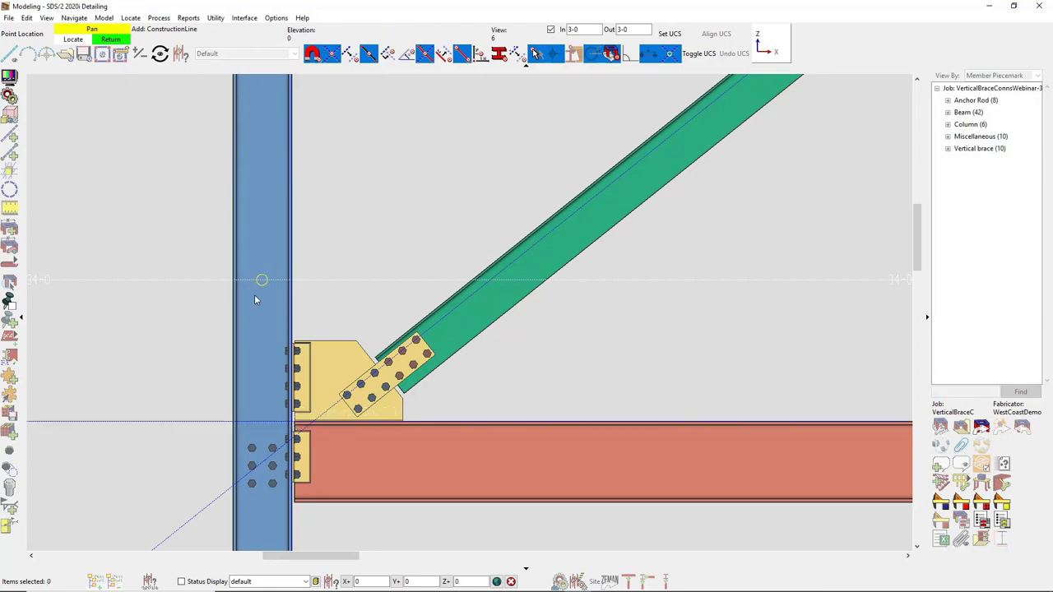
pyautogui.click(260, 282)
pyautogui.rightClick(263, 419)
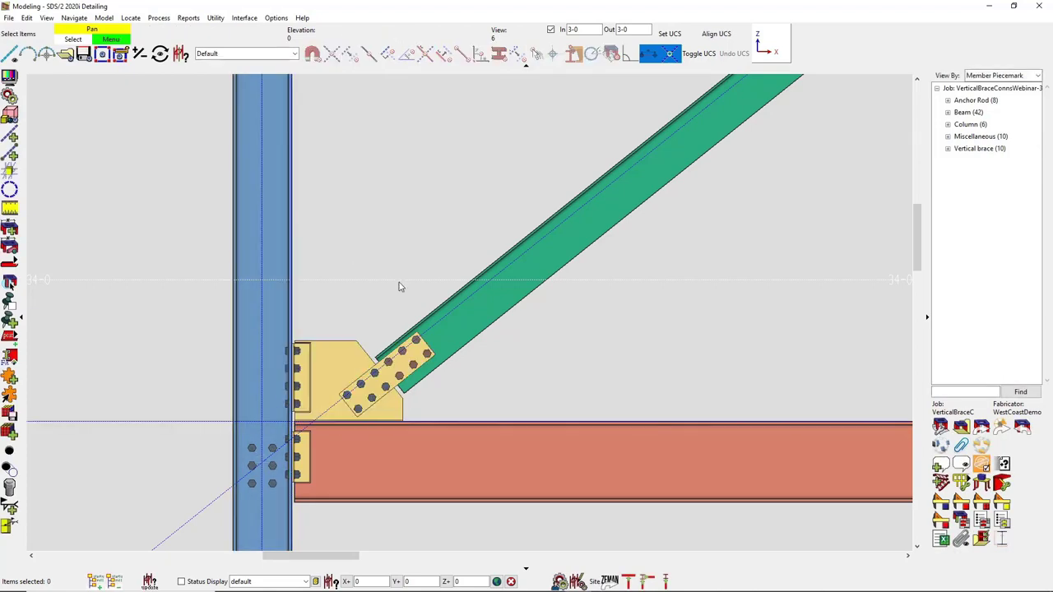
# Step: Move/stretch the upper-left brace's lower end from the column centerline work point to the intersection of the column face and beam top
pyautogui.click(316, 420)
pyautogui.rightClick(549, 366)
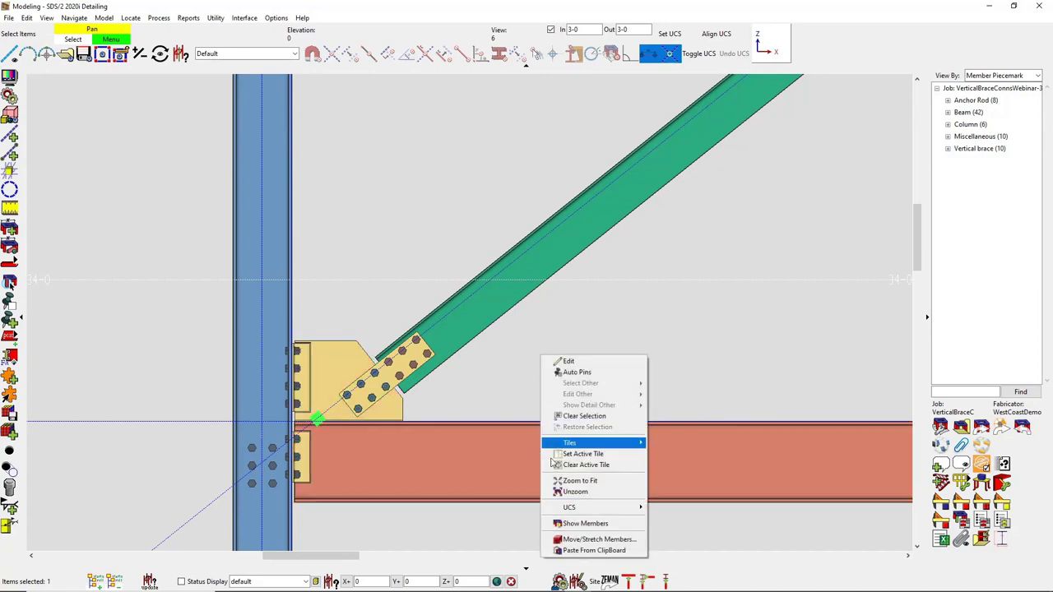
pyautogui.click(594, 540)
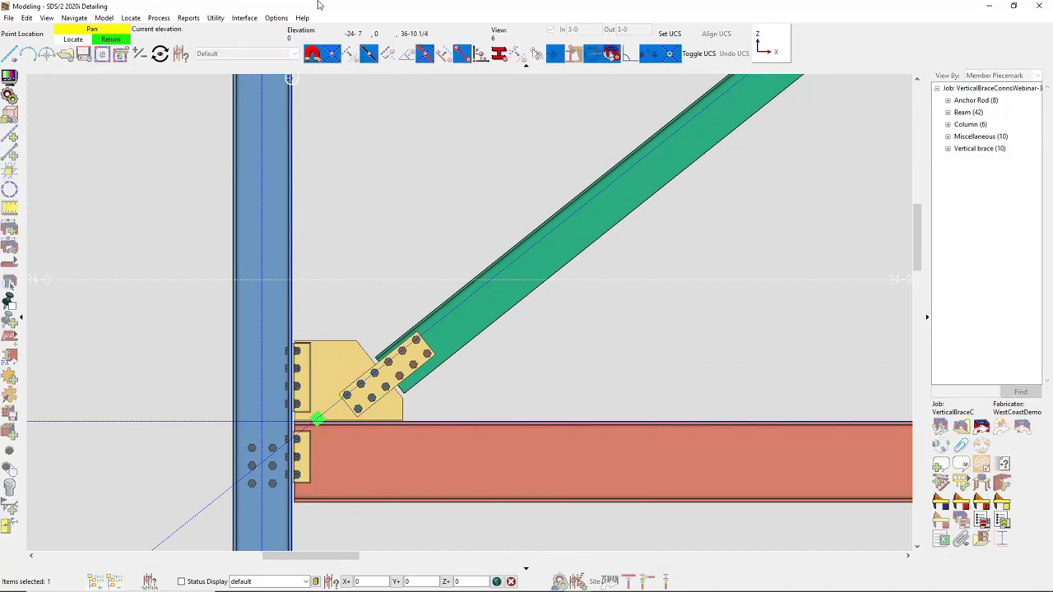
pyautogui.click(332, 55)
pyautogui.click(250, 488)
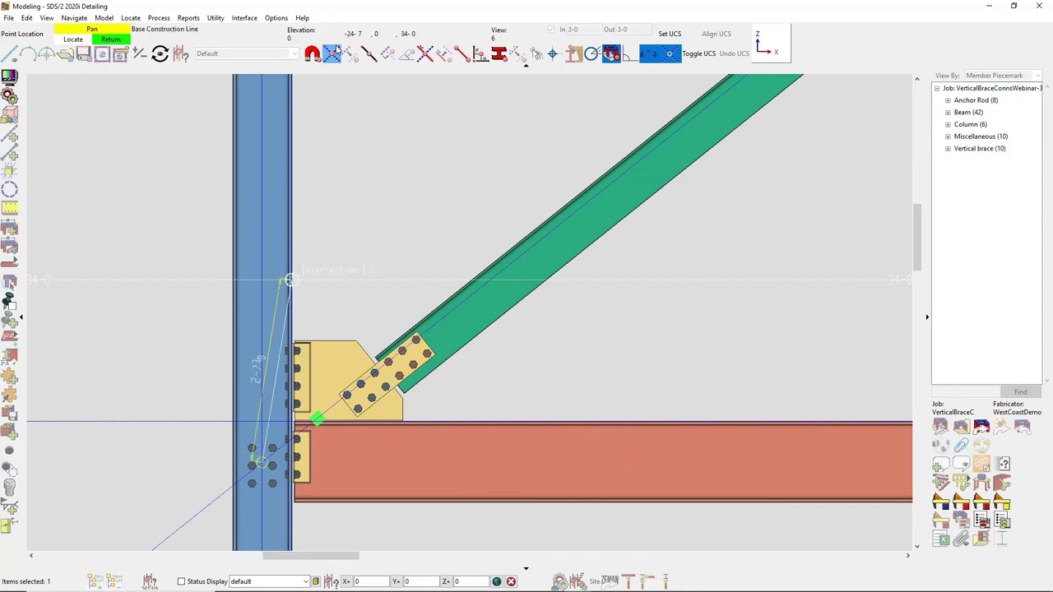
pyautogui.click(290, 423)
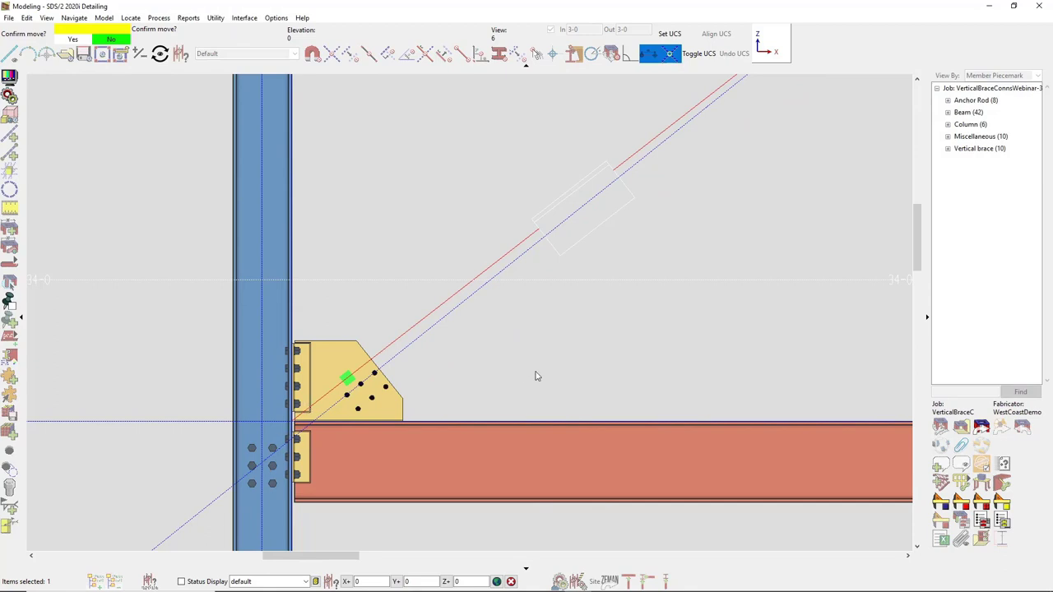
pyautogui.click(566, 370)
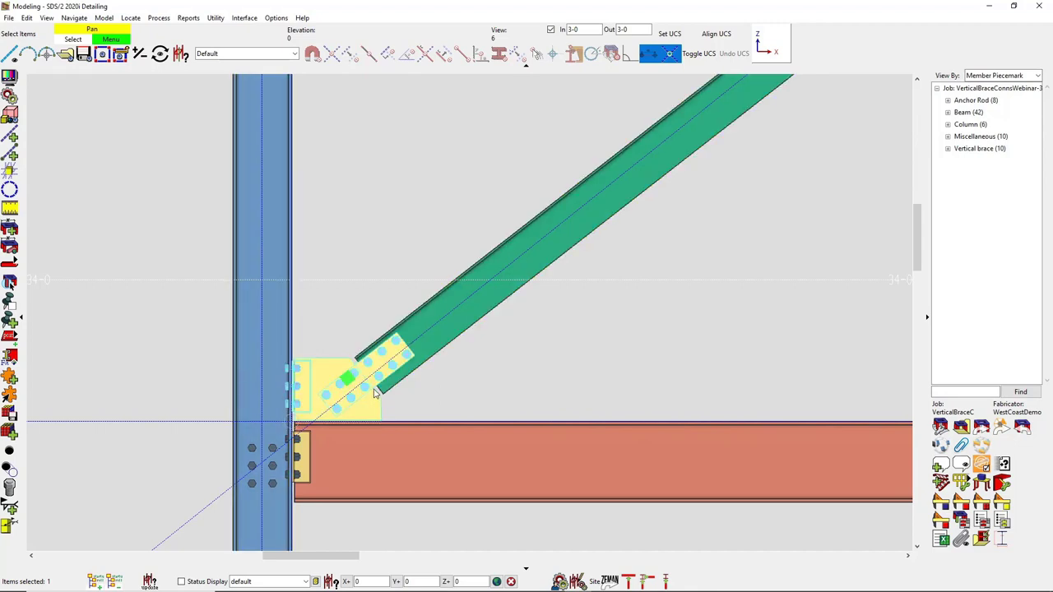
pyautogui.click(137, 372)
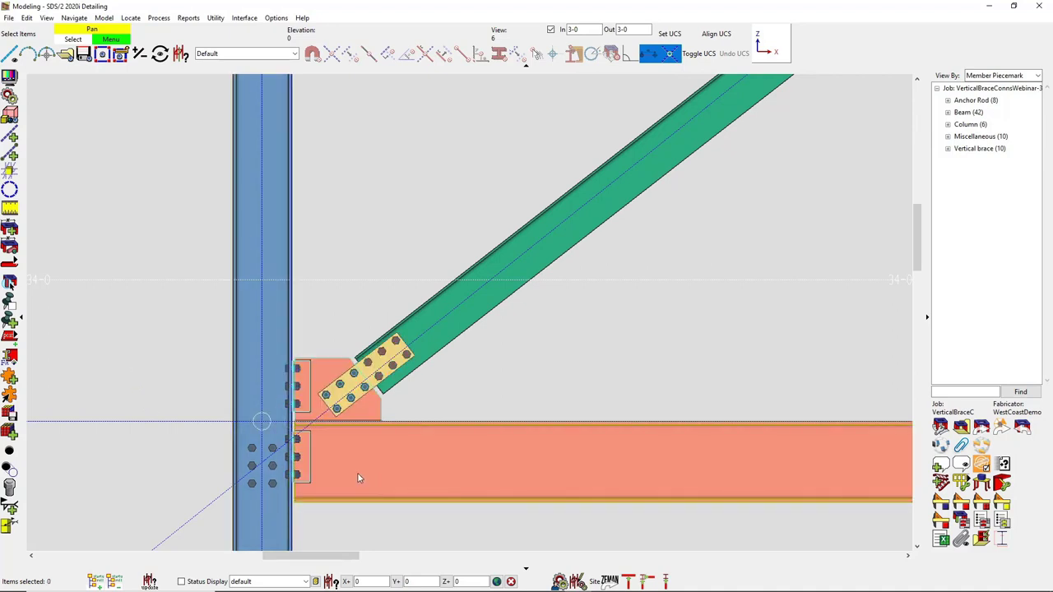
# Step: Open erection view 3 and frame the full truss between the columns at grids A and D
pyautogui.scroll(-2, 357, 472)
pyautogui.moveTo(457, 471); pyautogui.dragTo(334, 346, button='middle')
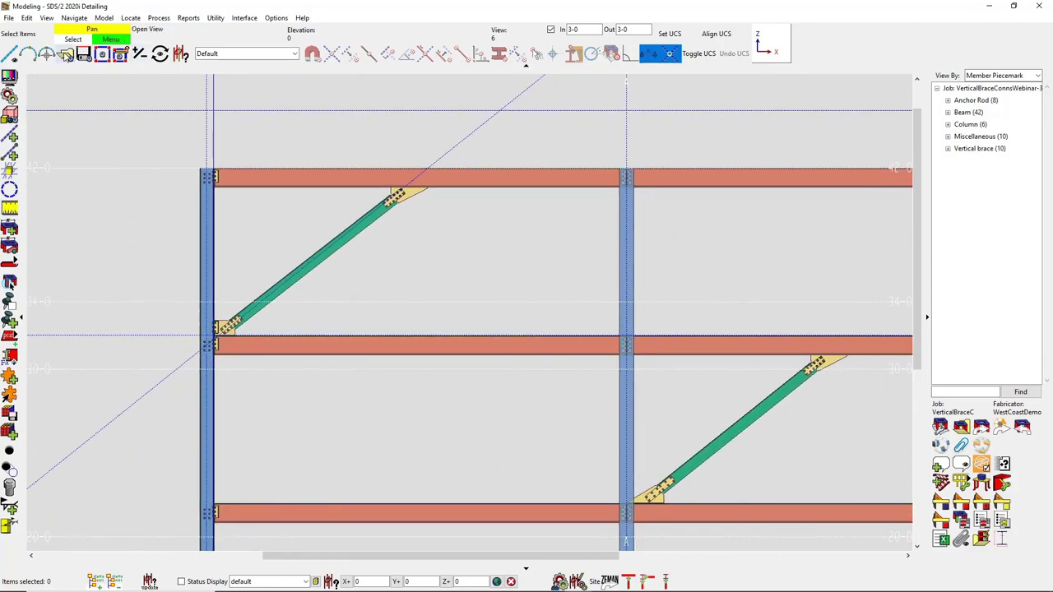
pyautogui.click(66, 55)
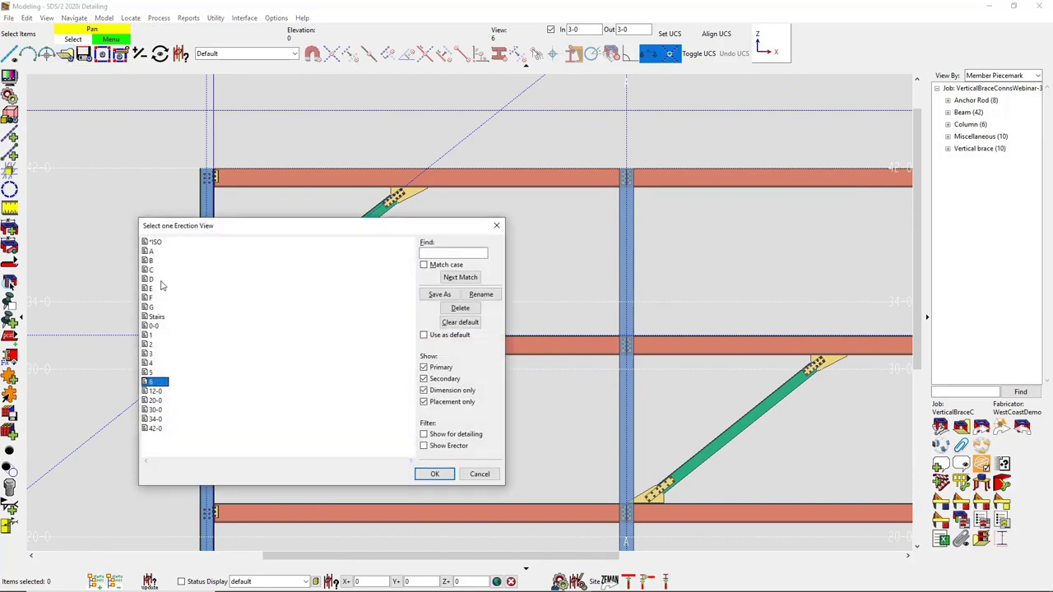
pyautogui.doubleClick(148, 355)
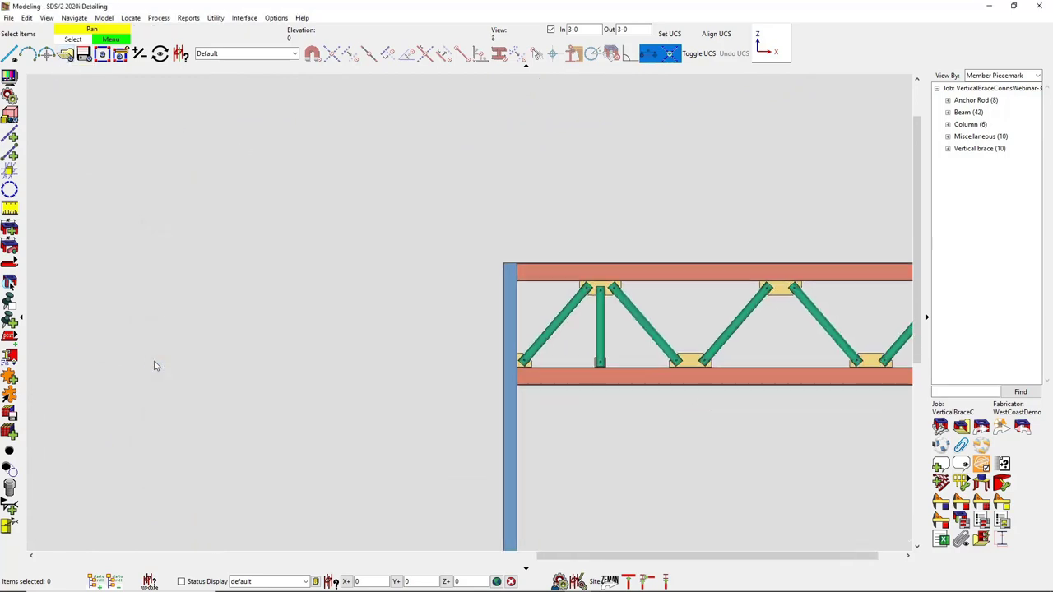
pyautogui.scroll(3, 56, 89)
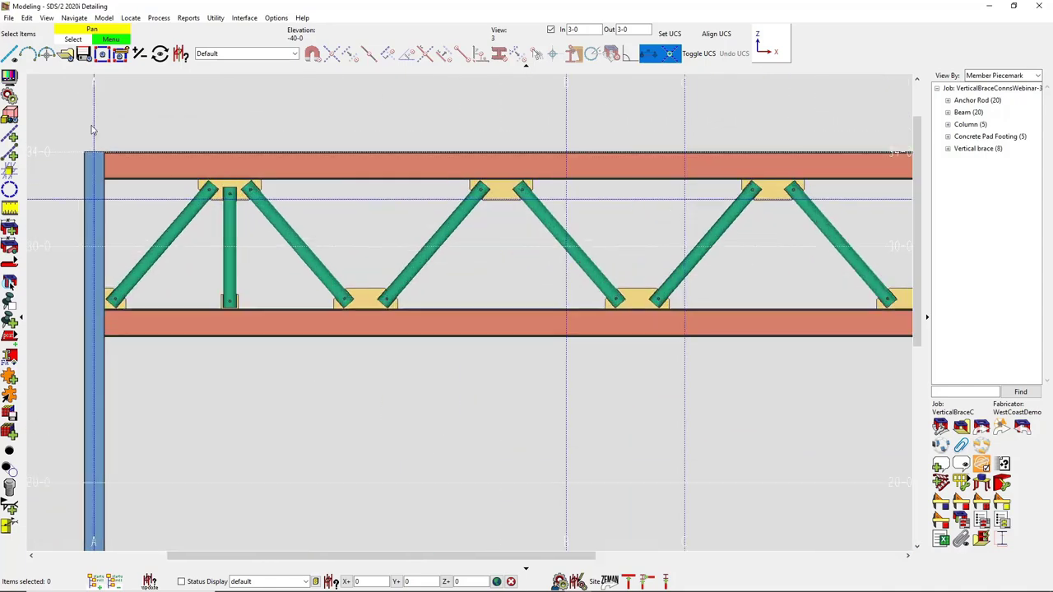
pyautogui.scroll(-1, 404, 312)
pyautogui.moveTo(392, 311); pyautogui.dragTo(364, 320, button='middle')
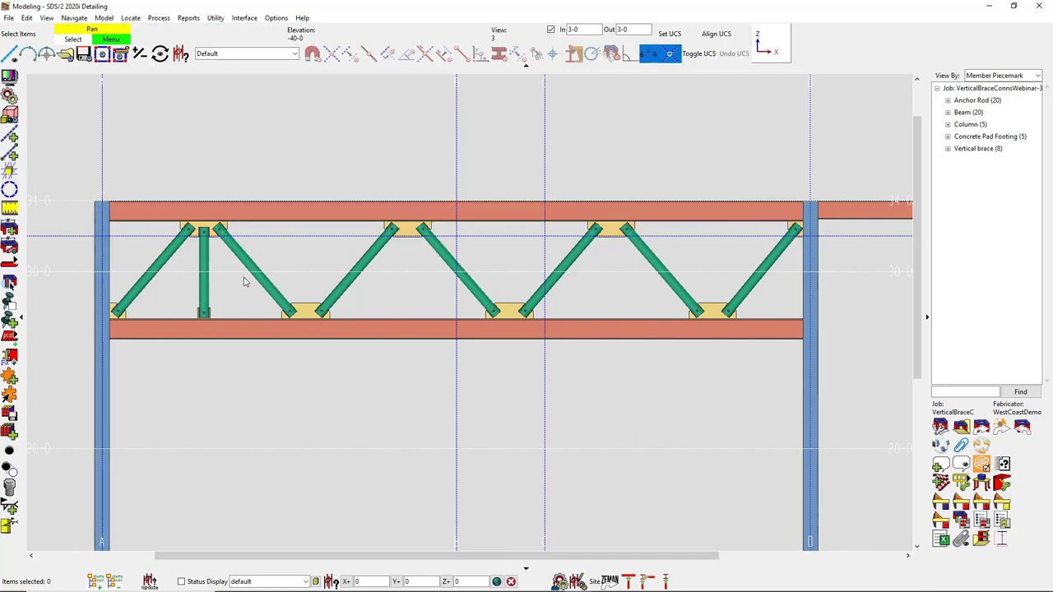
# Step: Move/stretch the member ends at the top of the grid A column and truss upward by 2-0
pyautogui.click(211, 55)
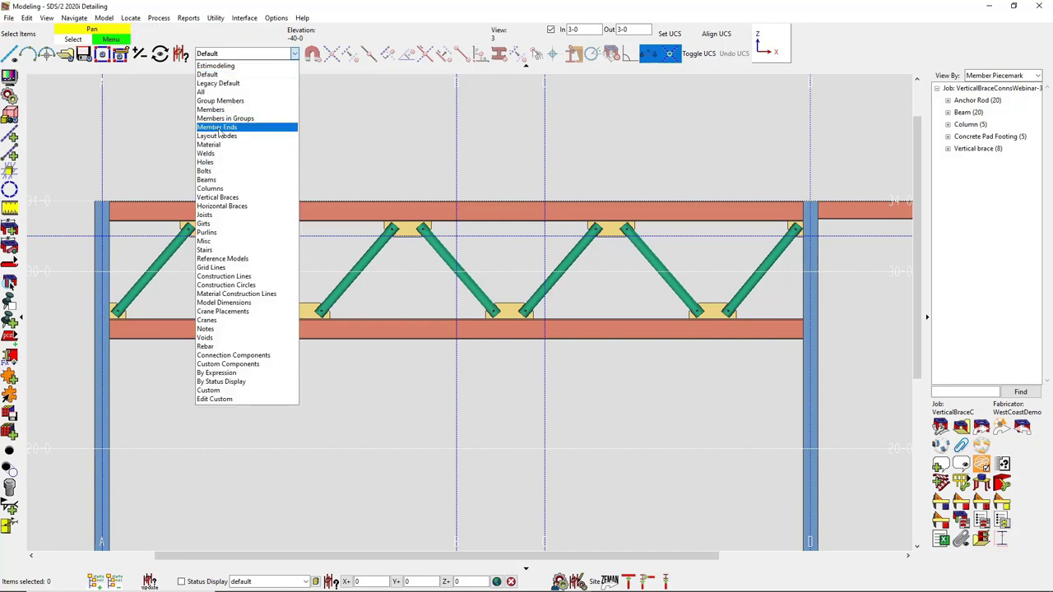
pyautogui.click(228, 130)
pyautogui.moveTo(85, 173); pyautogui.dragTo(141, 244)
pyautogui.rightClick(143, 240)
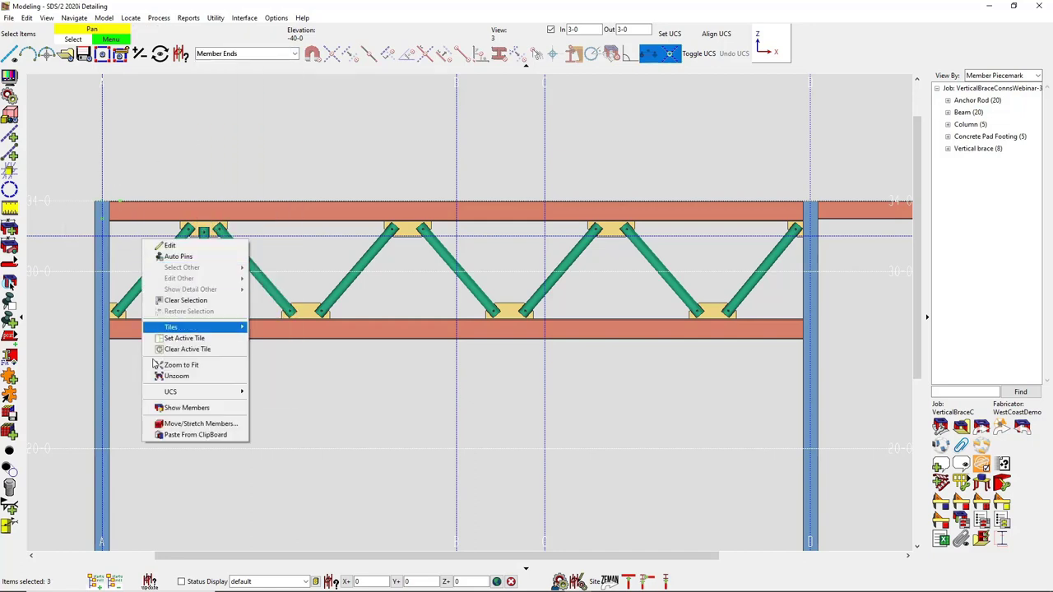
pyautogui.click(181, 424)
pyautogui.click(101, 202)
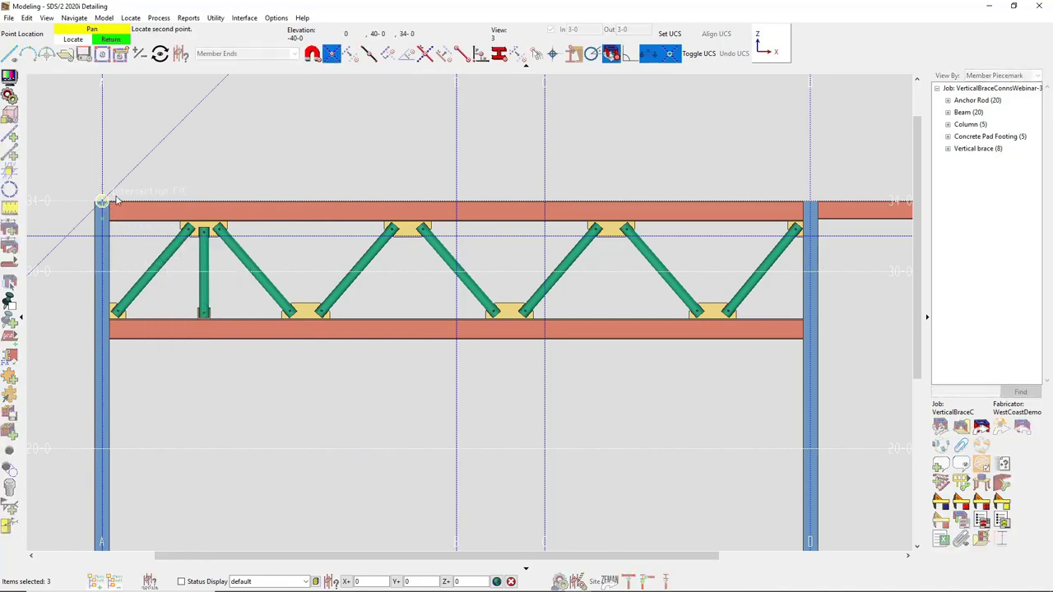
pyautogui.scroll(-2, 96, 129)
pyautogui.press('2')
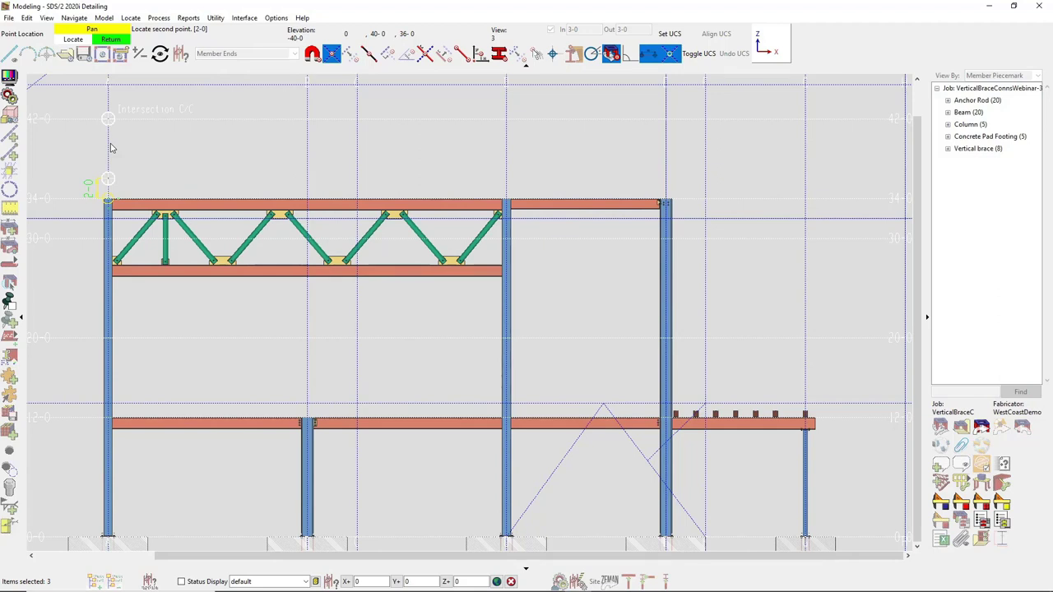
pyautogui.click(112, 148)
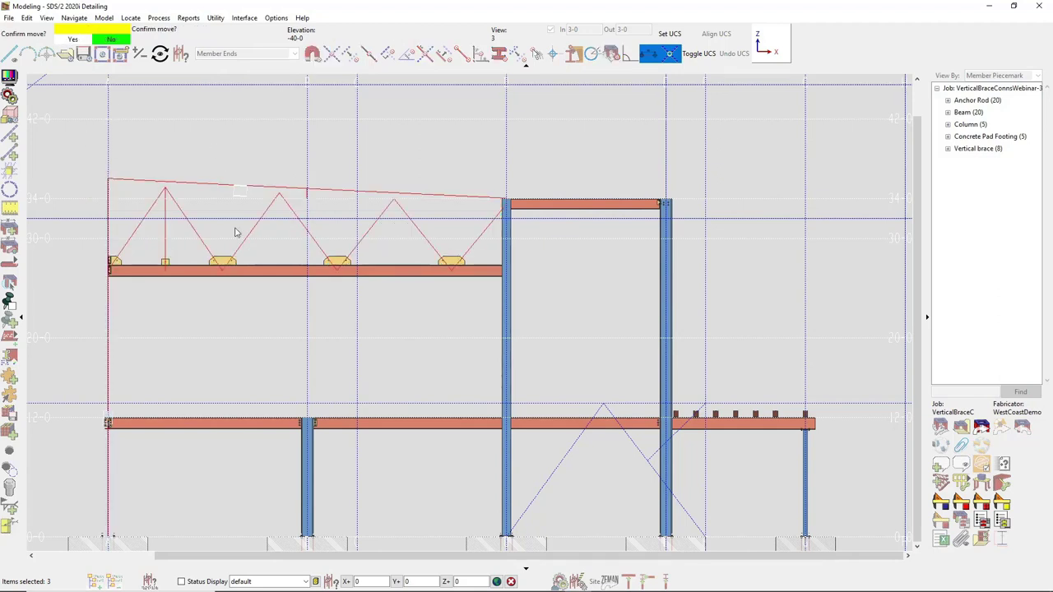
pyautogui.click(199, 224)
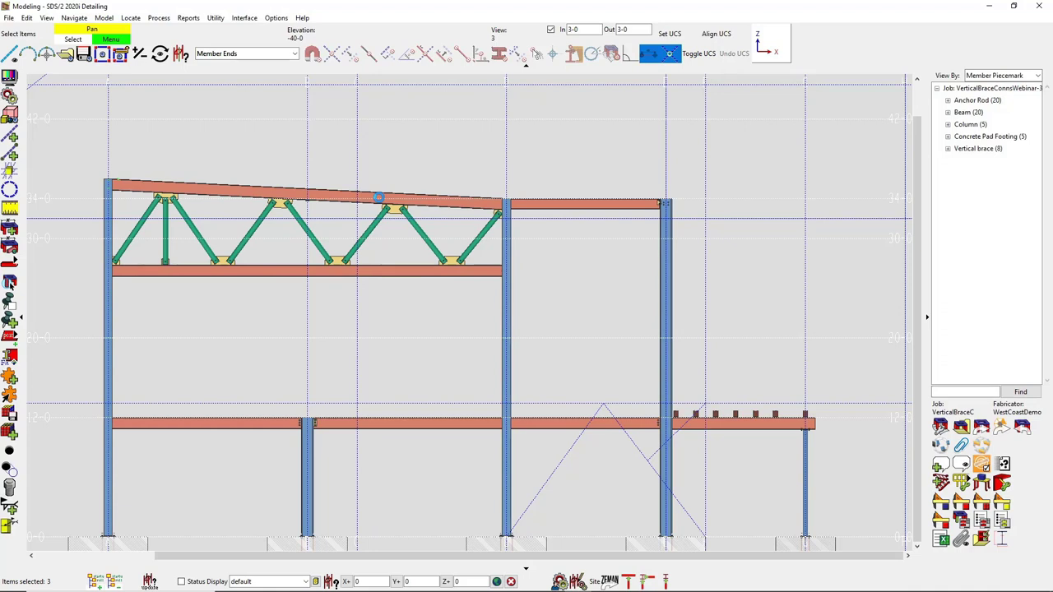
# Step: Add base construction lines along the centerlines of the truss's sloping top beam and its horizontal lower beam
pyautogui.scroll(3, 374, 206)
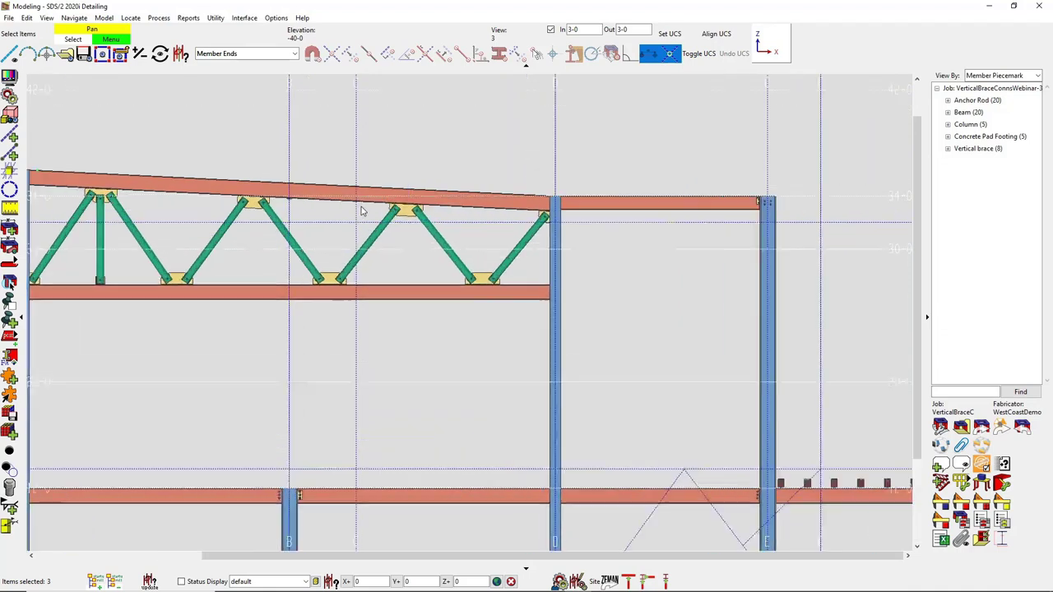
pyautogui.scroll(-2, 430, 243)
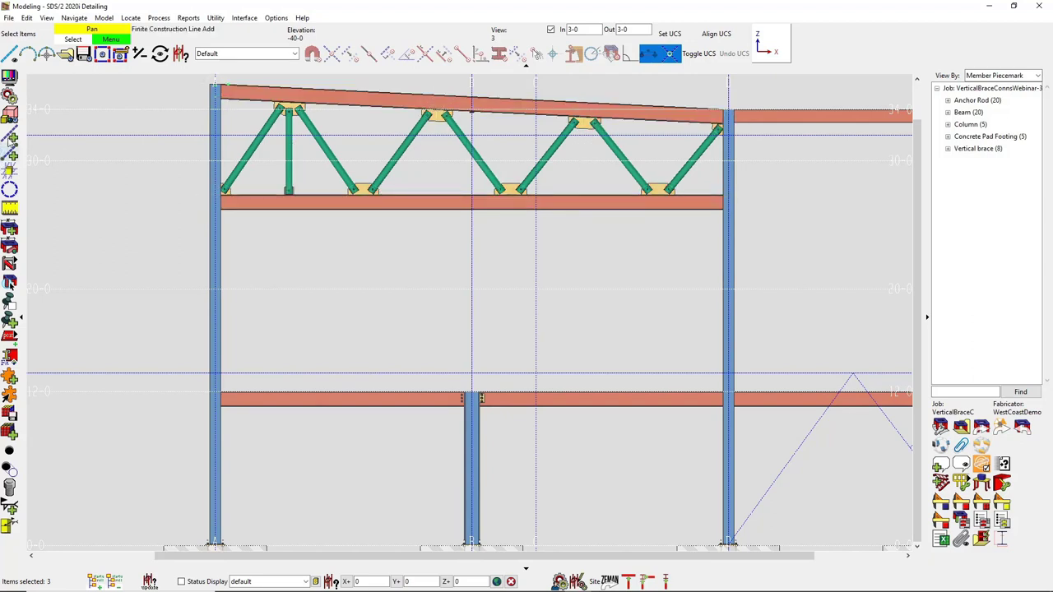
pyautogui.click(11, 138)
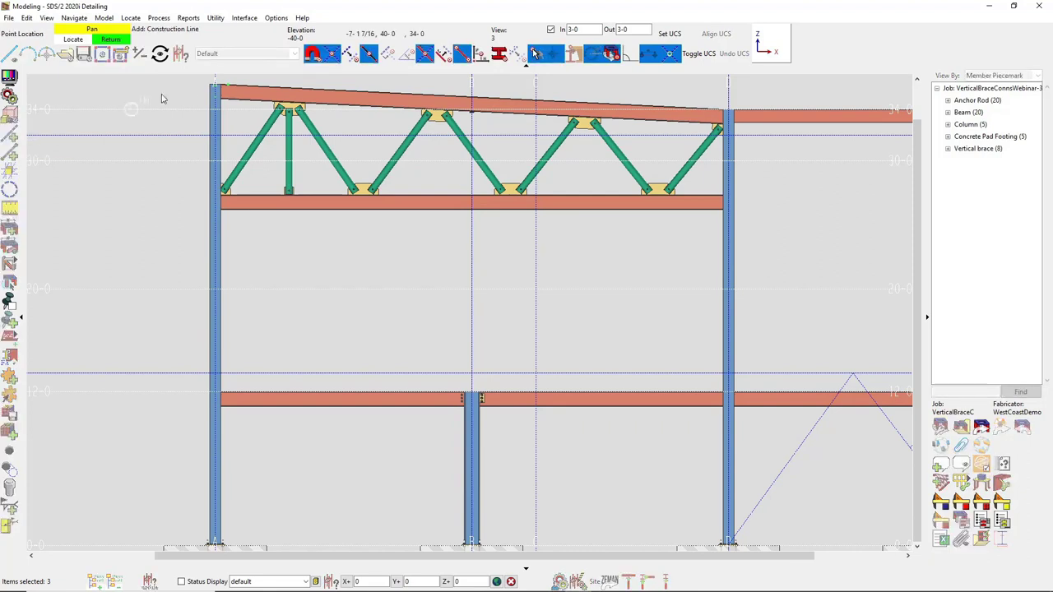
pyautogui.click(502, 103)
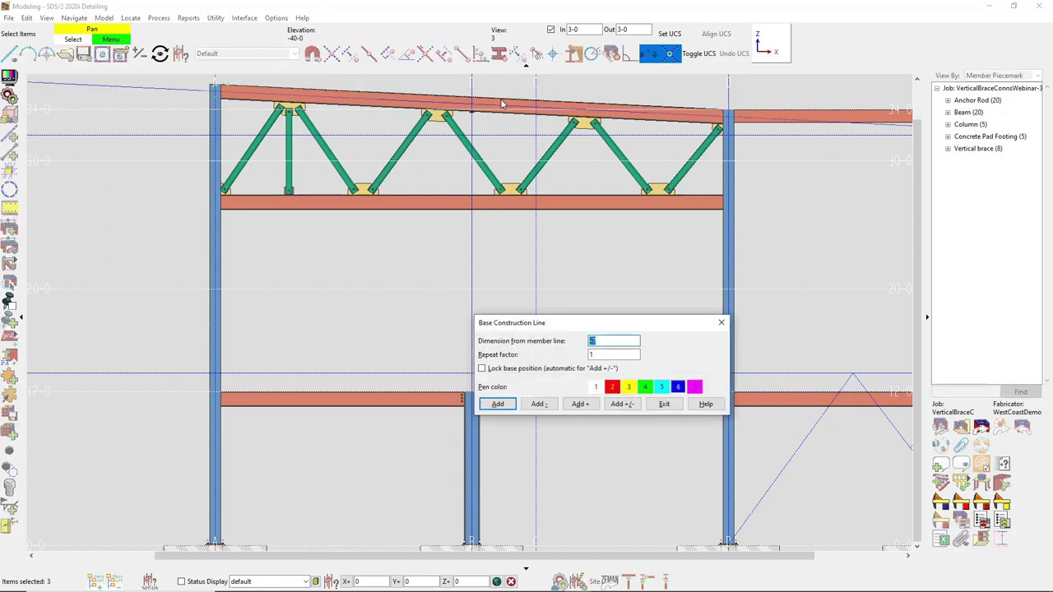
pyautogui.click(721, 321)
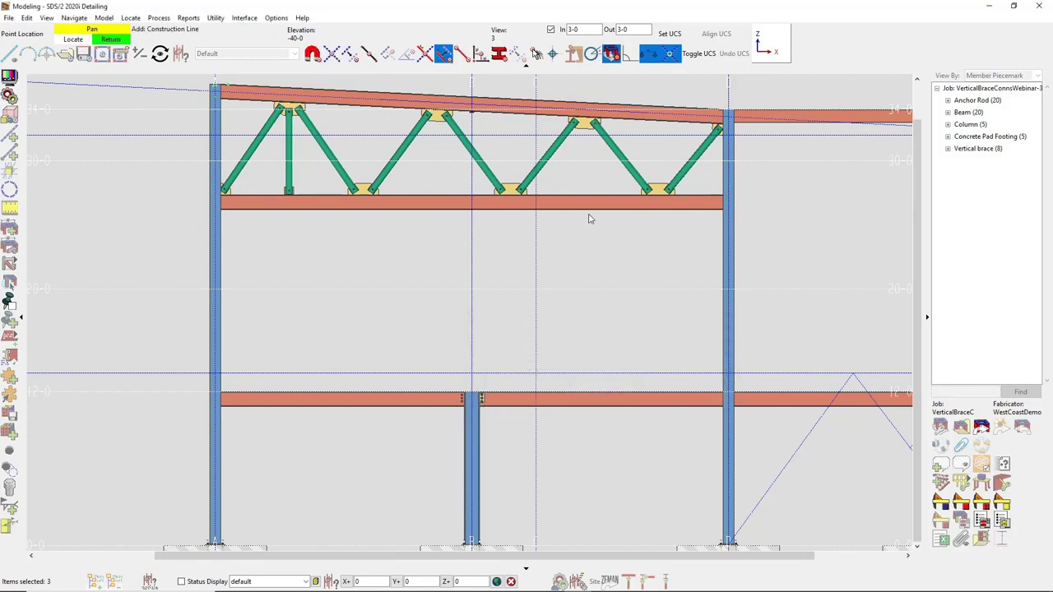
pyautogui.click(586, 204)
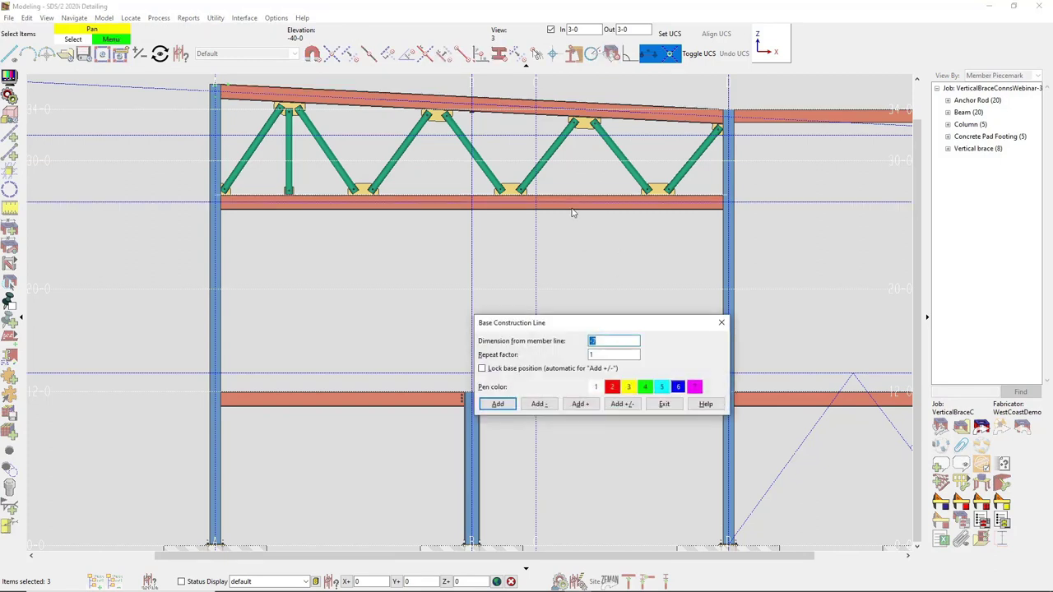
pyautogui.press('Return')
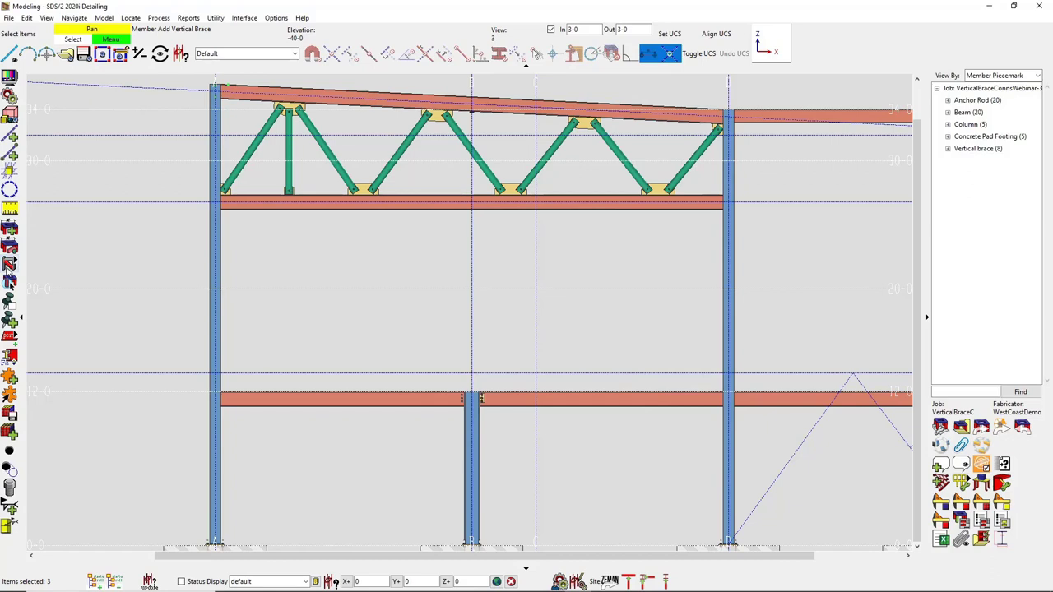
# Step: Add a PIPE 6 STD vertical brace from the top chord work point nearest grid D down to the lower beam's centerline
pyautogui.click(9, 265)
pyautogui.doubleClick(42, 79)
pyautogui.write('pipe 6 std')
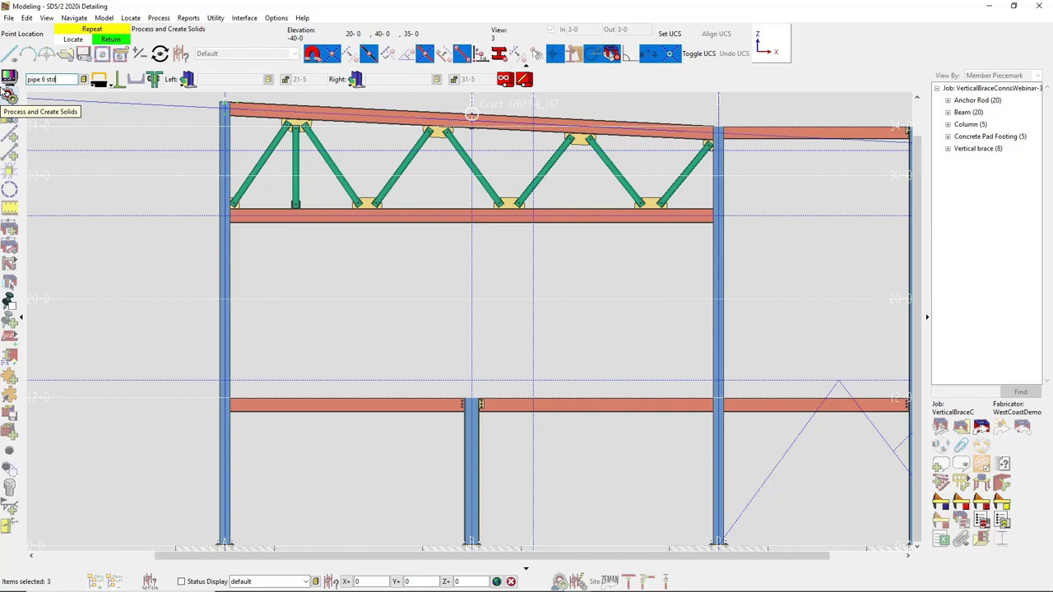
pyautogui.press('Return')
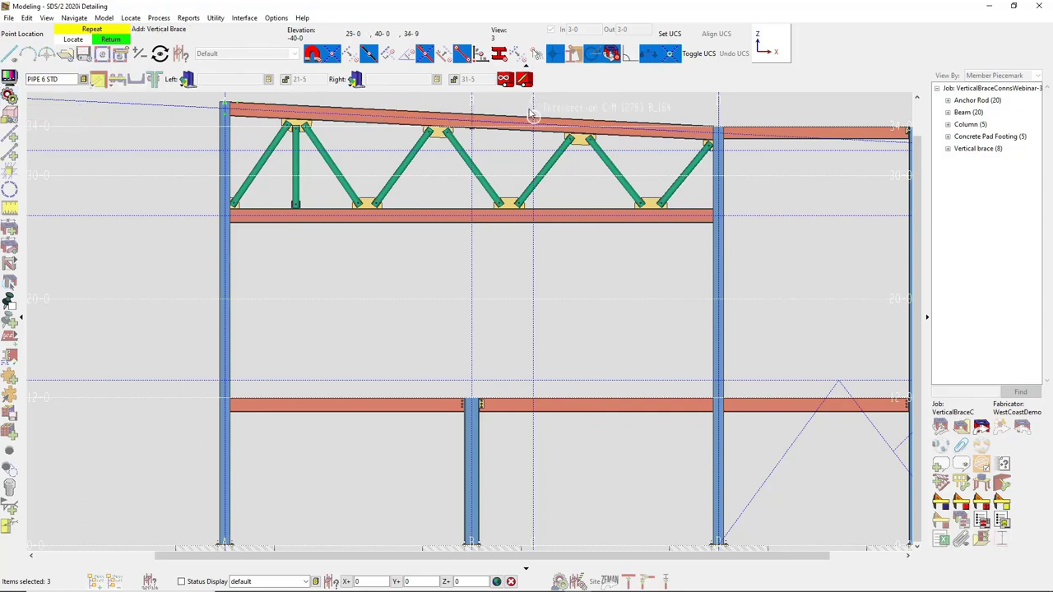
pyautogui.click(580, 126)
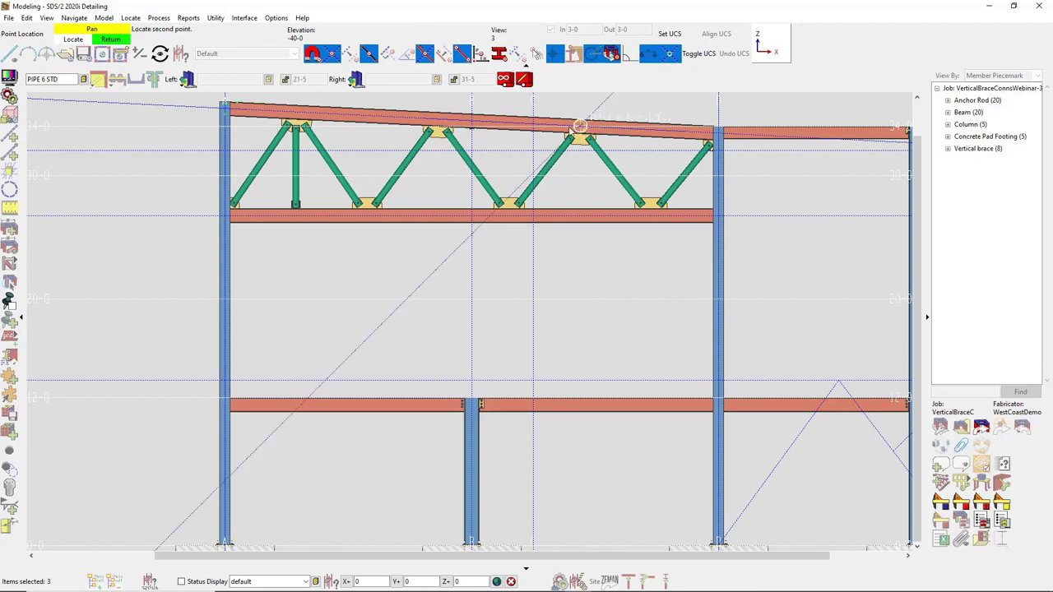
pyautogui.scroll(2, 558, 216)
pyautogui.click(558, 219)
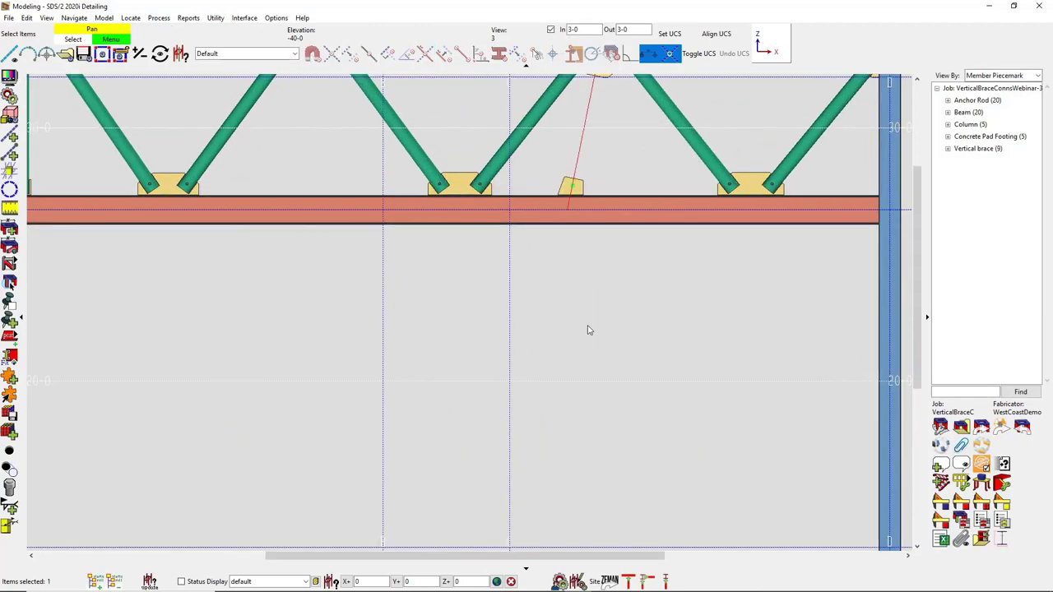
pyautogui.scroll(-3, 586, 329)
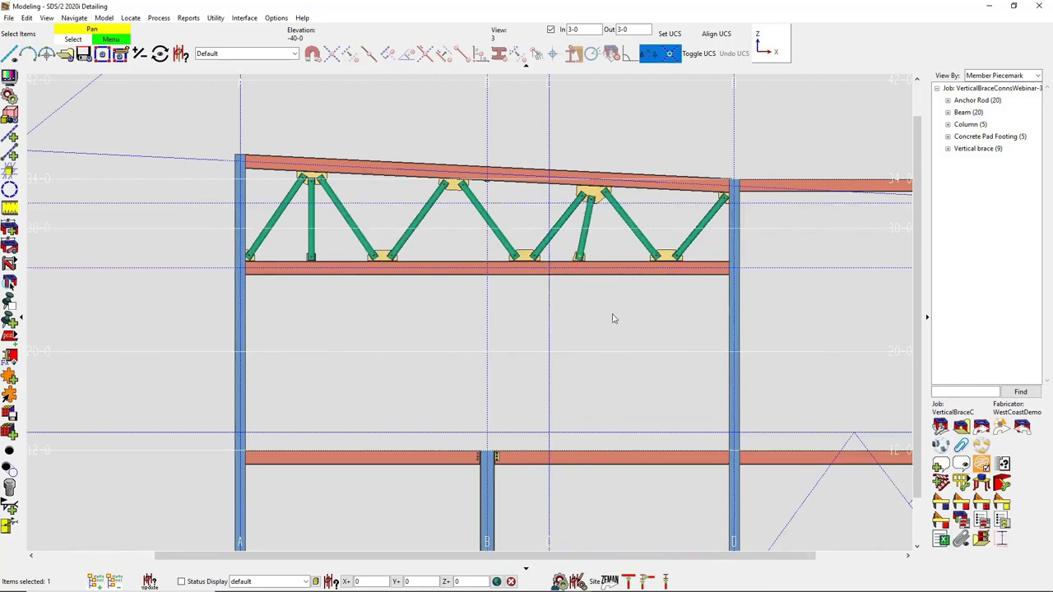
pyautogui.scroll(3, 611, 196)
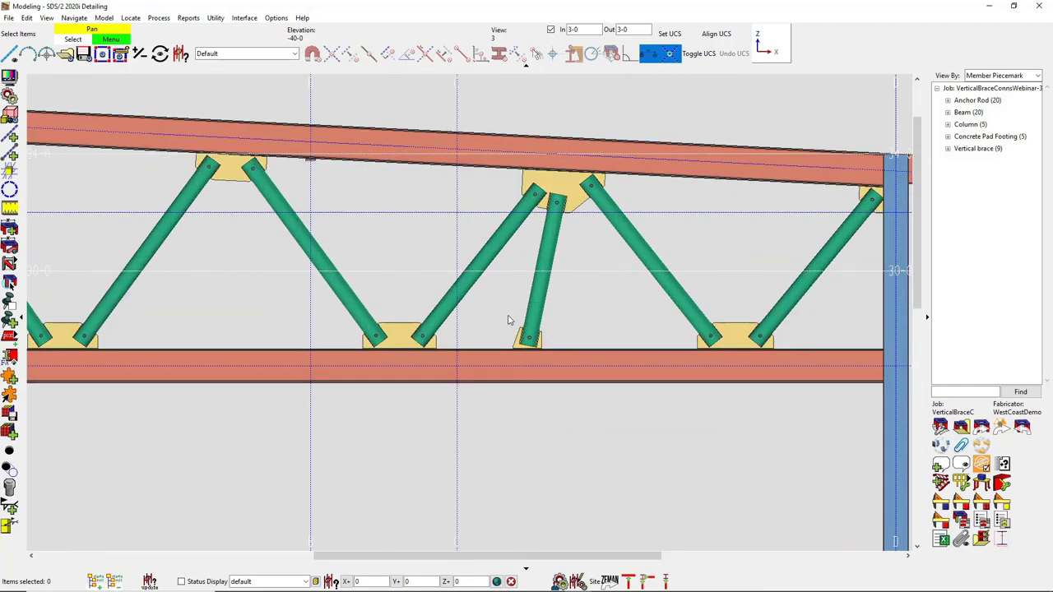
pyautogui.scroll(-2, 554, 329)
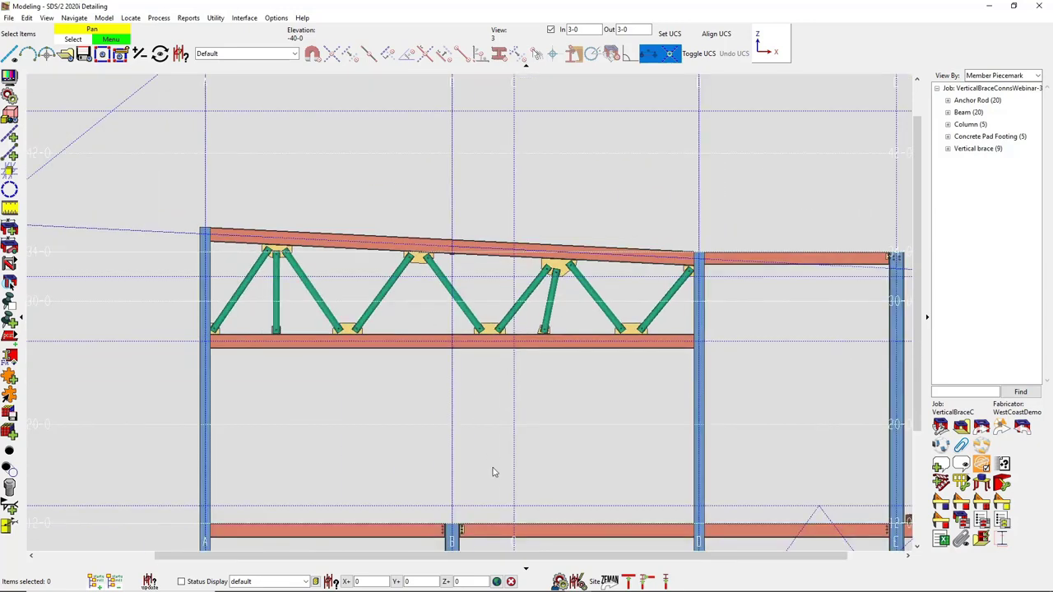
# Step: Set Combine beam/vbrace clip angles to Yes for the left end of the truss's lower W14x43 beam at the grid A column
pyautogui.moveTo(266, 337); pyautogui.dragTo(151, 349, button='middle')
pyautogui.scroll(5, 212, 340)
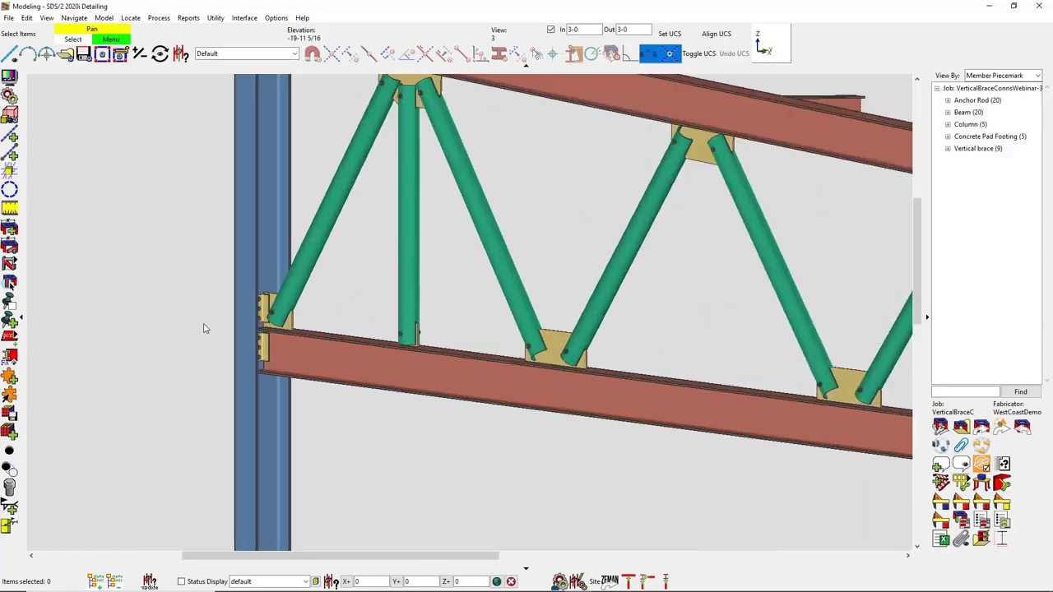
pyautogui.moveTo(397, 360); pyautogui.dragTo(390, 392, button='middle')
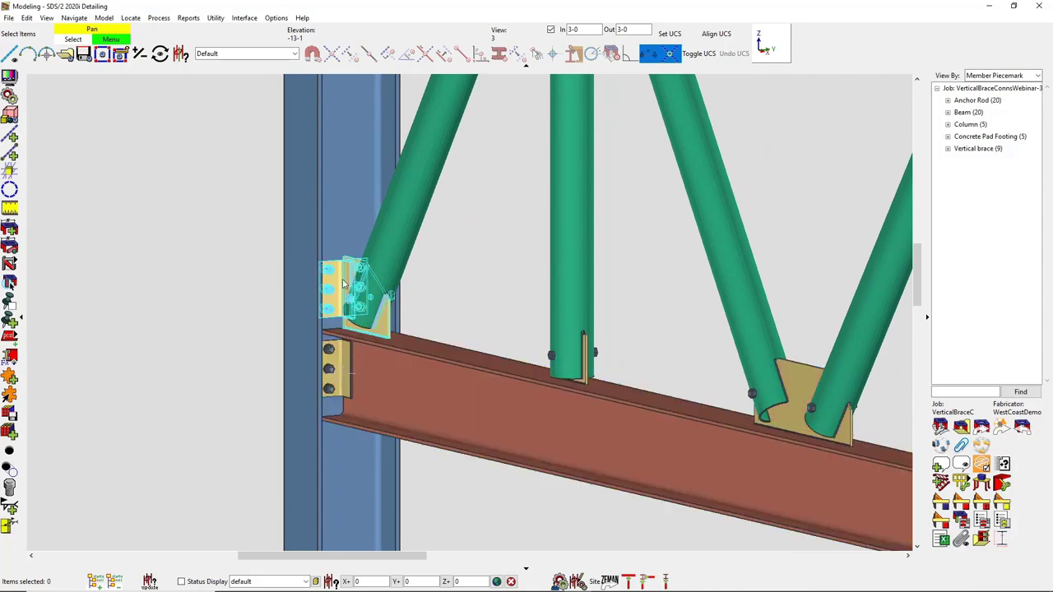
pyautogui.click(400, 373)
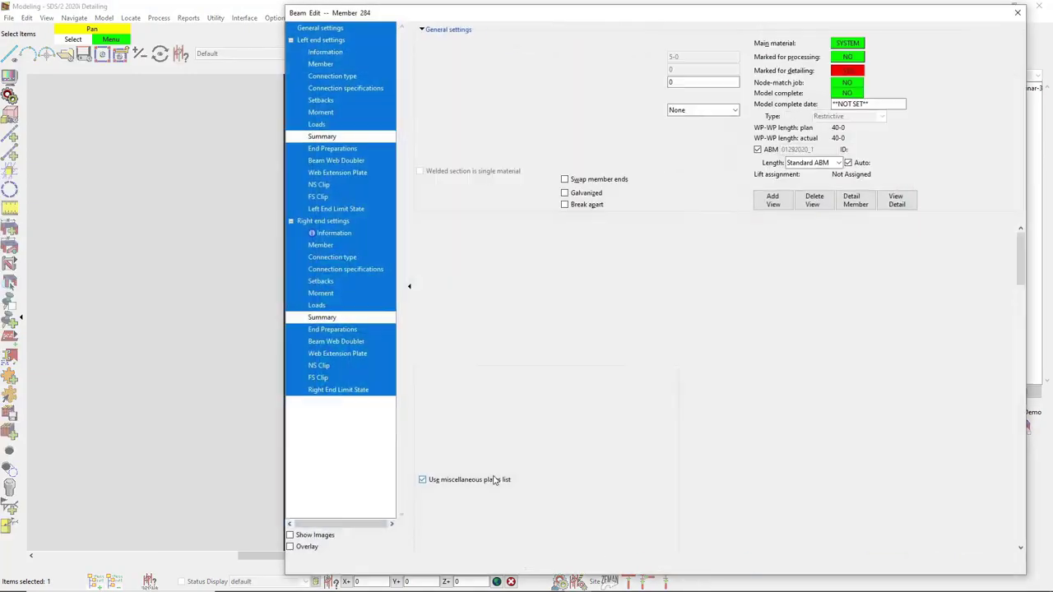
pyautogui.moveTo(532, 12); pyautogui.dragTo(633, 12)
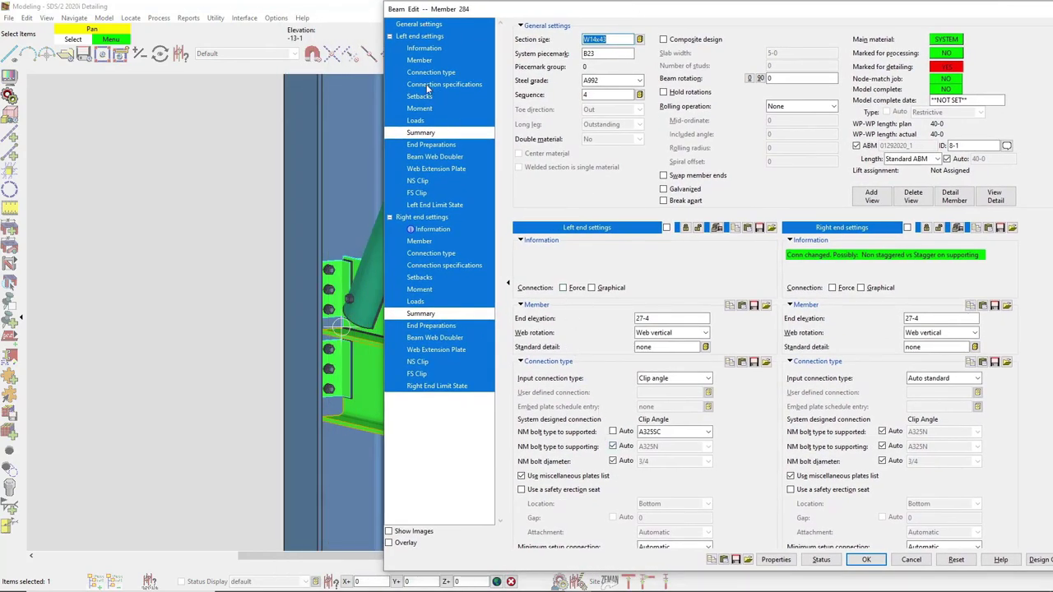
pyautogui.click(420, 84)
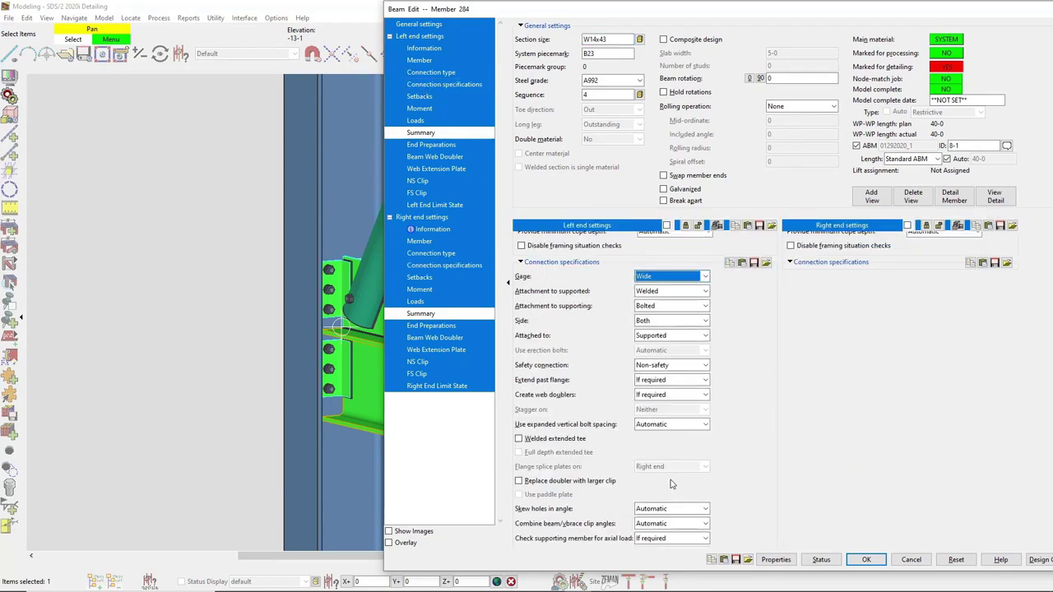
pyautogui.scroll(-5, 671, 484)
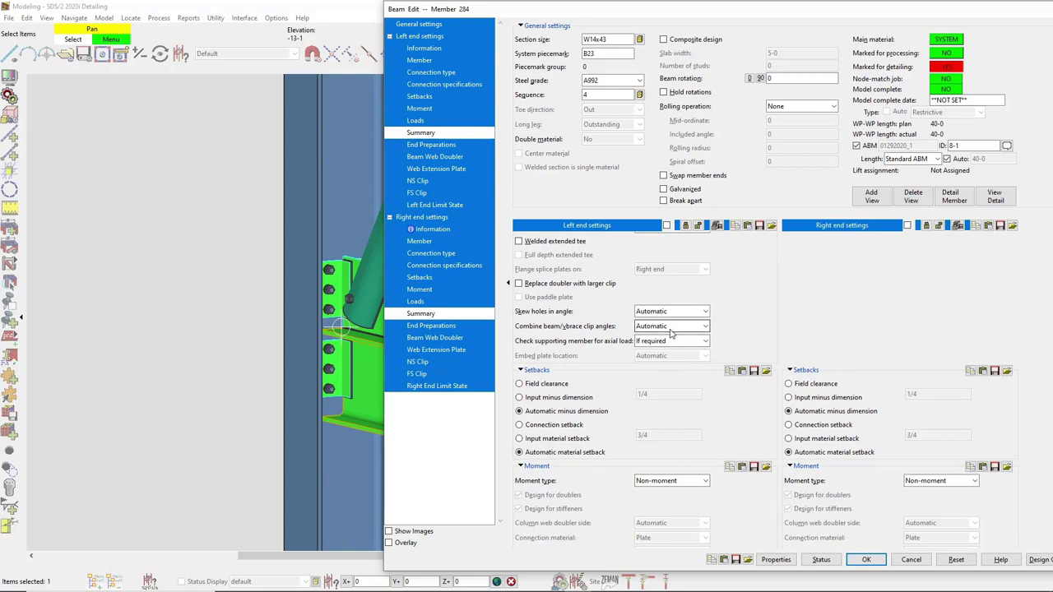
pyautogui.click(670, 327)
pyautogui.click(673, 347)
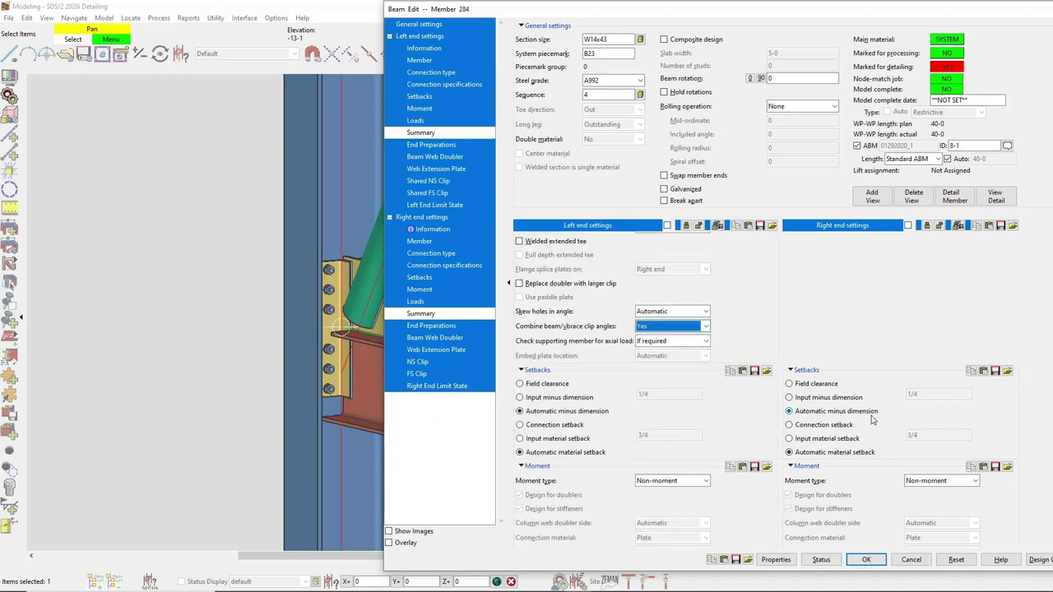
pyautogui.click(866, 559)
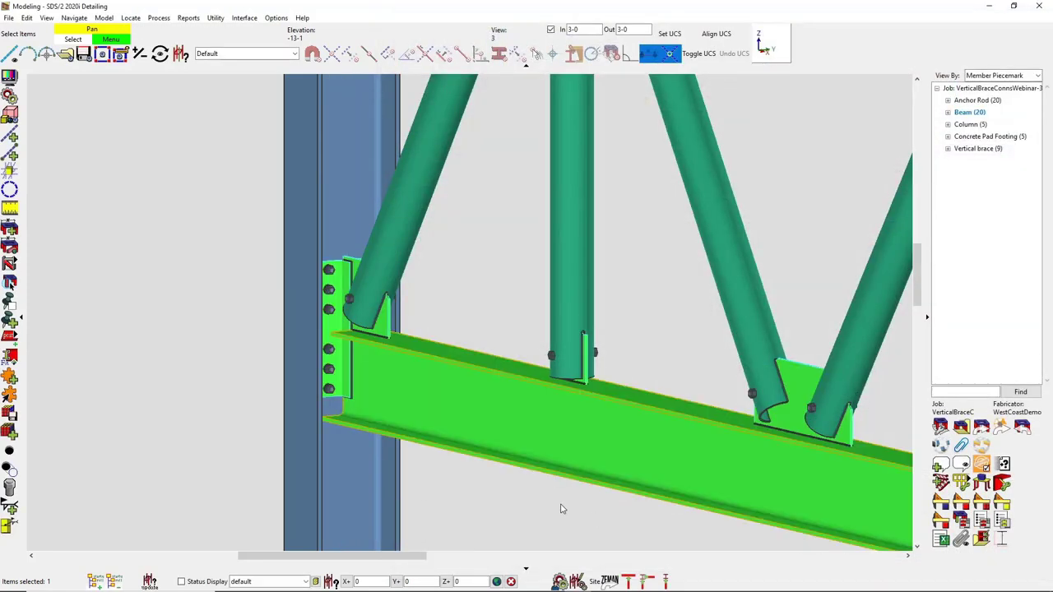
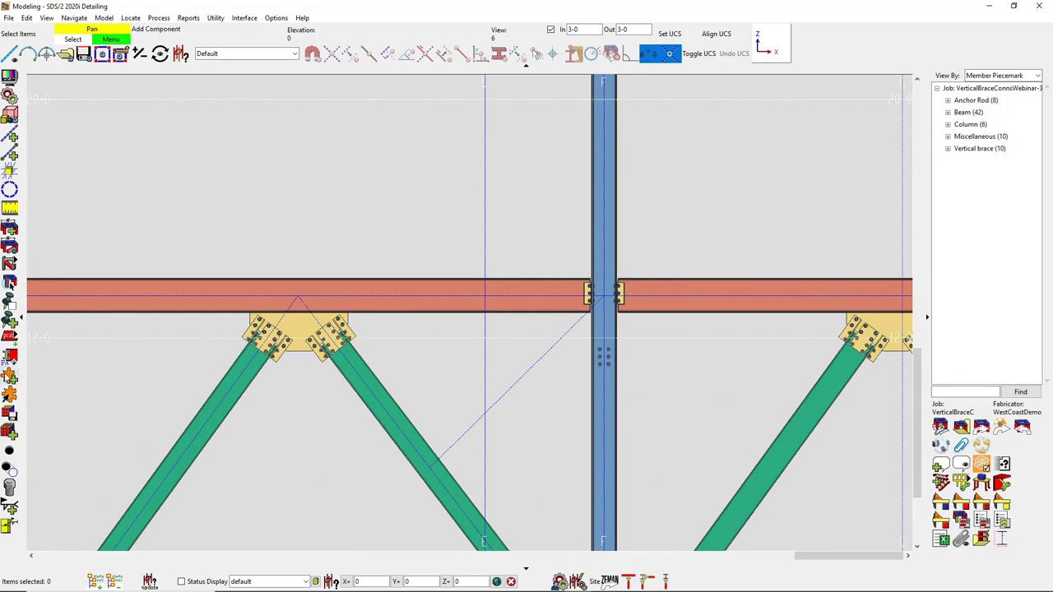
# Step: Add a W10x22 vertical brace in view 6 from the diagonal brace's work point to the beam and column intersection at grid F
pyautogui.click(9, 264)
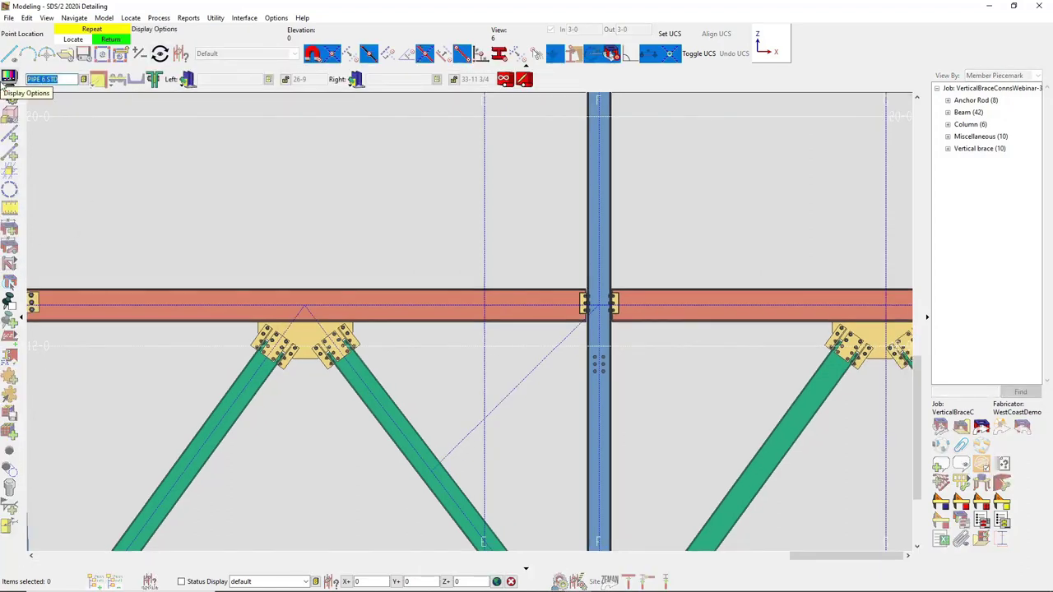
pyautogui.write('w10x22')
pyautogui.press('Return')
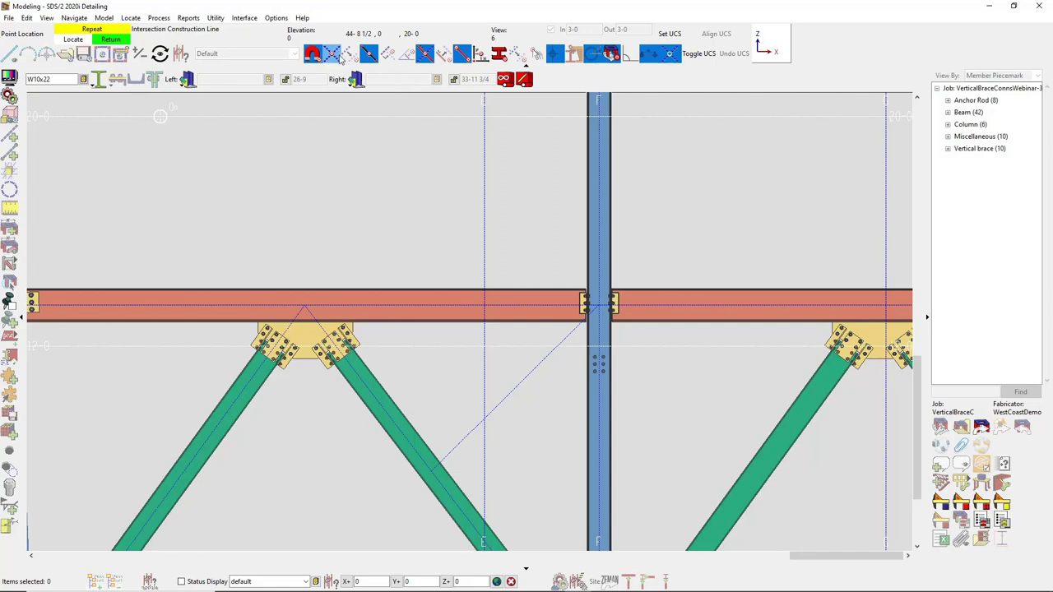
pyautogui.click(431, 472)
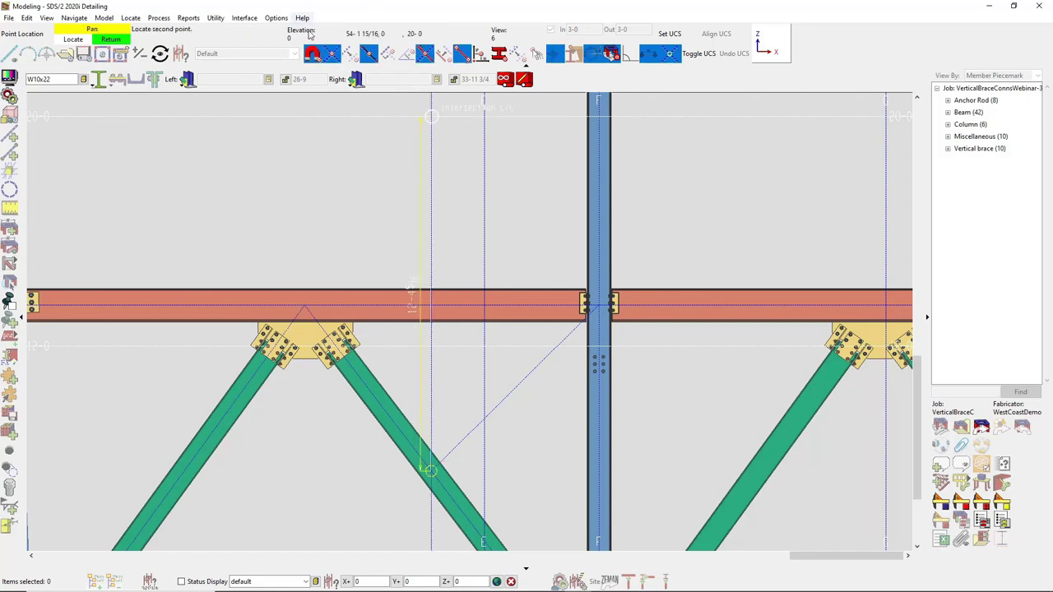
pyautogui.click(633, 301)
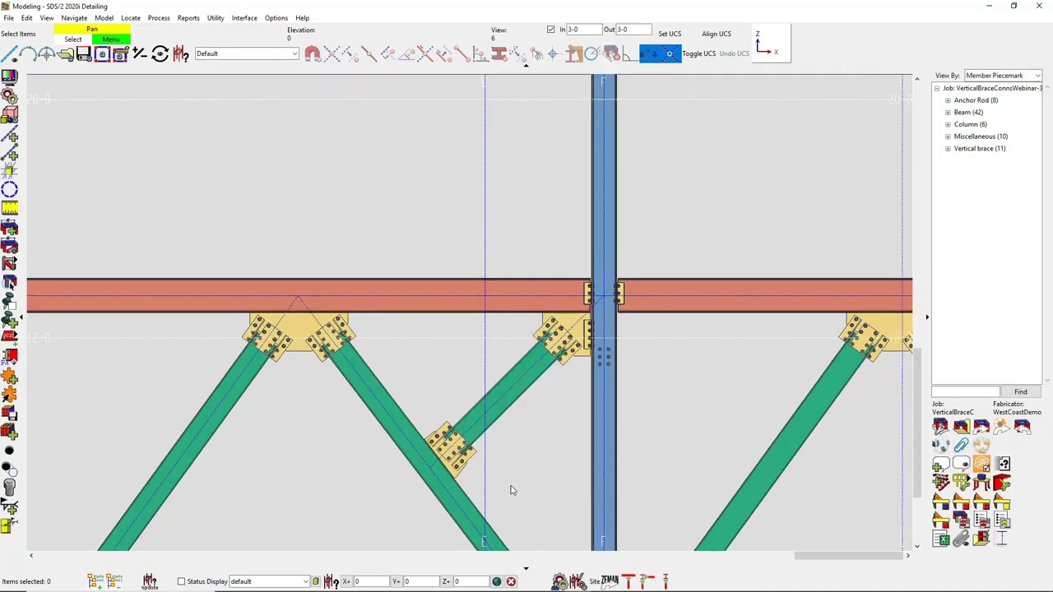
pyautogui.scroll(3, 516, 486)
pyautogui.moveTo(508, 455); pyautogui.dragTo(380, 442, button='middle')
# Step: Review the job Design Criteria choices for wide flange vertical brace to gusset web and flange connections
pyautogui.click(272, 19)
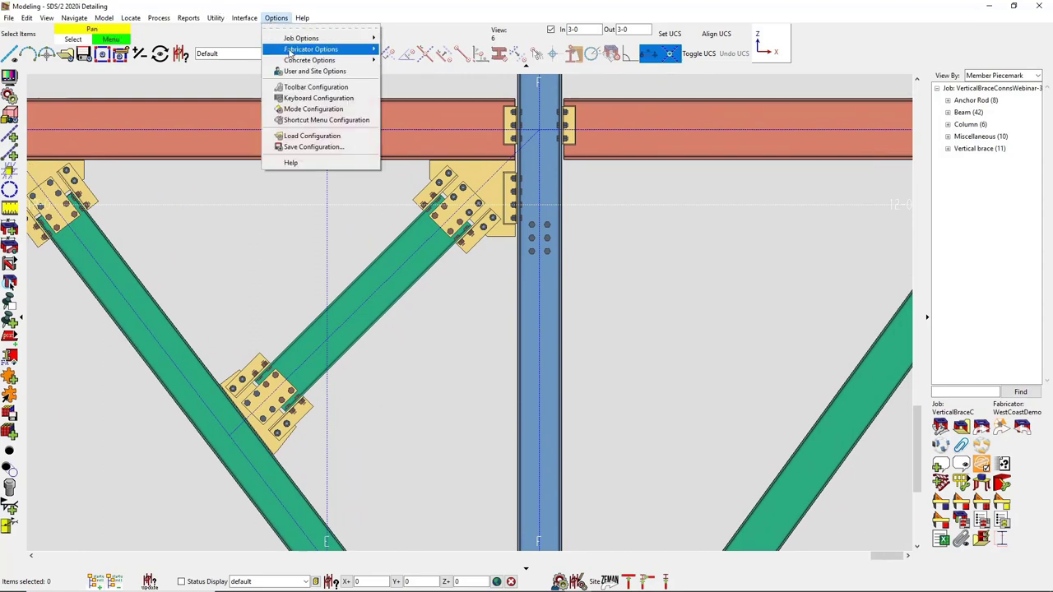
pyautogui.moveTo(318, 38)
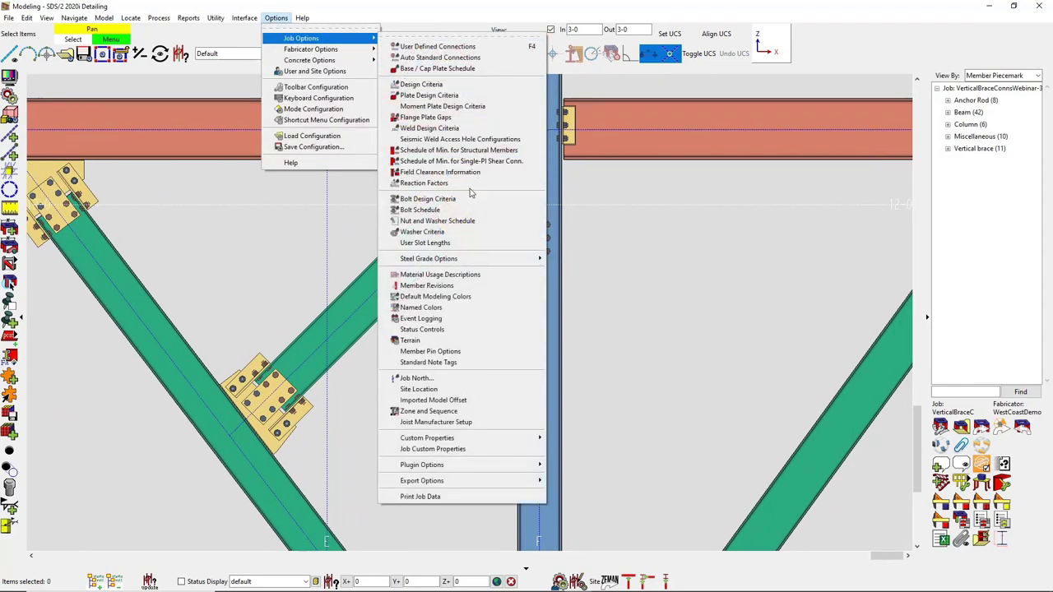
pyautogui.click(421, 84)
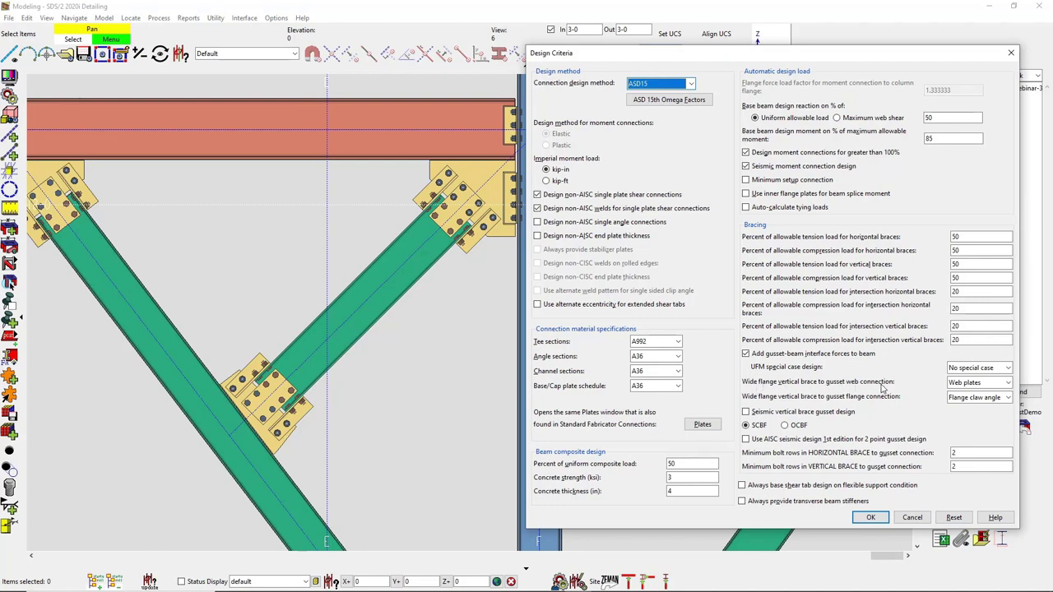
pyautogui.click(971, 383)
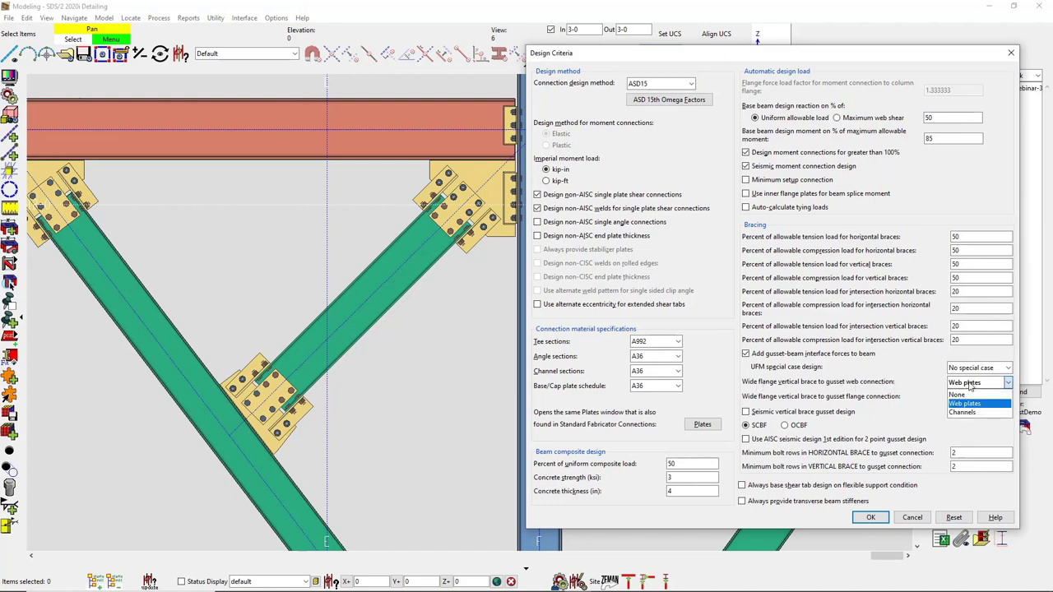
pyautogui.click(865, 388)
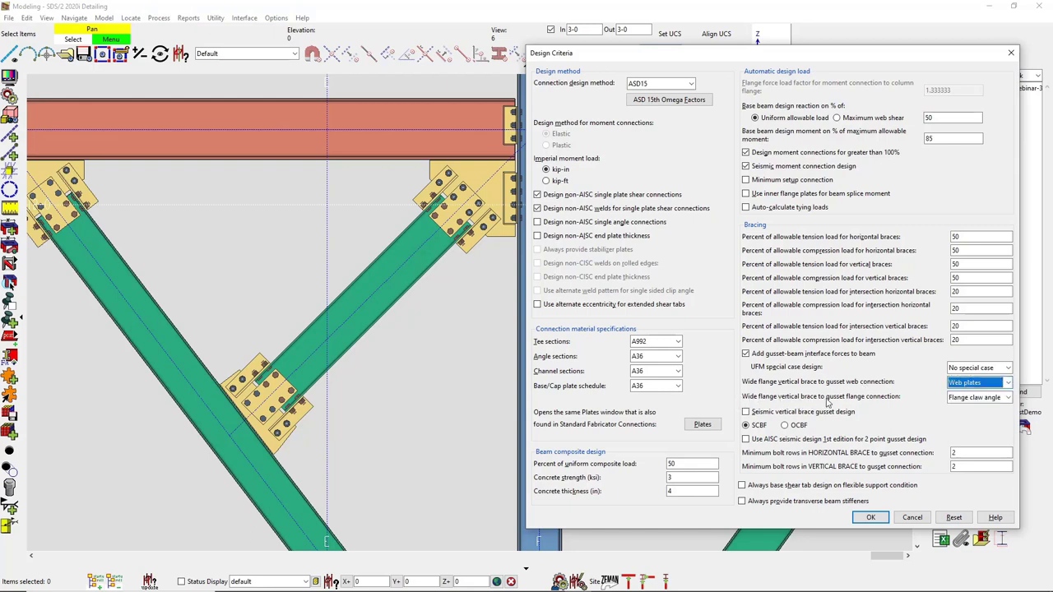
pyautogui.click(976, 399)
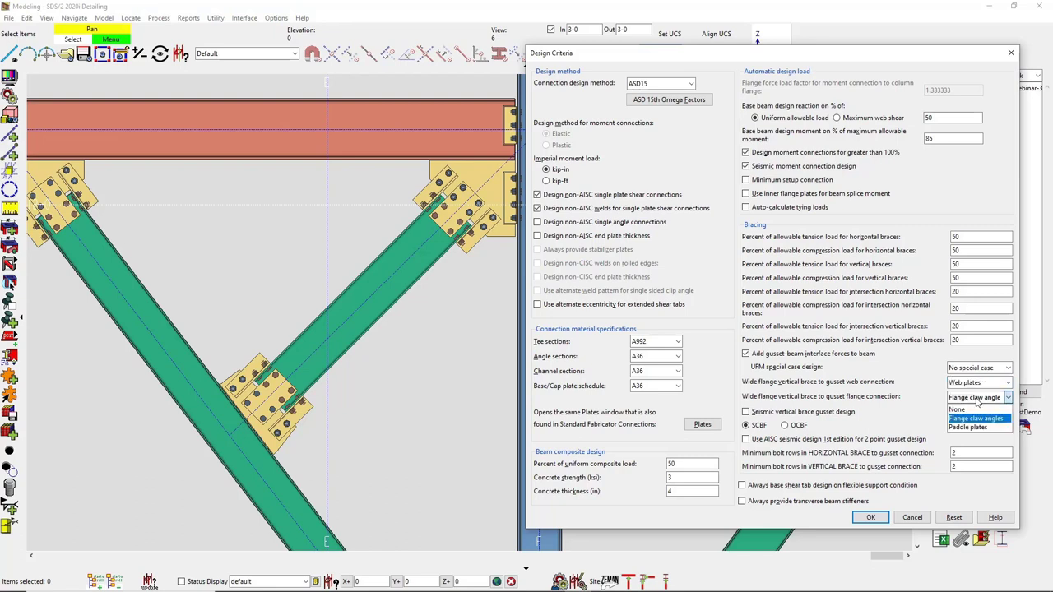
pyautogui.click(929, 401)
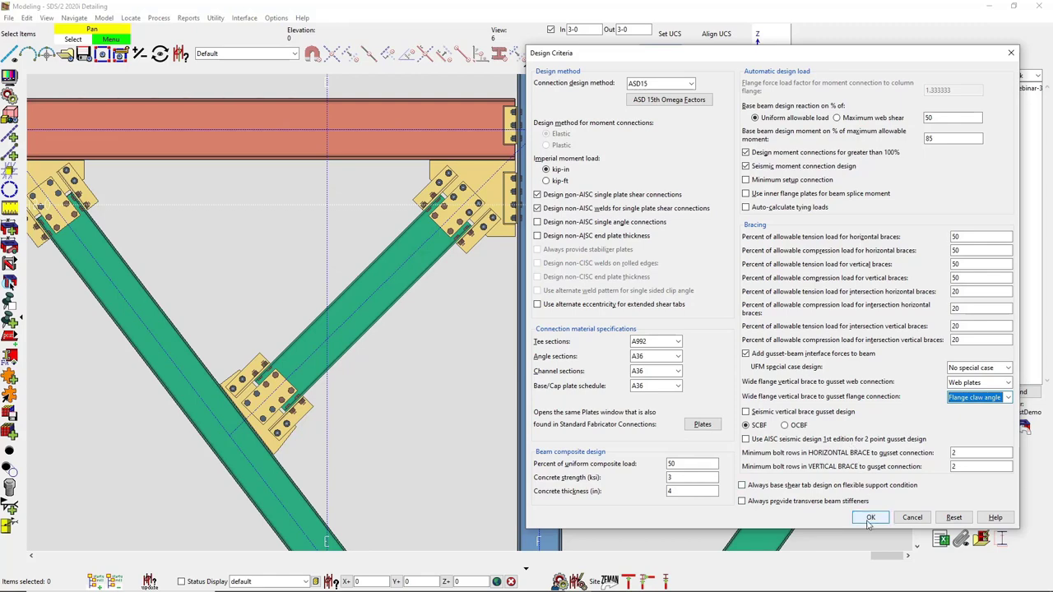
pyautogui.click(871, 518)
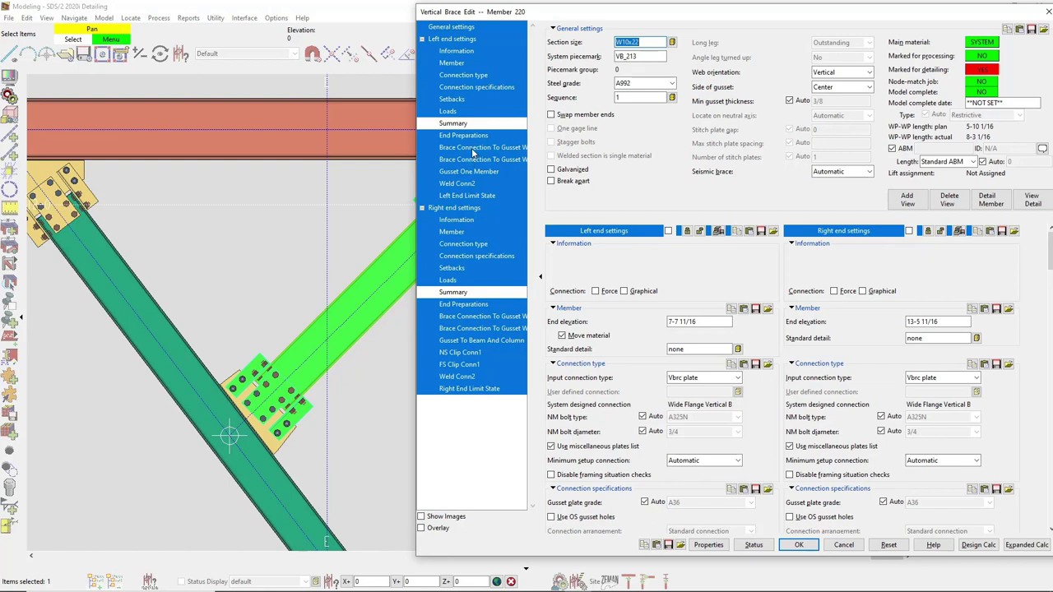
# Step: Try Flange paddle plates as the flange connection type at the left end of the short W10x22 brace
pyautogui.click(477, 86)
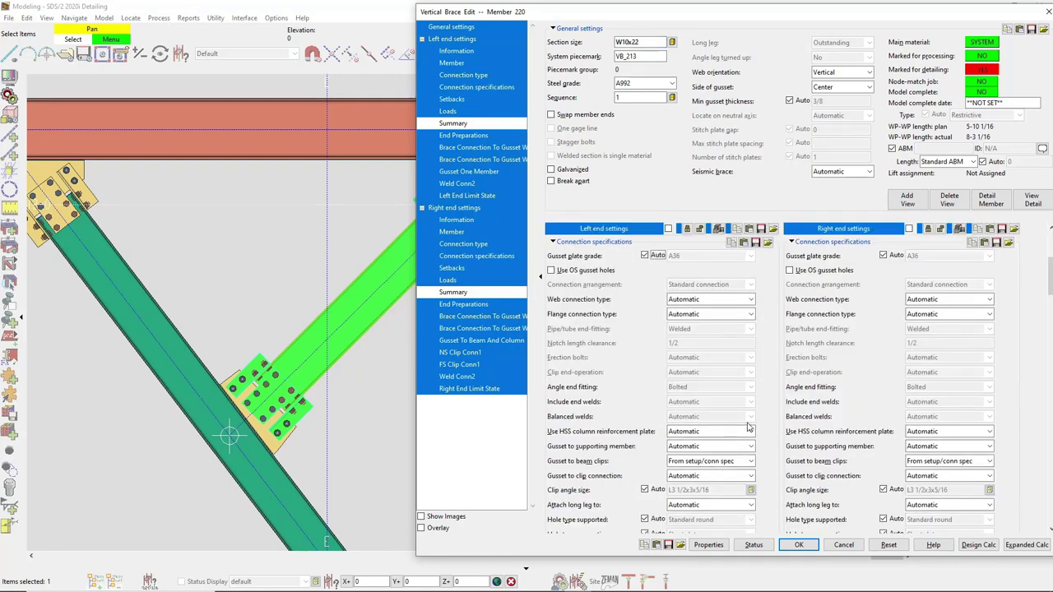
pyautogui.click(721, 316)
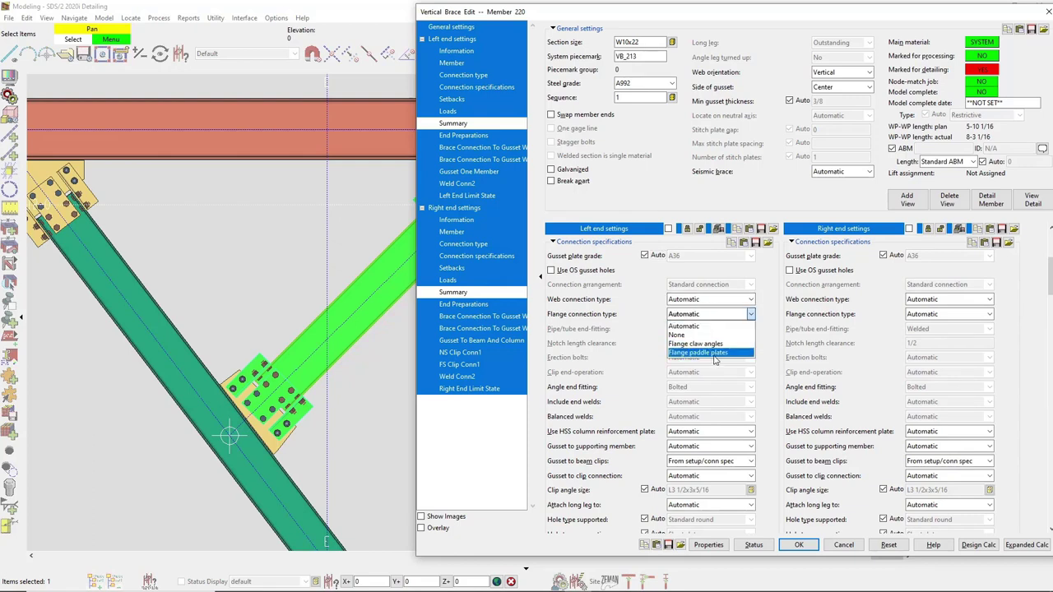
pyautogui.click(714, 353)
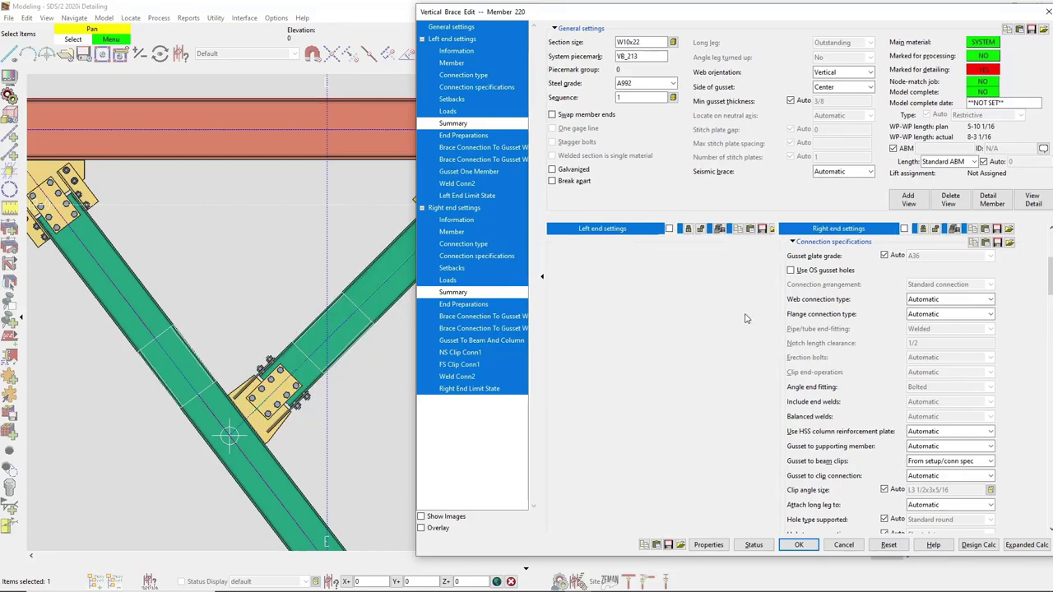
# Step: Set the brace's left end flange connection type to None and its web connection type to Channels
pyautogui.click(747, 316)
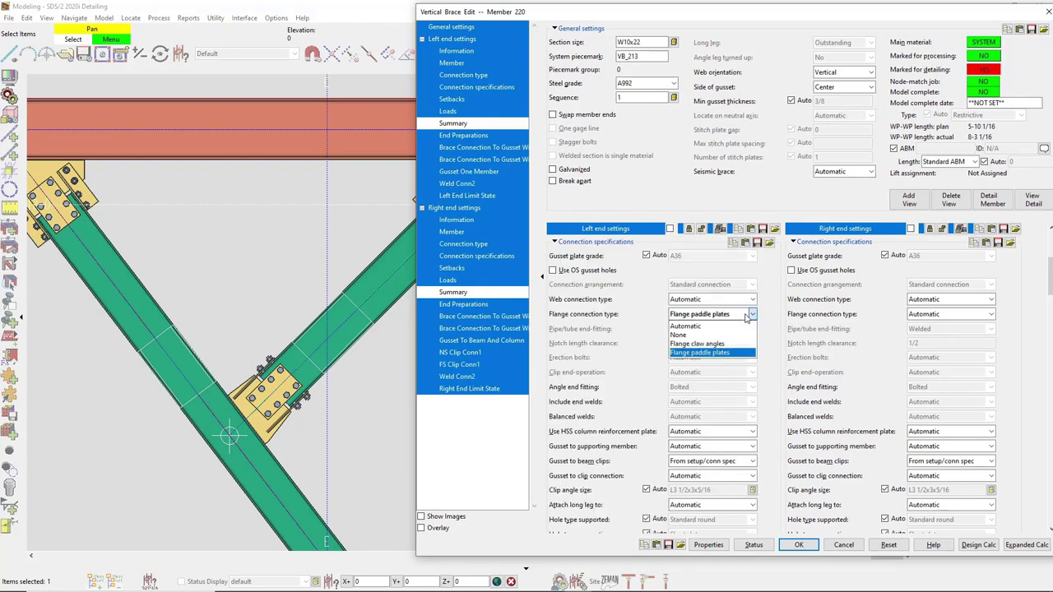
pyautogui.click(732, 340)
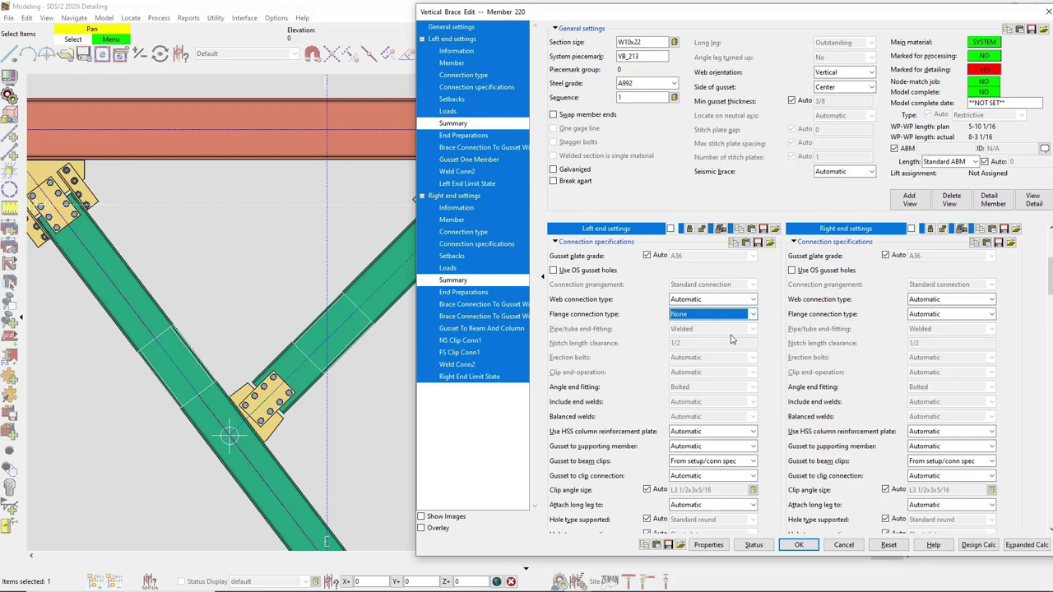
pyautogui.click(751, 300)
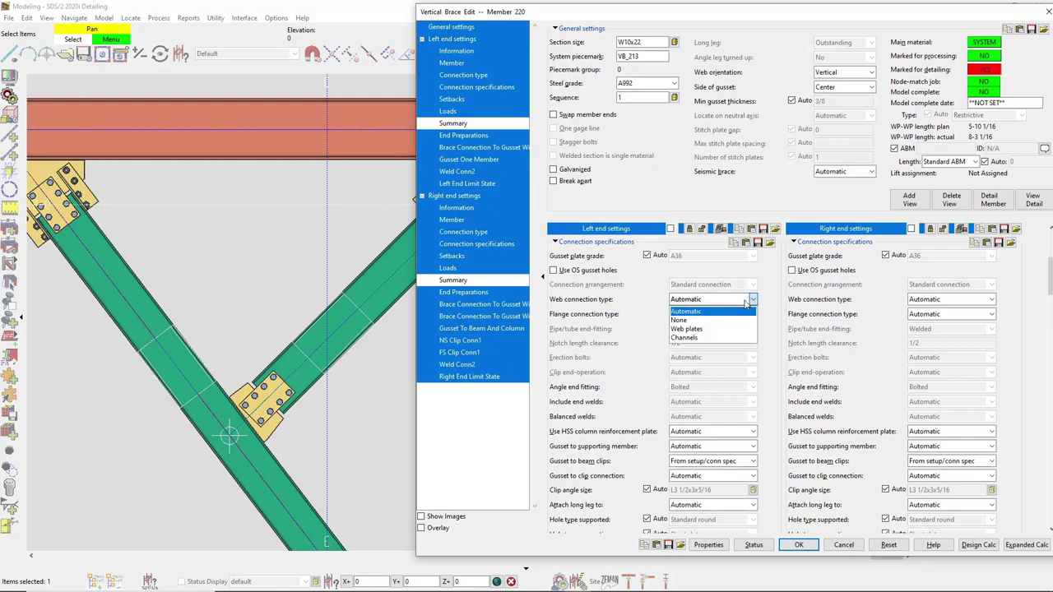
pyautogui.click(736, 338)
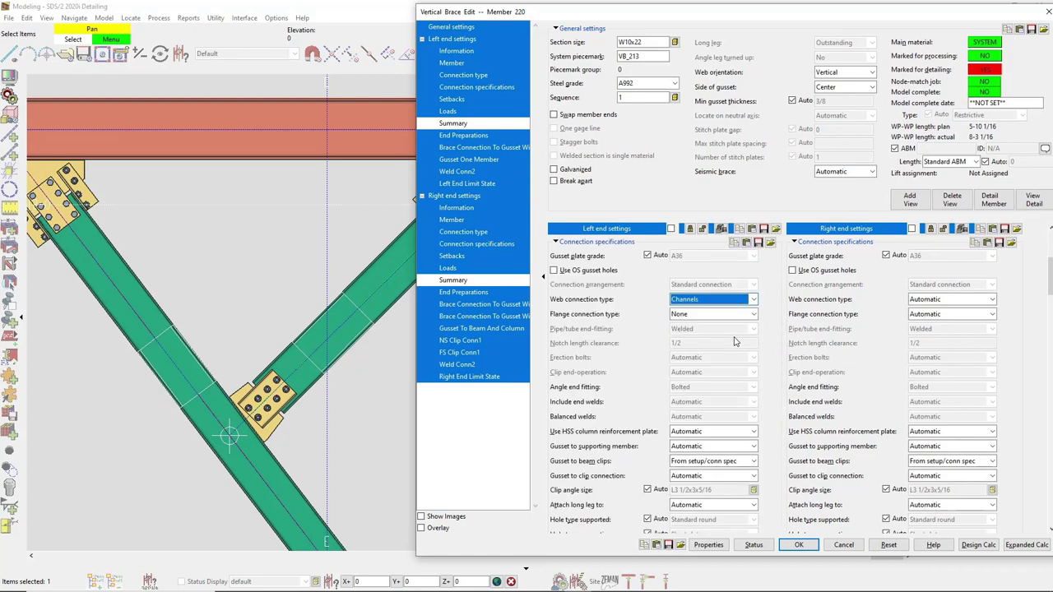
# Step: Set the left end's gusset to supporting member to Clip angle and its gusset to clip connection to Bolted
pyautogui.click(709, 449)
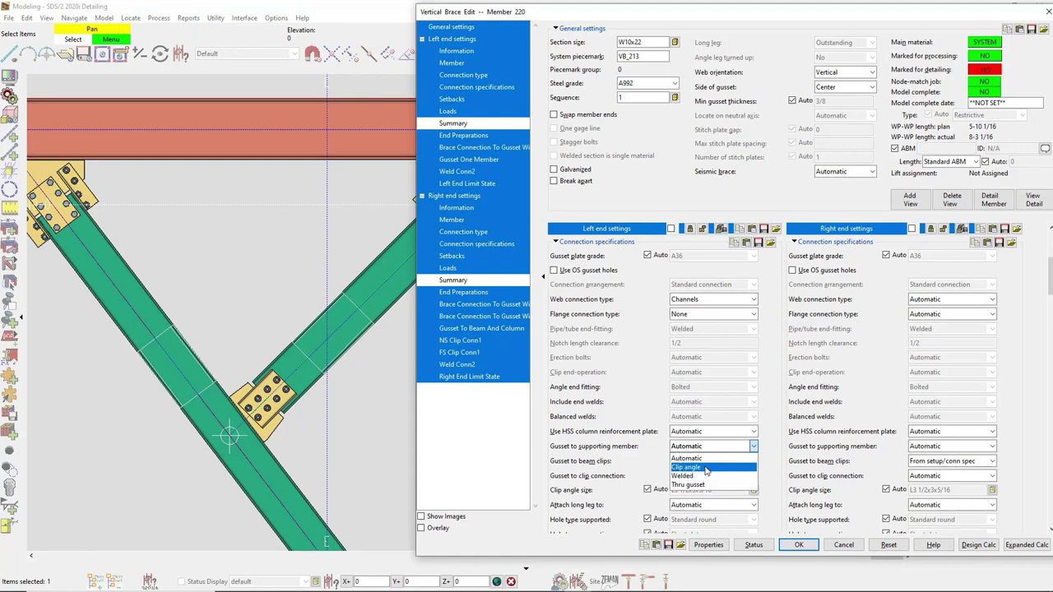
pyautogui.press('Escape')
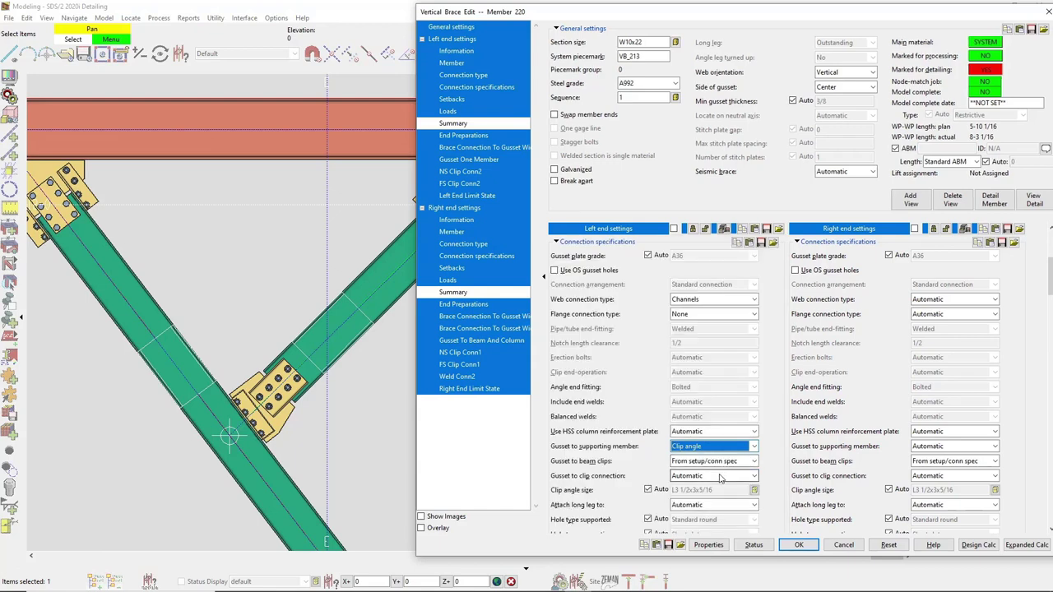
pyautogui.click(722, 476)
pyautogui.click(716, 506)
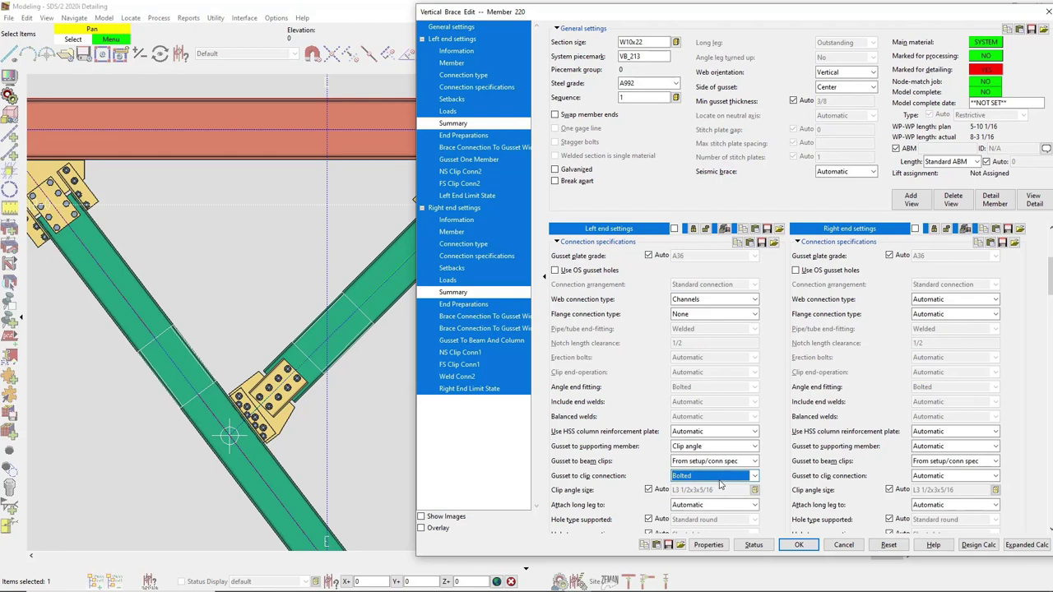
# Step: Review the brace's expanded calculations report through the left end connection design, and close the report
pyautogui.click(1016, 546)
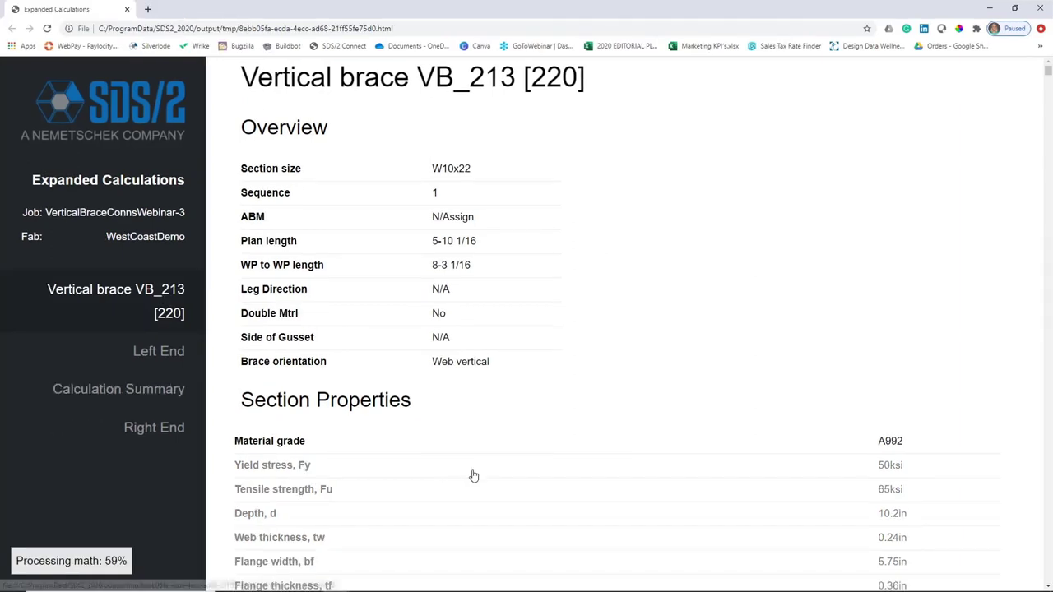
pyautogui.scroll(-15, 469, 475)
pyautogui.scroll(-20, 516, 460)
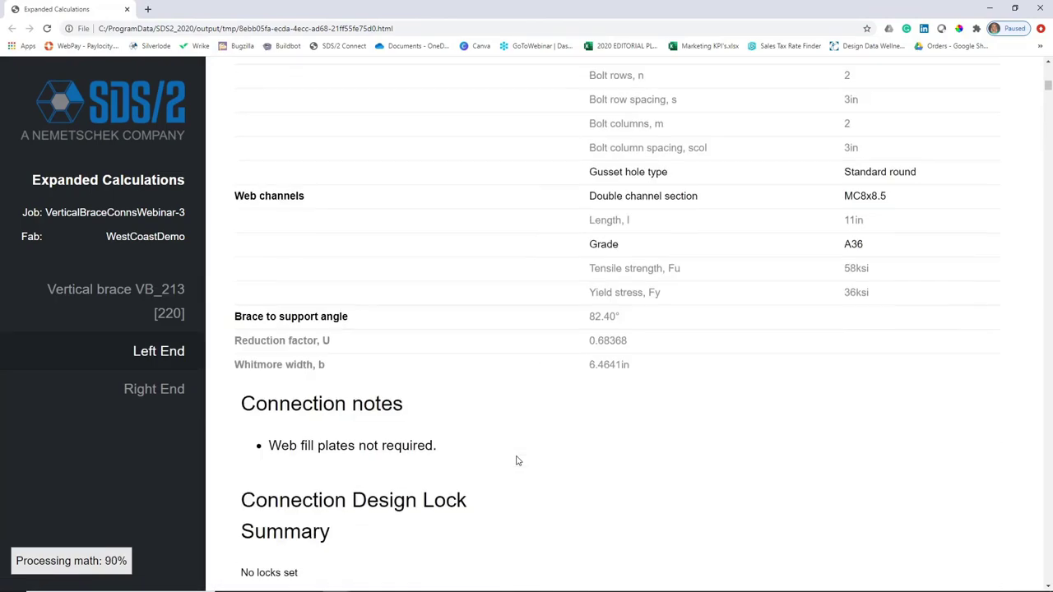
pyautogui.scroll(-15, 517, 460)
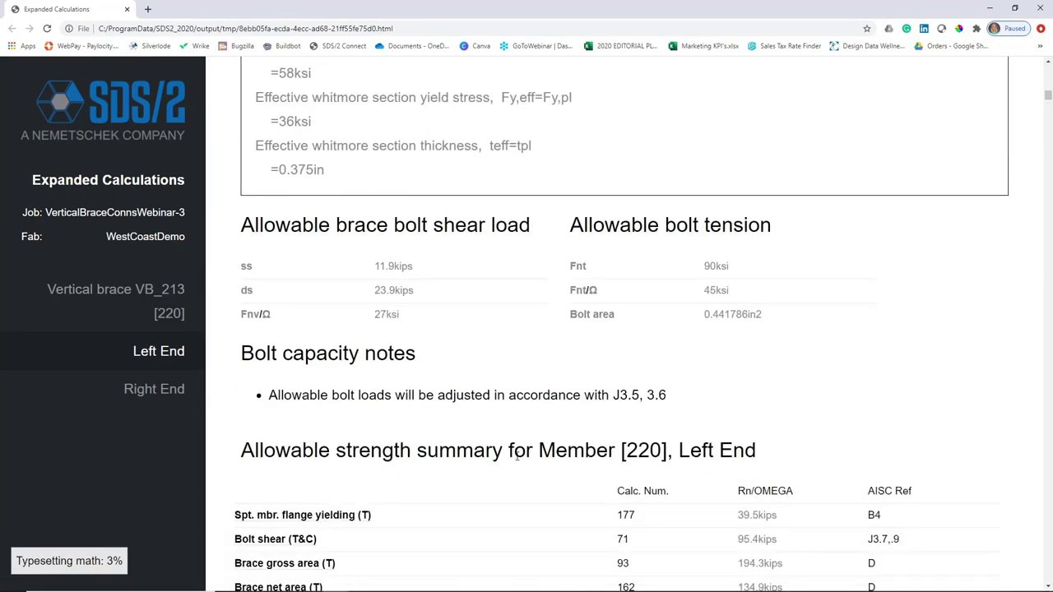
pyautogui.scroll(-20, 517, 463)
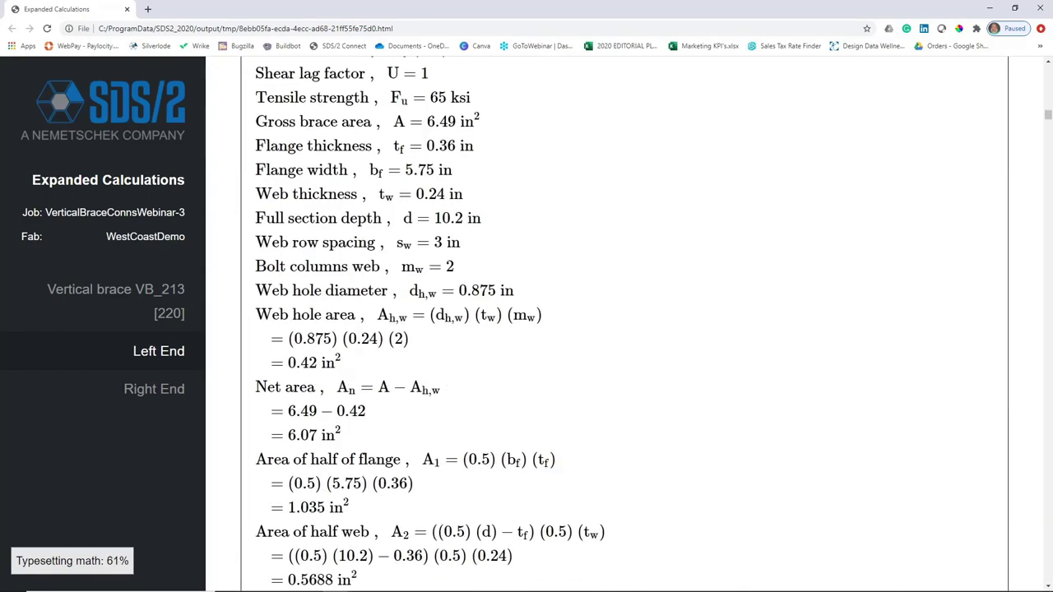
pyautogui.click(1039, 8)
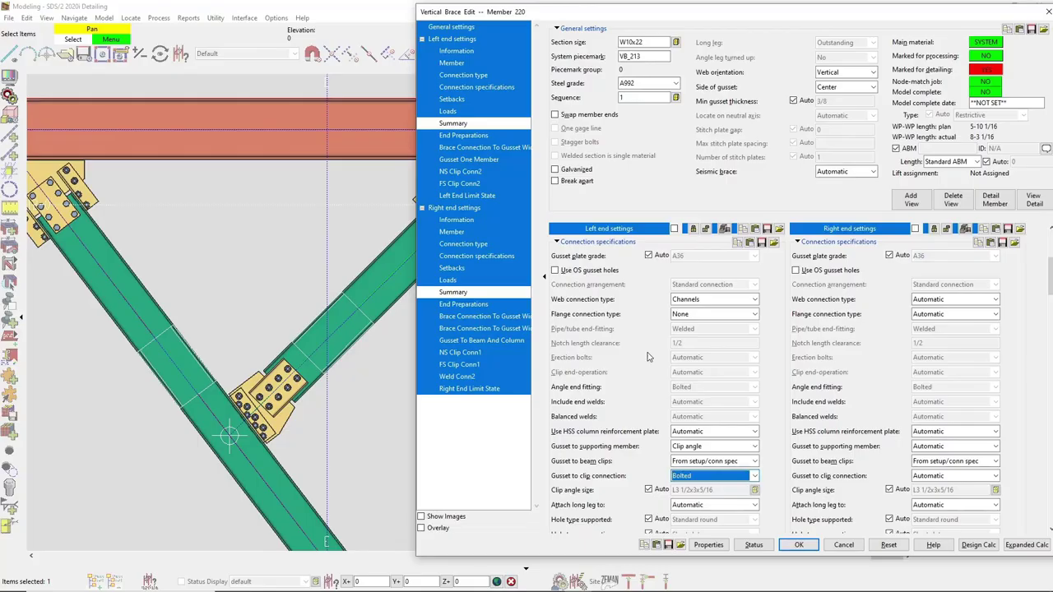
# Step: Set the left end's gusset to supporting member to Automatic and copy its connection specifications to the right end
pyautogui.click(731, 448)
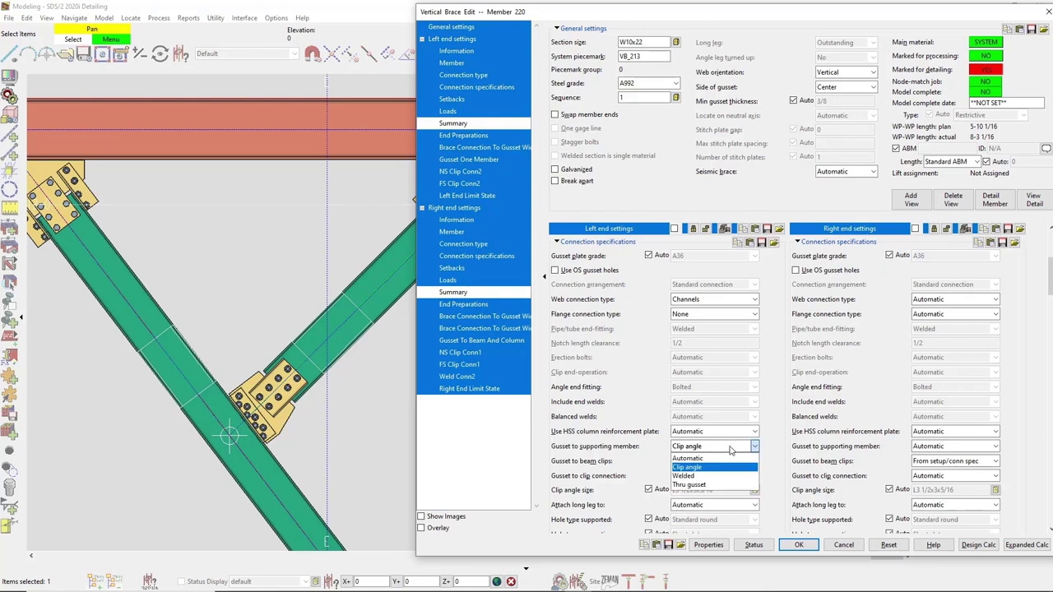
pyautogui.click(727, 458)
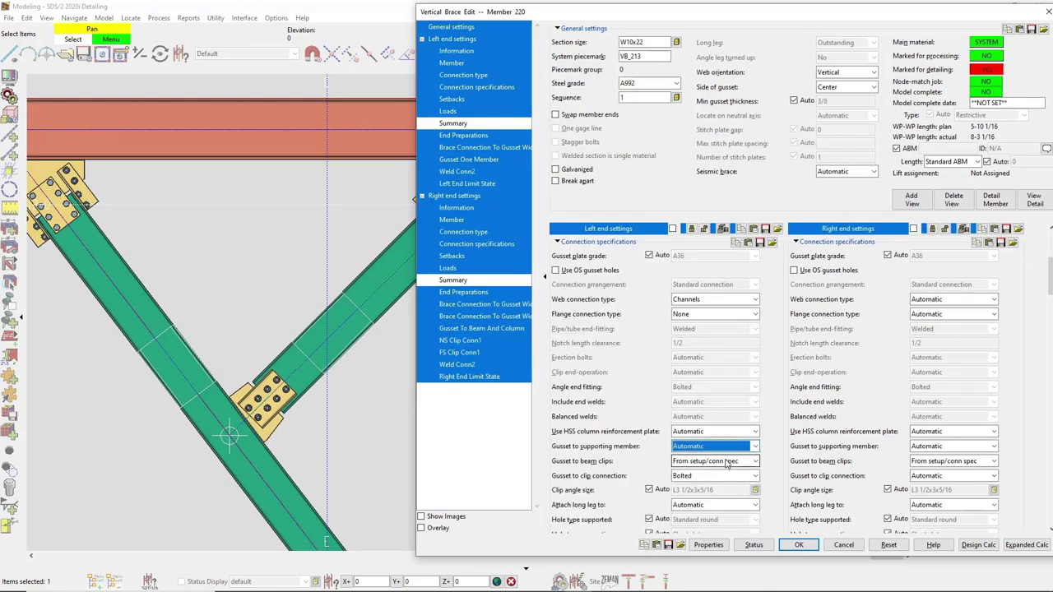
pyautogui.scroll(2, 744, 334)
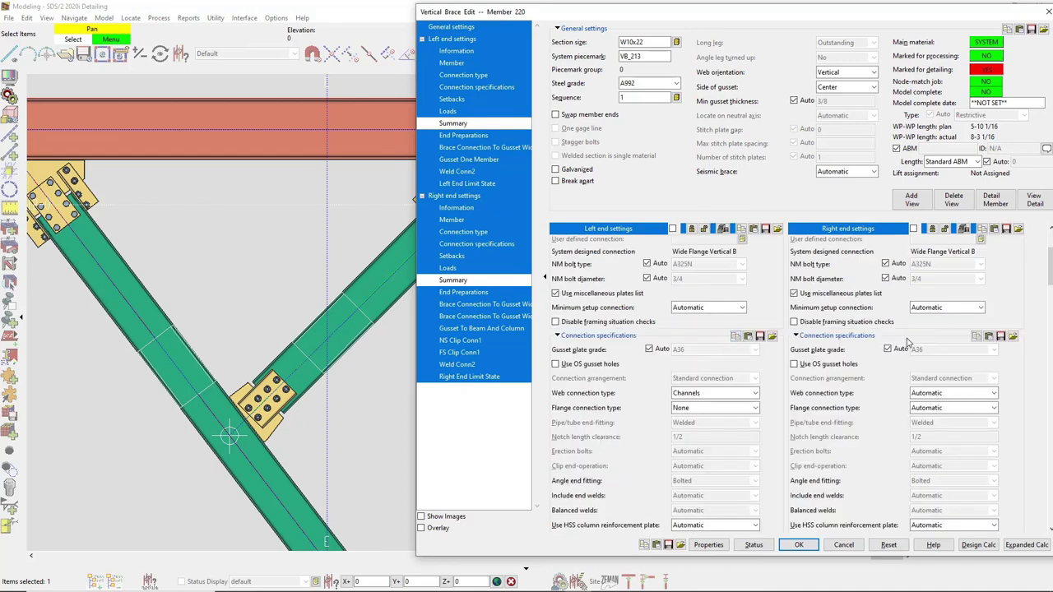
pyautogui.click(989, 337)
pyautogui.click(799, 544)
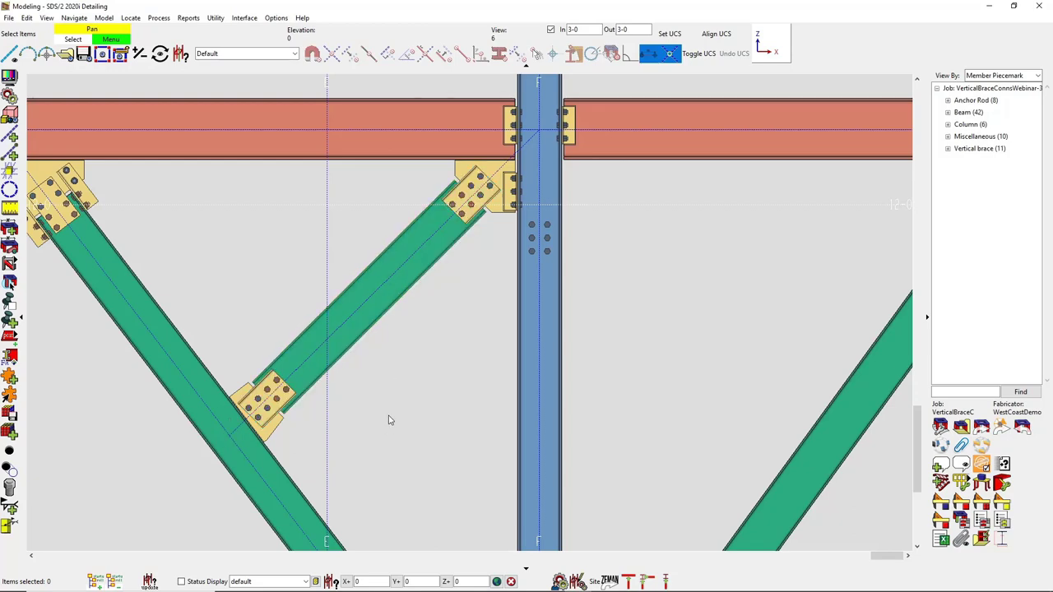
# Step: Enable Seismic vertical brace gusset design in the job's Design Criteria, leaving the SCBF option selected
pyautogui.keyDown('shift'); pyautogui.moveTo(344, 346); pyautogui.dragTo(360, 403, button='middle'); pyautogui.keyUp('shift')
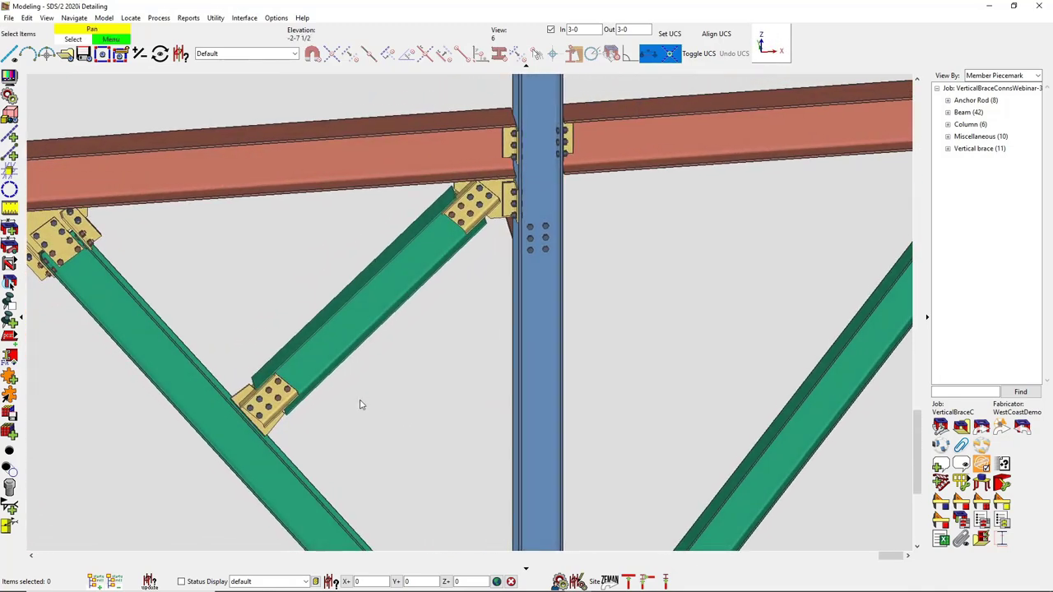
pyautogui.scroll(-6, 361, 399)
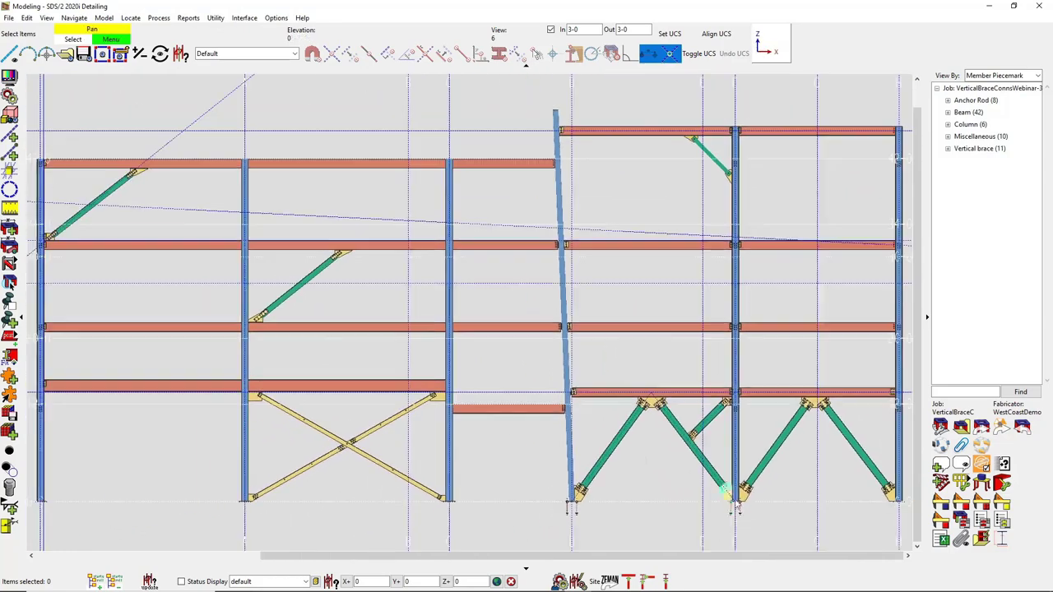
pyautogui.moveTo(684, 488); pyautogui.dragTo(554, 470, button='middle')
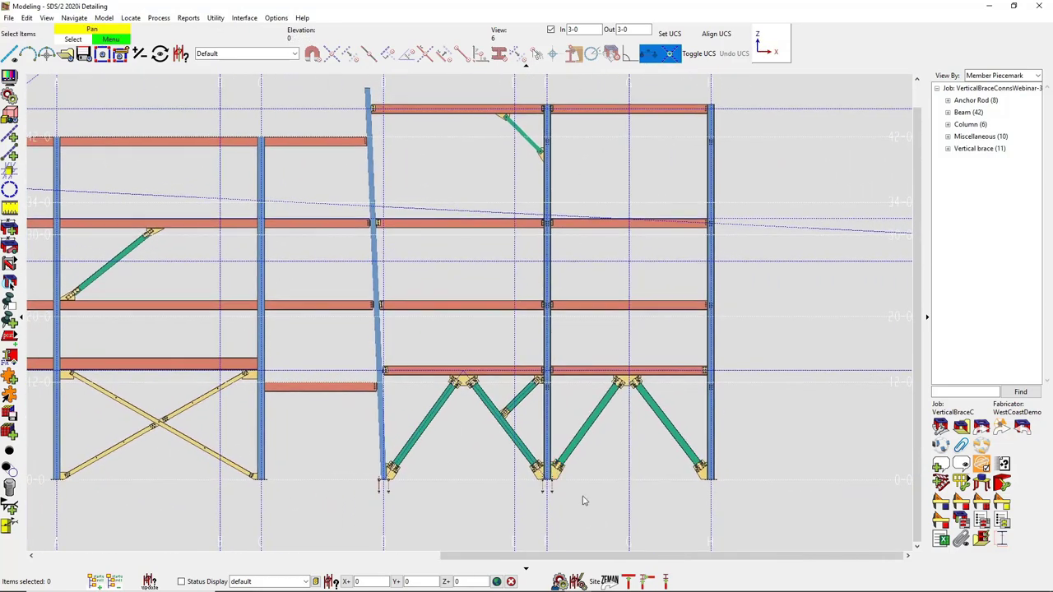
pyautogui.scroll(1, 641, 478)
pyautogui.scroll(3, 642, 478)
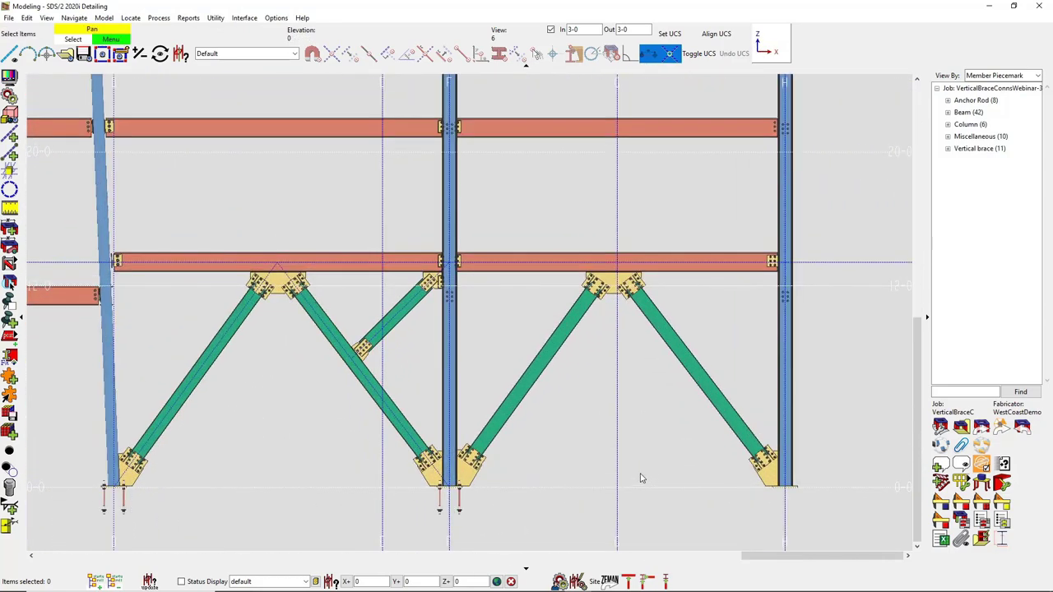
pyautogui.click(276, 17)
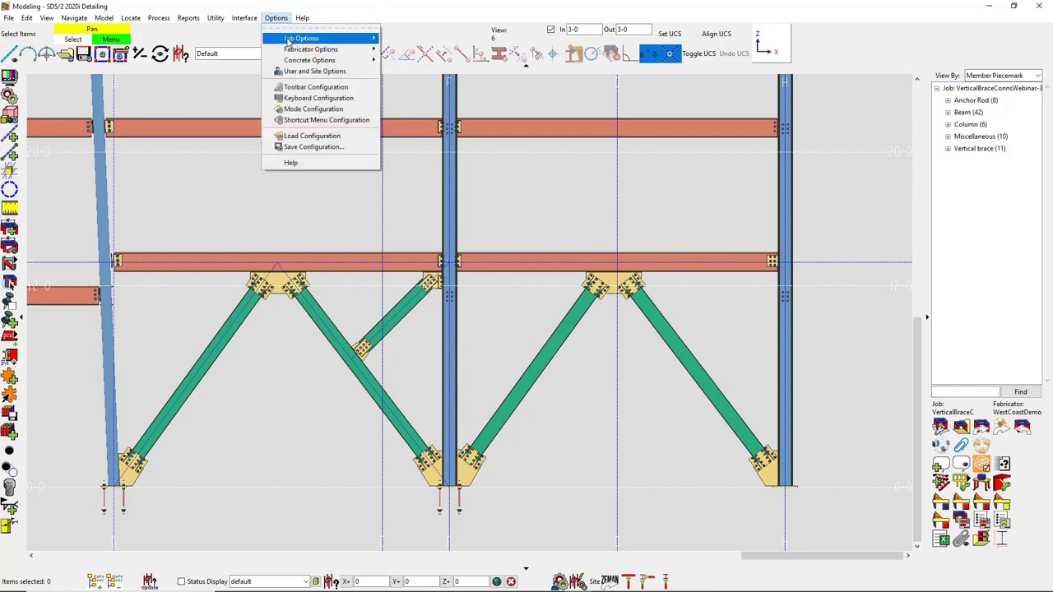
pyautogui.moveTo(300, 39)
pyautogui.click(422, 84)
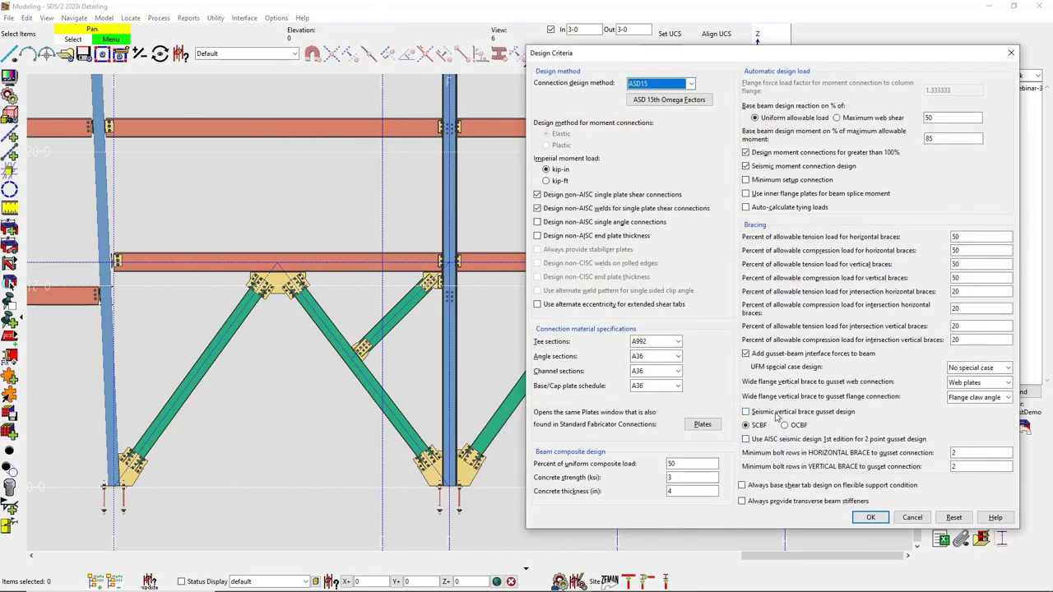
pyautogui.click(838, 420)
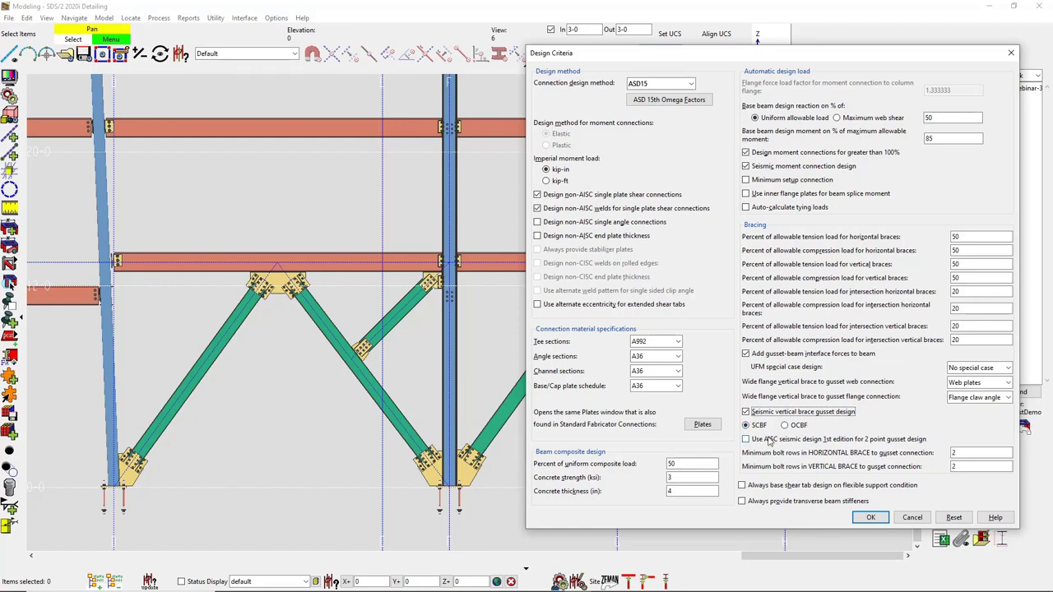
pyautogui.click(871, 518)
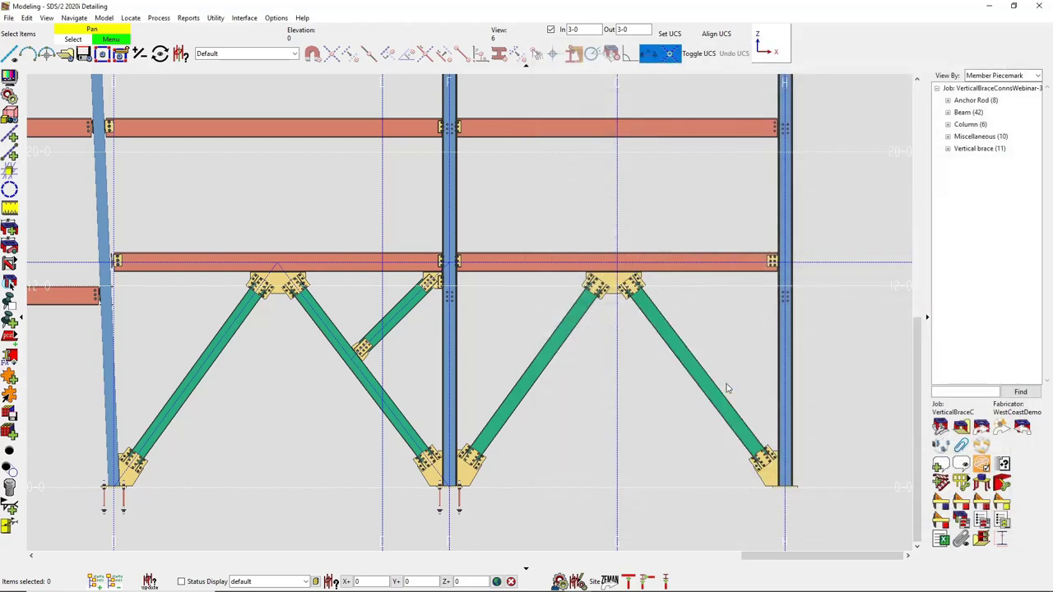
# Step: Edit the four long W10x22 vertical braces together, leaving Seismic brace at No, and apply the edit
pyautogui.click(518, 364)
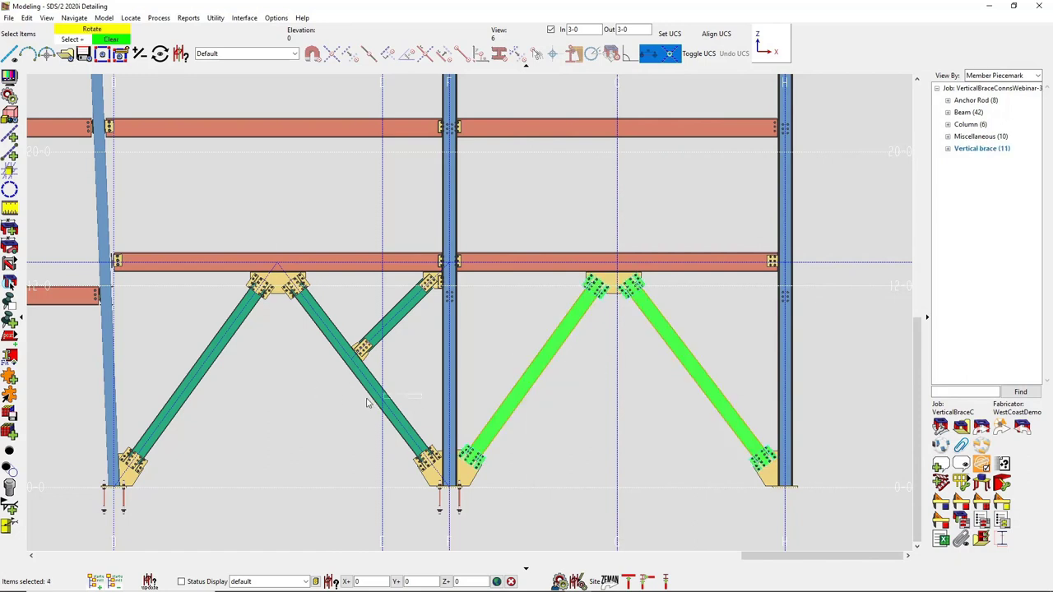
pyautogui.keyDown('shift'); pyautogui.click(175, 399); pyautogui.keyUp('shift')
pyautogui.rightClick(209, 465)
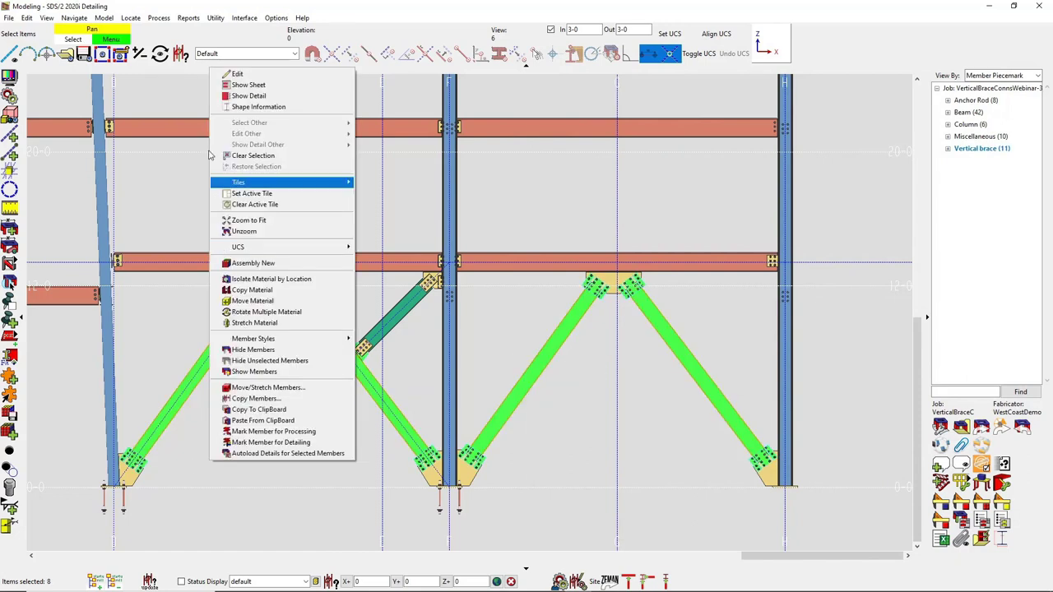
pyautogui.click(224, 75)
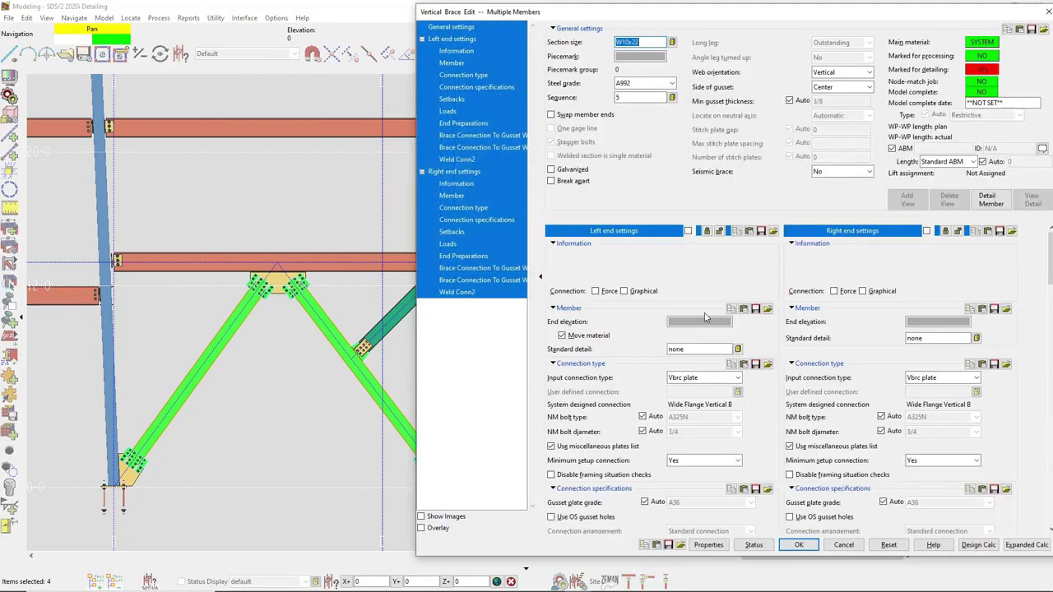
pyautogui.click(842, 171)
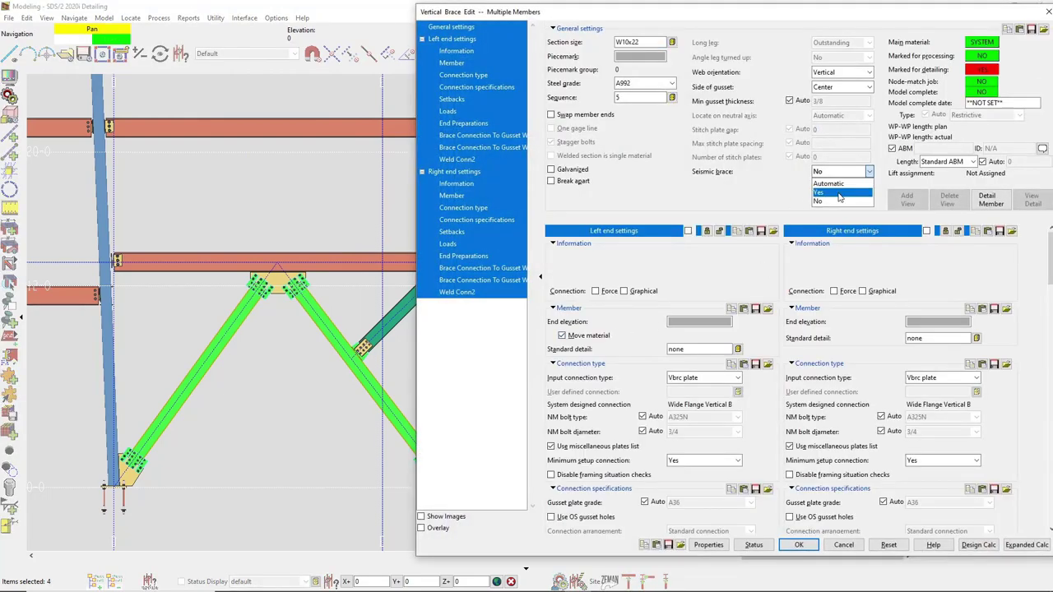
pyautogui.click(839, 198)
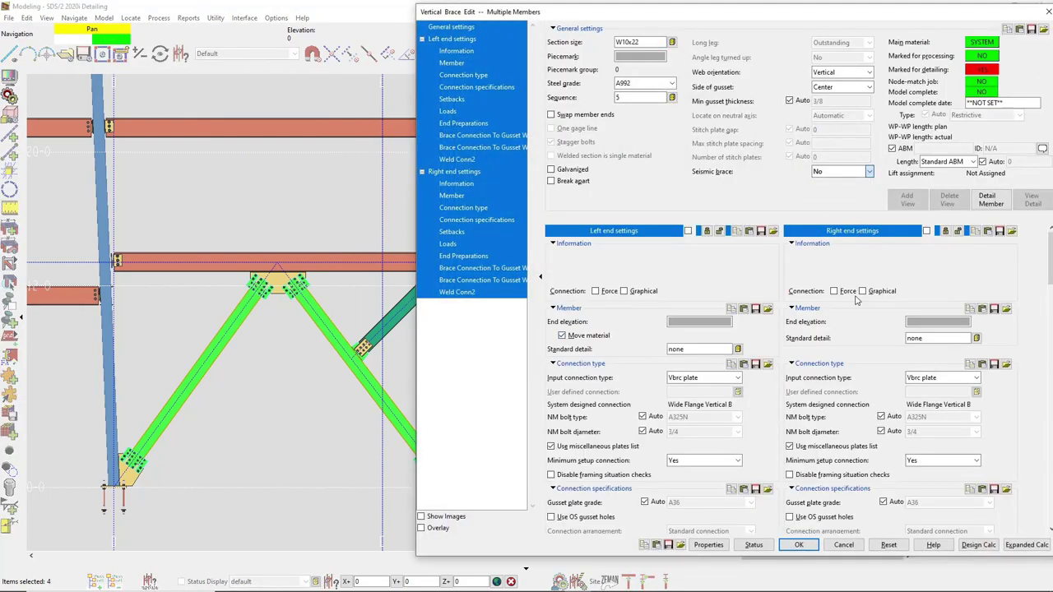
pyautogui.click(798, 545)
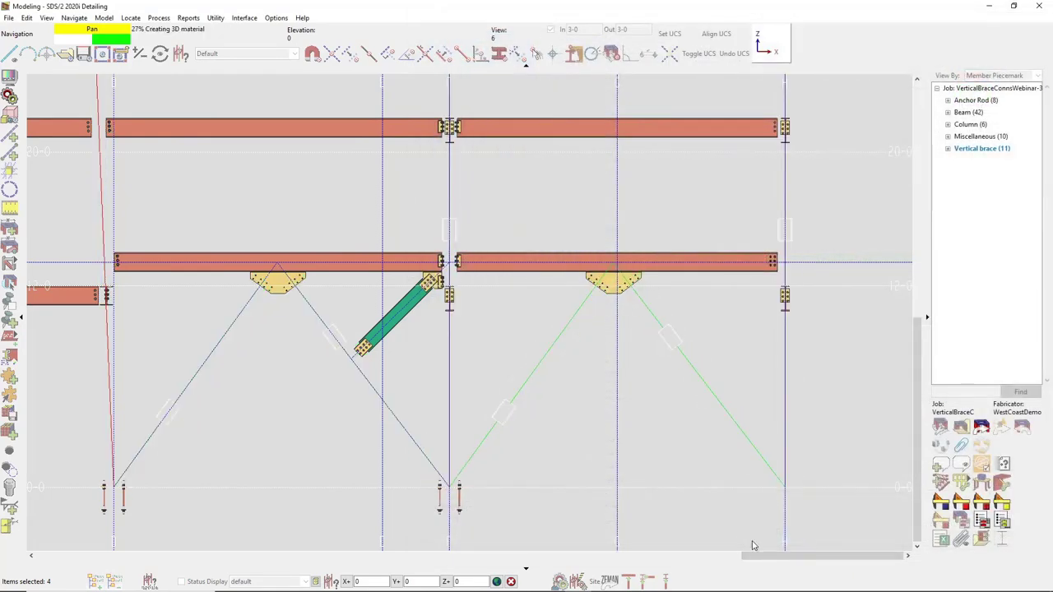
# Step: Inspect the regenerated base gussets at the middle column, and check the seismic vertical brace options in the job's Design Criteria
pyautogui.scroll(5, 428, 481)
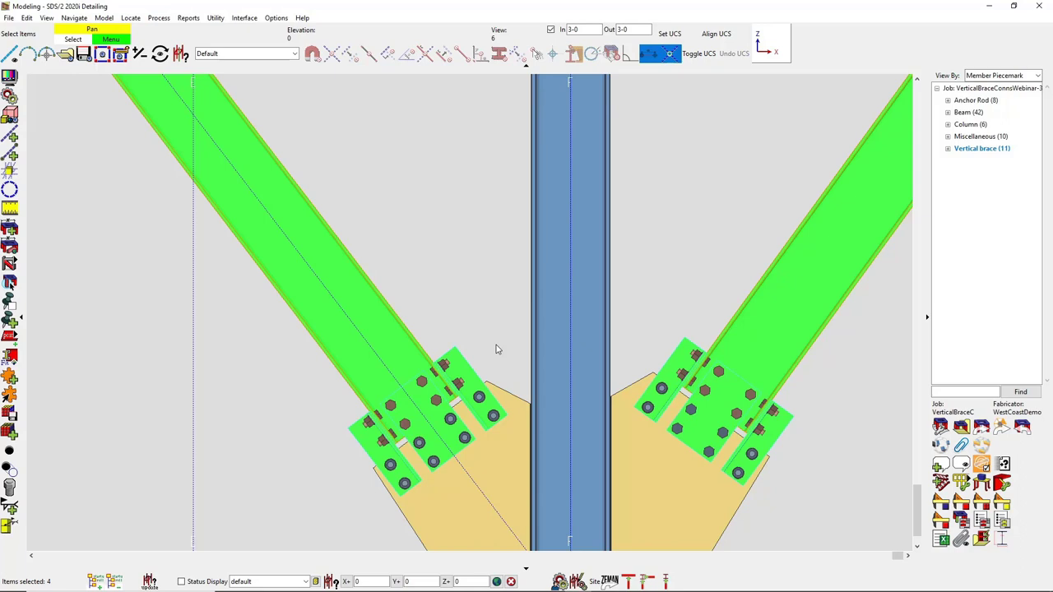
pyautogui.scroll(-8, 496, 349)
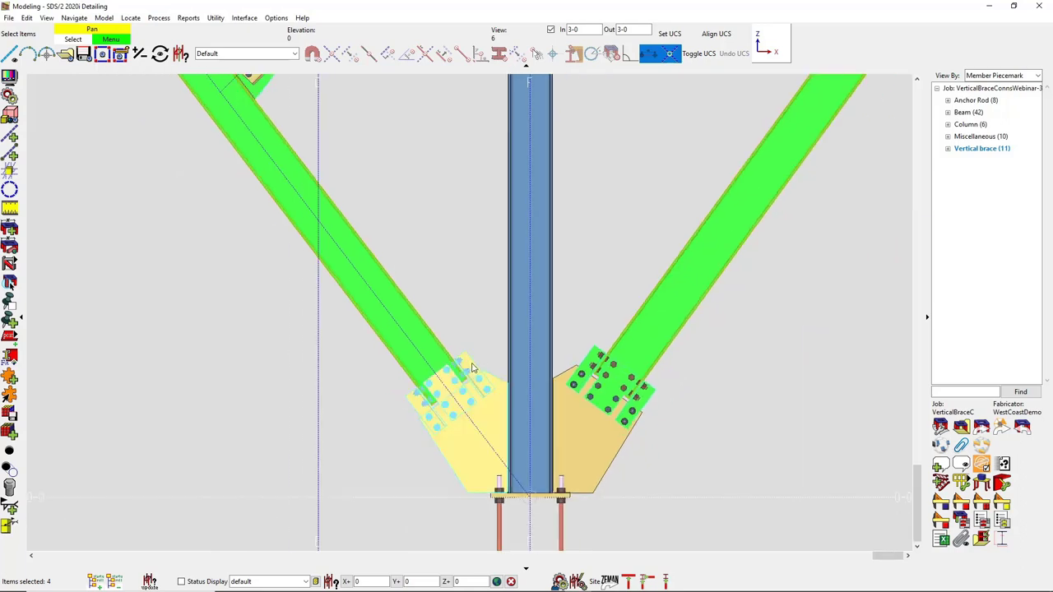
pyautogui.click(672, 426)
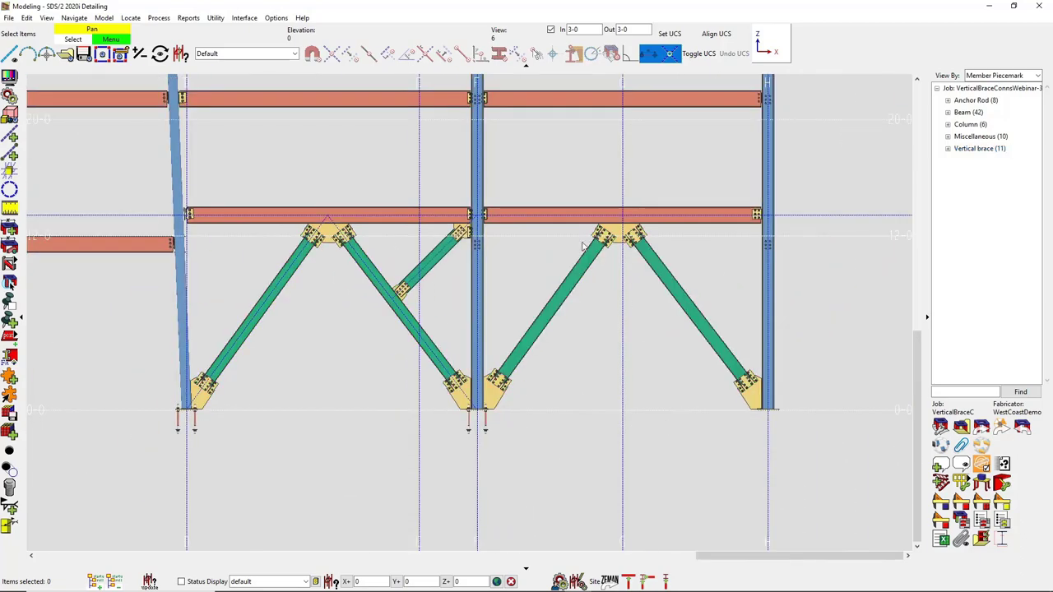
pyautogui.click(276, 18)
pyautogui.moveTo(290, 39)
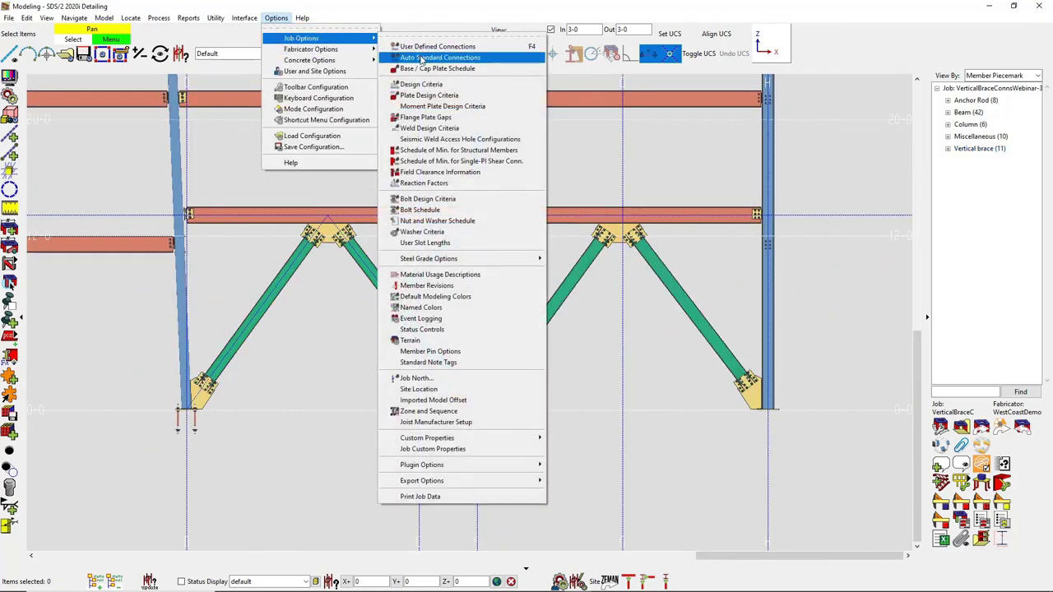
pyautogui.click(428, 85)
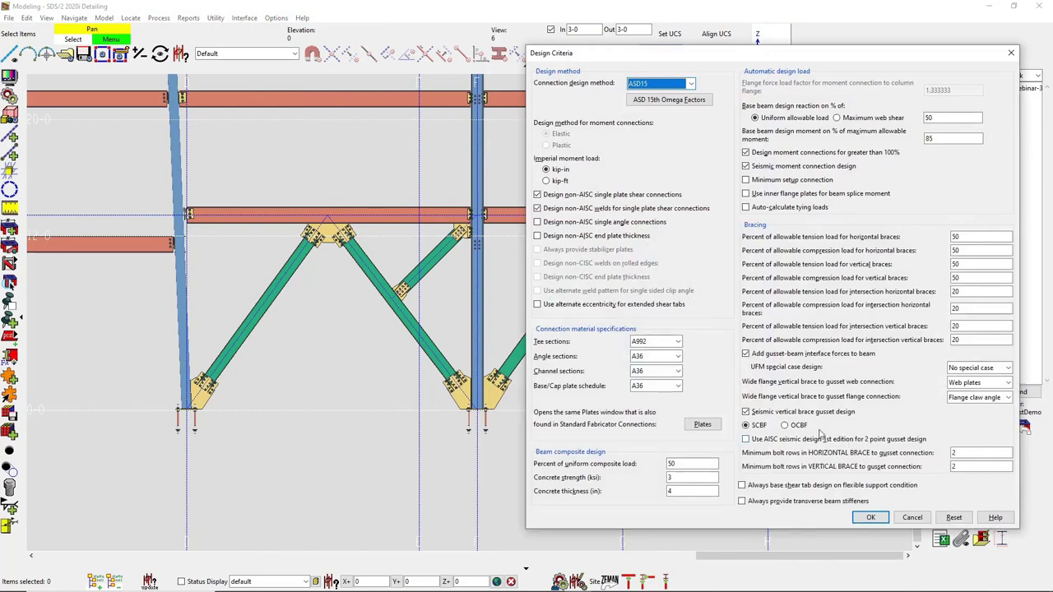
pyautogui.click(872, 518)
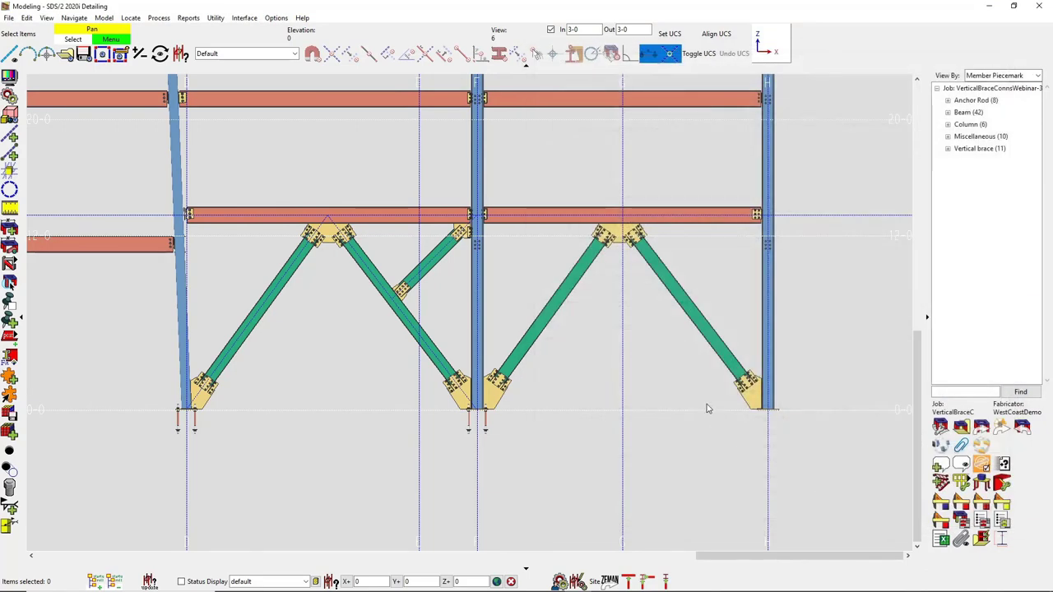
# Step: Mark the long vertical brace at column H for processing and compare its base gusset with those at the neighbouring column
pyautogui.click(714, 341)
pyautogui.rightClick(679, 399)
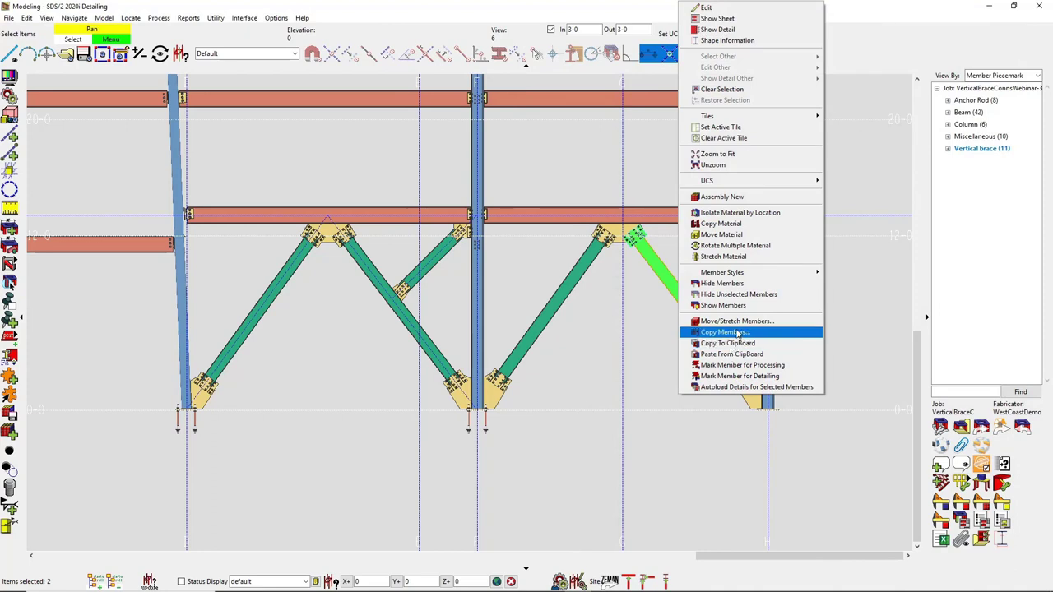
pyautogui.click(745, 365)
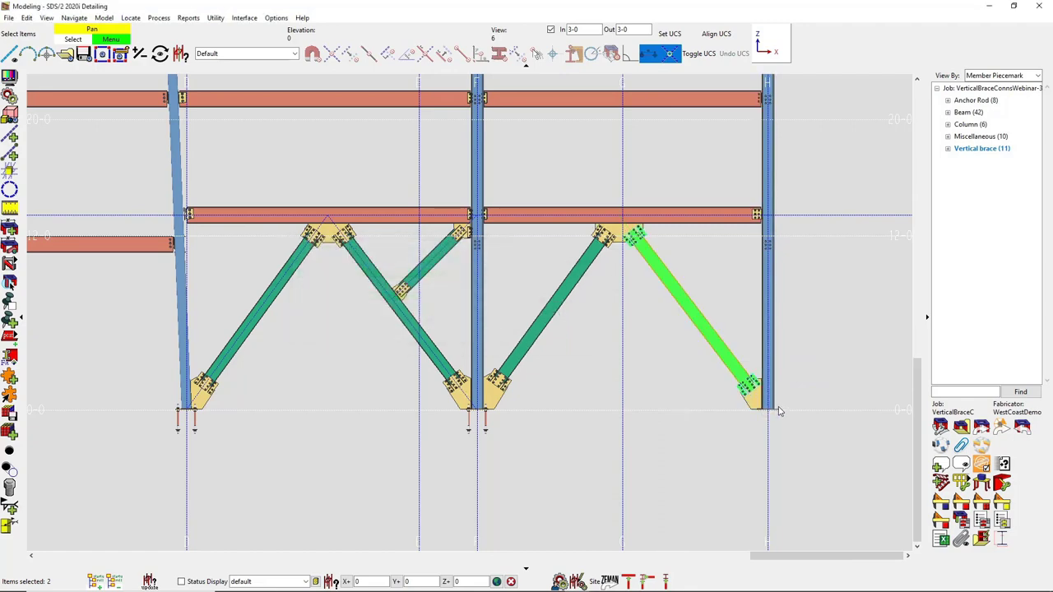
pyautogui.scroll(5, 775, 408)
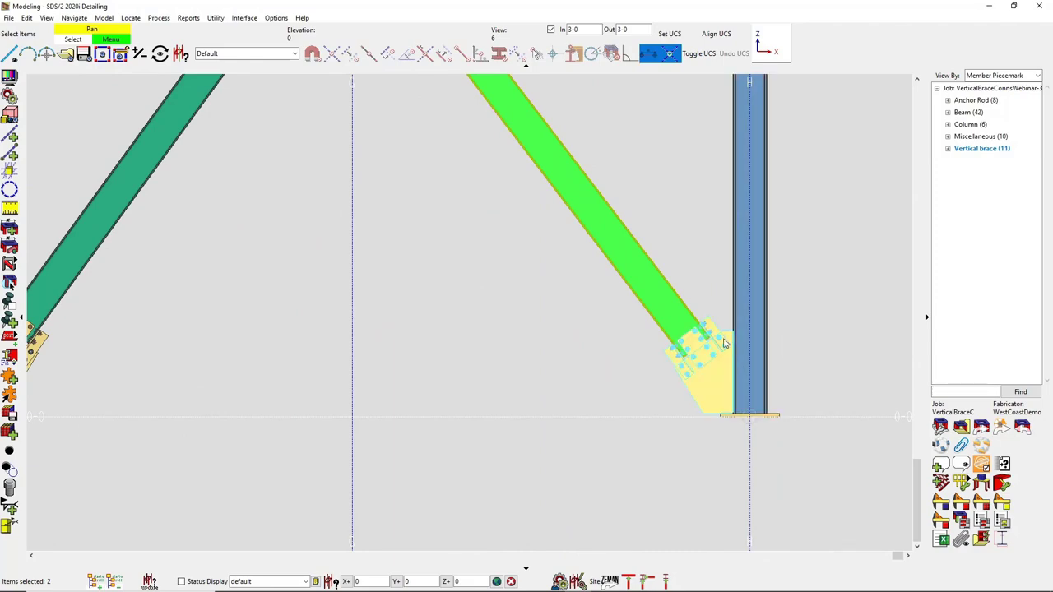
pyautogui.scroll(-3, 755, 381)
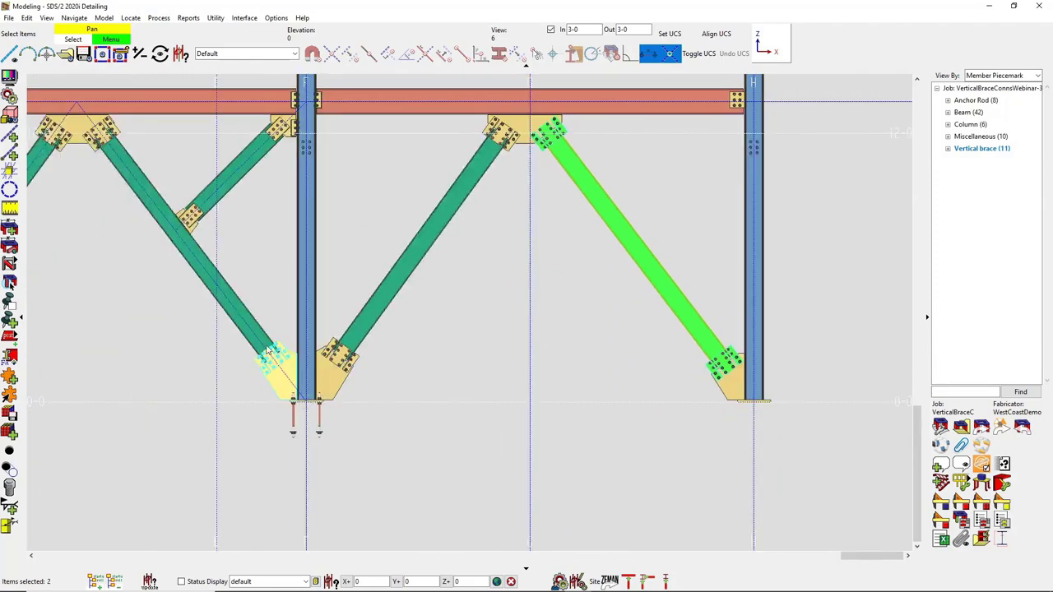
pyautogui.scroll(3, 284, 368)
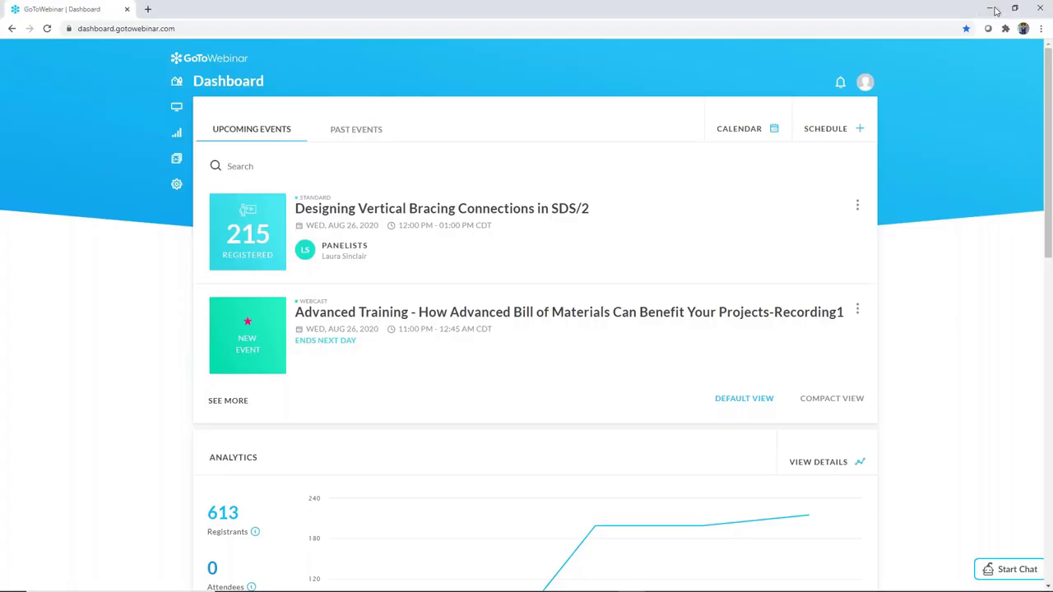
# Step: Minimise the webinar browser window to return to the SDS/2 model, and open erection view 6
pyautogui.click(990, 10)
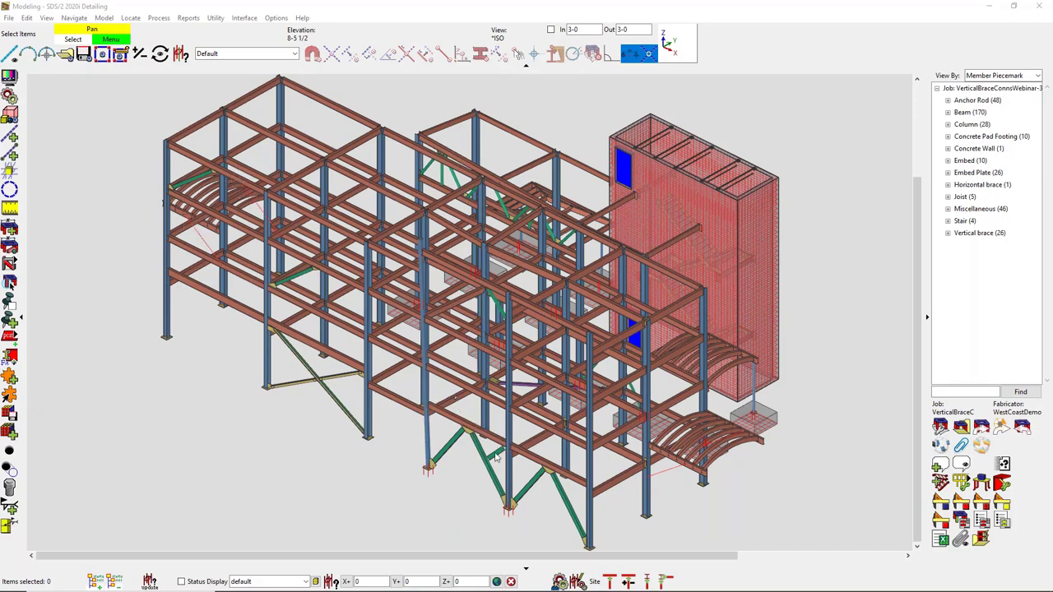
pyautogui.scroll(5, 496, 457)
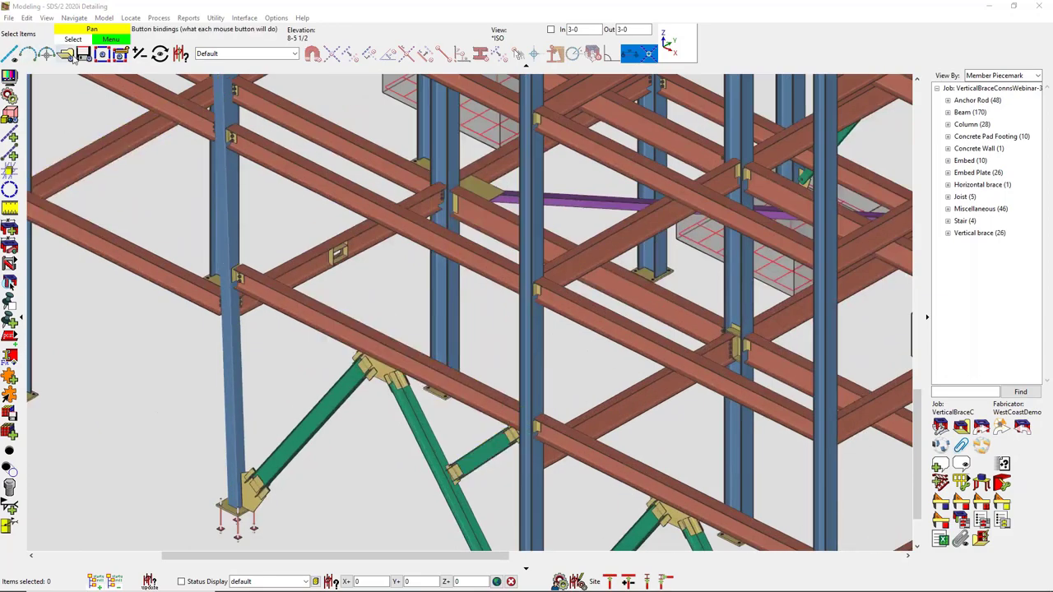
pyautogui.click(66, 53)
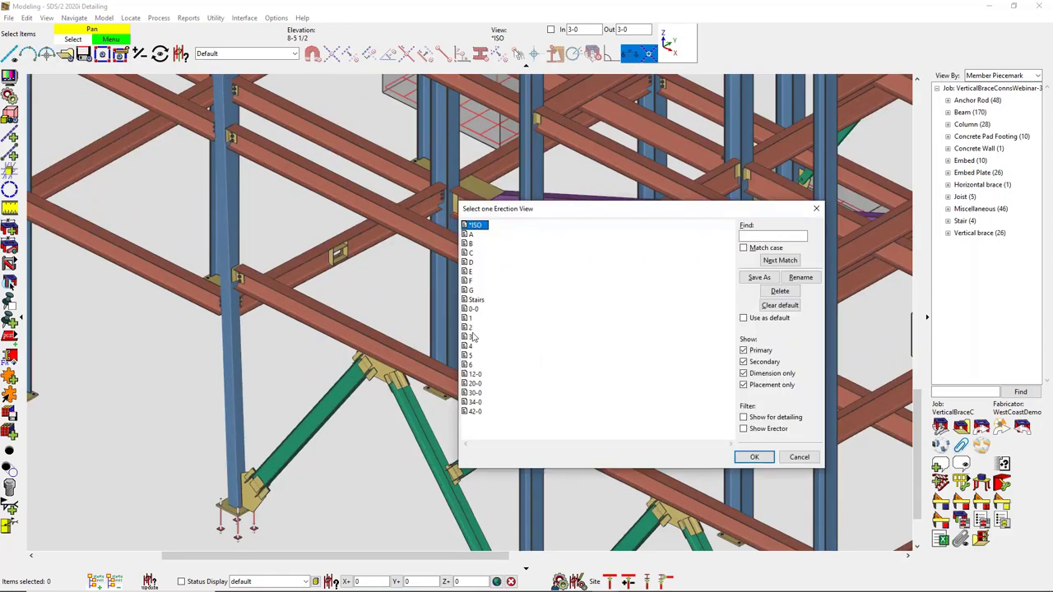
pyautogui.doubleClick(469, 364)
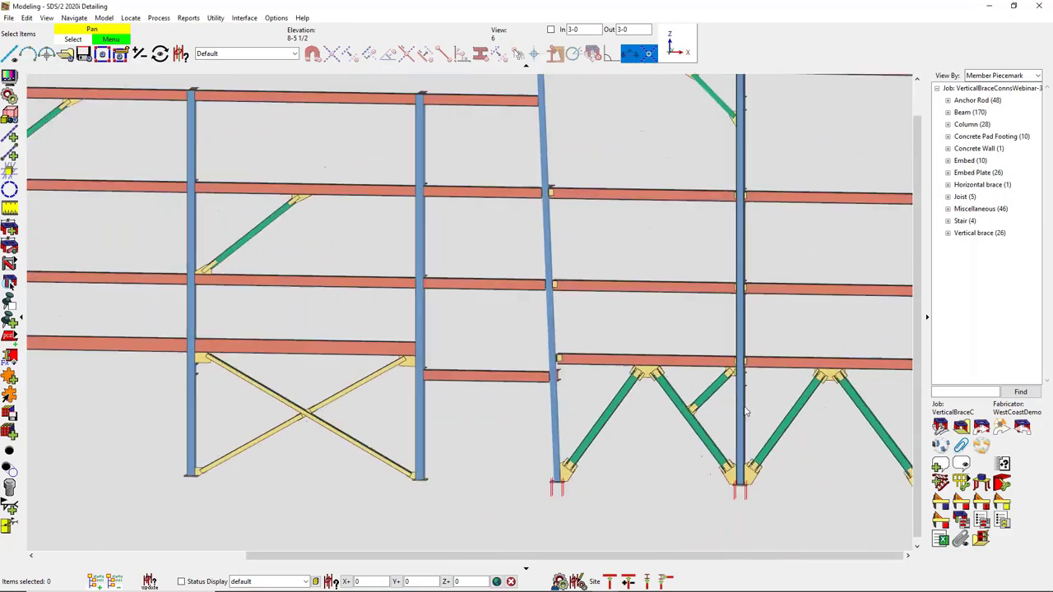
# Step: Open the short brace-to-brace member for editing and set its Seismic brace option to No
pyautogui.scroll(6, 749, 412)
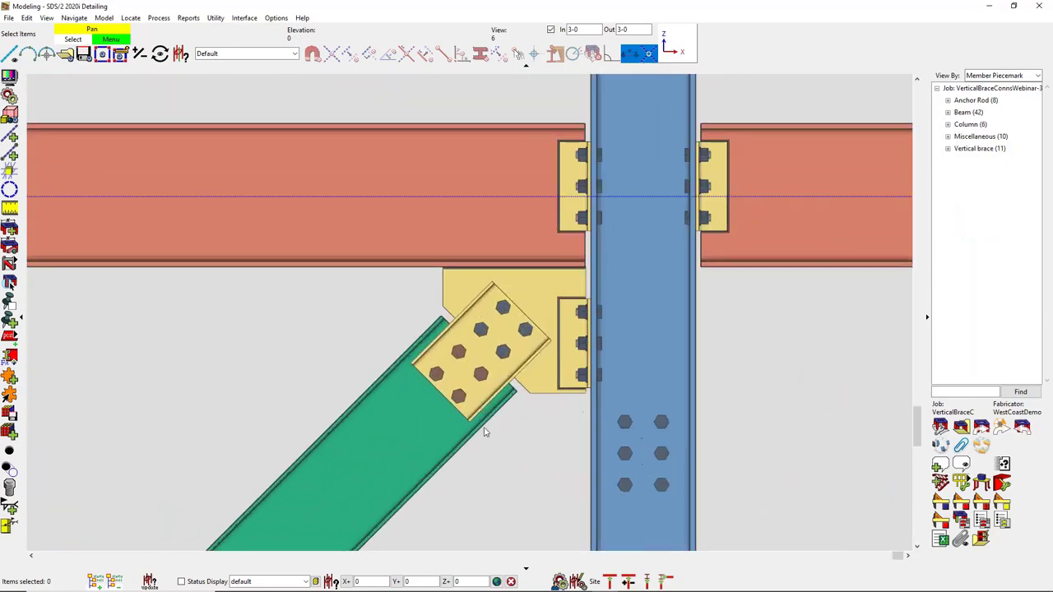
pyautogui.middleClick(457, 426)
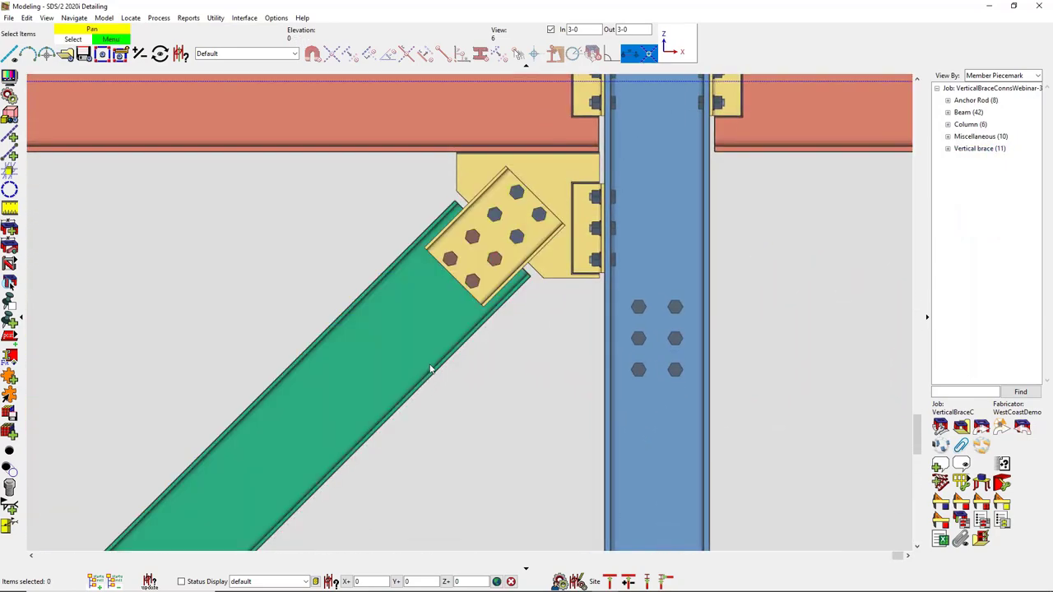
pyautogui.doubleClick(471, 364)
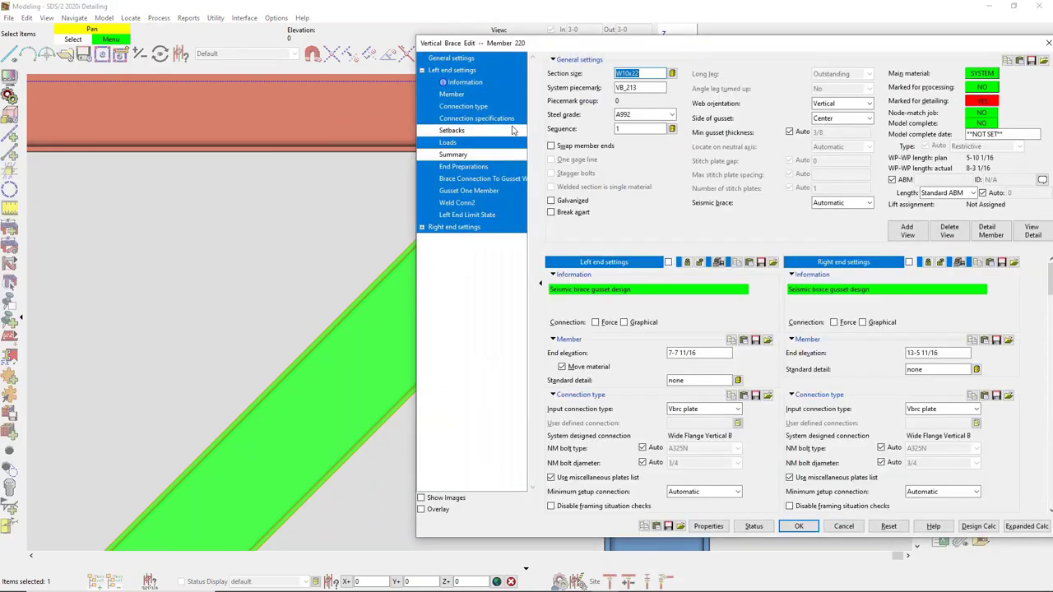
pyautogui.click(845, 205)
pyautogui.click(839, 213)
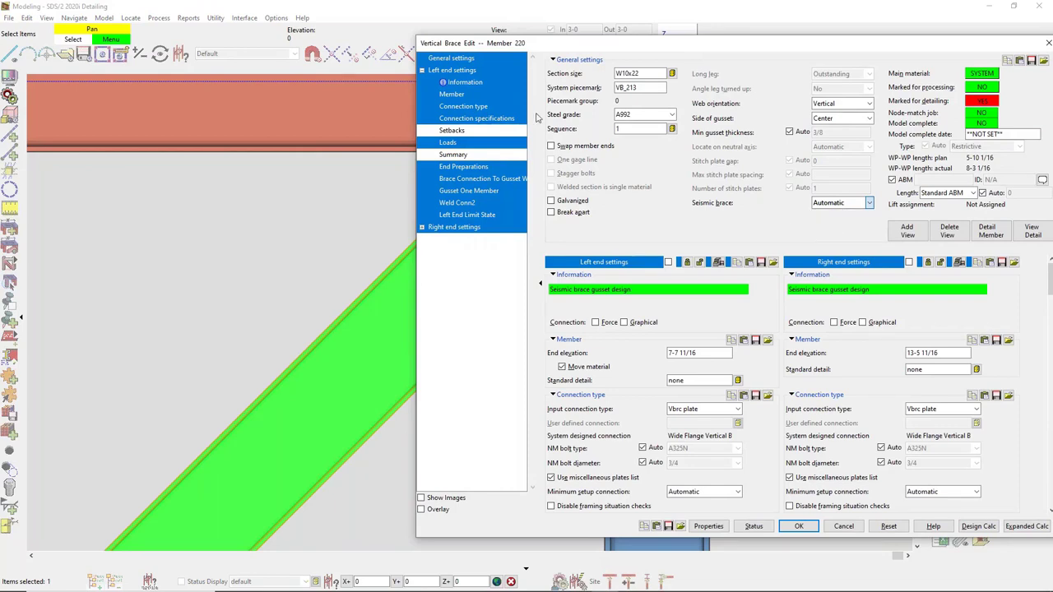
pyautogui.press('n')
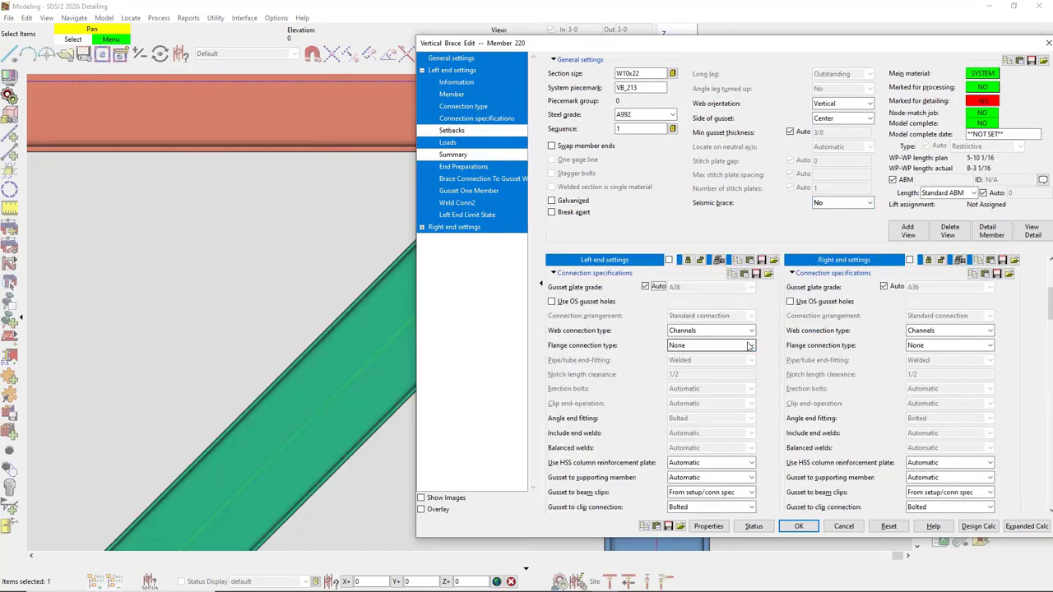
# Step: Set the web and flange connection types to Automatic at both ends of the short brace
pyautogui.click(750, 345)
pyautogui.click(749, 347)
pyautogui.click(746, 337)
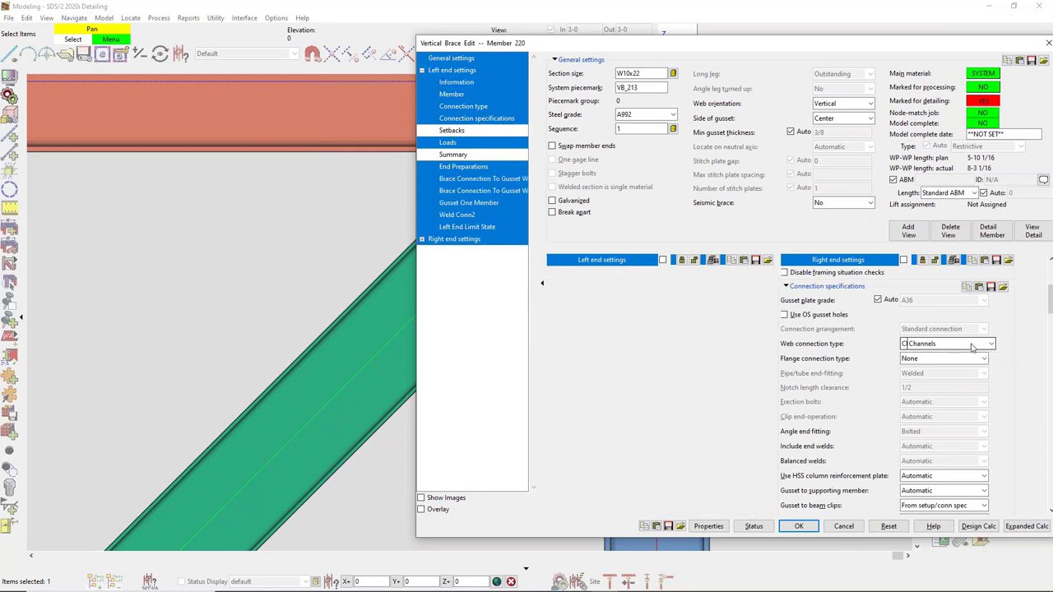
pyautogui.click(987, 343)
pyautogui.click(990, 365)
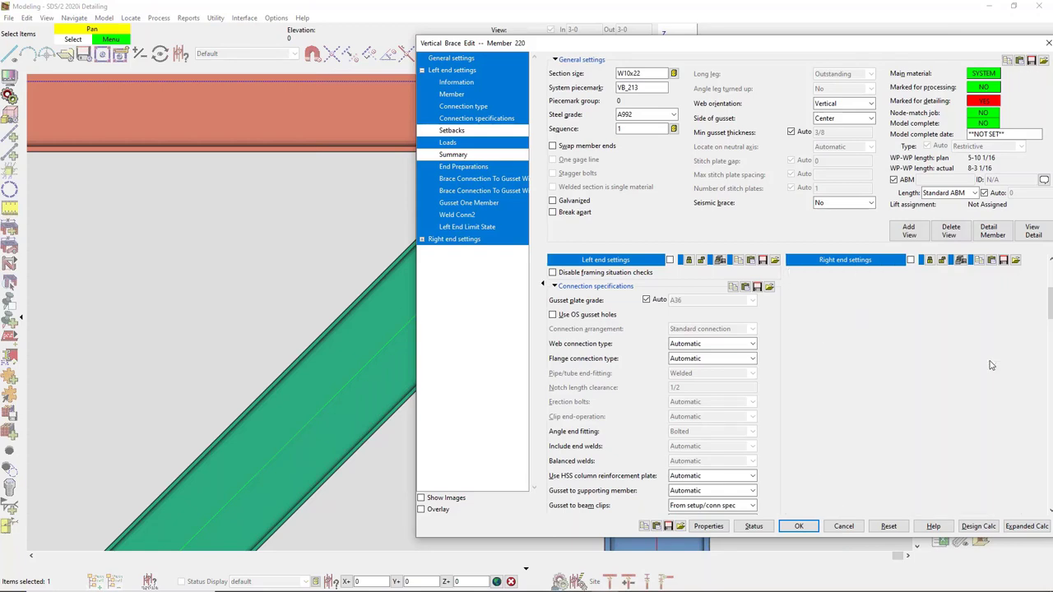
pyautogui.click(991, 360)
pyautogui.click(938, 379)
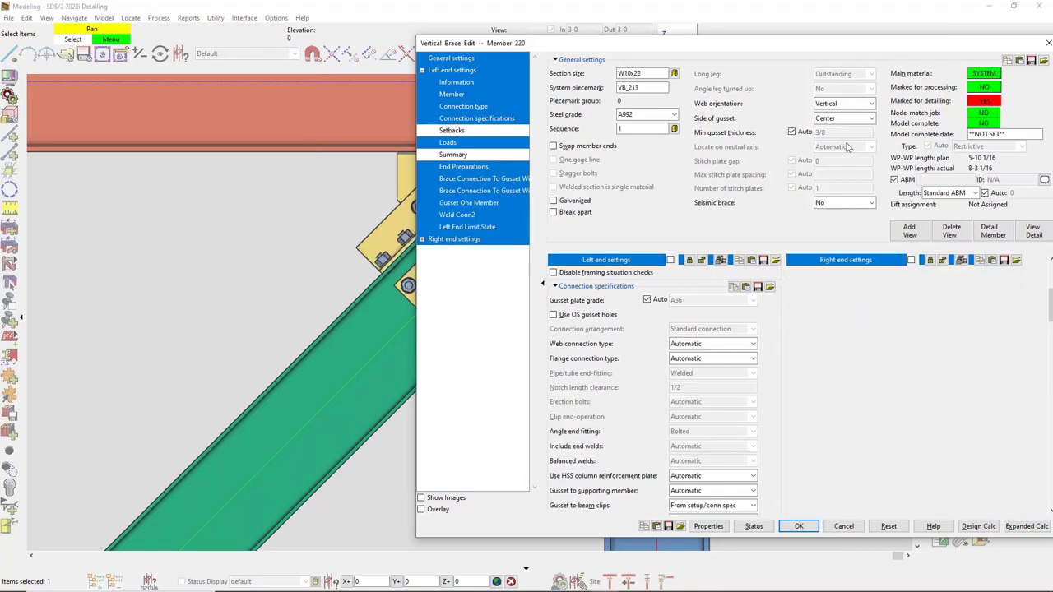
pyautogui.press('Up')
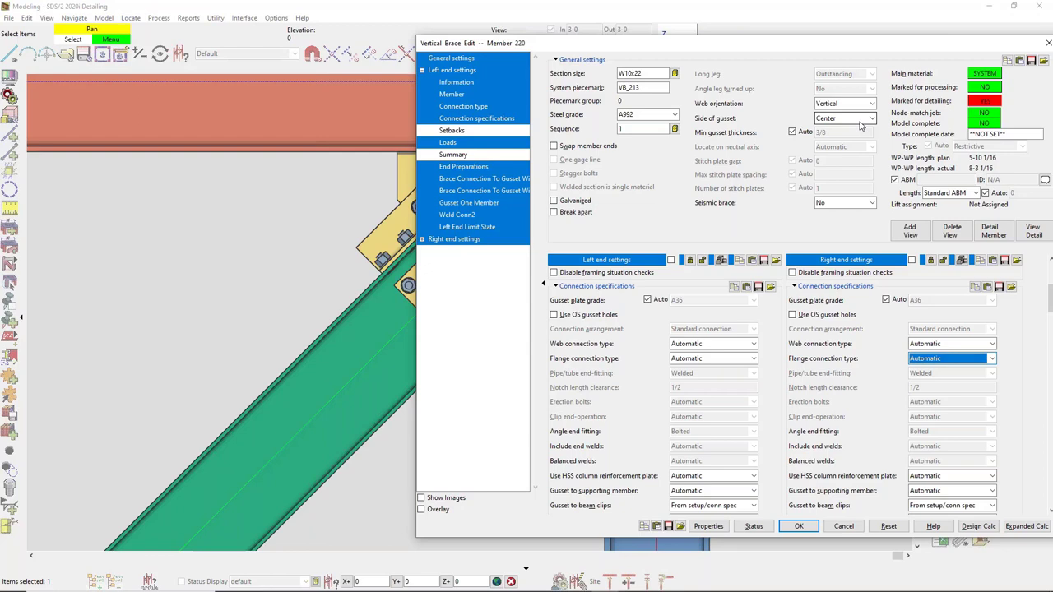
# Step: Set the short brace's side of gusset to Far side, apply the edit, and inspect its gusset connection at the column
pyautogui.click(861, 122)
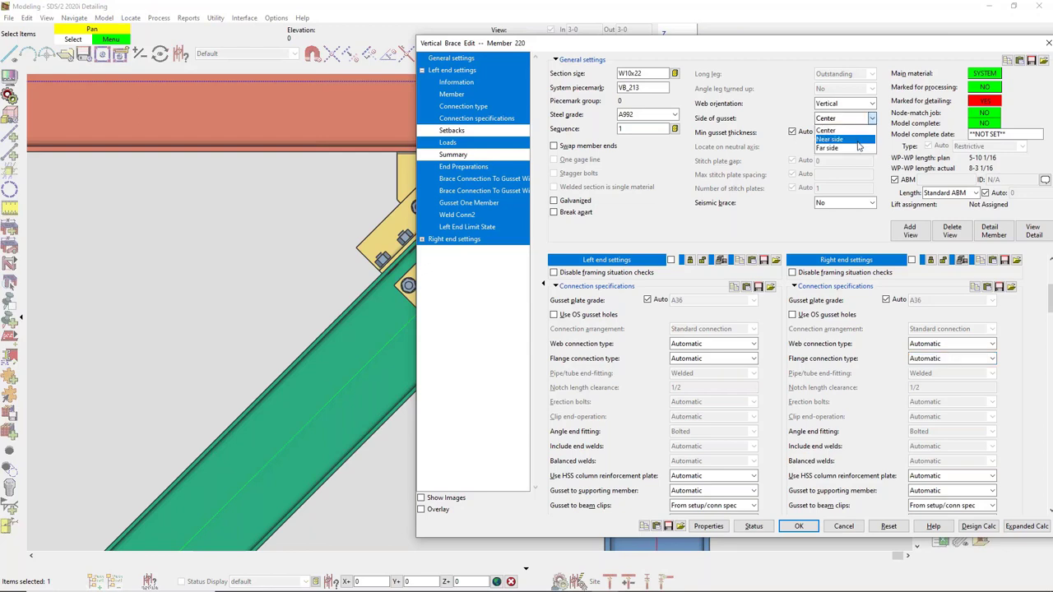
pyautogui.click(857, 148)
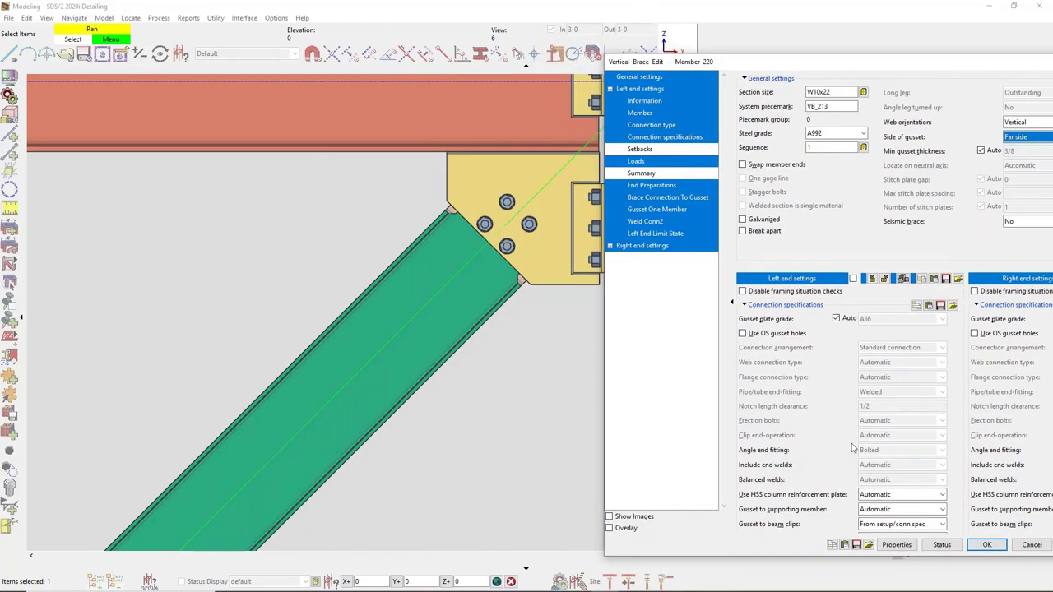
pyautogui.click(987, 544)
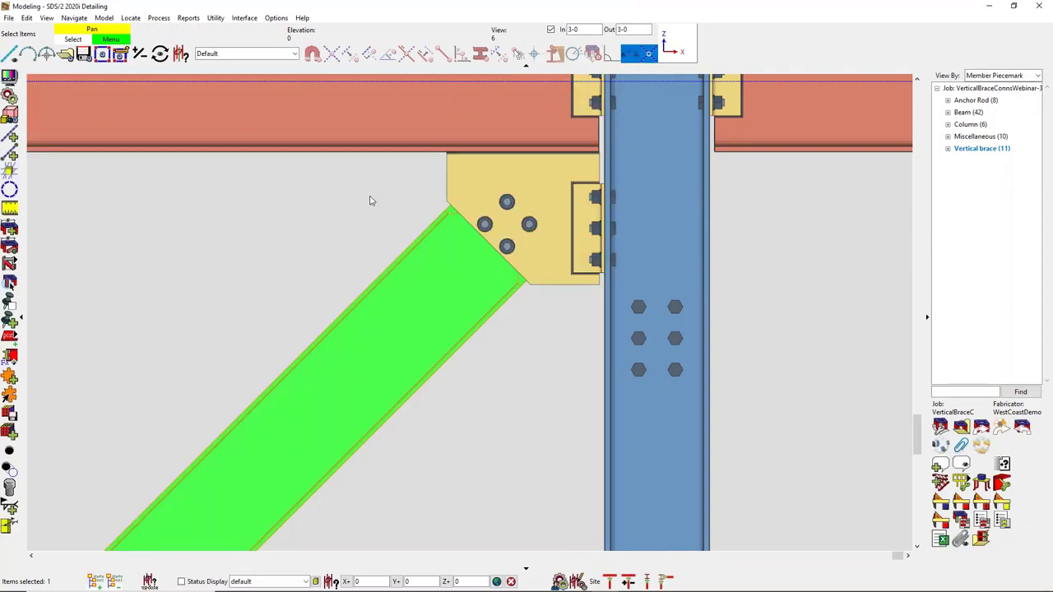
pyautogui.scroll(2, 505, 197)
pyautogui.moveTo(452, 254); pyautogui.dragTo(726, 299, button='middle')
pyautogui.click(742, 299)
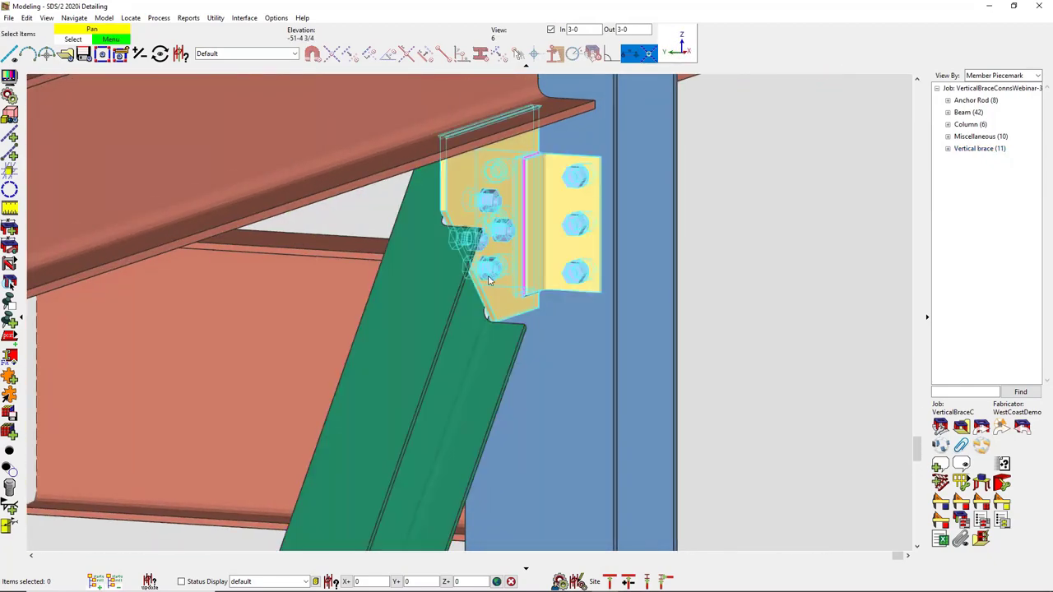
pyautogui.moveTo(485, 280)
pyautogui.mouseDown(button='middle')
pyautogui.moveTo(488, 252)
pyautogui.moveTo(399, 264)
pyautogui.moveTo(479, 283)
pyautogui.mouseUp(button='middle')
pyautogui.scroll(-5, 398, 264)
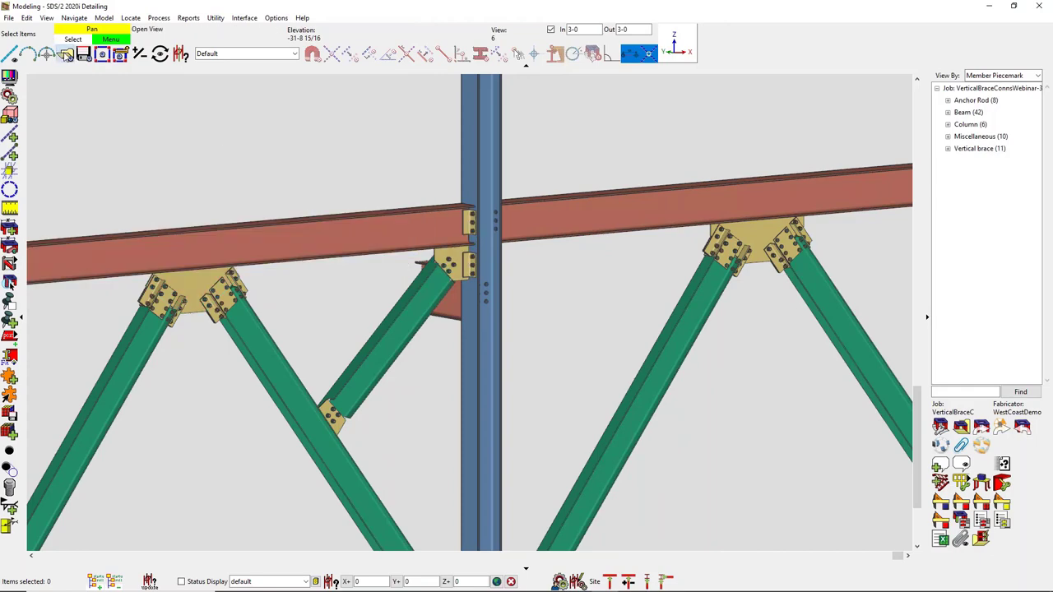
# Step: Reopen elevation view 6, edit the WT8x13 vertical brace in the second bay, and set its Seismic brace option to No
pyautogui.click(63, 55)
pyautogui.doubleClick(476, 365)
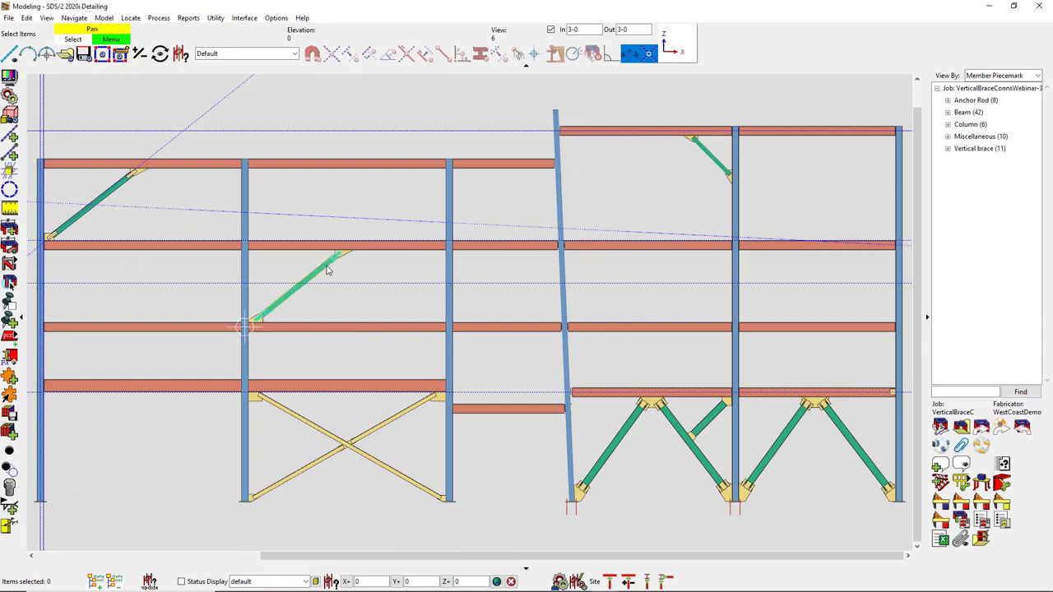
pyautogui.scroll(5, 329, 271)
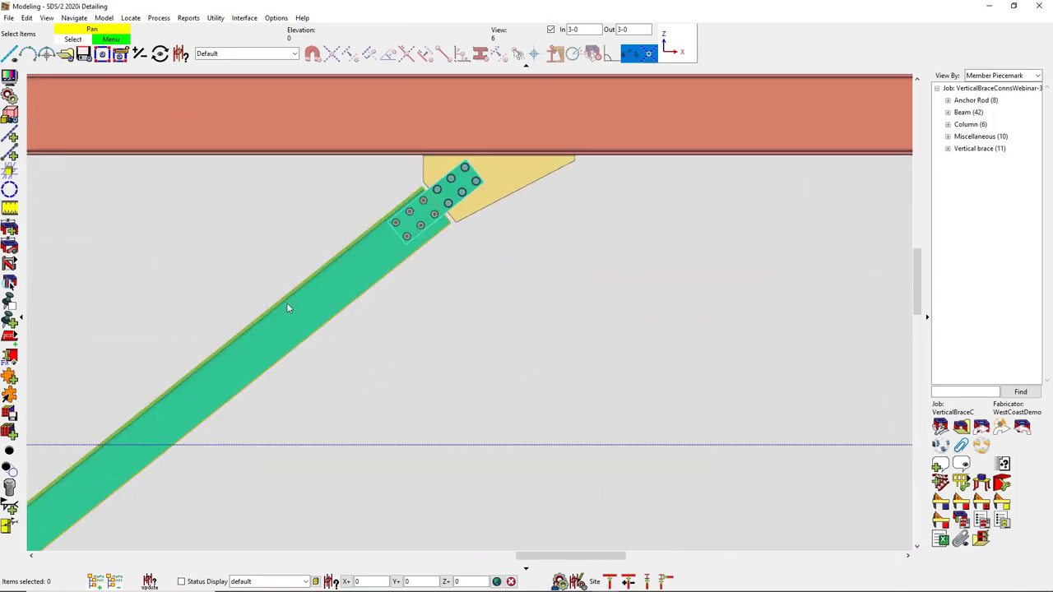
pyautogui.moveTo(287, 305); pyautogui.dragTo(424, 275, button='middle')
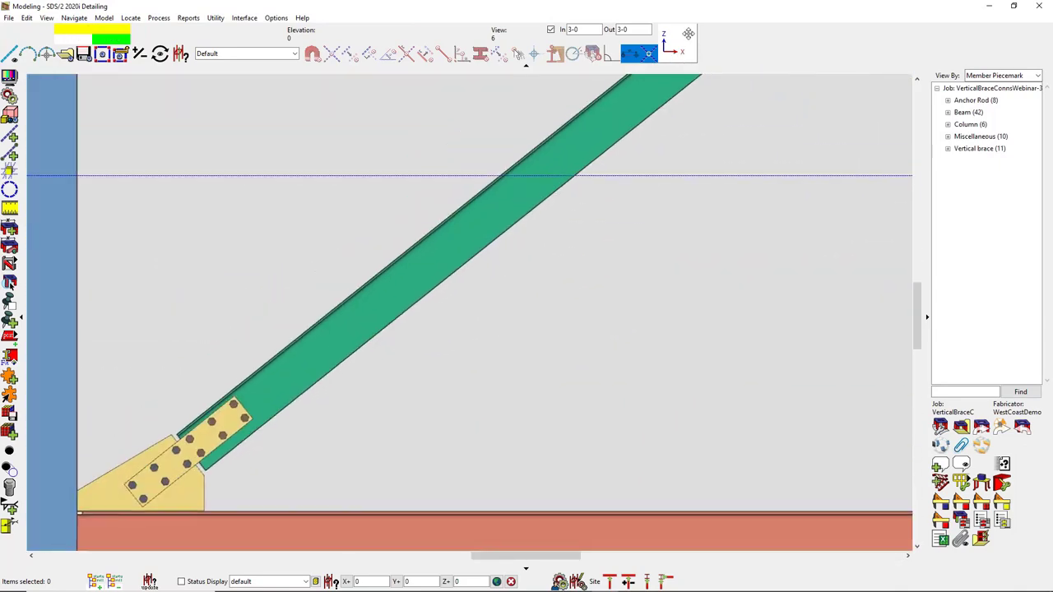
pyautogui.doubleClick(392, 326)
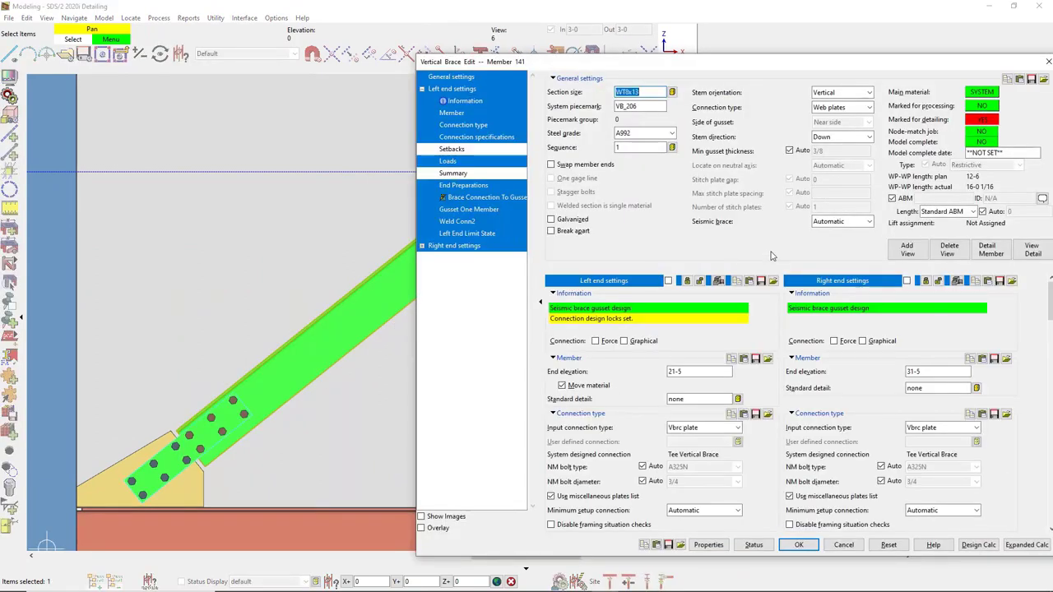
pyautogui.click(855, 228)
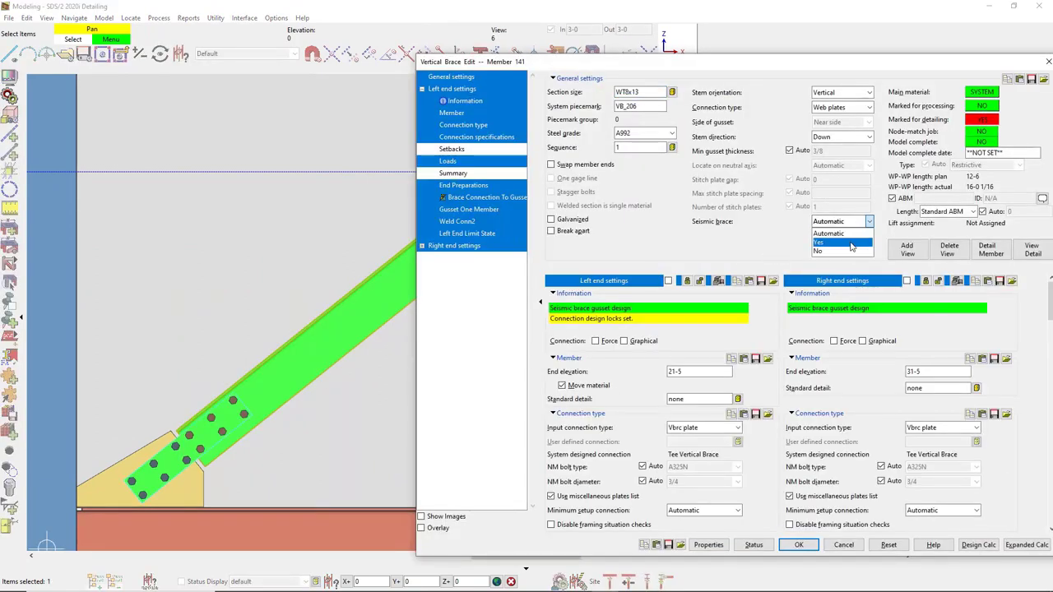
pyautogui.click(853, 254)
pyautogui.press('n')
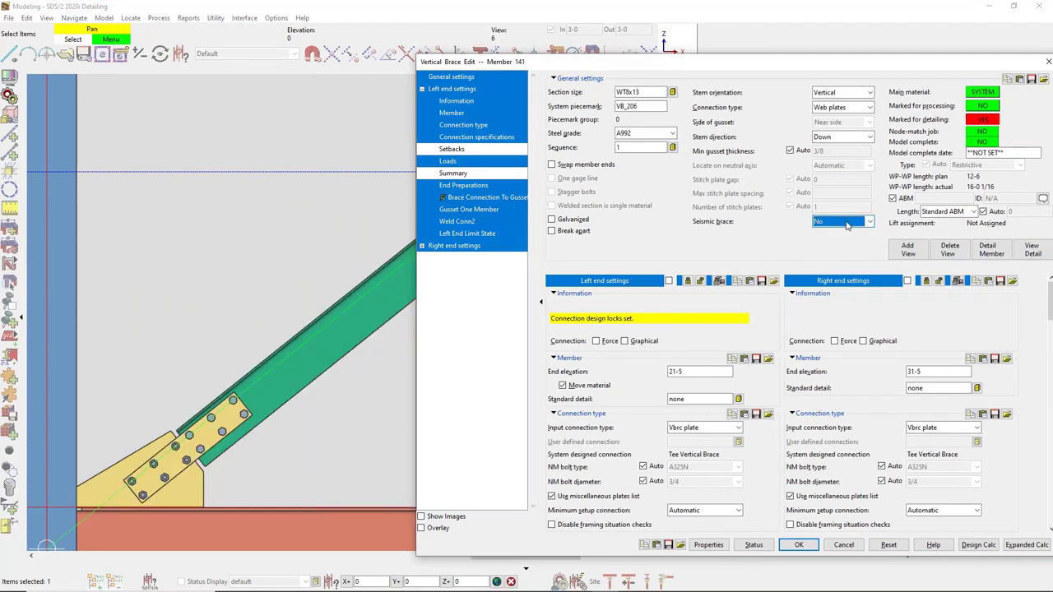
# Step: Set the WT brace's connection type to Coped flange, with side of gusset Far side and stem direction Up
pyautogui.click(857, 108)
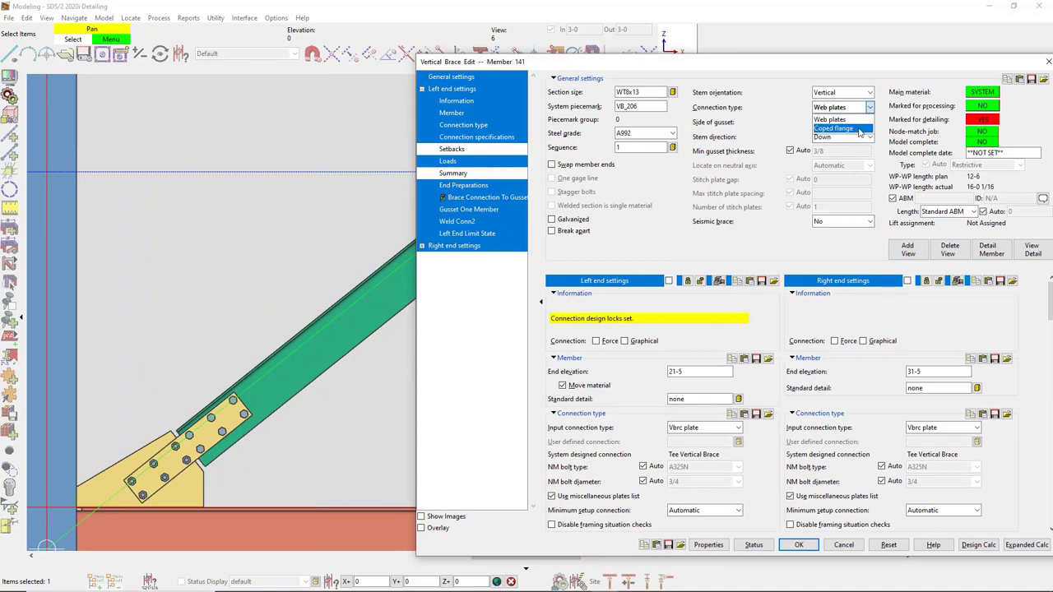
pyautogui.click(858, 129)
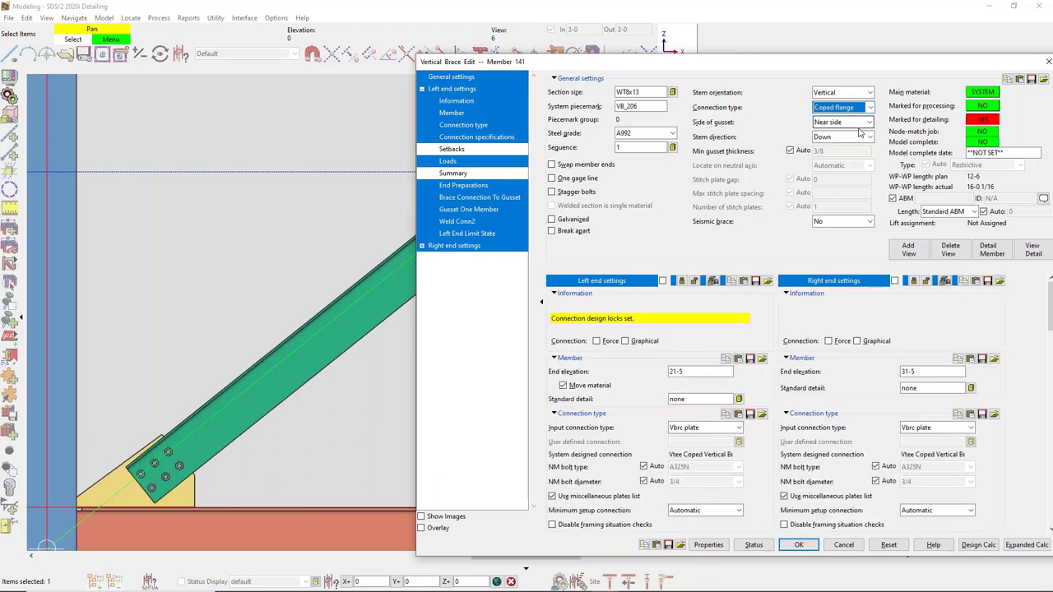
pyautogui.click(863, 123)
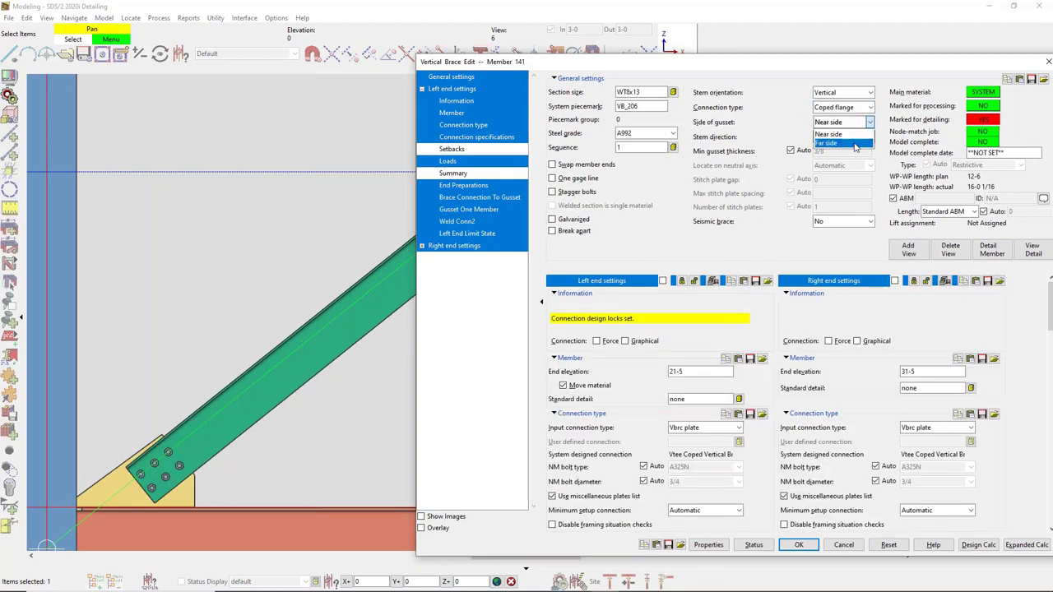
pyautogui.click(855, 147)
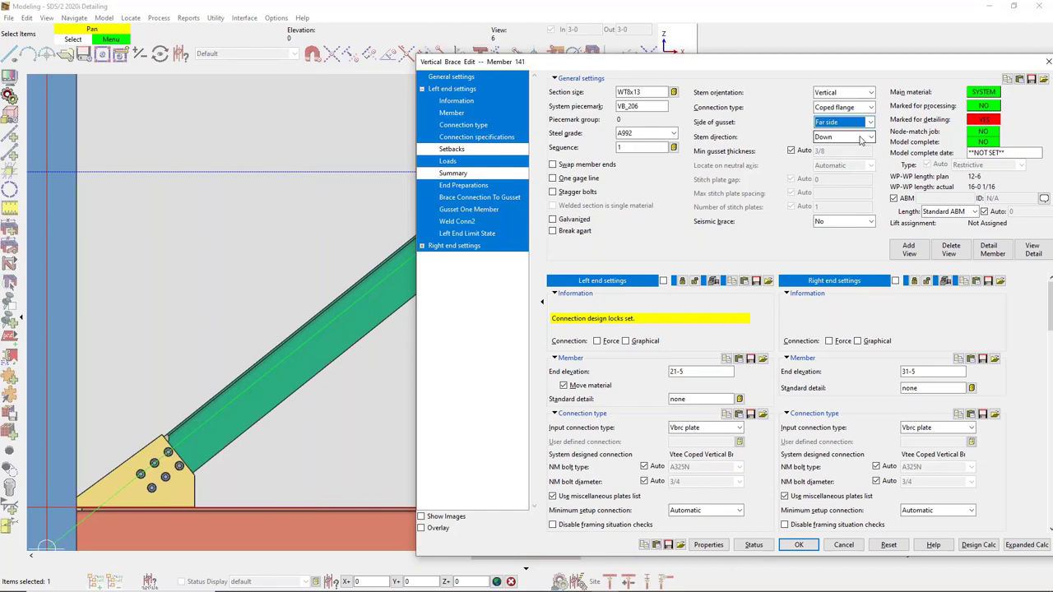
pyautogui.click(860, 137)
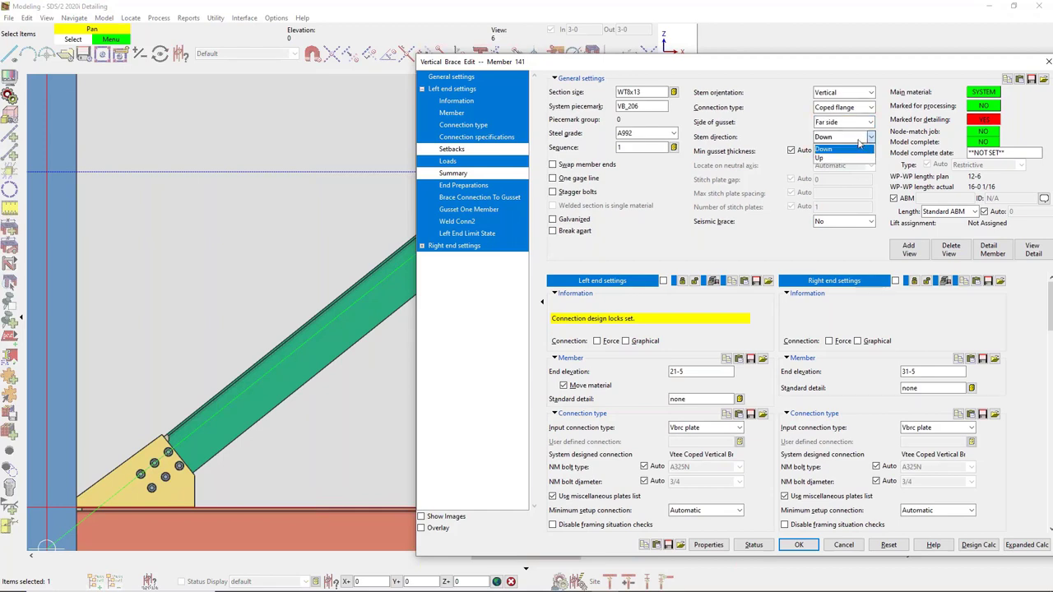
pyautogui.click(852, 161)
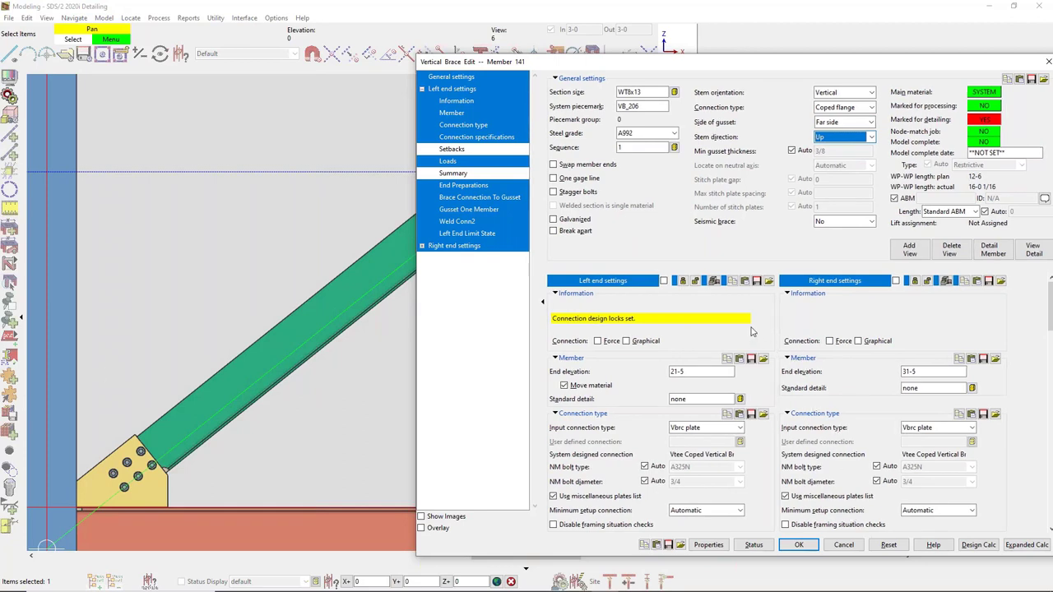
# Step: Set the WT brace's stem orientation to Horizontal with the side of gusset on Far side, and apply the edit
pyautogui.click(857, 96)
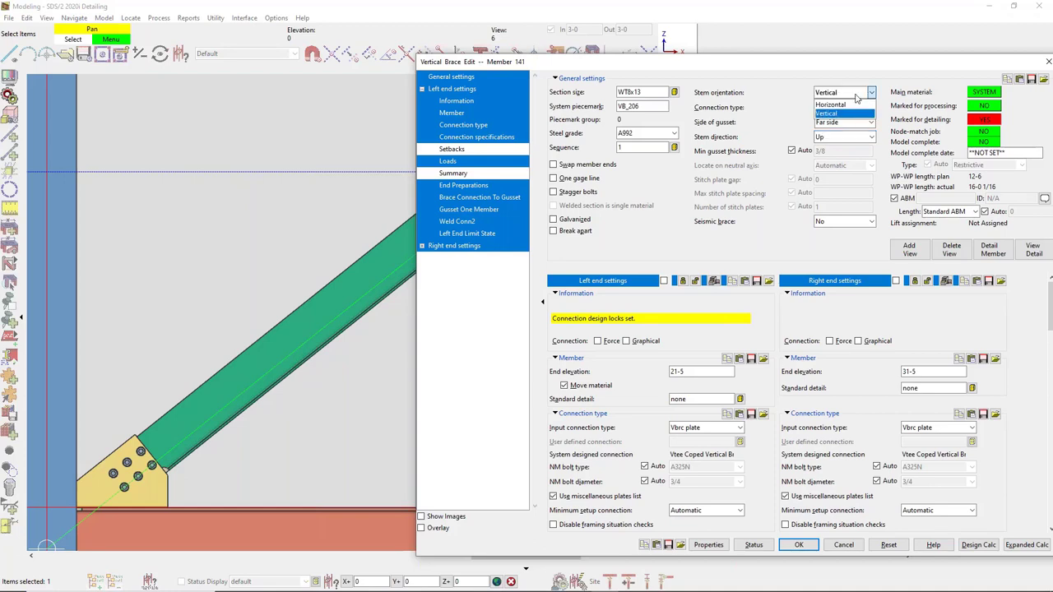
pyautogui.click(853, 111)
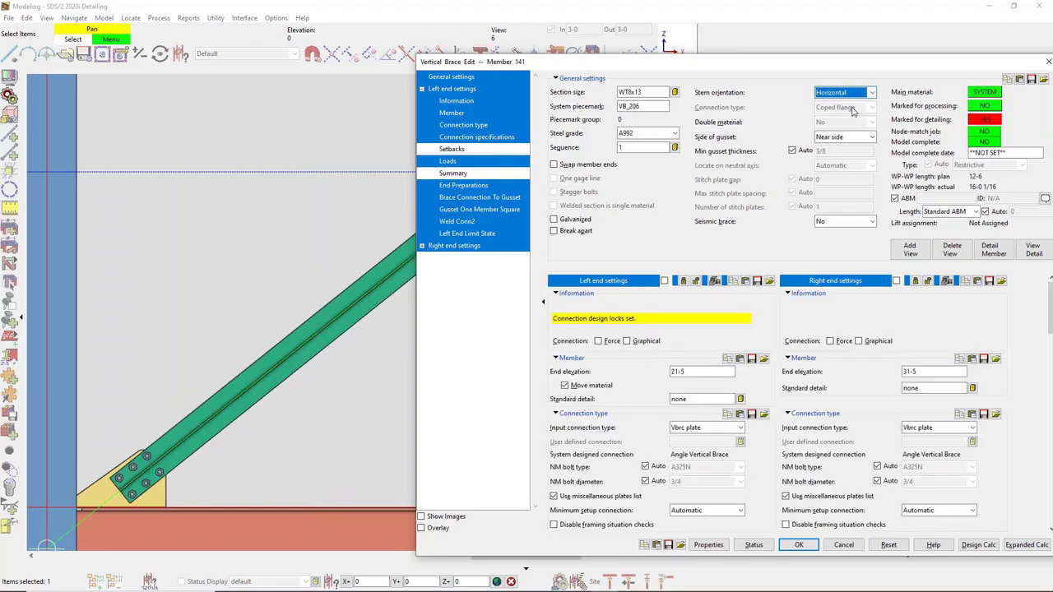
pyautogui.click(845, 137)
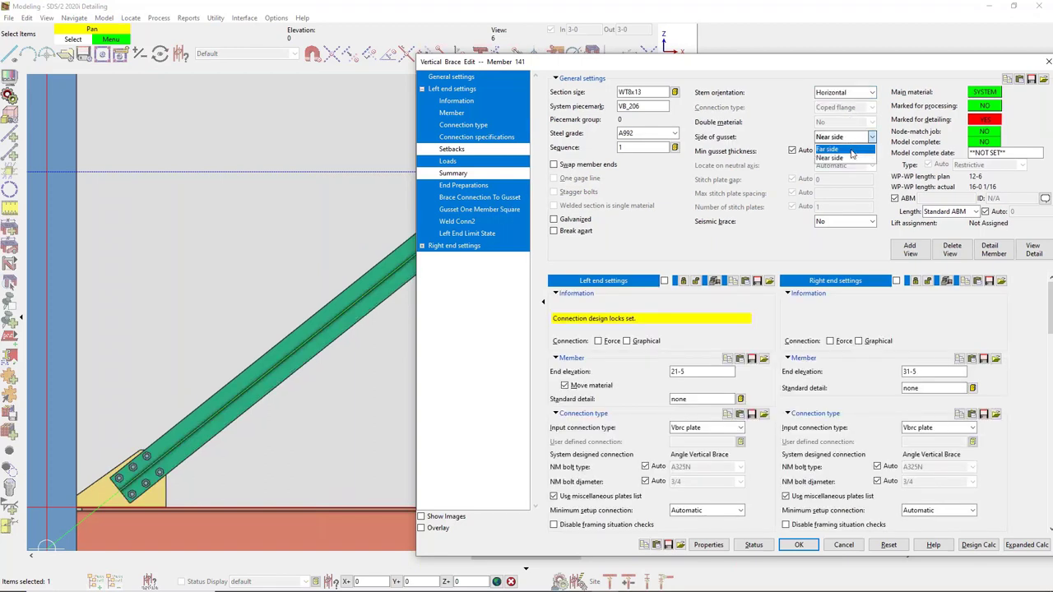
pyautogui.click(838, 171)
pyautogui.press('Down')
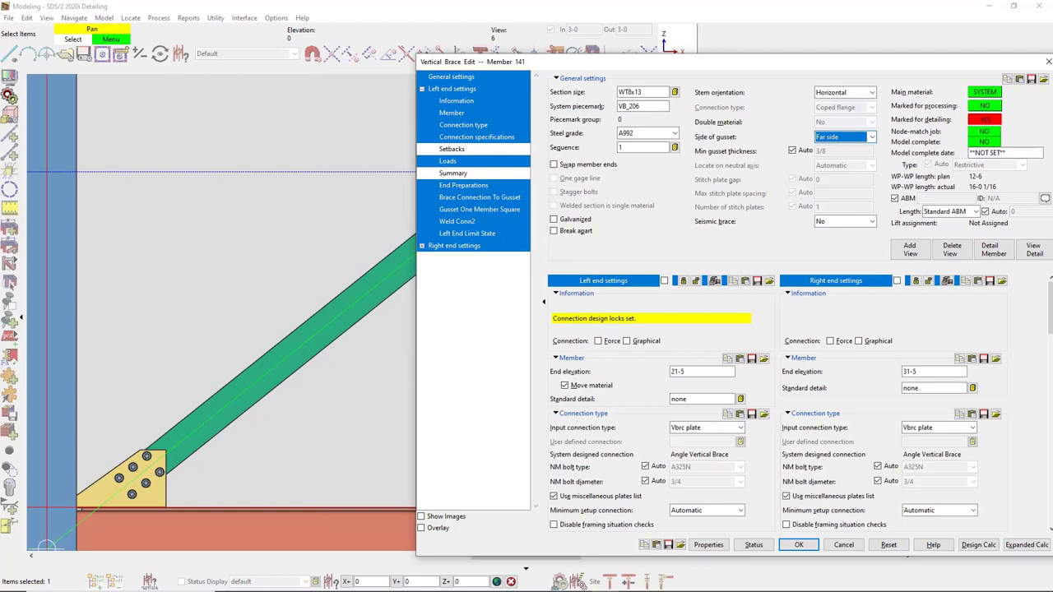
pyautogui.click(799, 546)
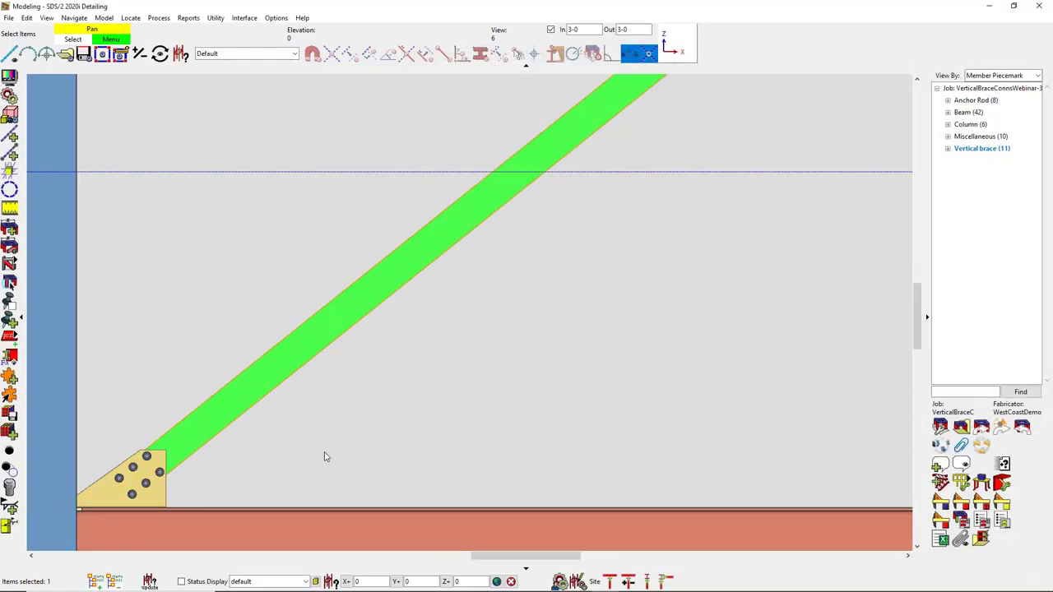
# Step: Reopen the WT brace's settings, review its system designed connection, and close them without changes
pyautogui.middleClick(387, 391)
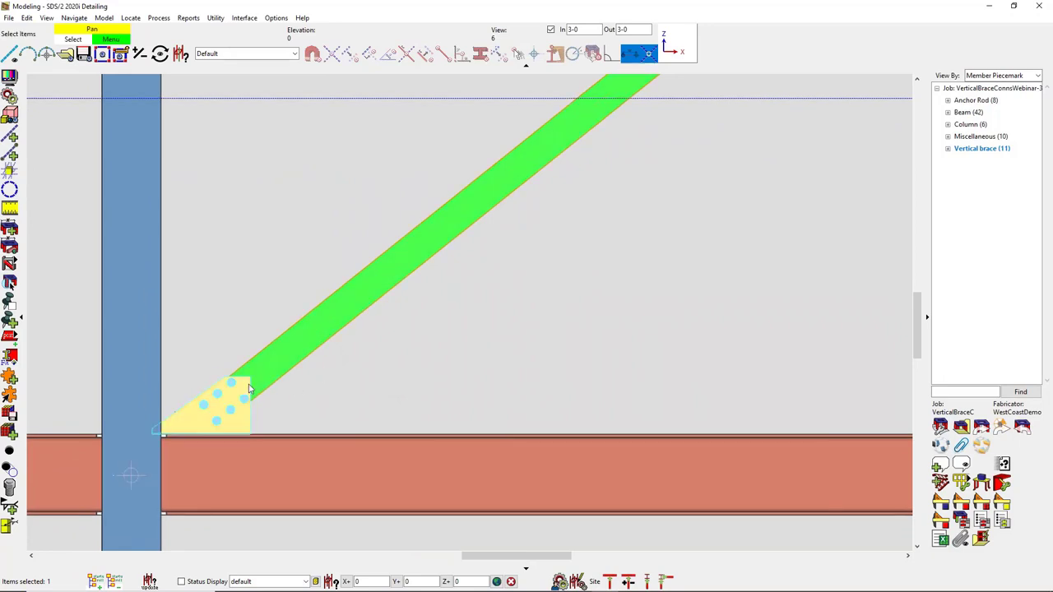
pyautogui.press('Escape')
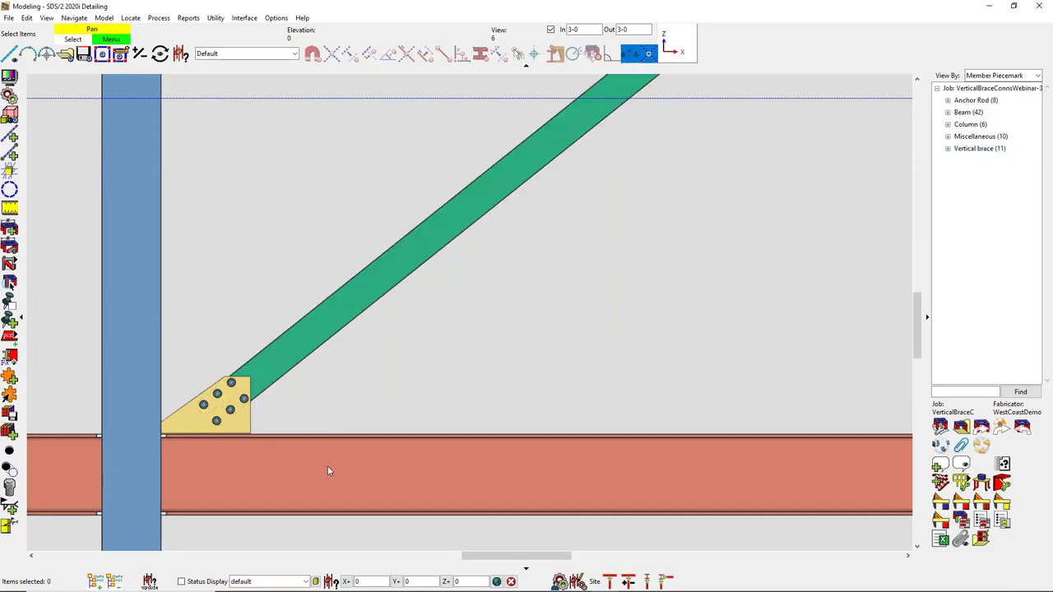
pyautogui.hotkey('ctrl', 'z')
pyautogui.press('Return')
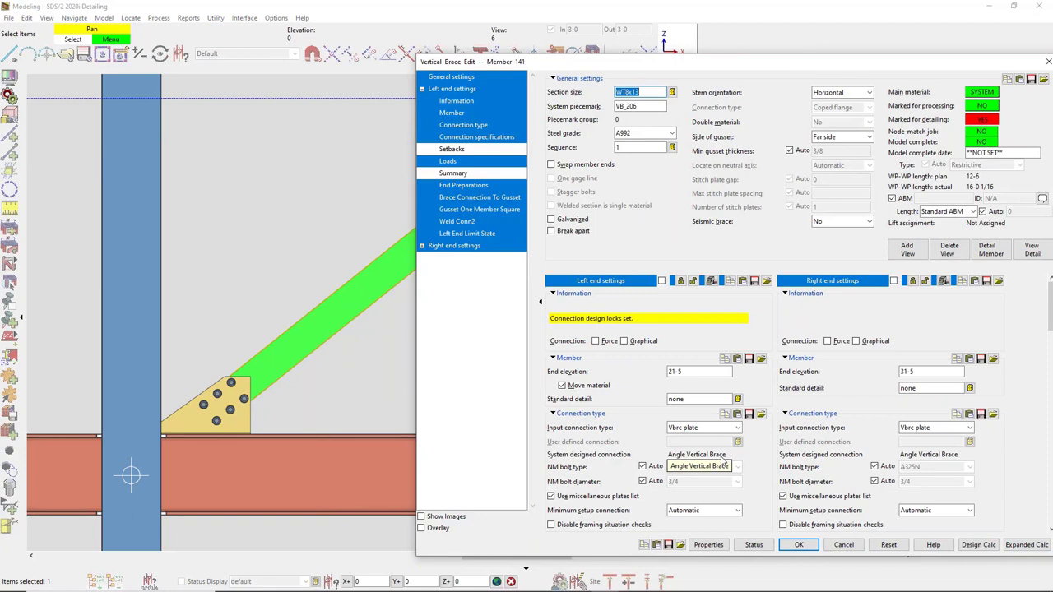
pyautogui.click(845, 545)
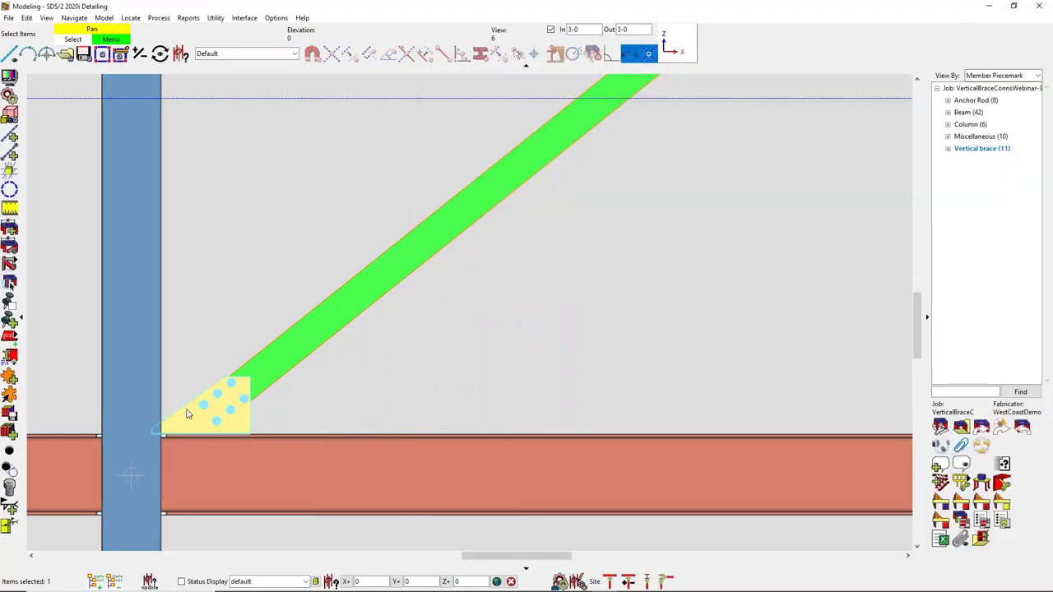
# Step: Inspect the lower gusset connection of the upper-storey brace where it meets the outer column and beam
pyautogui.moveTo(181, 391); pyautogui.dragTo(334, 358, button='middle')
pyautogui.scroll(-2, 489, 441)
pyautogui.scroll(-3, 488, 440)
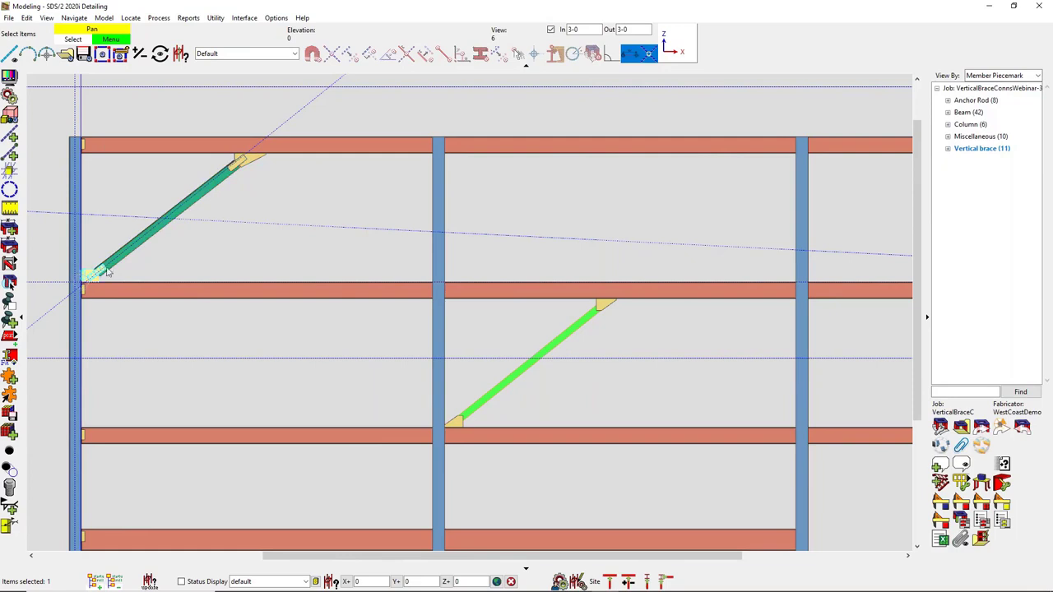
pyautogui.scroll(3, 88, 281)
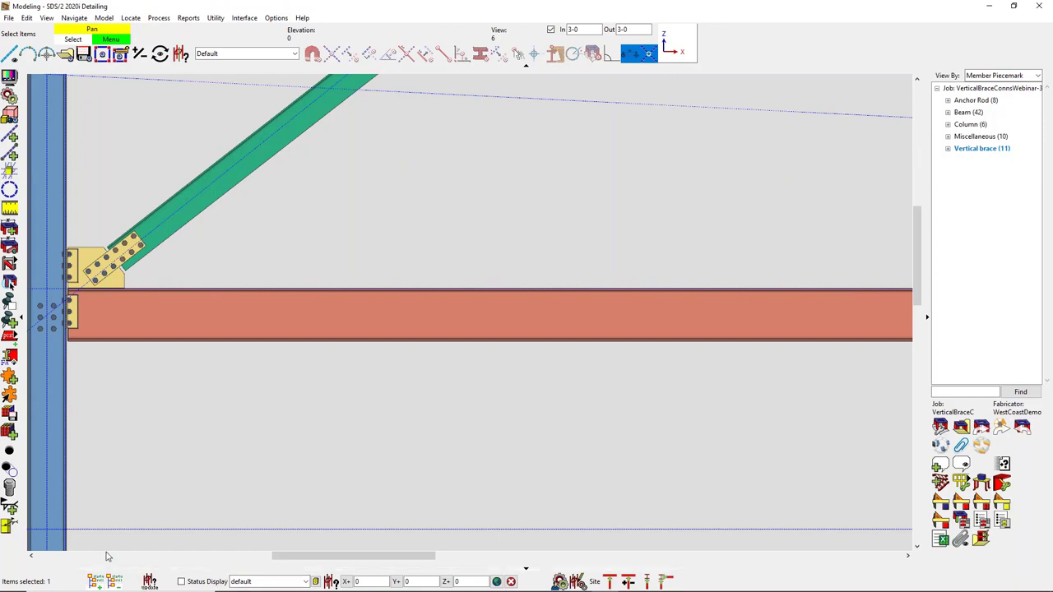
pyautogui.moveTo(225, 430); pyautogui.dragTo(283, 494, button='middle')
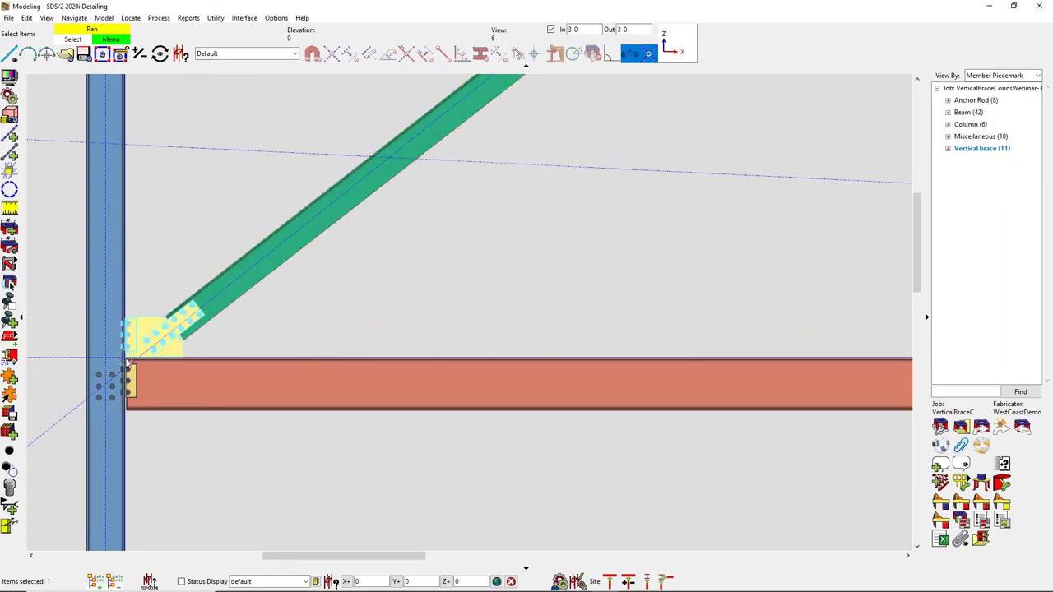
# Step: Lower the system speaker volume, return to the model, and clear the selection
pyautogui.moveTo(950, 586)
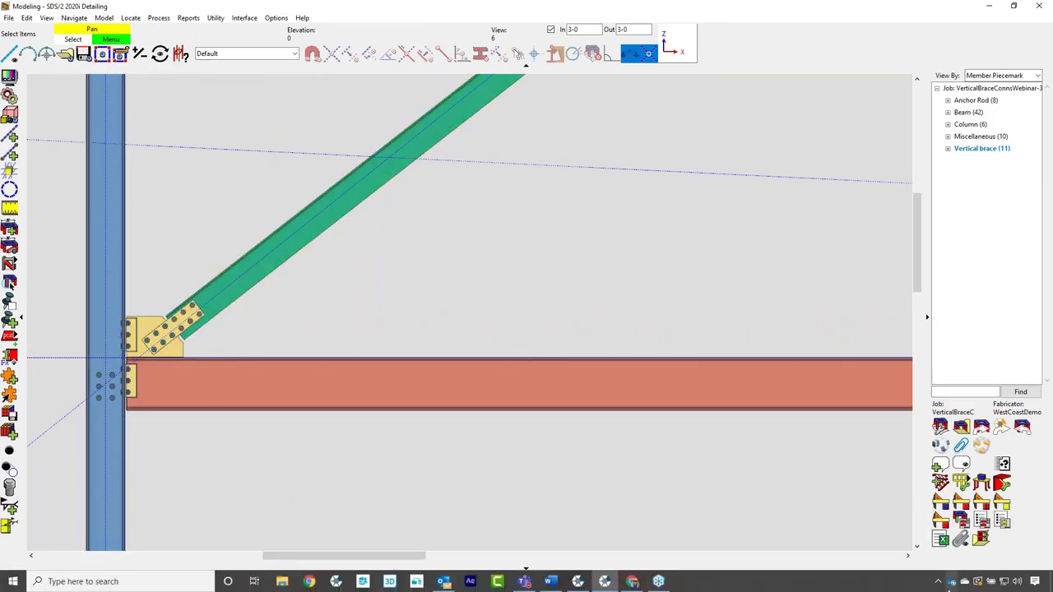
pyautogui.click(1017, 581)
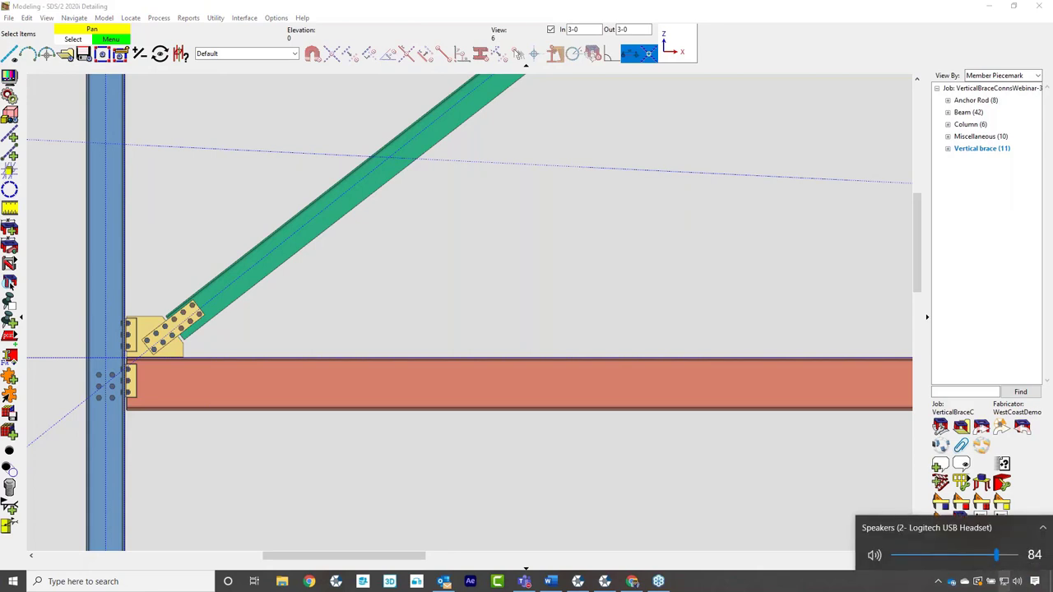
pyautogui.scroll(-20, 999, 569)
pyautogui.click(505, 432)
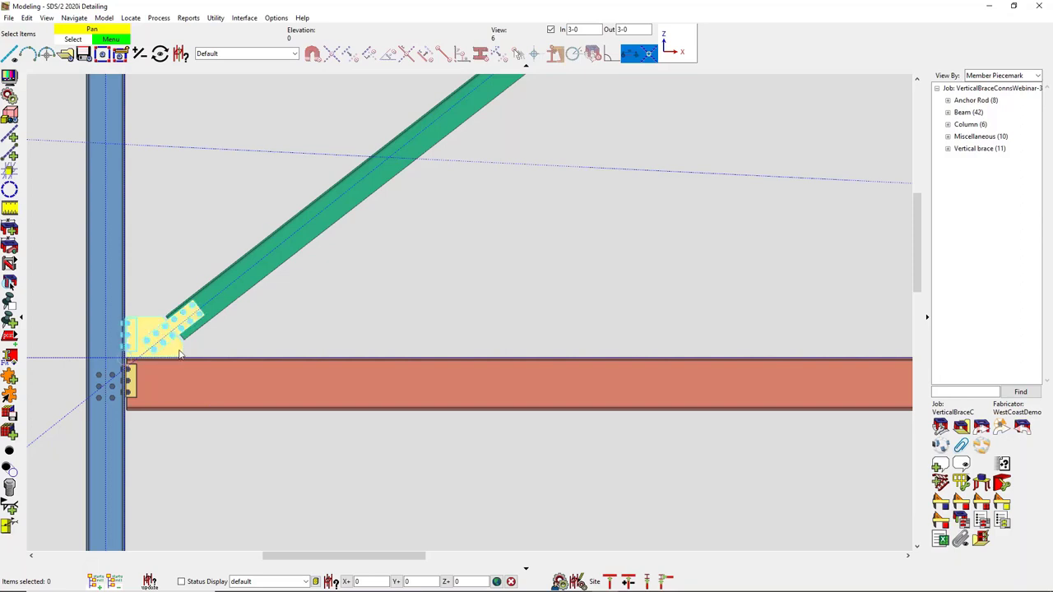
# Step: Take a closer look at the brace gusset and the beam end connection beneath it at the outer column
pyautogui.scroll(2, 205, 340)
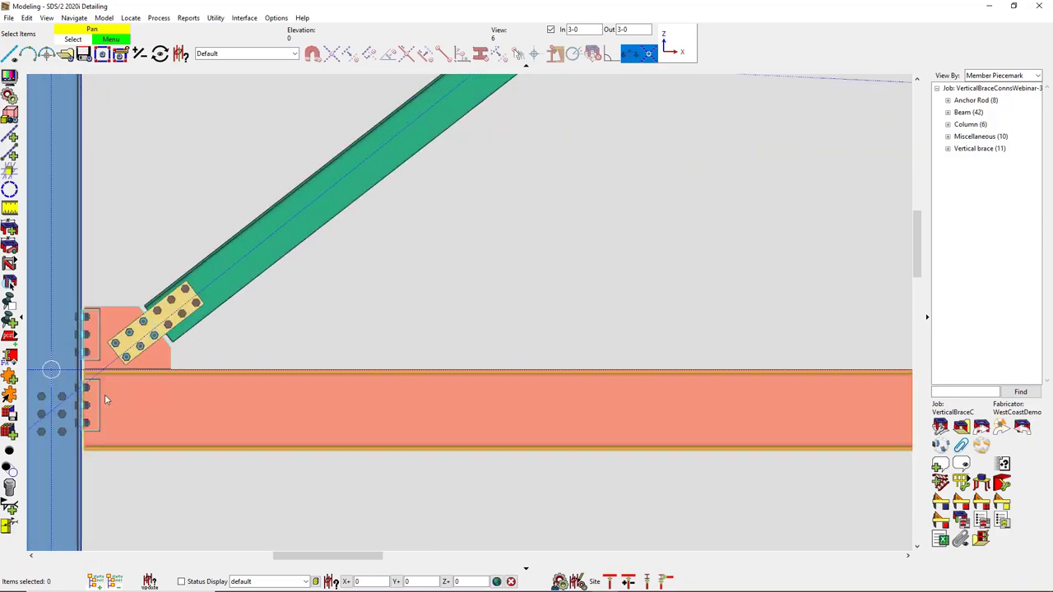
pyautogui.moveTo(155, 401); pyautogui.dragTo(203, 347, button='middle')
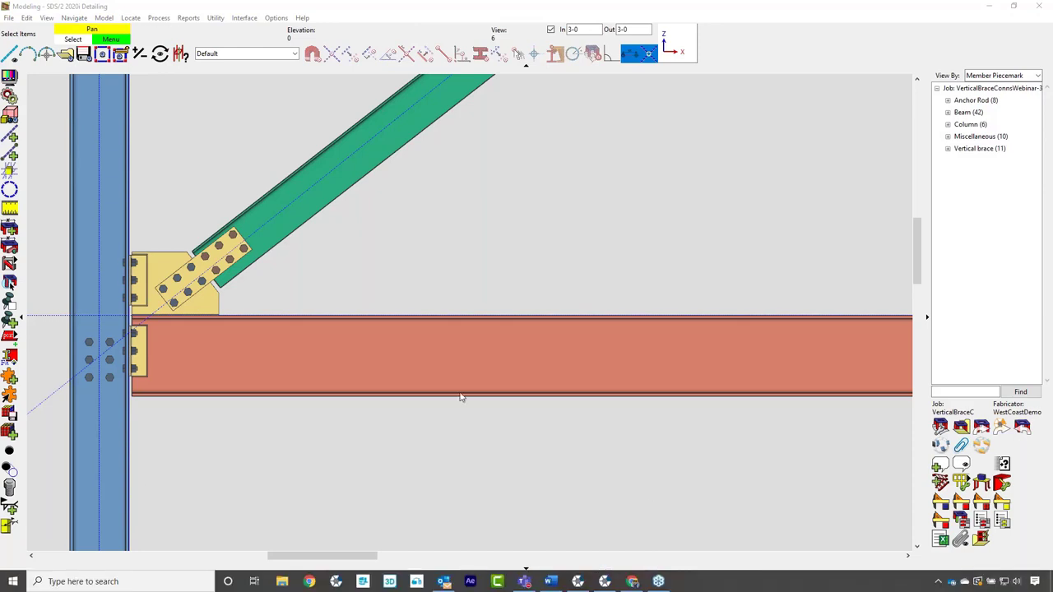
pyautogui.scroll(-2, 236, 307)
pyautogui.scroll(-3, 236, 307)
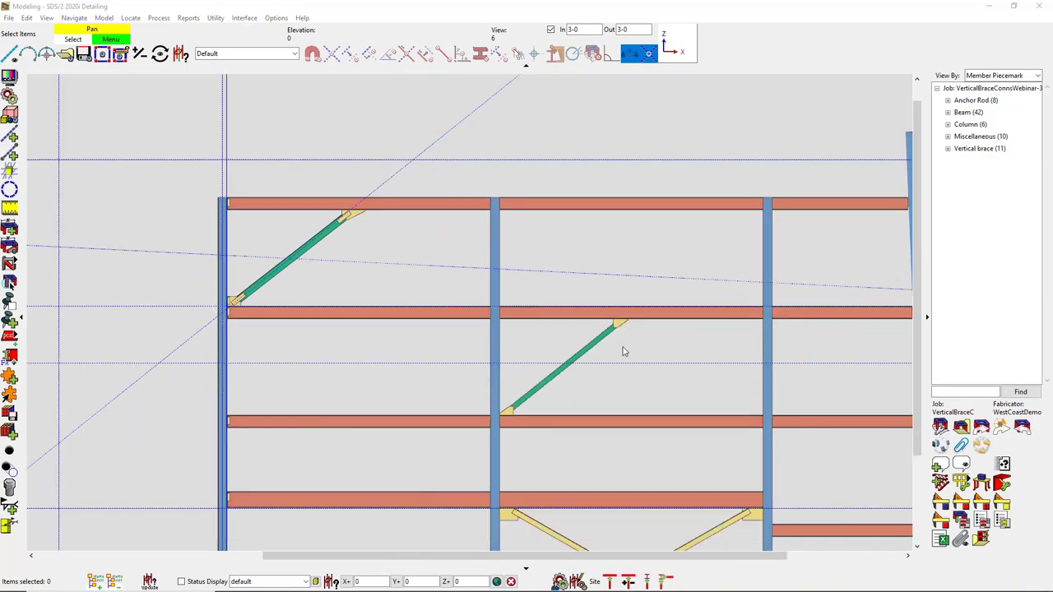
# Step: Turn off the view's In/Out depth limits and inspect the rod brace with turnbuckle beyond the end column
pyautogui.scroll(3, 622, 352)
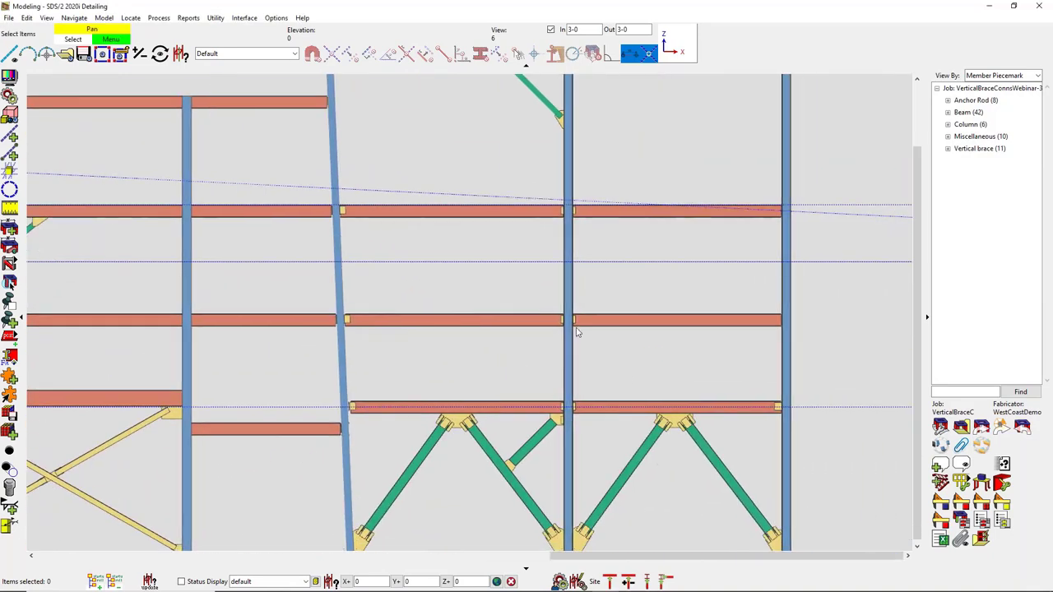
pyautogui.click(550, 29)
pyautogui.scroll(5, 874, 430)
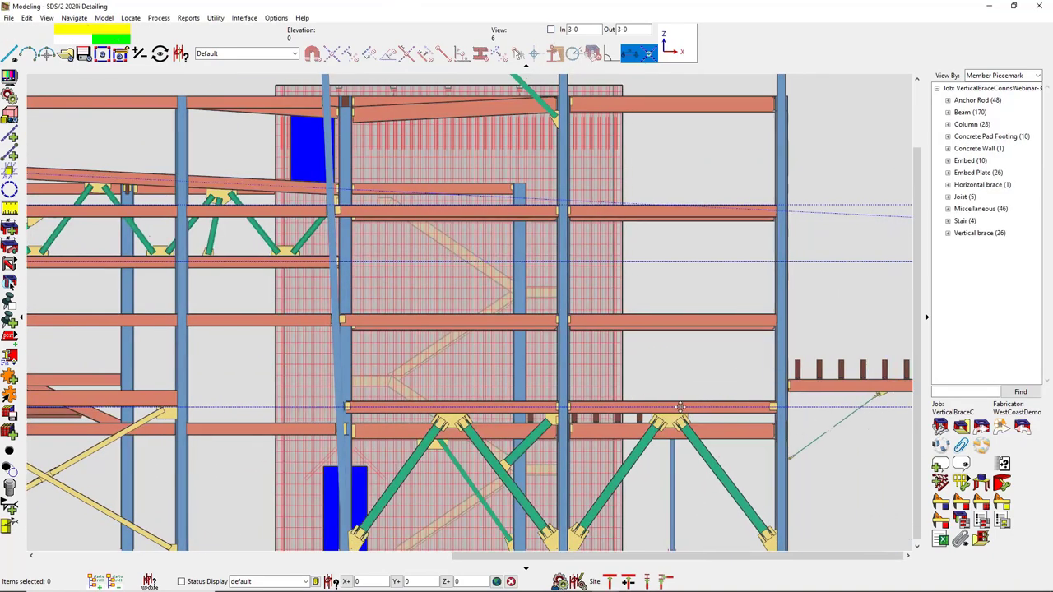
pyautogui.scroll(2, 418, 364)
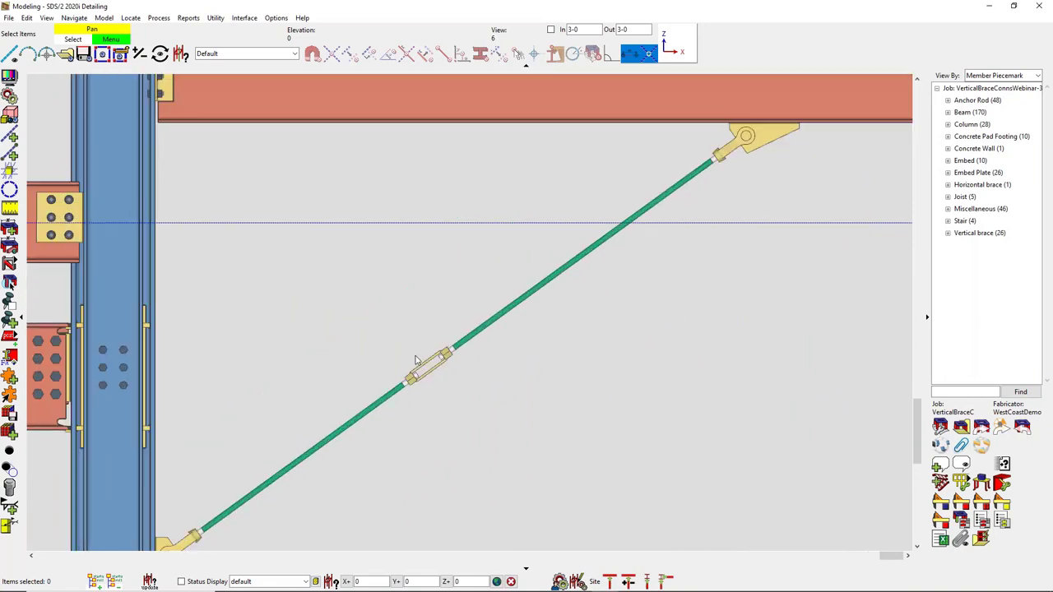
pyautogui.scroll(2, 427, 364)
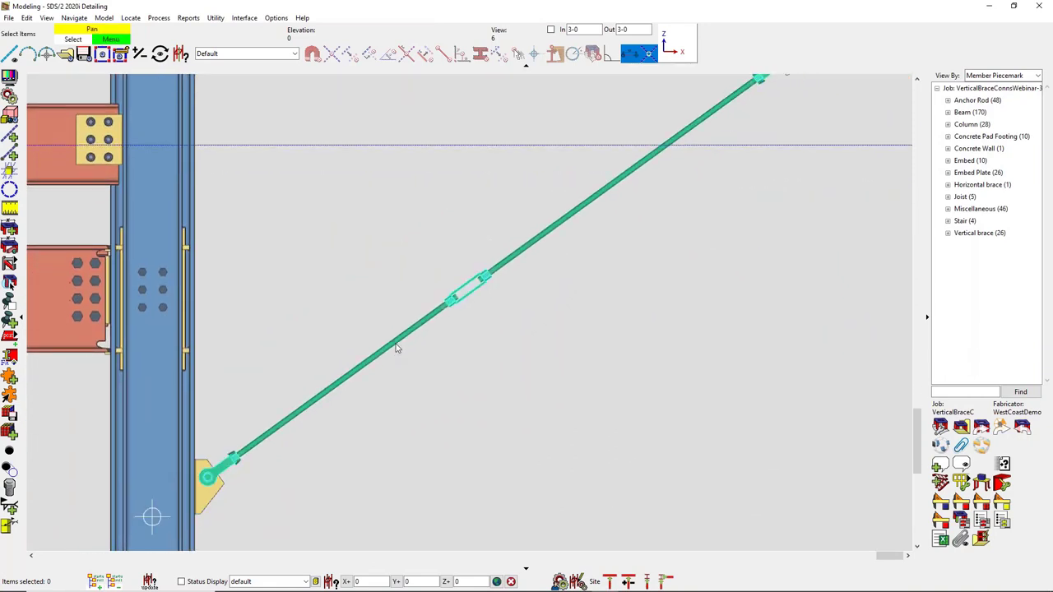
pyautogui.moveTo(400, 348); pyautogui.dragTo(251, 362, button='middle')
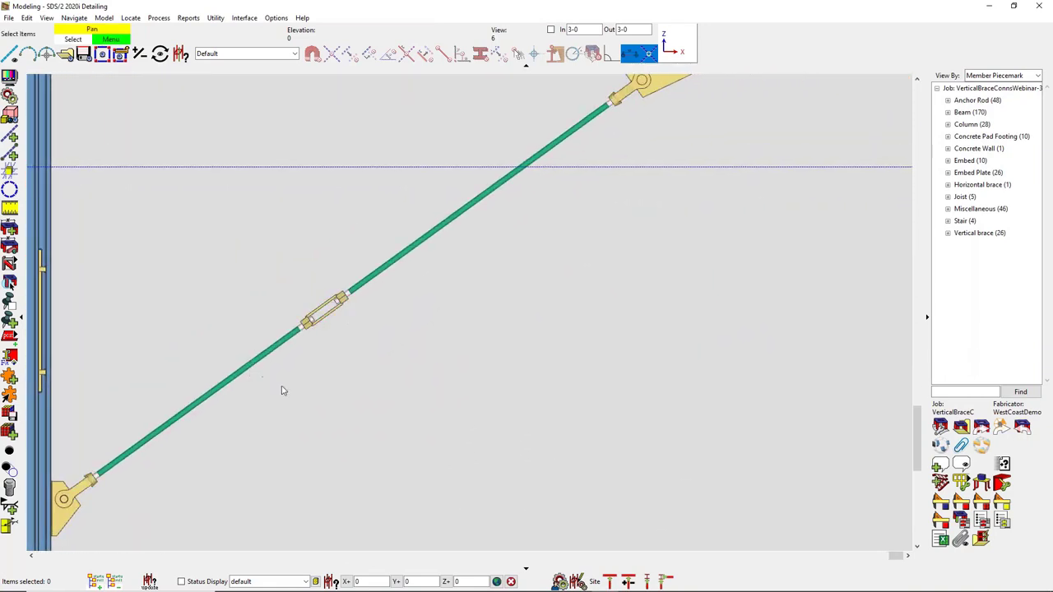
# Step: Open the settings of the rod brace with turnbuckle and set its Seismic brace option to No
pyautogui.click(347, 441)
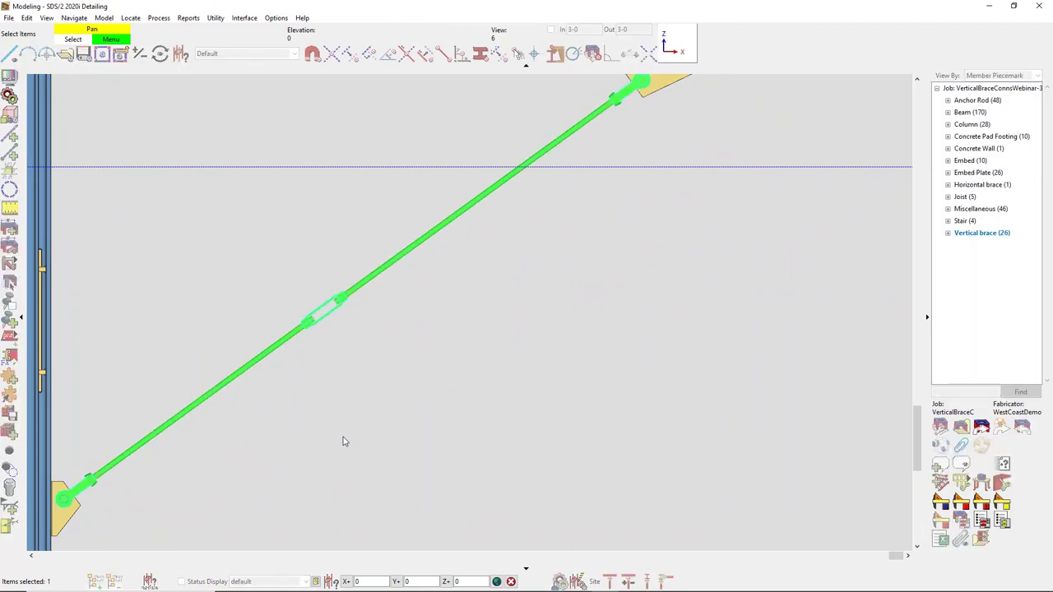
pyautogui.doubleClick(344, 442)
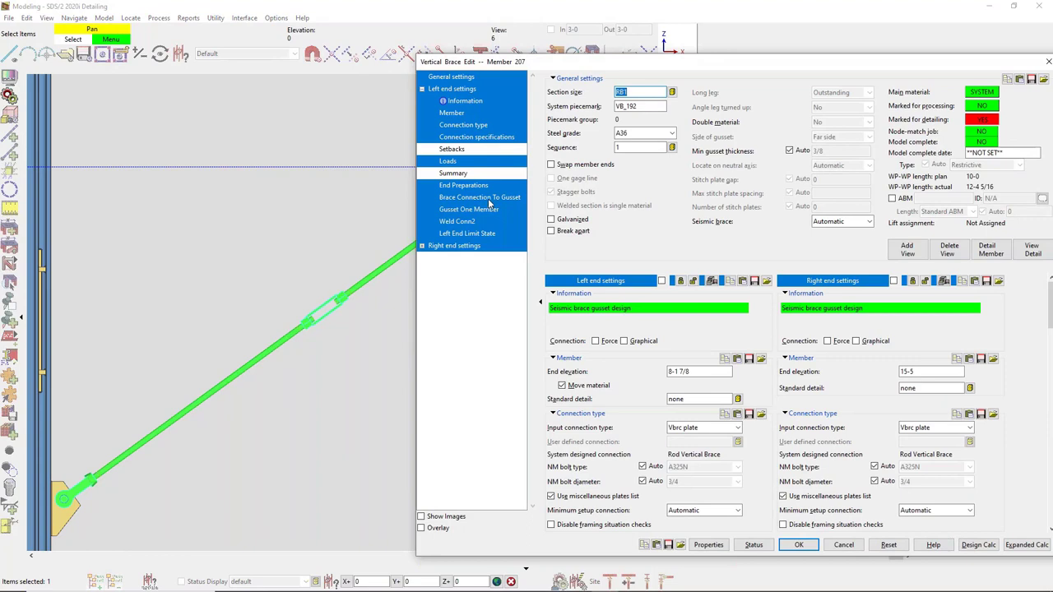
pyautogui.click(843, 221)
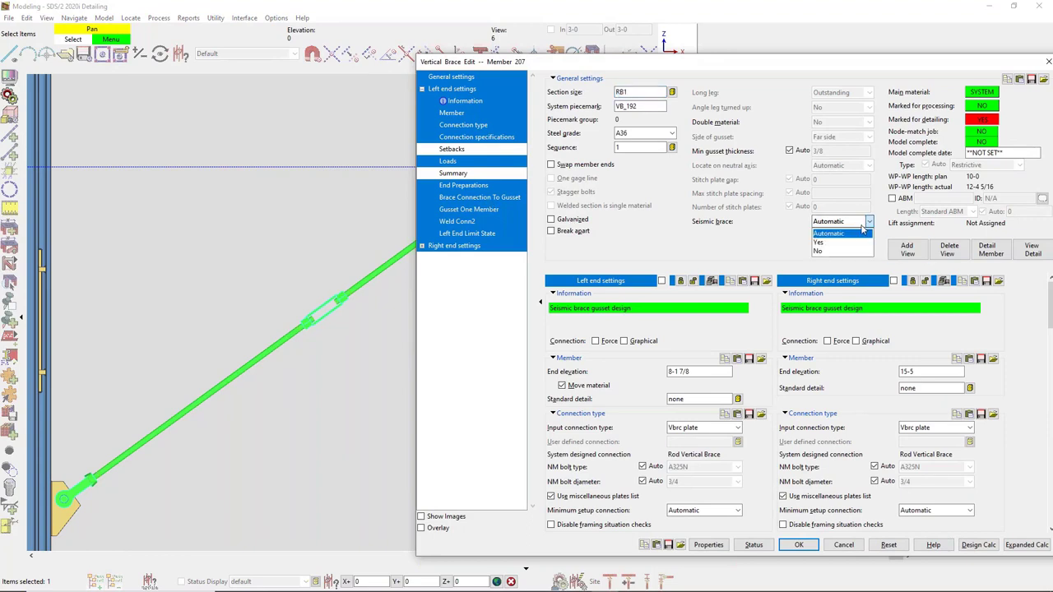
pyautogui.click(523, 222)
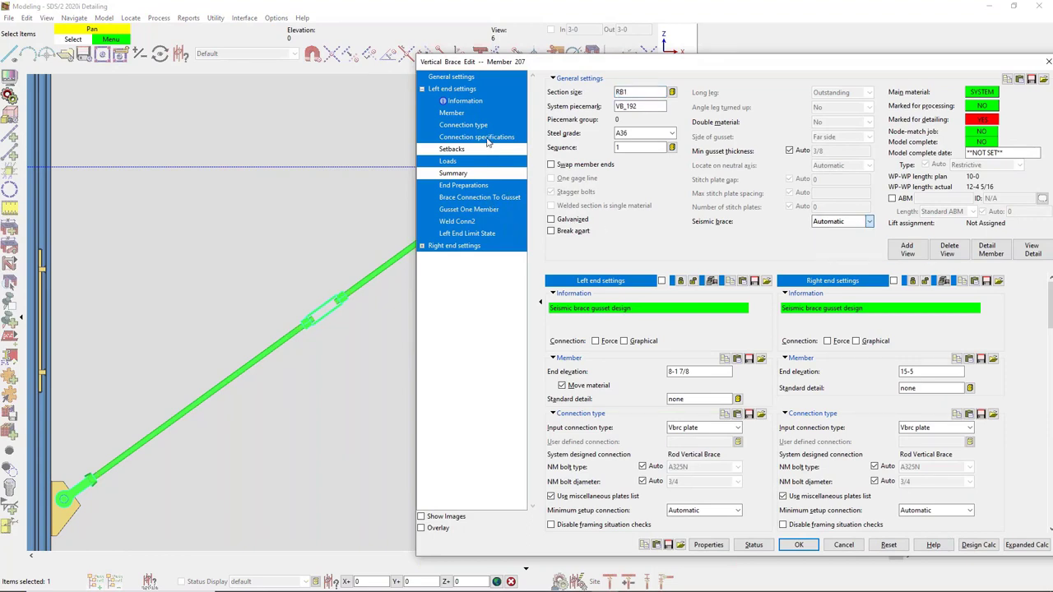
# Step: Set the rod length at the brace's left end to 5-0 and apply the change to all VB_192 braces
pyautogui.click(482, 199)
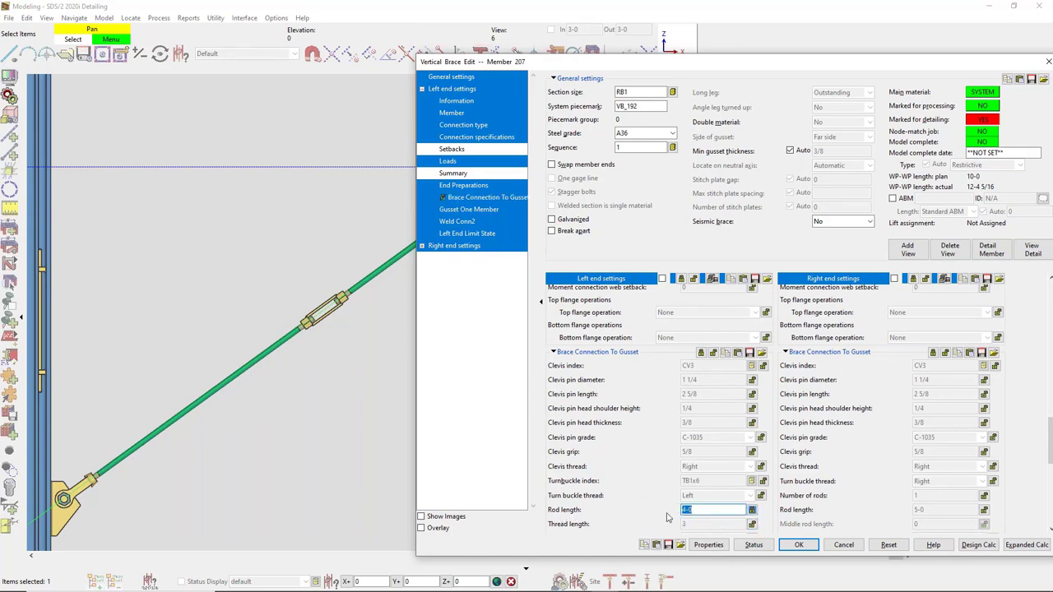
pyautogui.write('5-')
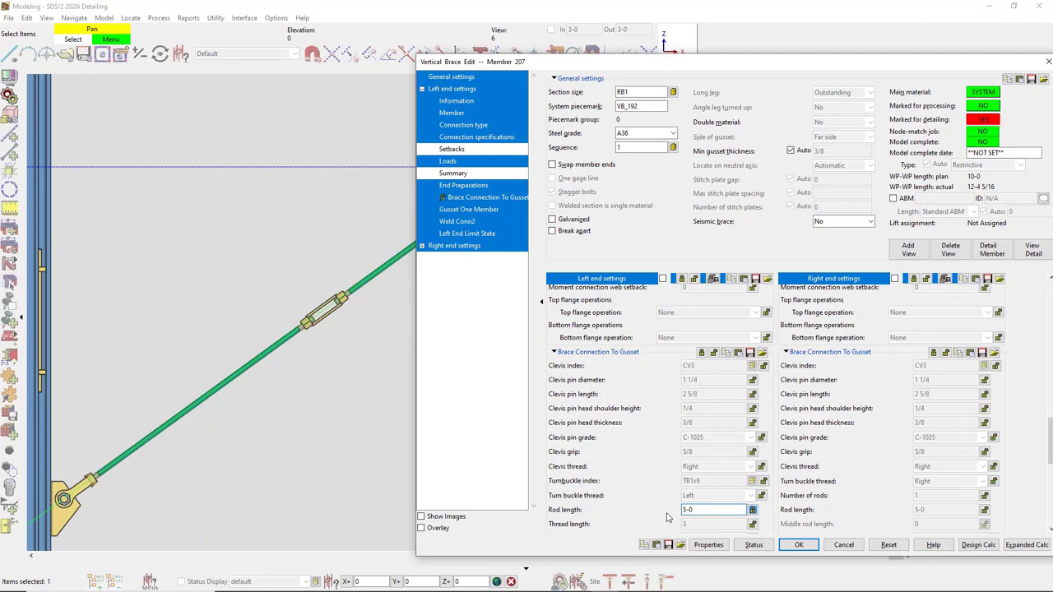
pyautogui.press('Return')
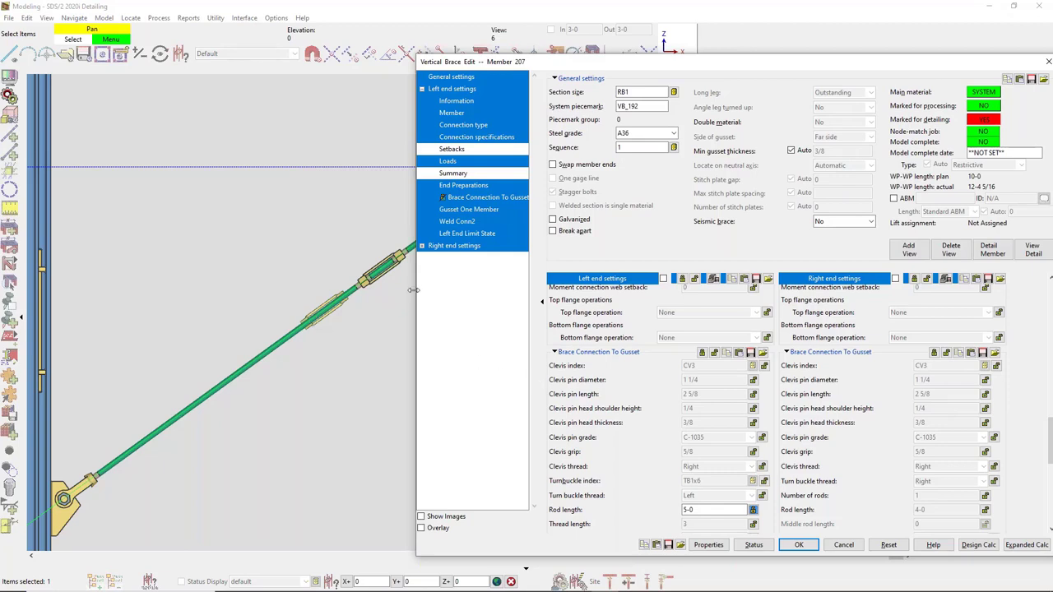
pyautogui.click(797, 545)
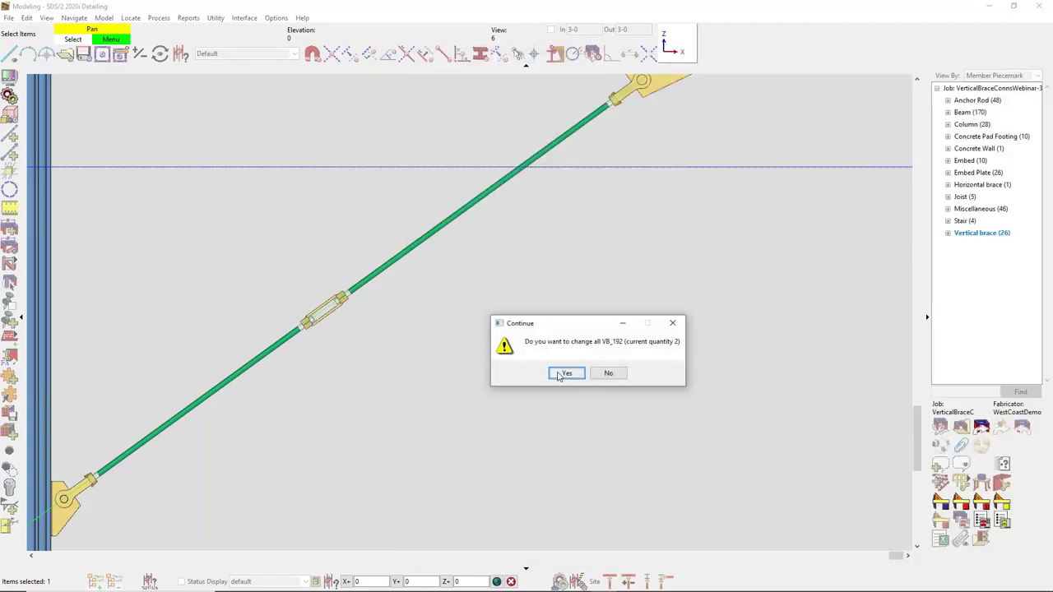
pyautogui.click(566, 373)
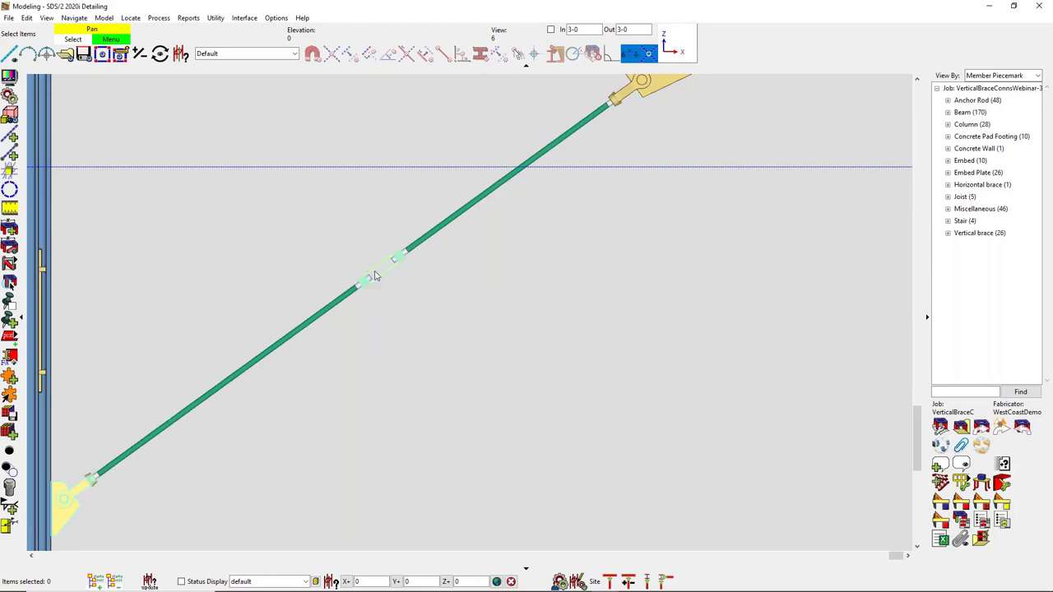
# Step: Open erection view 3 and examine the lower gusset connections of the ground-floor chevron HSS braces
pyautogui.moveTo(382, 271); pyautogui.dragTo(411, 174, button='middle')
pyautogui.scroll(-3, 432, 181)
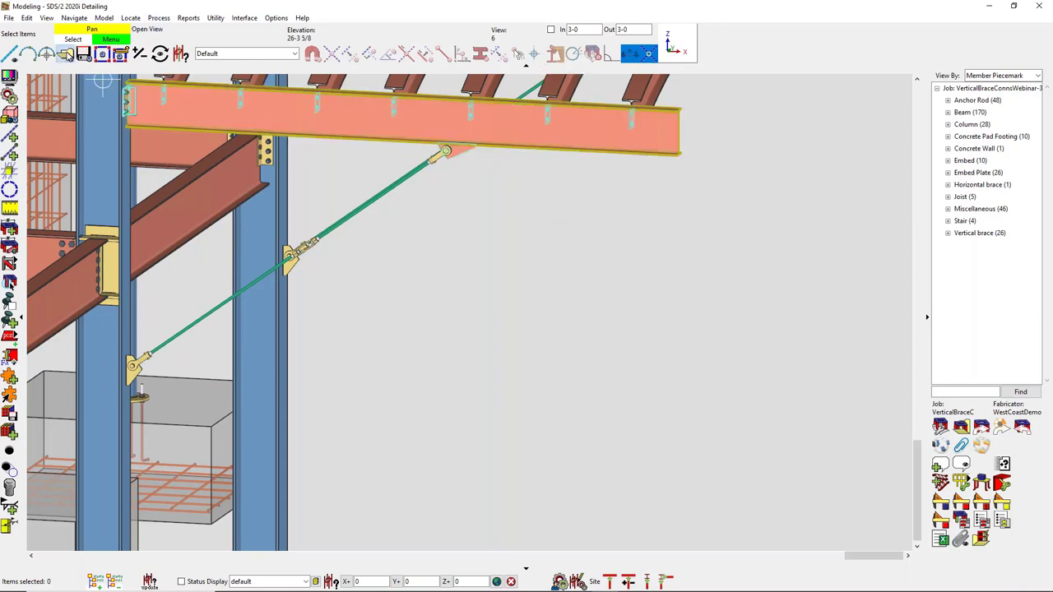
pyautogui.click(65, 53)
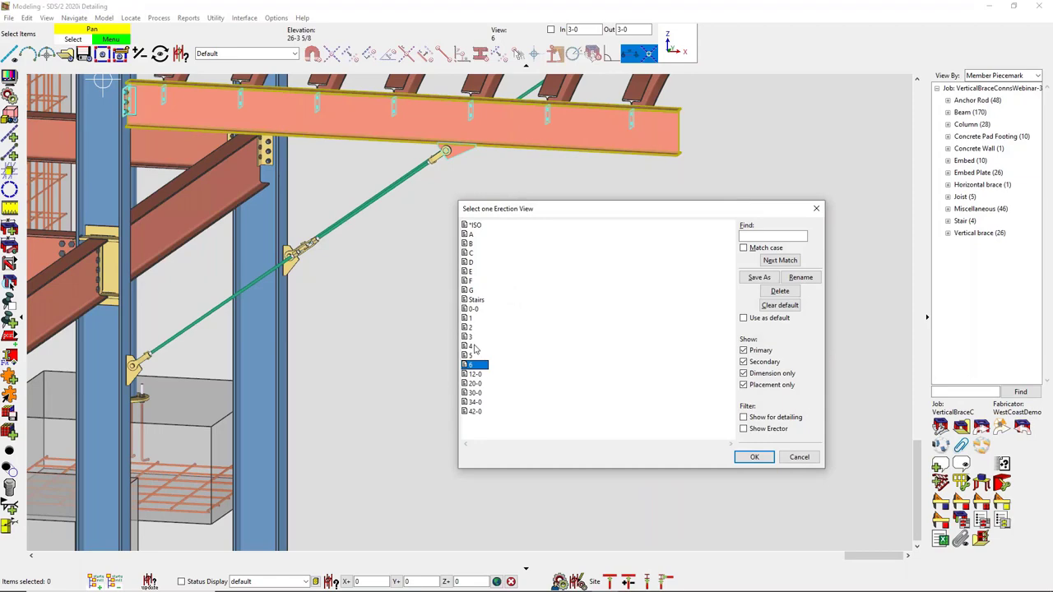
pyautogui.doubleClick(471, 338)
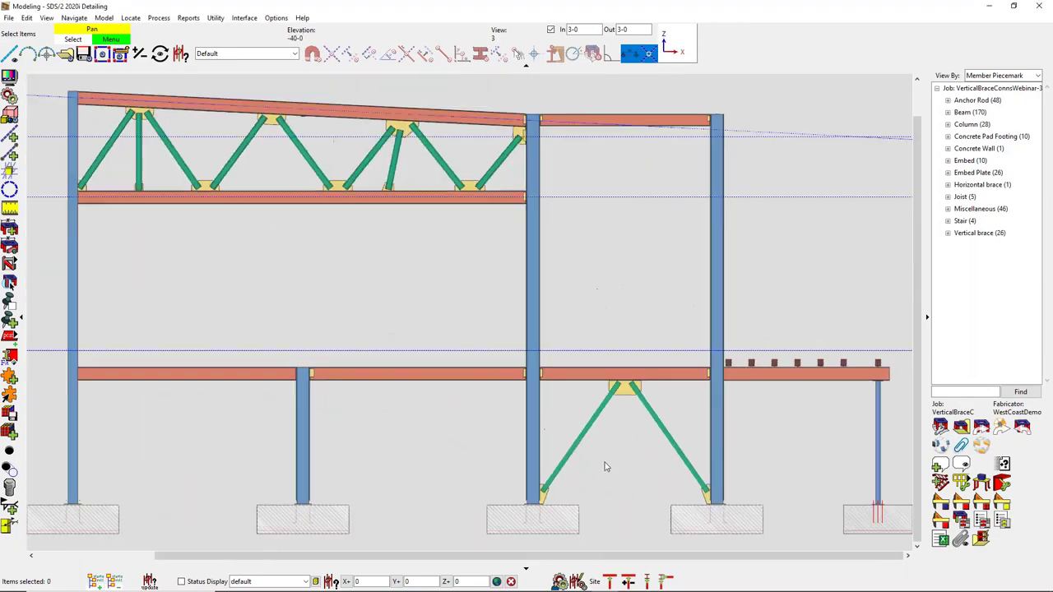
pyautogui.scroll(2, 671, 483)
pyautogui.moveTo(669, 458); pyautogui.dragTo(494, 334, button='middle')
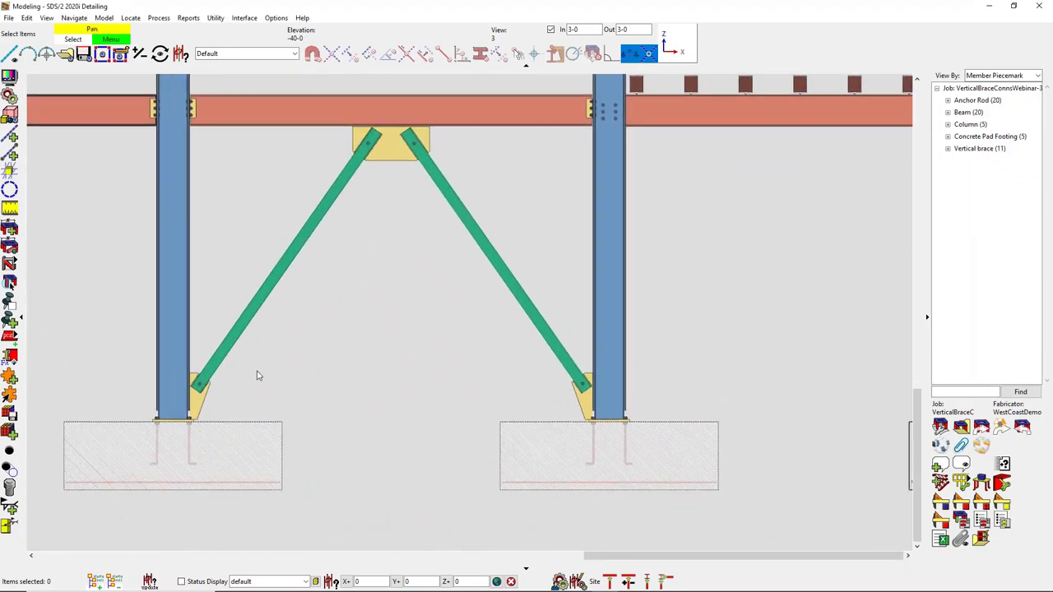
pyautogui.scroll(2, 204, 386)
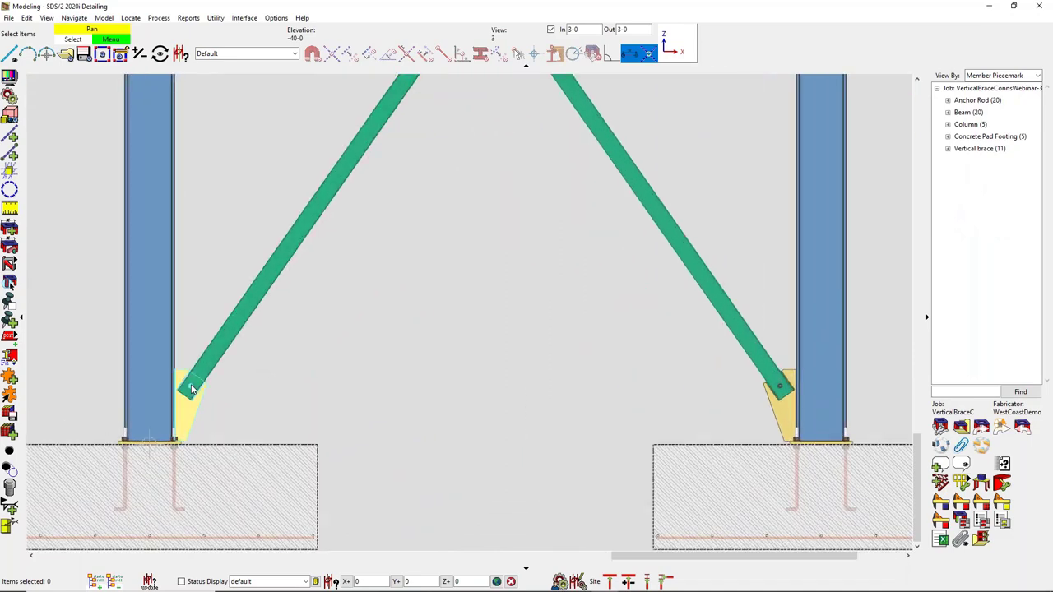
# Step: Review the HSS erection bolts choices for vertical braces in the fabricator's Member Detailing/Fabrication Options without changing them
pyautogui.click(278, 18)
pyautogui.moveTo(321, 51)
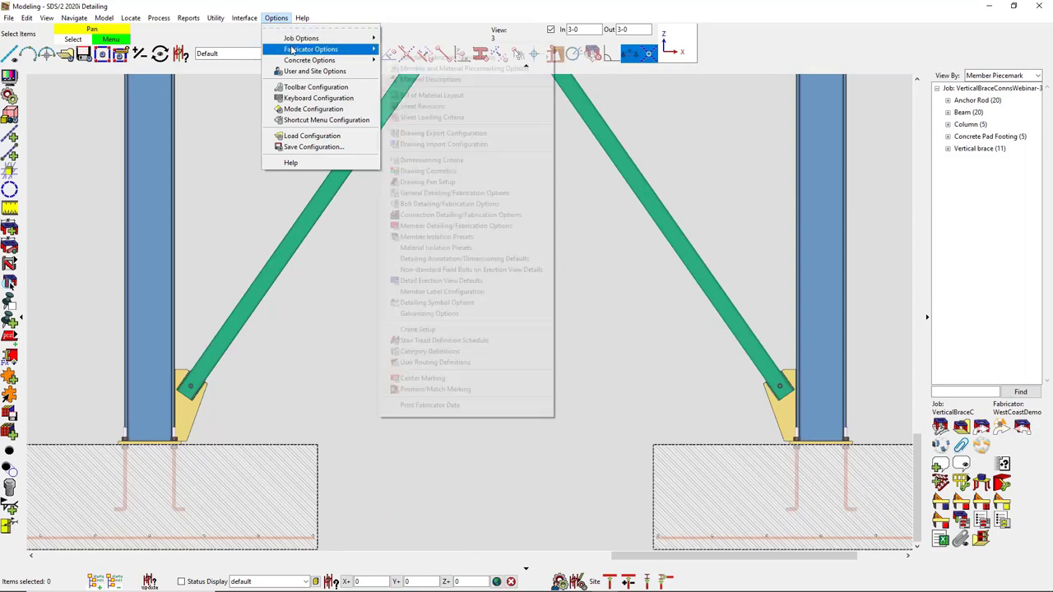
pyautogui.moveTo(440, 63)
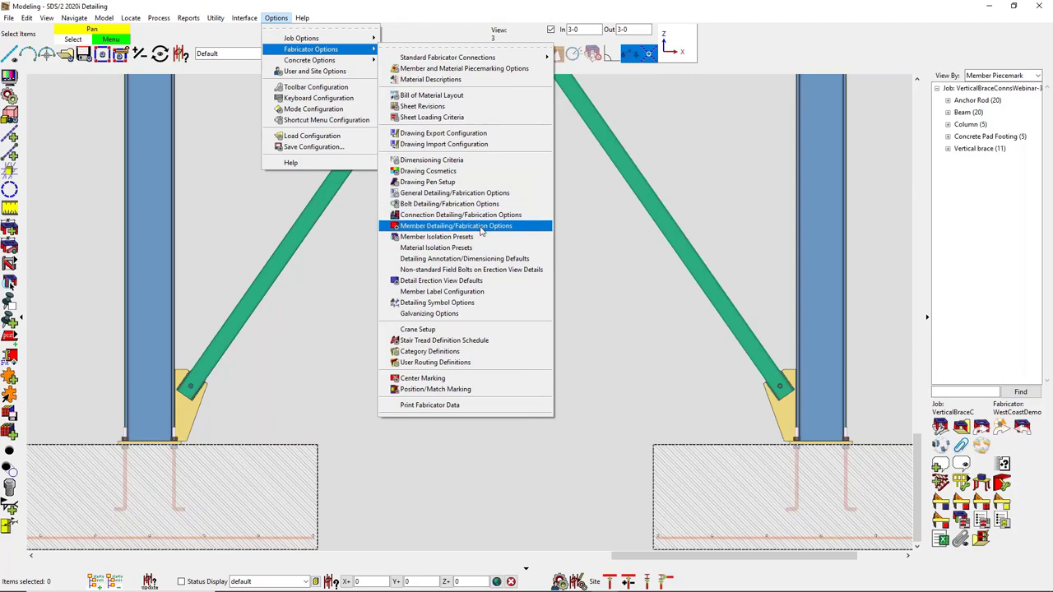
pyautogui.click(482, 227)
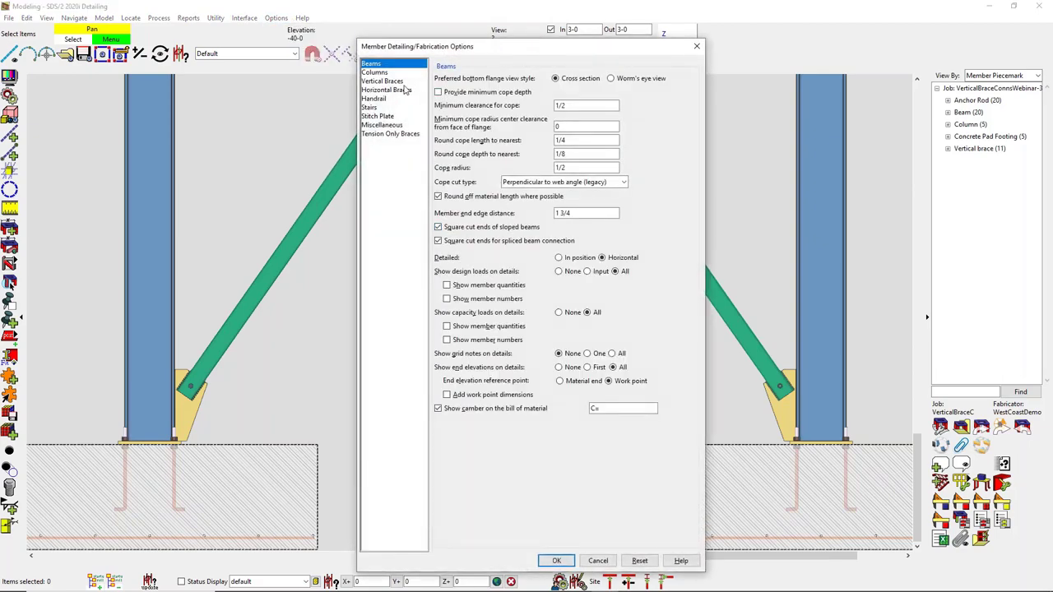
pyautogui.click(386, 80)
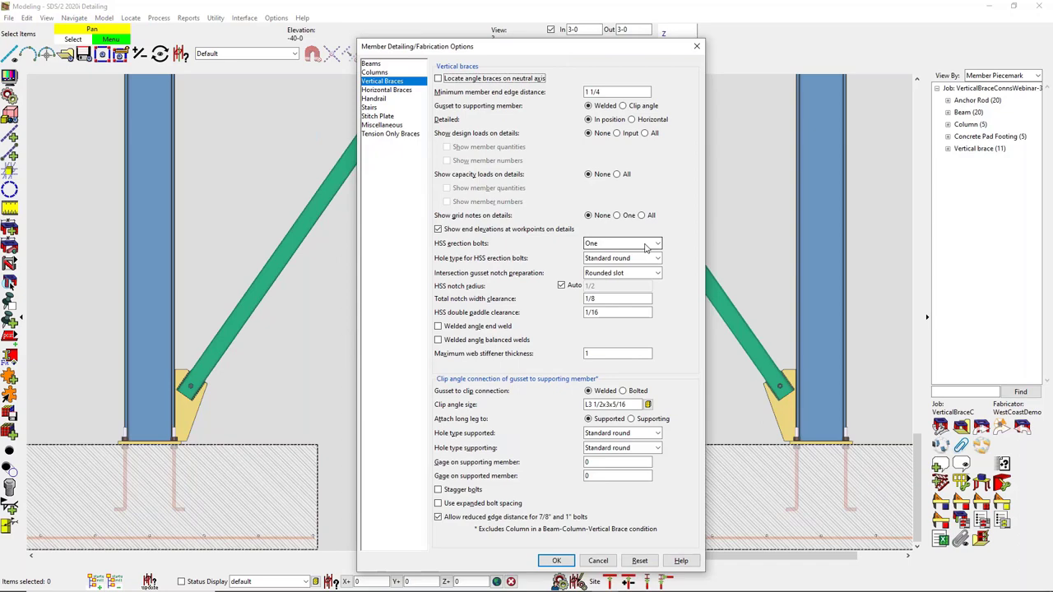
pyautogui.click(645, 247)
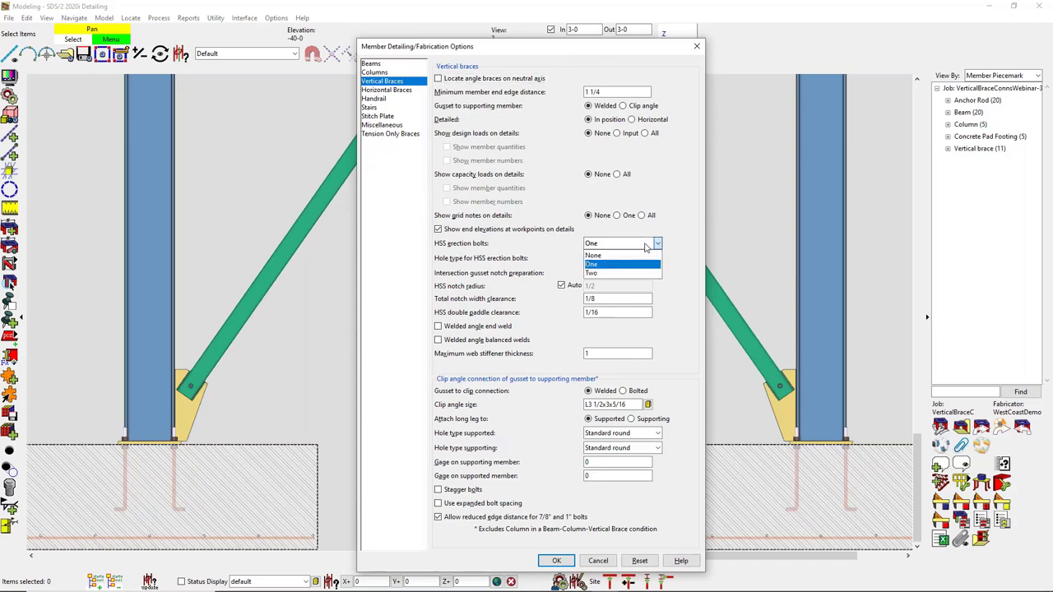
pyautogui.click(689, 232)
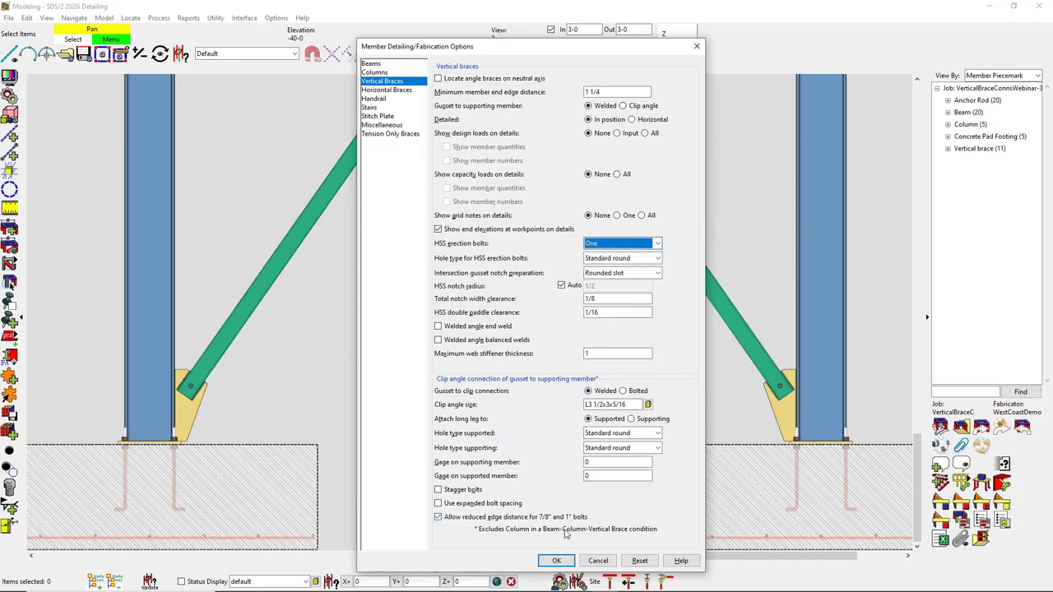
pyautogui.click(588, 561)
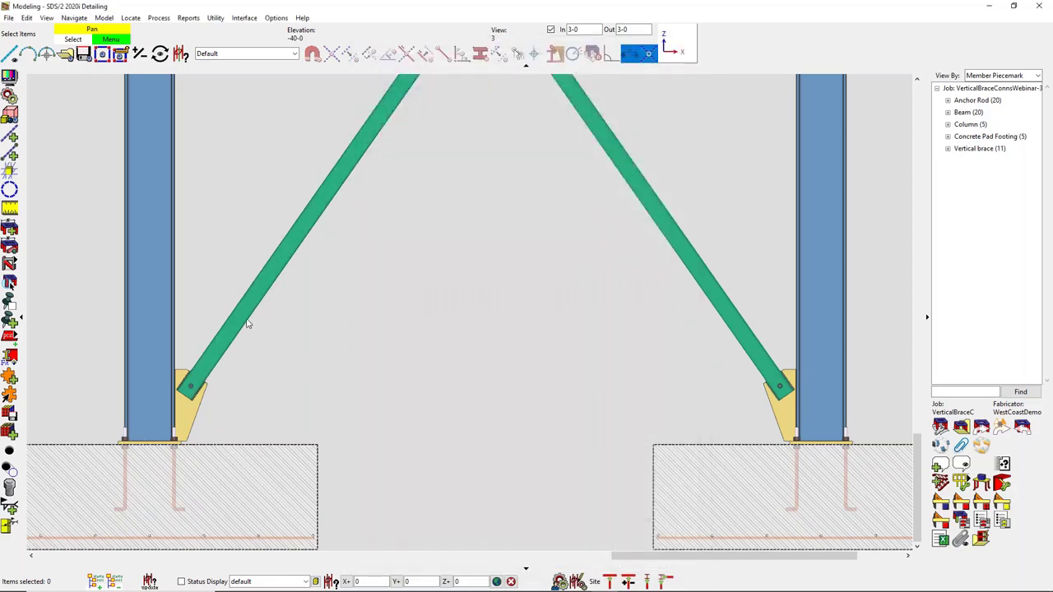
# Step: Set the erection bolts at the left end of the left chevron HSS brace to Two
pyautogui.click(310, 358)
pyautogui.doubleClick(324, 358)
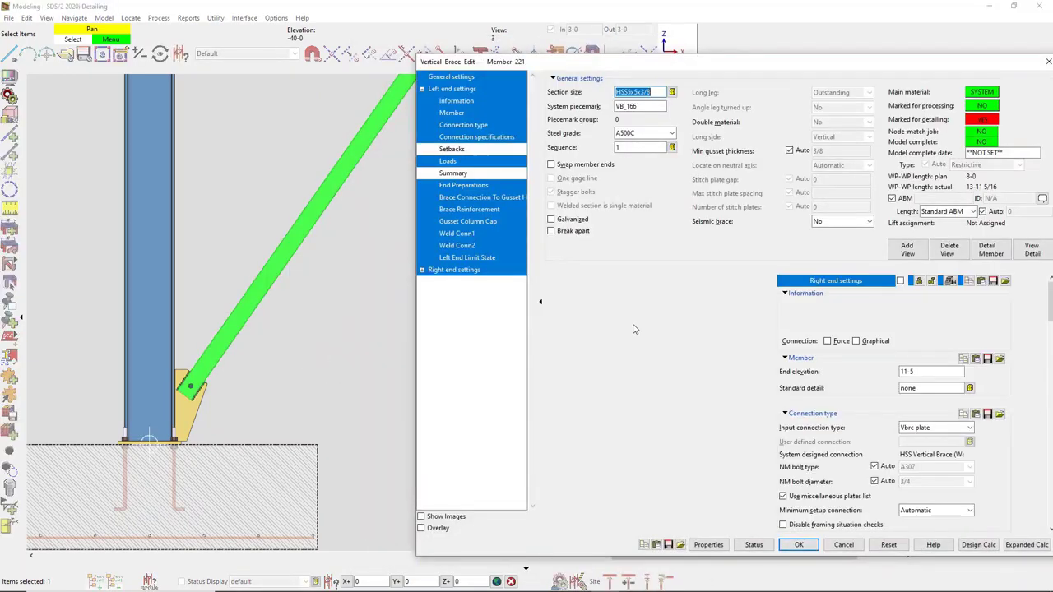
pyautogui.click(492, 140)
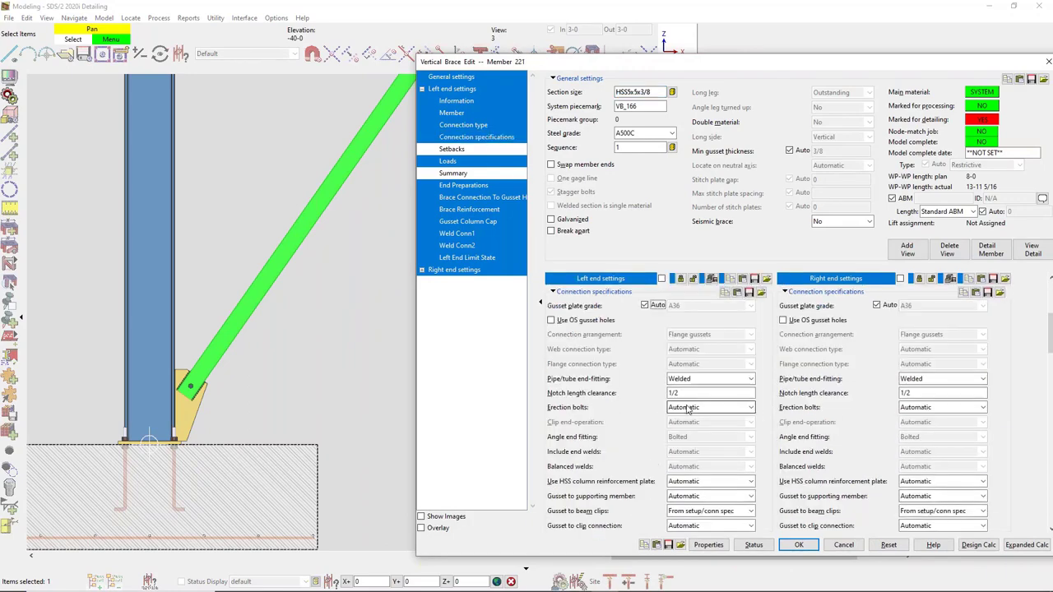
pyautogui.click(688, 407)
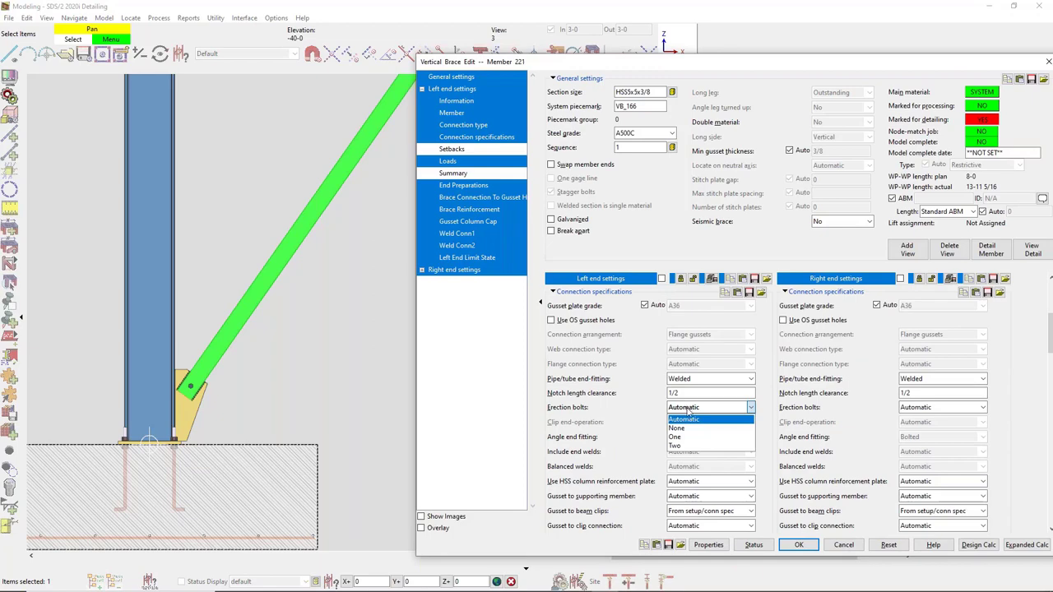
pyautogui.click(696, 449)
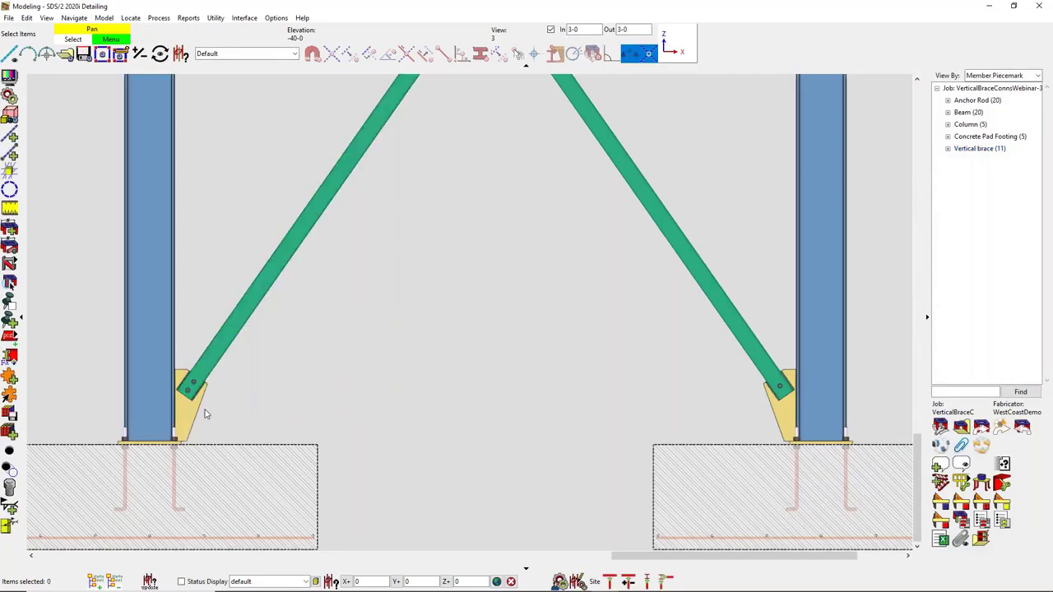
# Step: Reopen the left chevron HSS brace and try Bolted, followed by Paddle plate, as its left-end Pipe/tube end-fitting
pyautogui.scroll(-1, 266, 376)
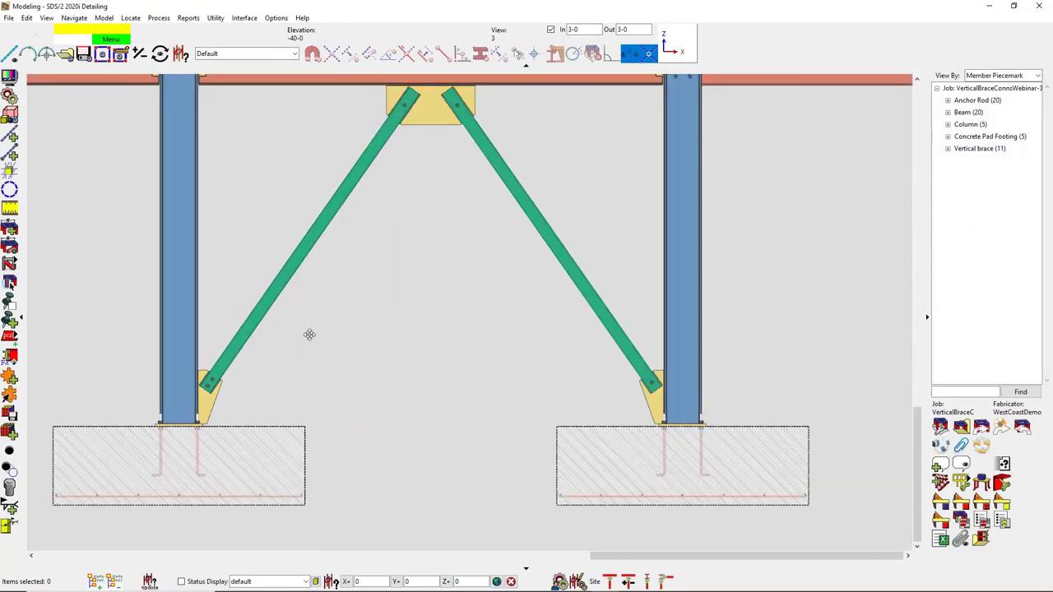
pyautogui.moveTo(309, 334); pyautogui.dragTo(273, 369, button='middle')
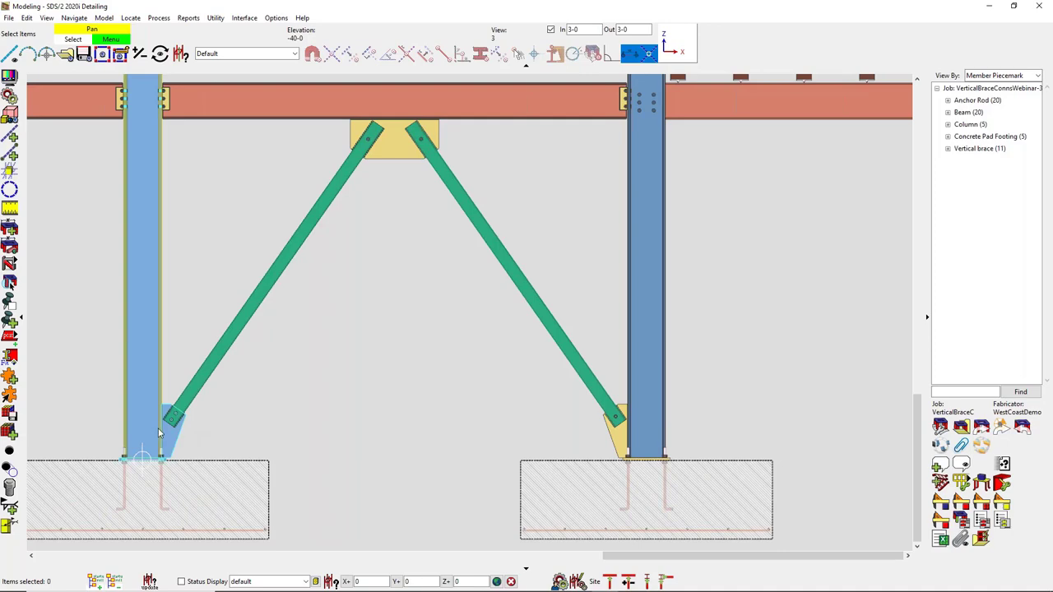
pyautogui.scroll(5, 161, 426)
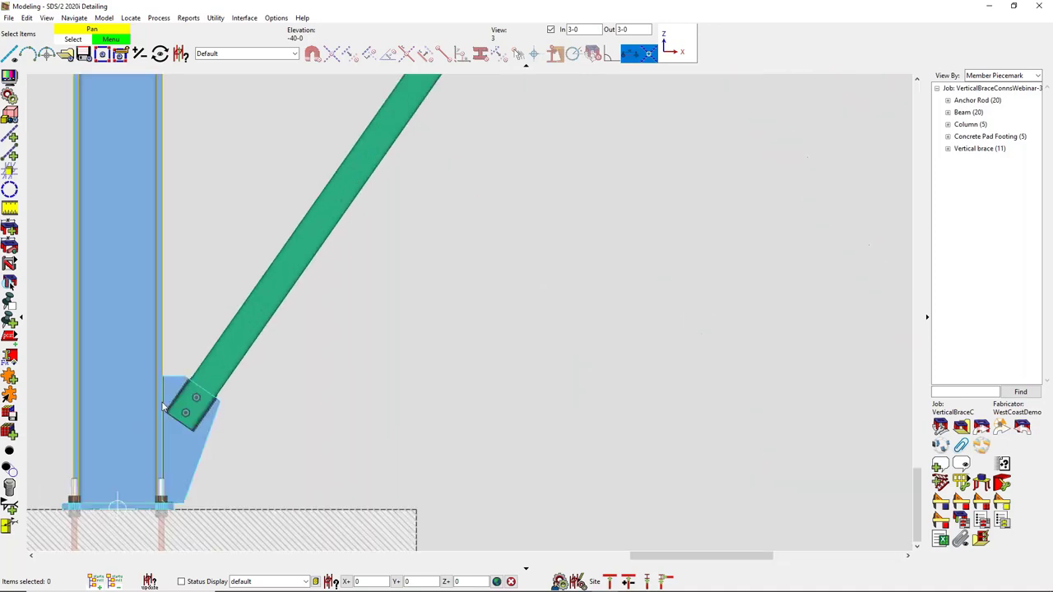
pyautogui.scroll(-6, 188, 360)
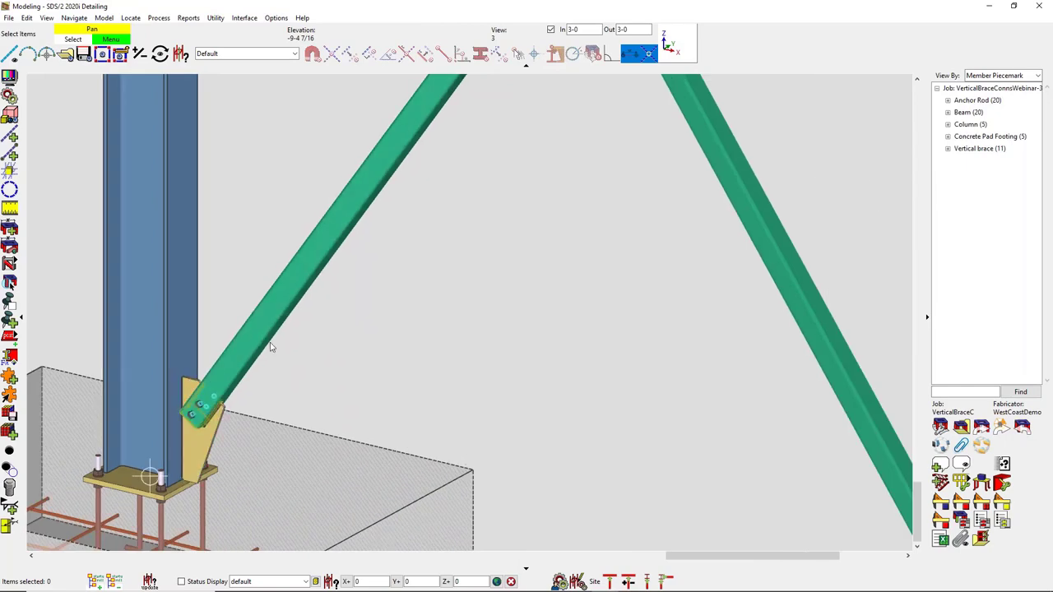
pyautogui.click(336, 391)
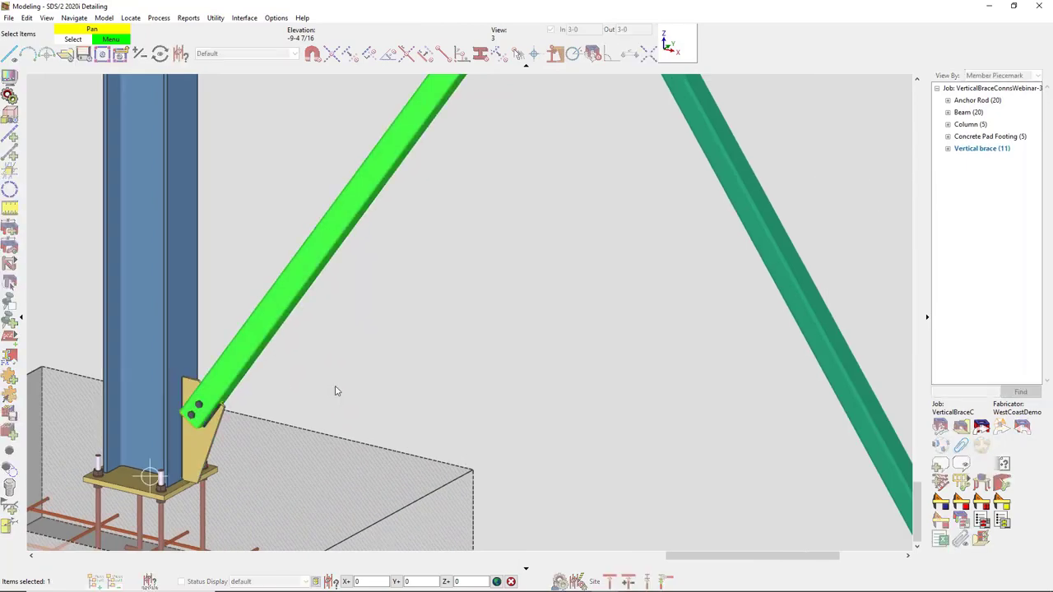
pyautogui.doubleClick(334, 384)
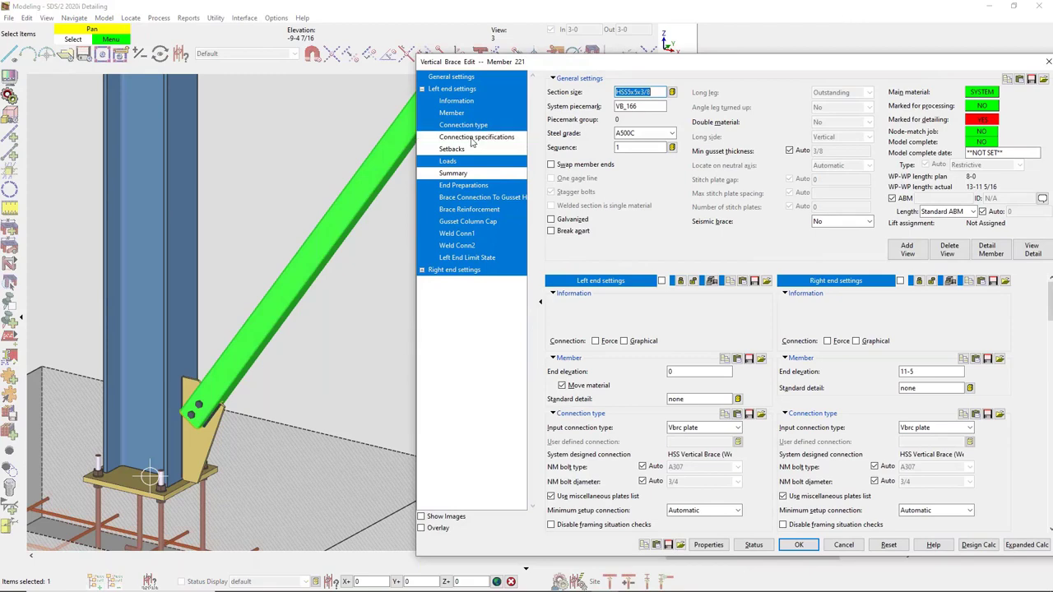
pyautogui.scroll(-5, 639, 379)
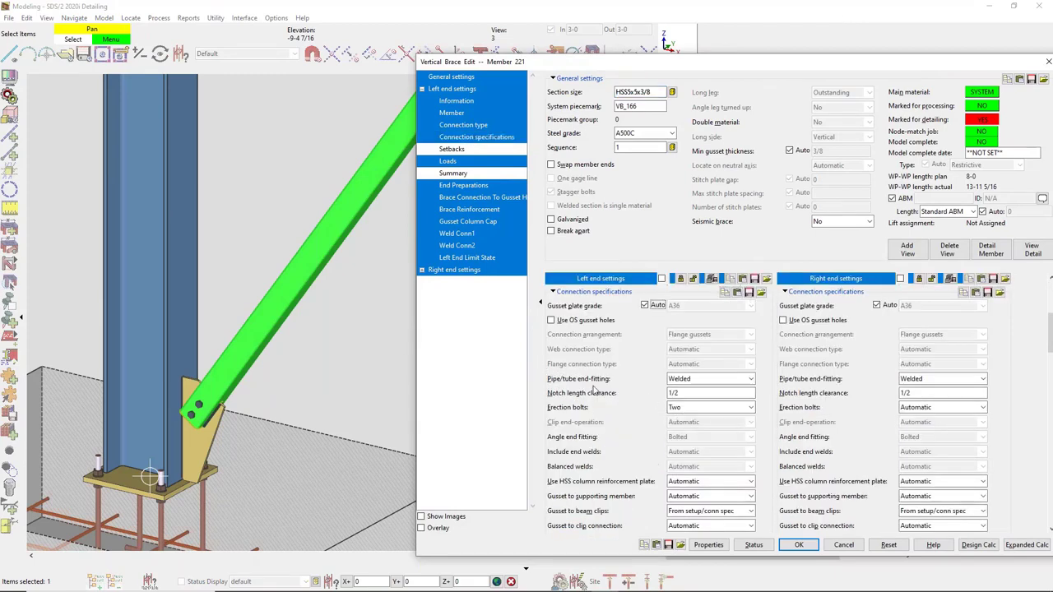
pyautogui.click(688, 382)
pyautogui.click(690, 399)
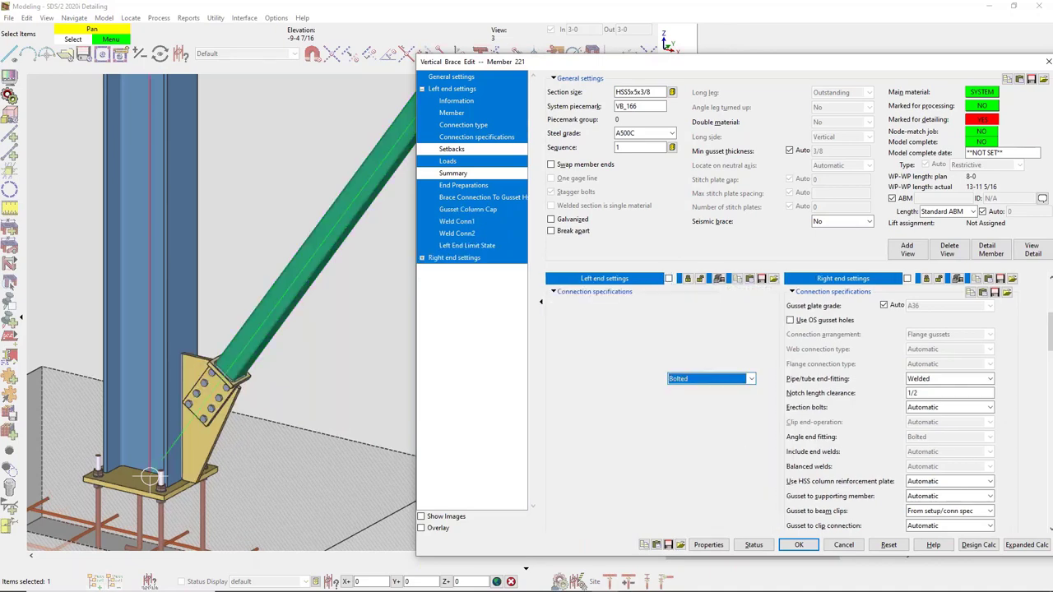
pyautogui.click(689, 383)
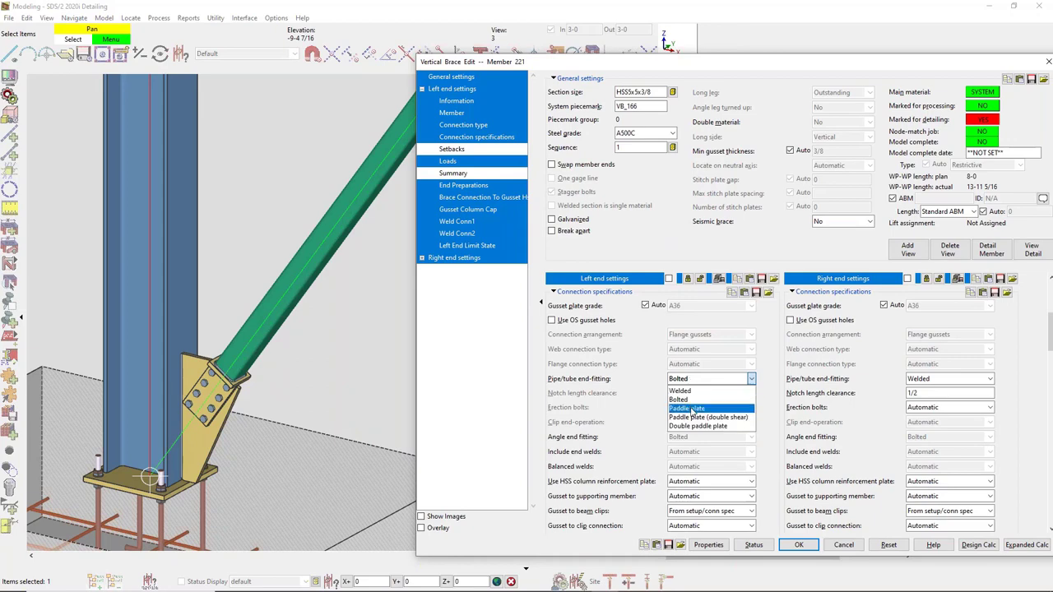
pyautogui.click(691, 409)
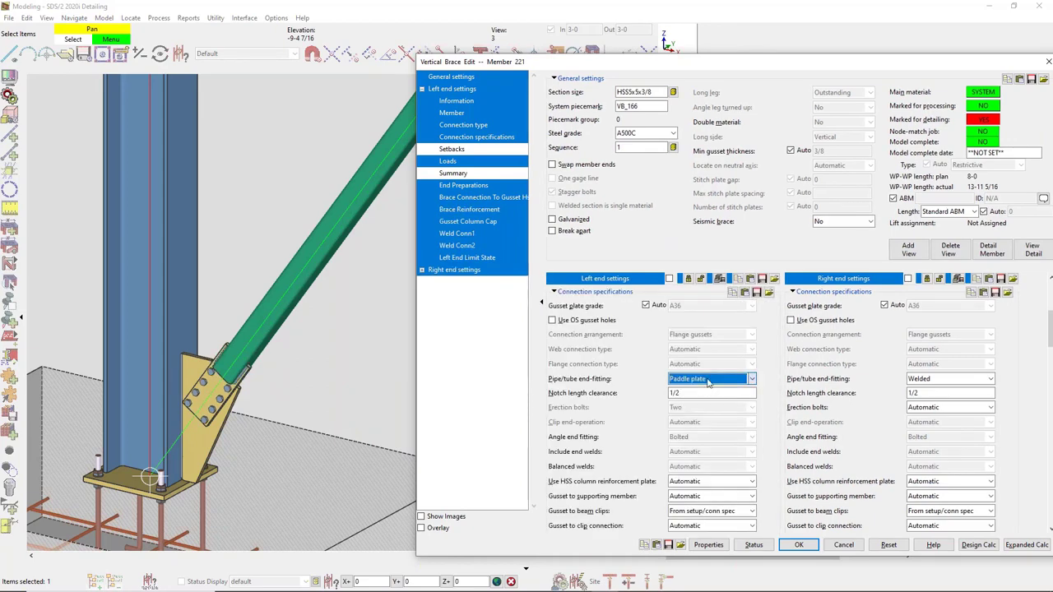
# Step: Try Paddle plate (double shear) as the brace's left-end Pipe/tube end-fitting, and apply Double paddle plate instead
pyautogui.click(707, 383)
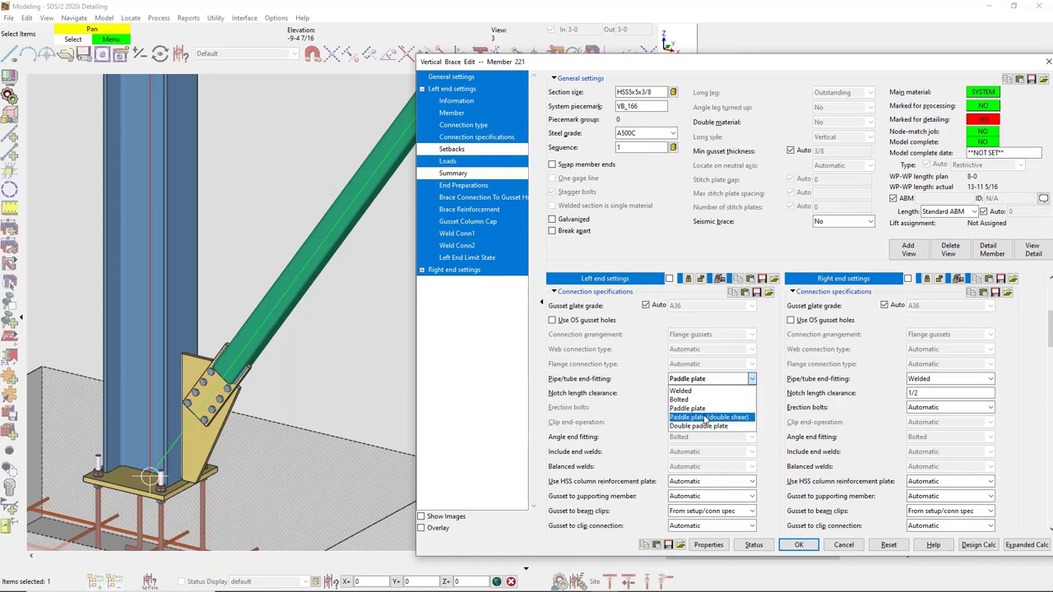
pyautogui.click(705, 418)
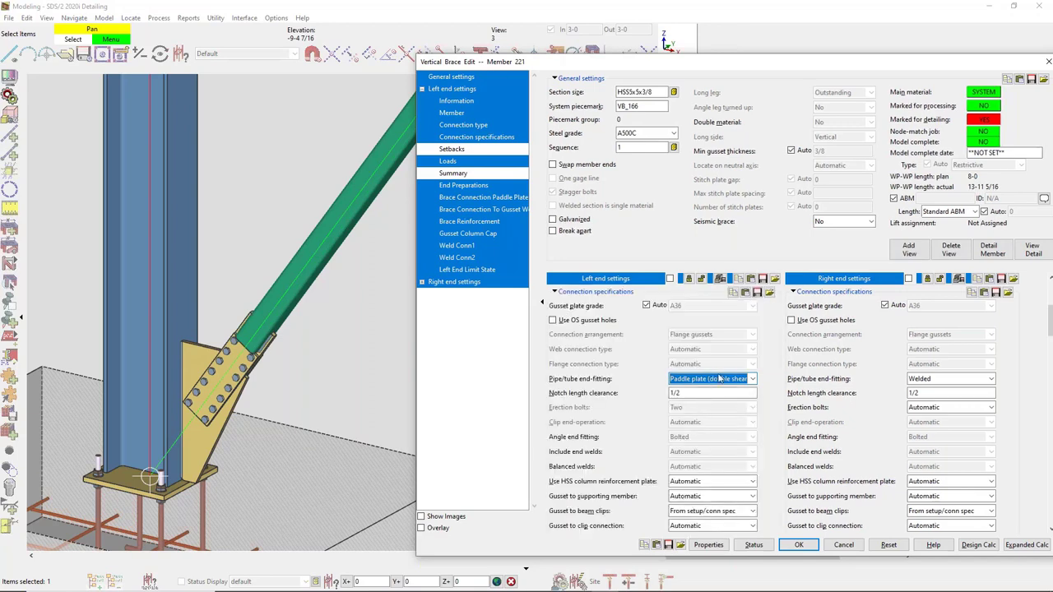
pyautogui.click(720, 378)
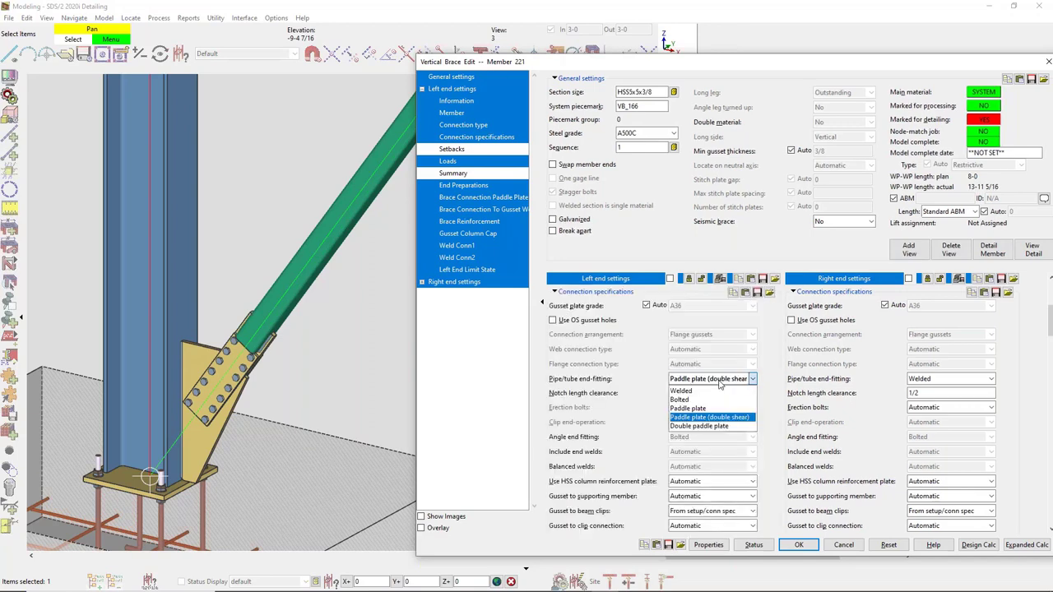
pyautogui.click(710, 427)
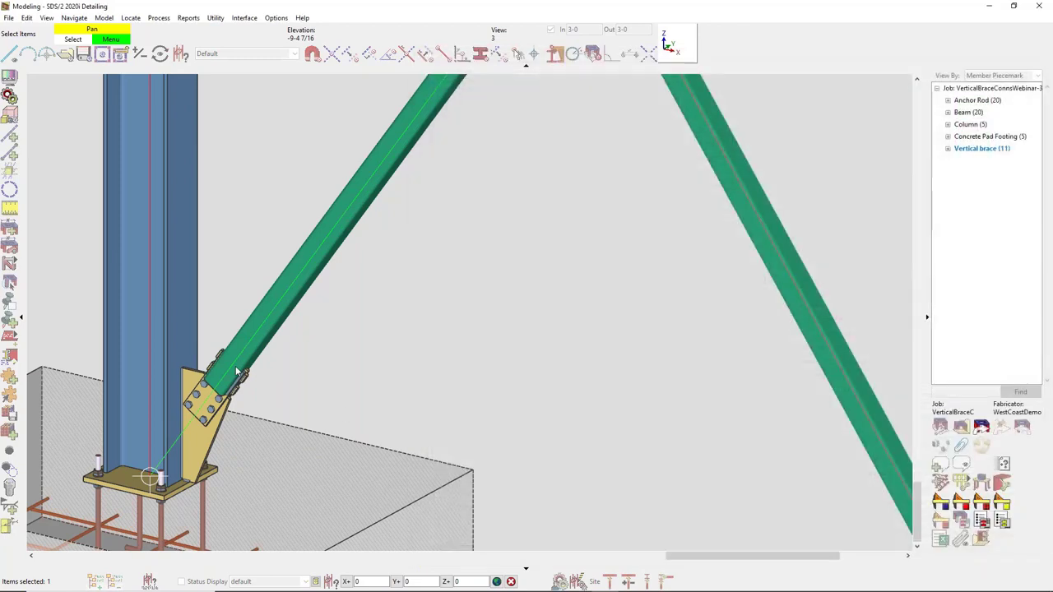
pyautogui.scroll(-5, 298, 390)
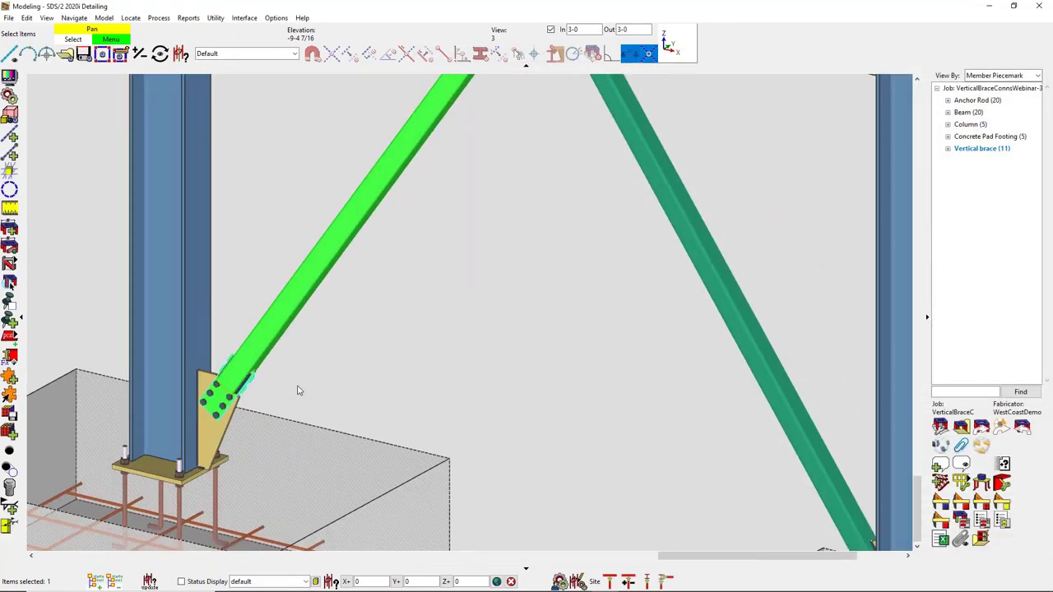
pyautogui.click(411, 346)
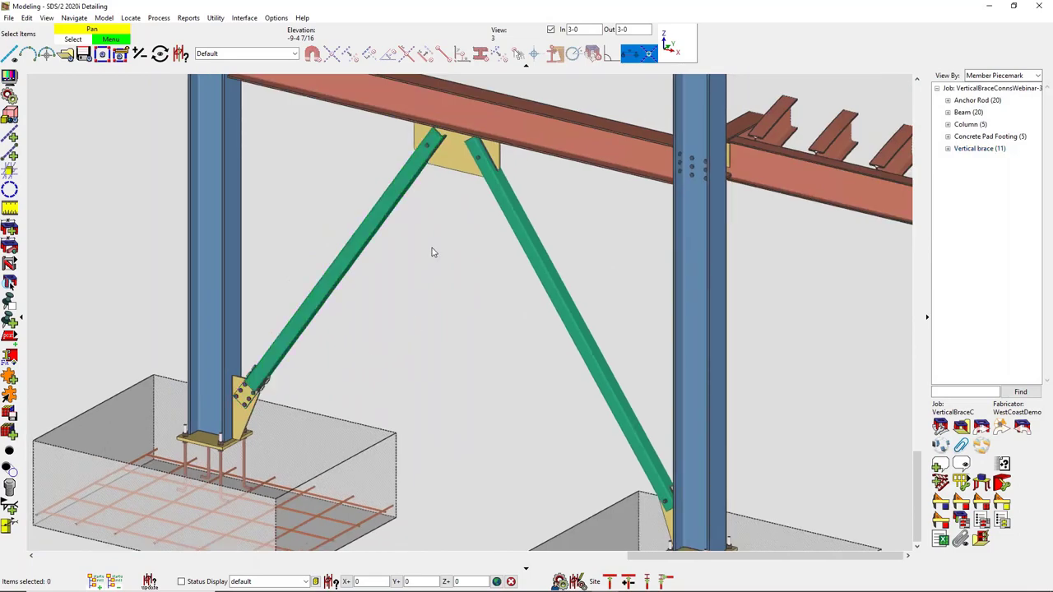
# Step: Open both chevron HSS braces for editing together and set their left-end supporting-member Web shear check to If required
pyautogui.moveTo(432, 249); pyautogui.dragTo(381, 357, button='middle')
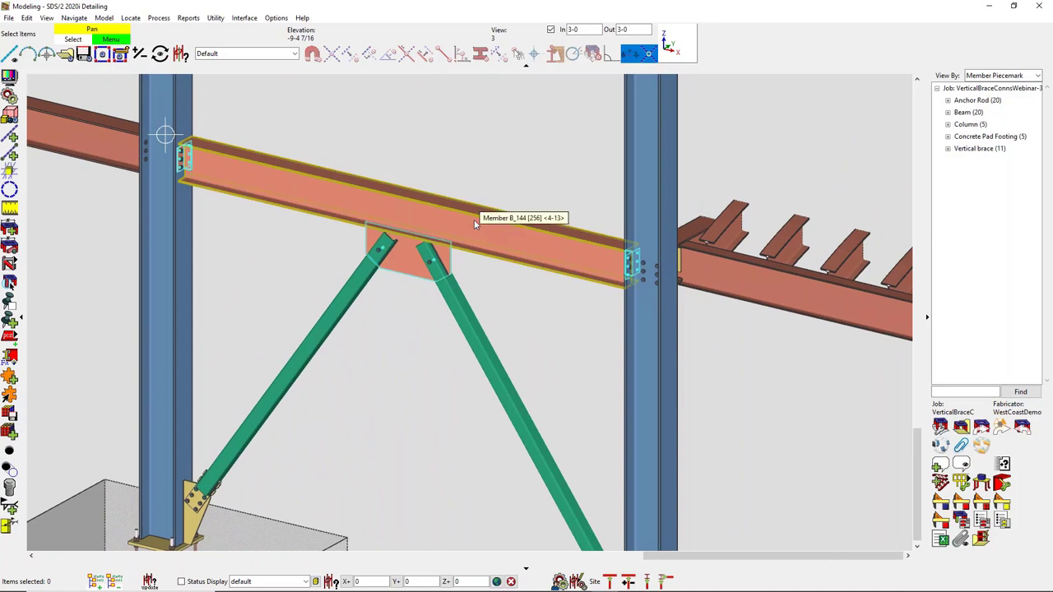
pyautogui.scroll(5, 425, 225)
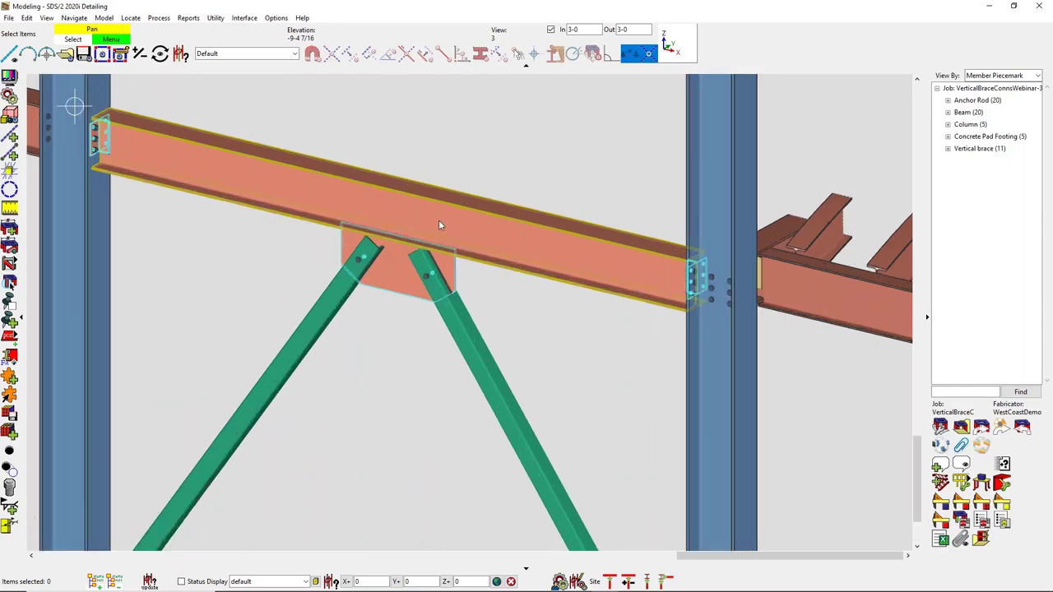
pyautogui.click(510, 455)
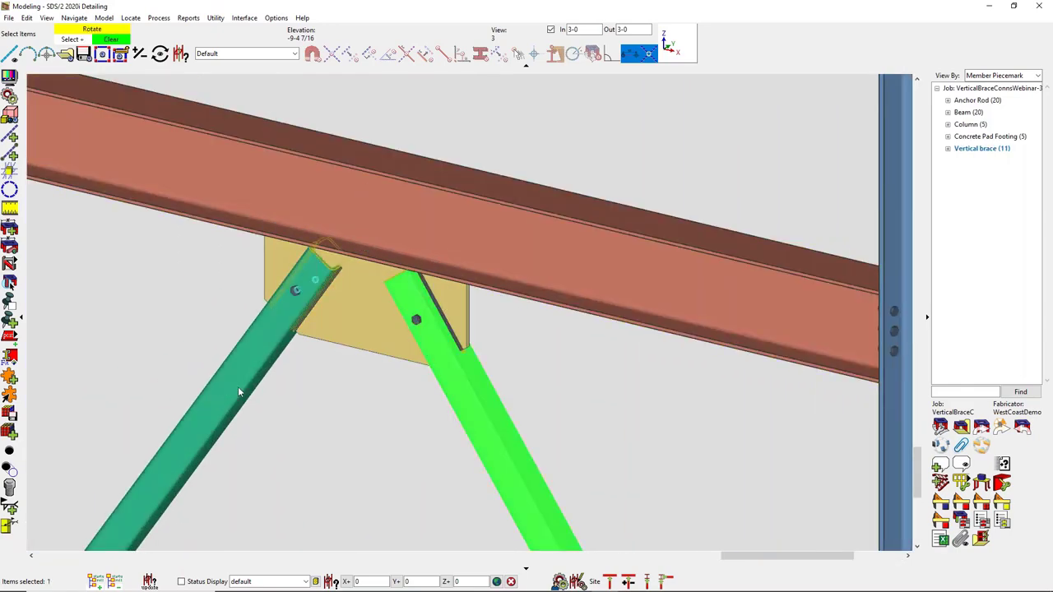
pyautogui.click(238, 386)
pyautogui.rightClick(284, 415)
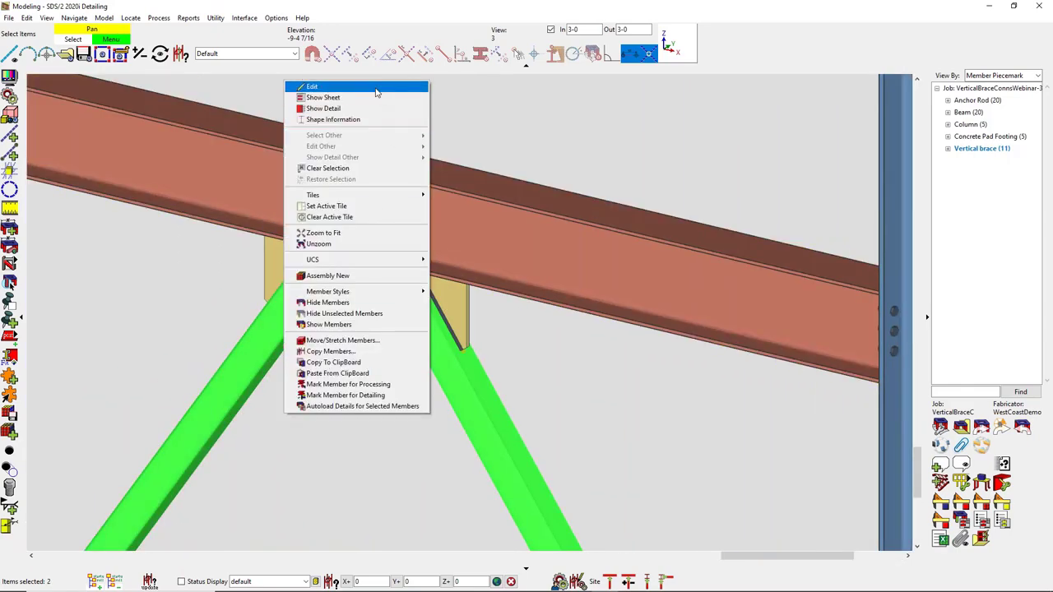
pyautogui.click(325, 86)
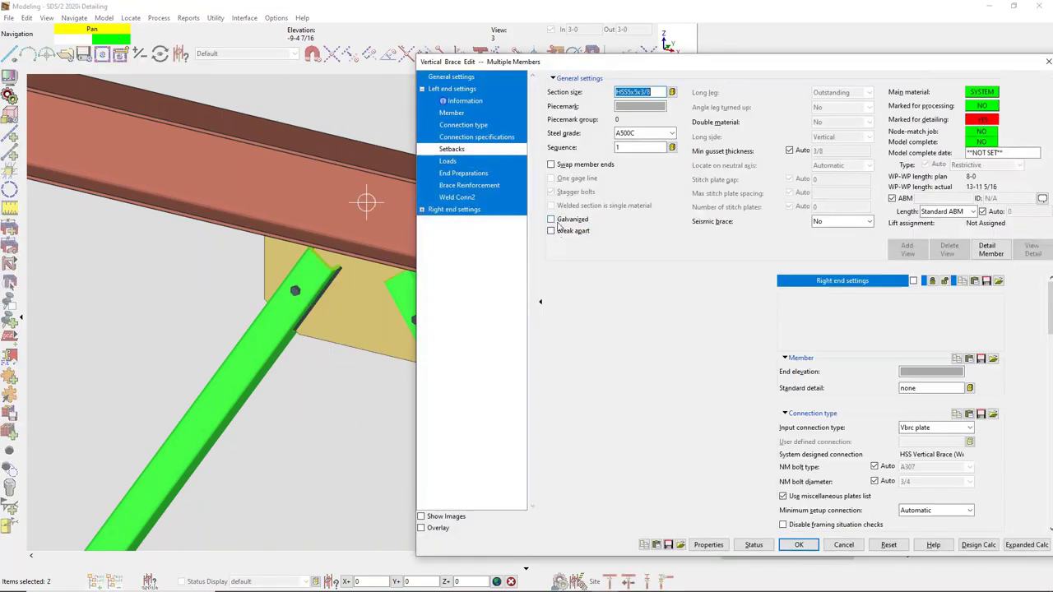
pyautogui.click(484, 138)
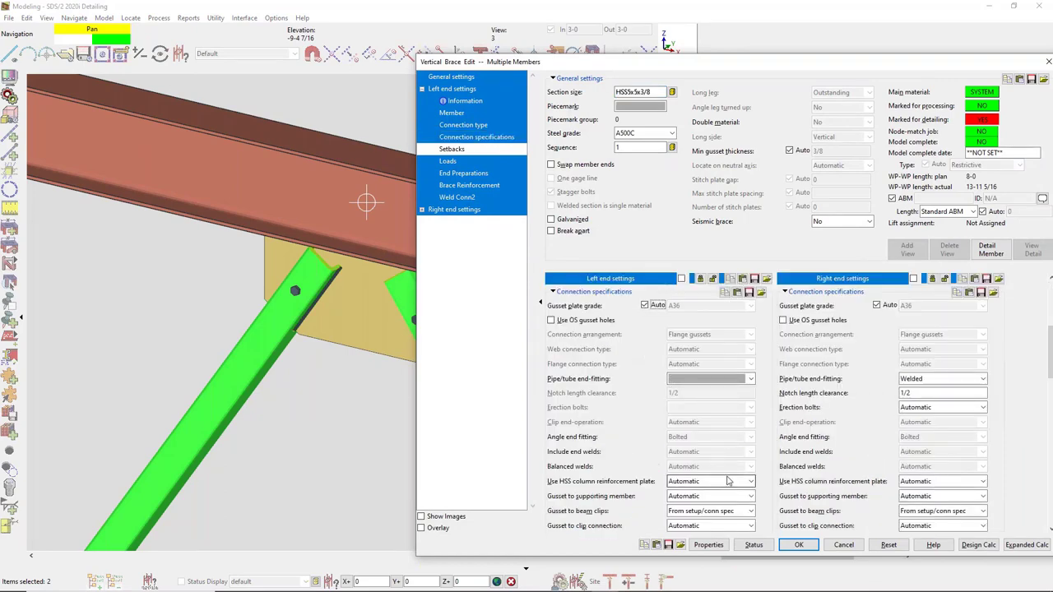
pyautogui.scroll(-3, 724, 484)
pyautogui.scroll(-9, 724, 484)
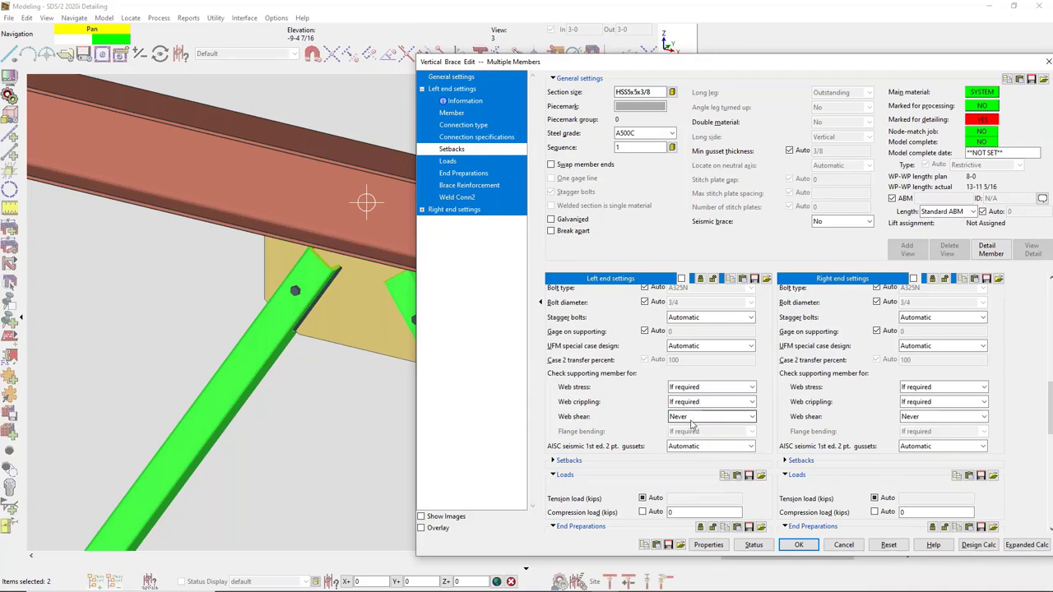
pyautogui.click(728, 418)
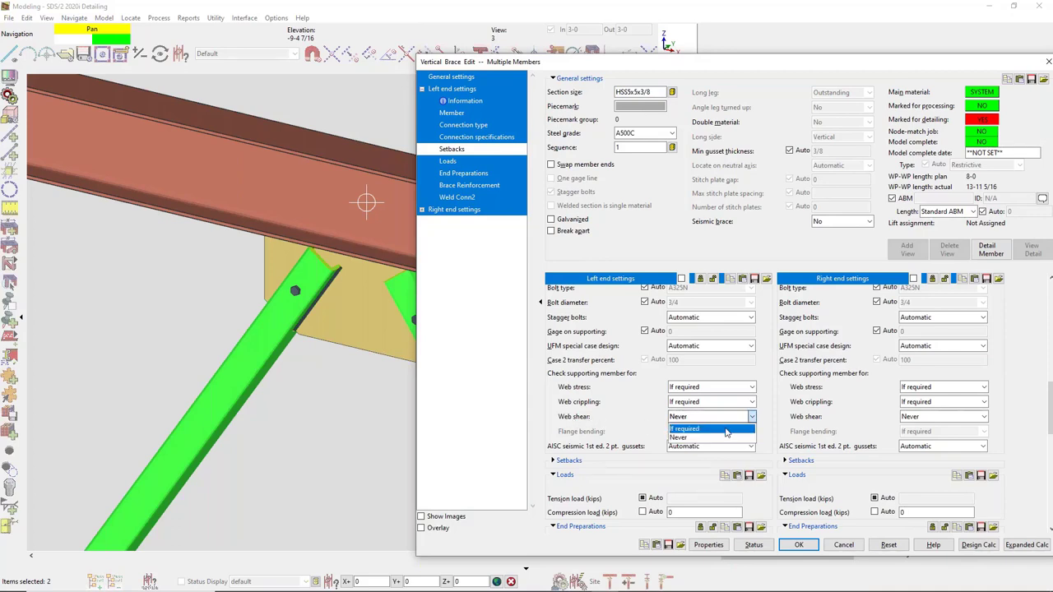
pyautogui.click(726, 430)
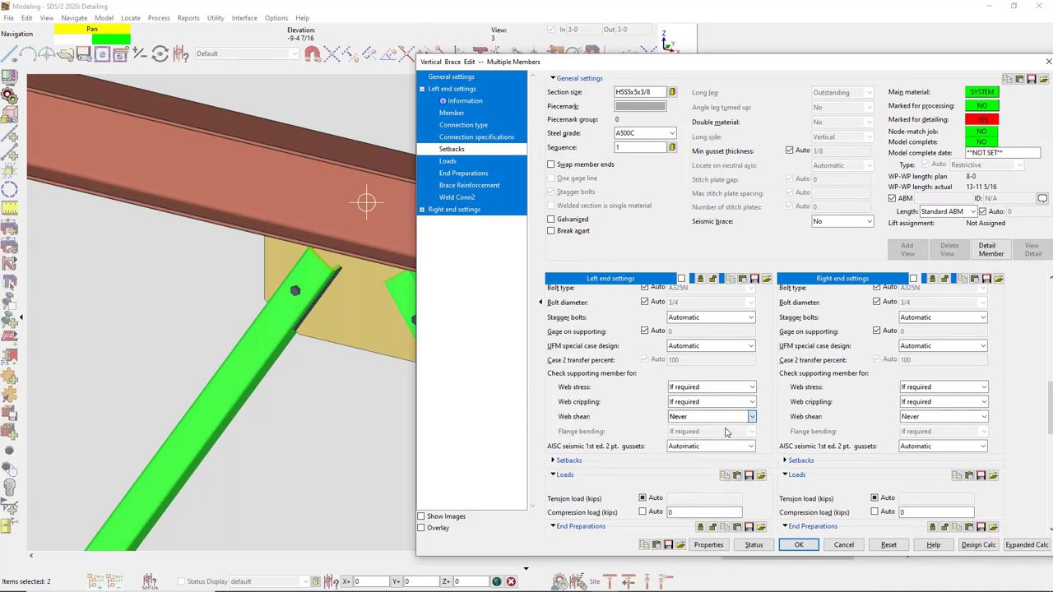
# Step: Set the right-end Web shear check of both chevron braces to If required and apply the changes
pyautogui.click(940, 418)
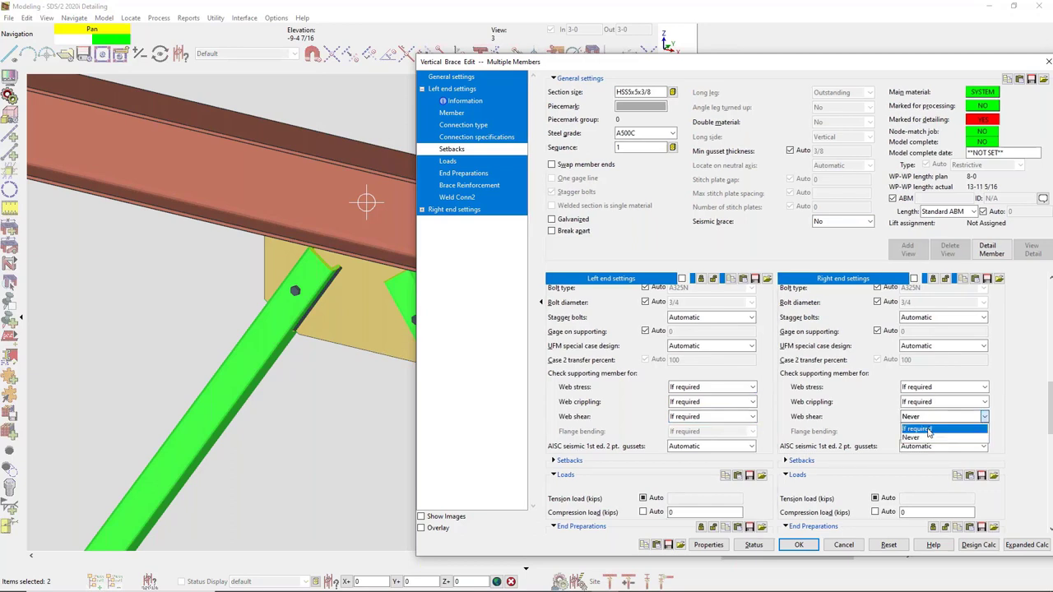
pyautogui.click(930, 433)
pyautogui.press('Down')
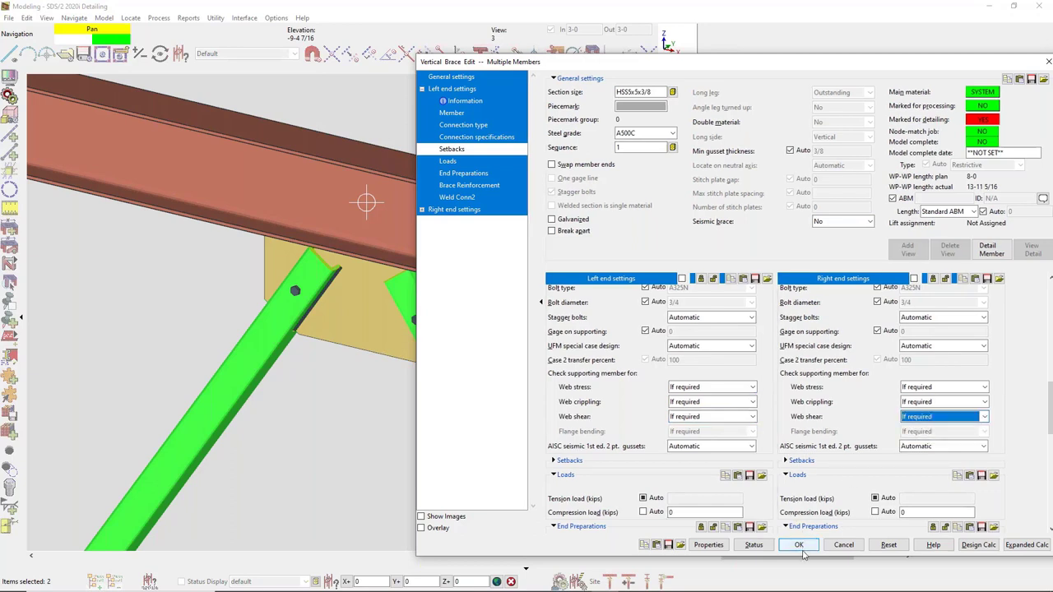
pyautogui.click(799, 545)
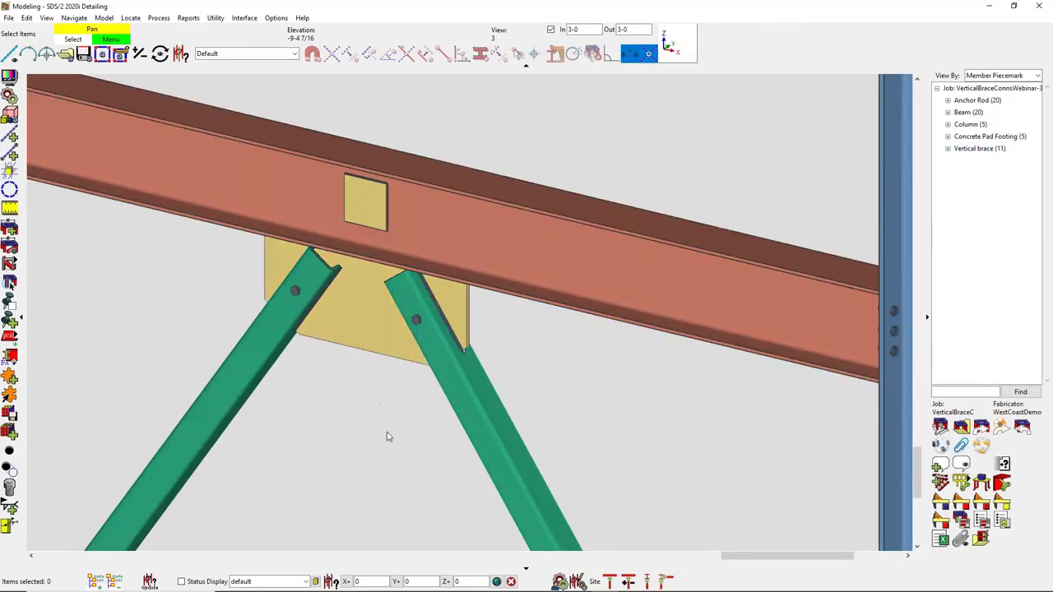
# Step: Open the connection component of the chevron gusset below the beam and examine its left-end limit states, including the web doubler checks
pyautogui.click(369, 204)
pyautogui.doubleClick(371, 301)
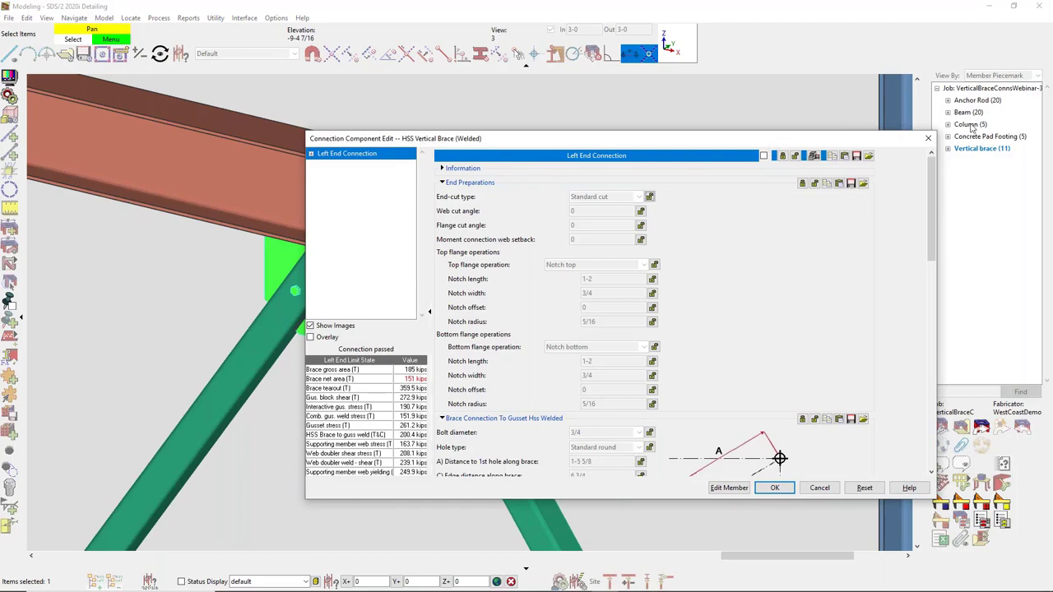
pyautogui.click(928, 138)
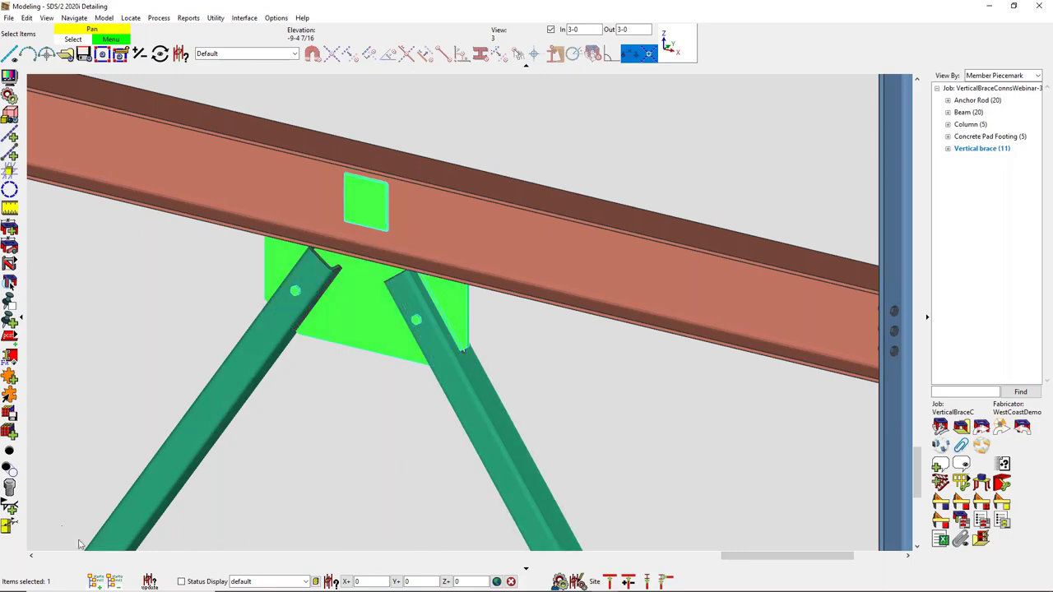
# Step: Turn off the view's In depth limit to show the whole model, and review the settings of the continuous double-angle X-brace
pyautogui.click(359, 468)
pyautogui.scroll(-6, 297, 437)
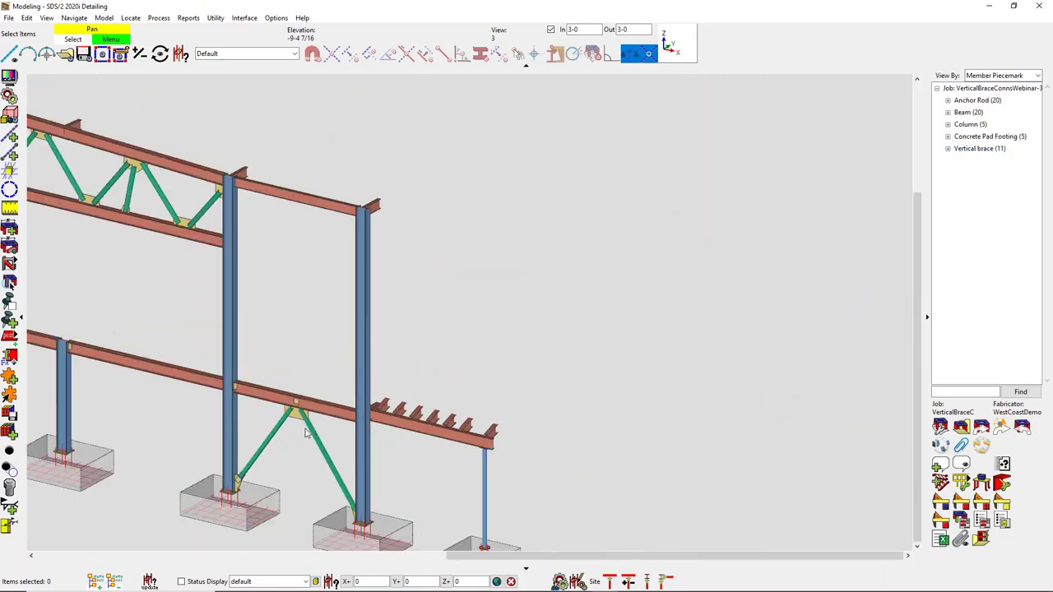
pyautogui.click(550, 31)
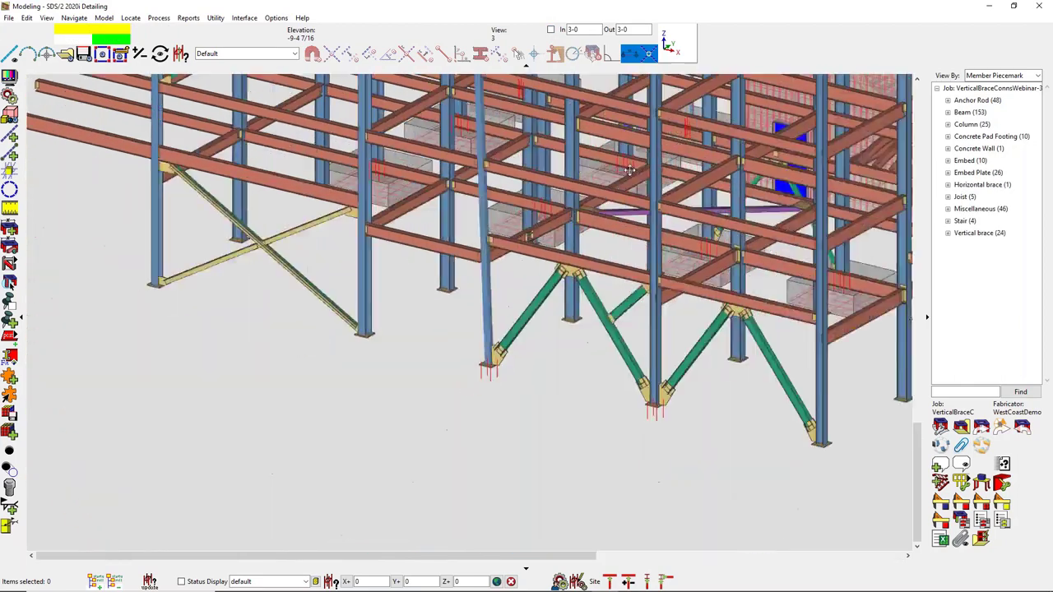
pyautogui.scroll(5, 444, 288)
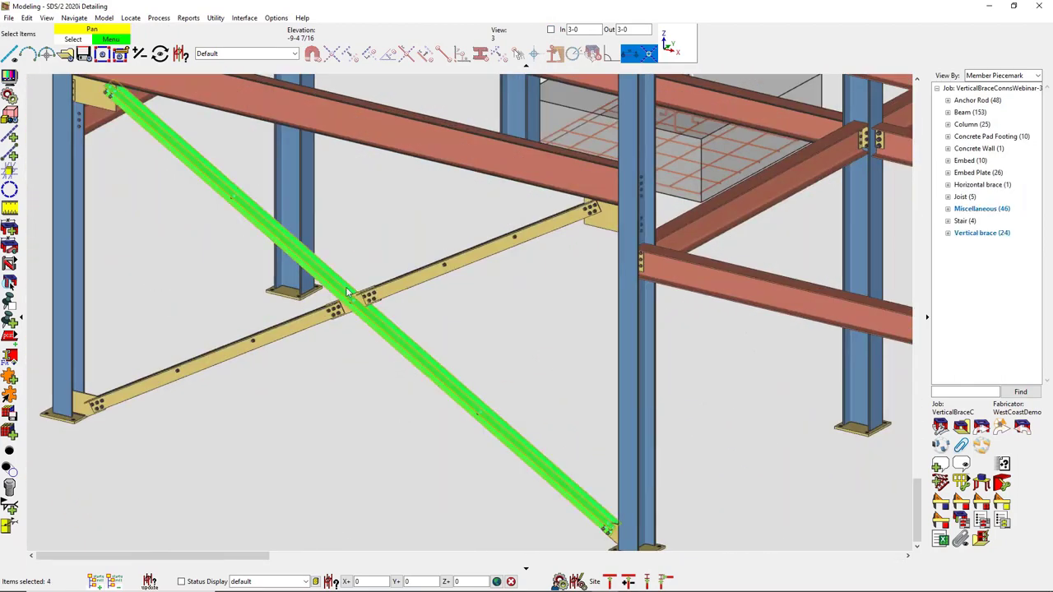
pyautogui.doubleClick(372, 332)
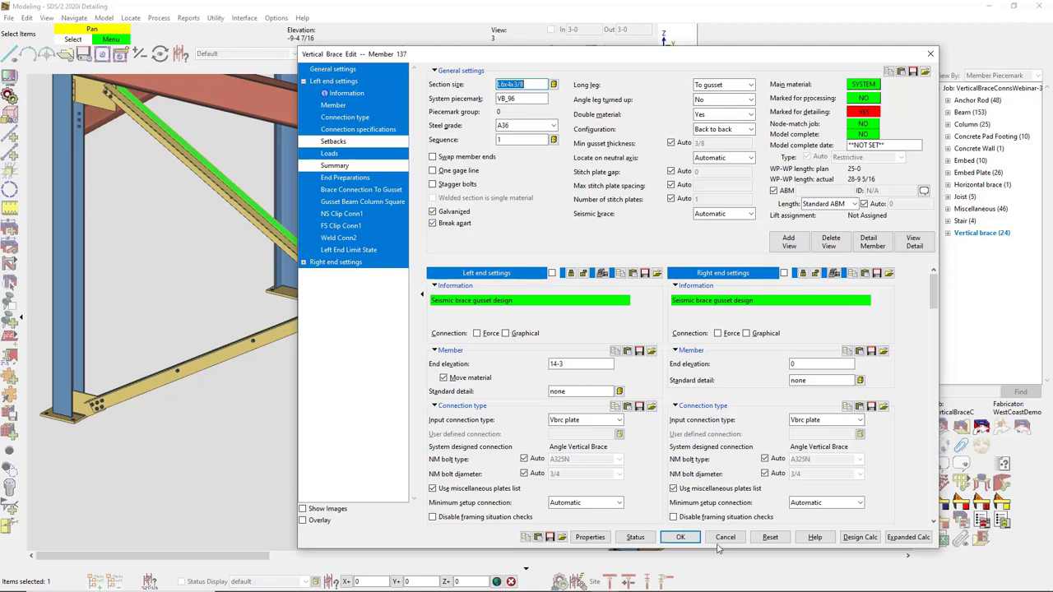
pyautogui.press('Escape')
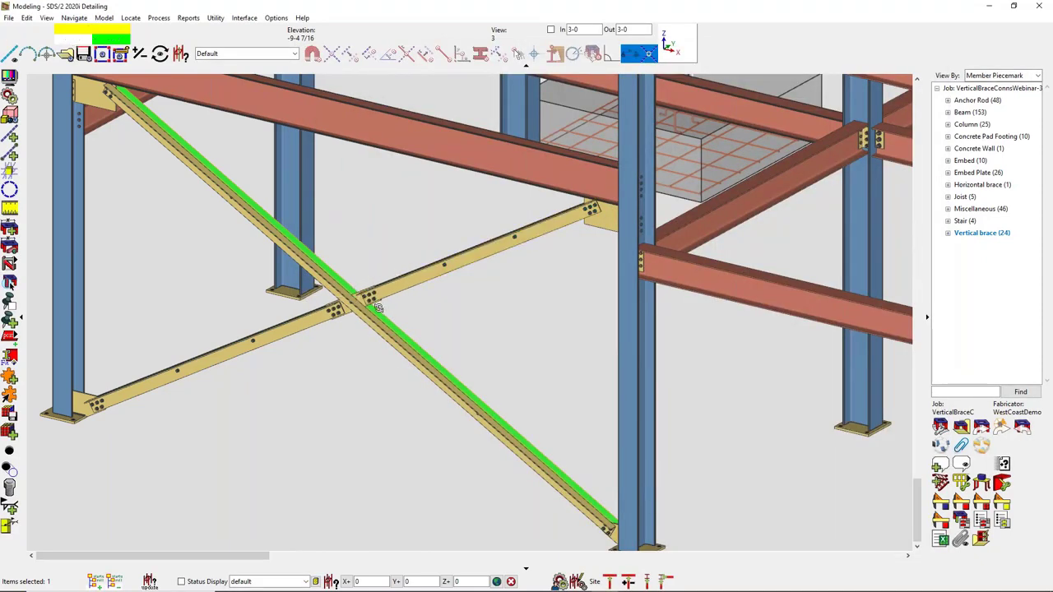
pyautogui.keyDown('shift'); pyautogui.moveTo(380, 302); pyautogui.dragTo(384, 393, button='middle'); pyautogui.keyUp('shift')
pyautogui.moveTo(323, 296); pyautogui.dragTo(324, 296)
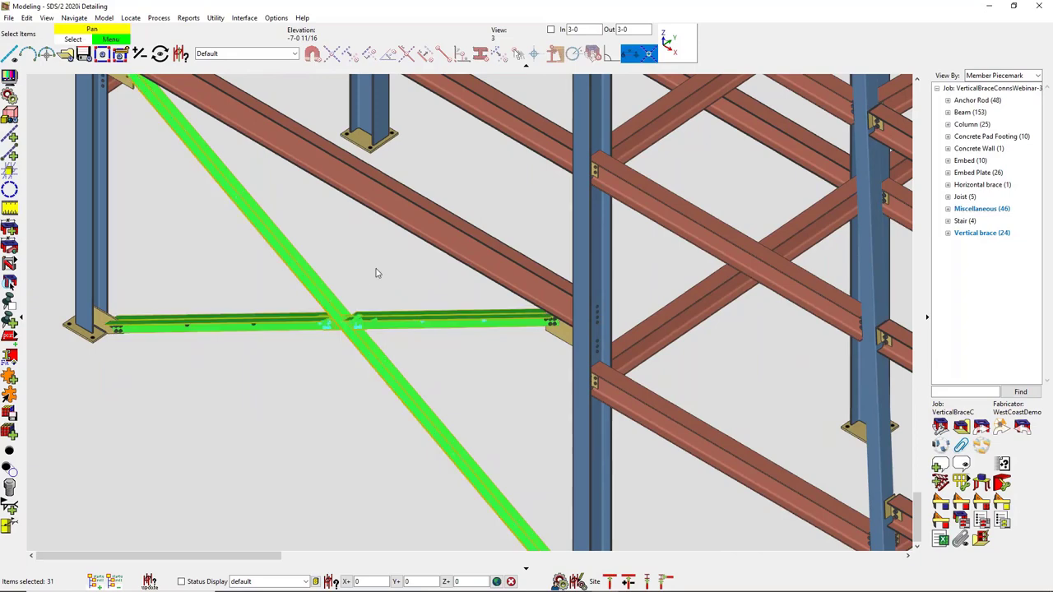
pyautogui.rightClick(377, 270)
pyautogui.click(421, 192)
pyautogui.click(795, 177)
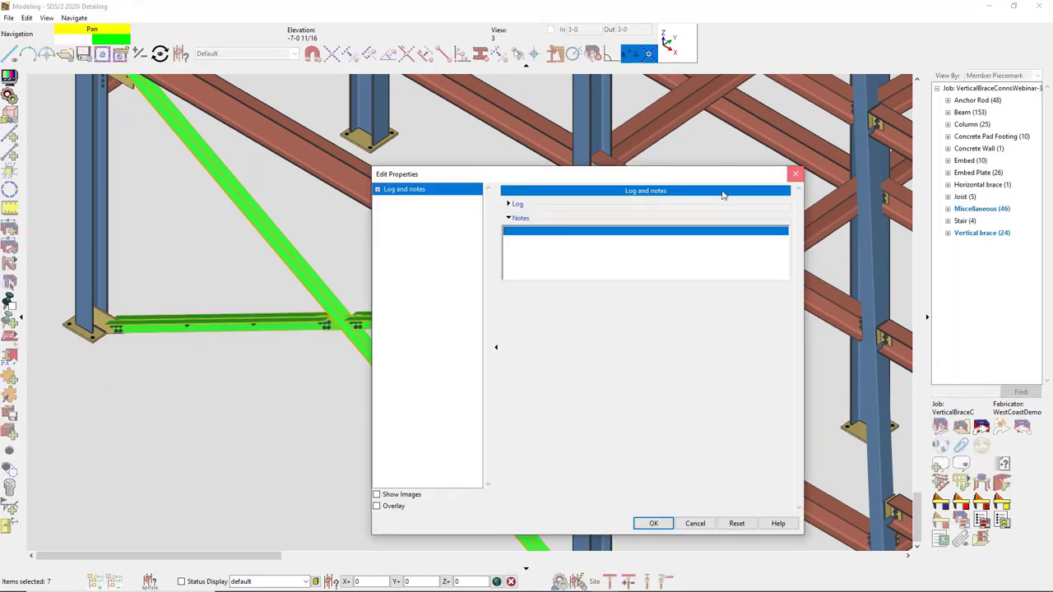
# Step: Edit the three double-angle X-brace members together, setting Seismic brace to No and turning off Break apart
pyautogui.click(325, 298)
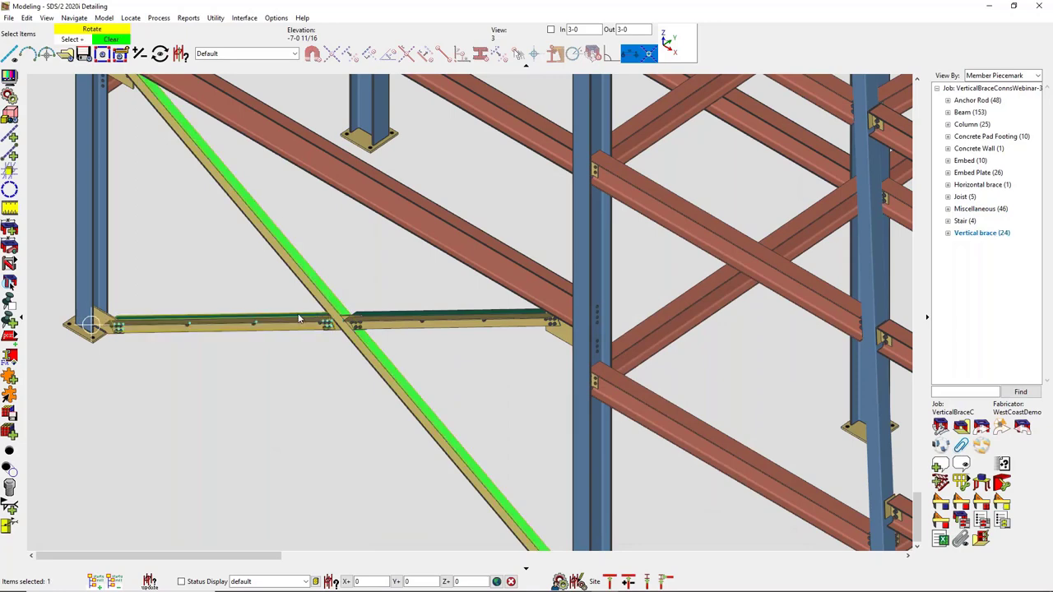
pyautogui.keyDown('shift'); pyautogui.click(393, 317); pyautogui.keyUp('shift')
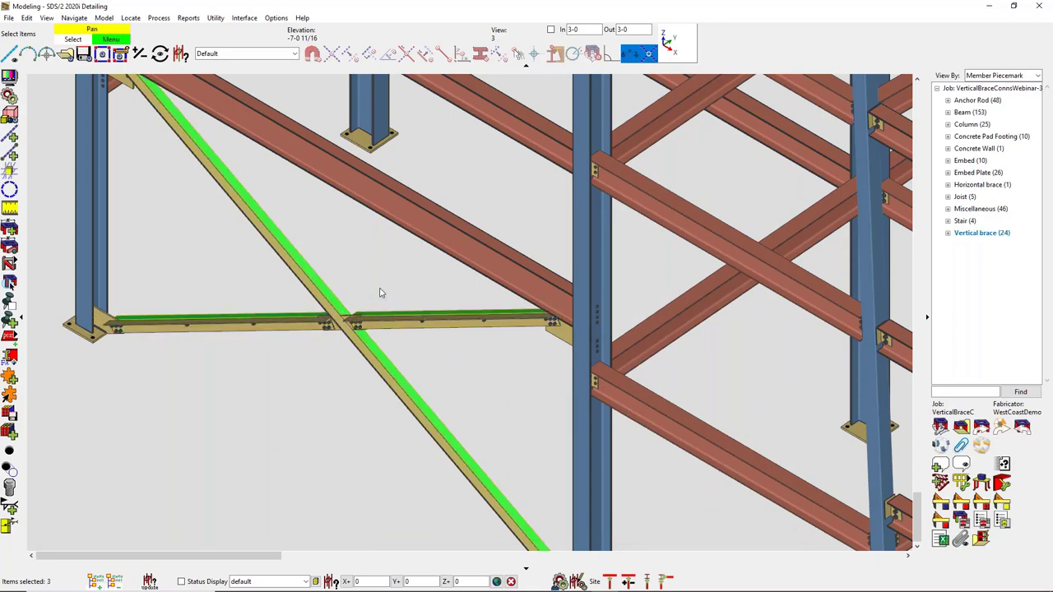
pyautogui.rightClick(379, 258)
pyautogui.click(419, 273)
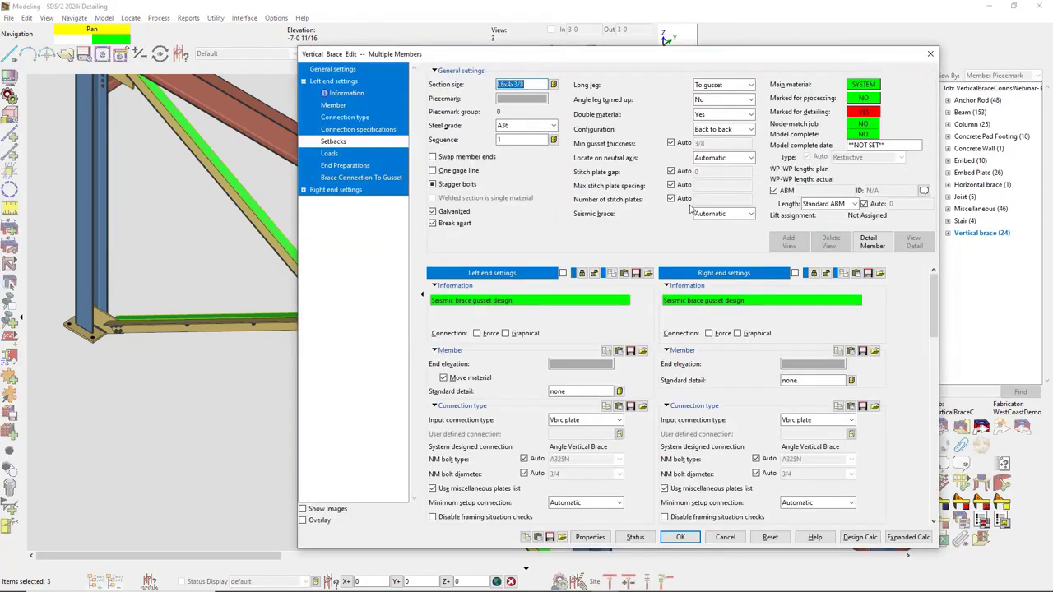
pyautogui.click(716, 214)
pyautogui.click(718, 225)
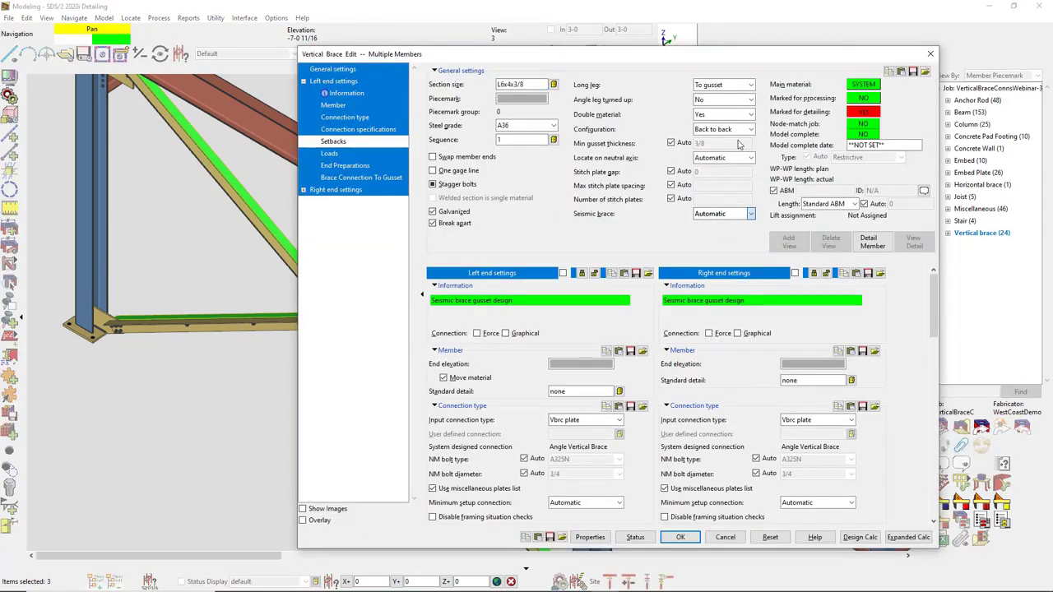
pyautogui.press('Down')
pyautogui.click(456, 223)
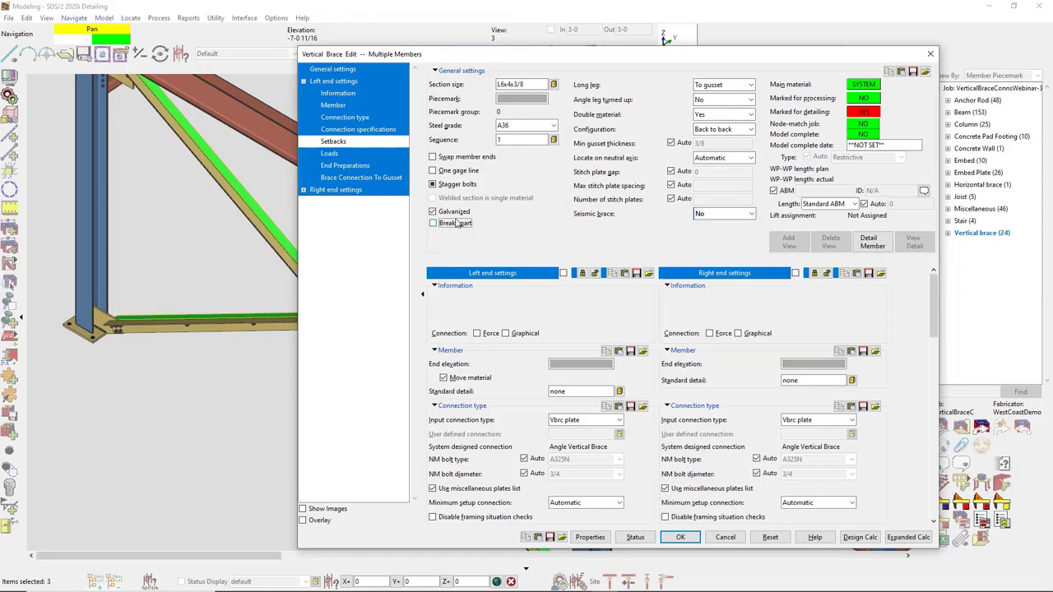
pyautogui.click(682, 537)
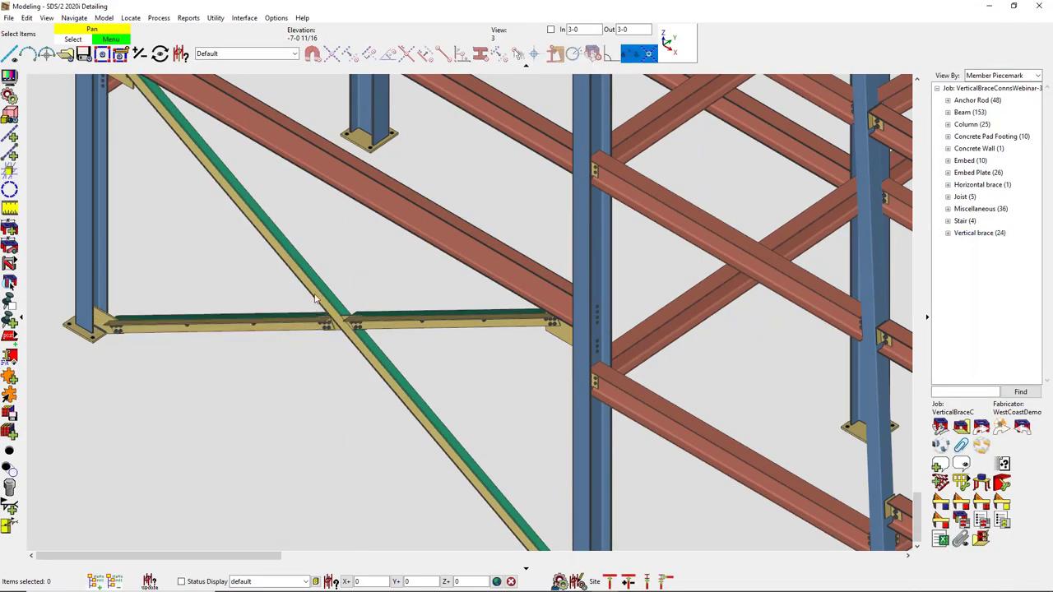
# Step: Open the continuous double-angle X-brace and review its general settings, including the neutral axis location and stitch plate options
pyautogui.scroll(3, 315, 300)
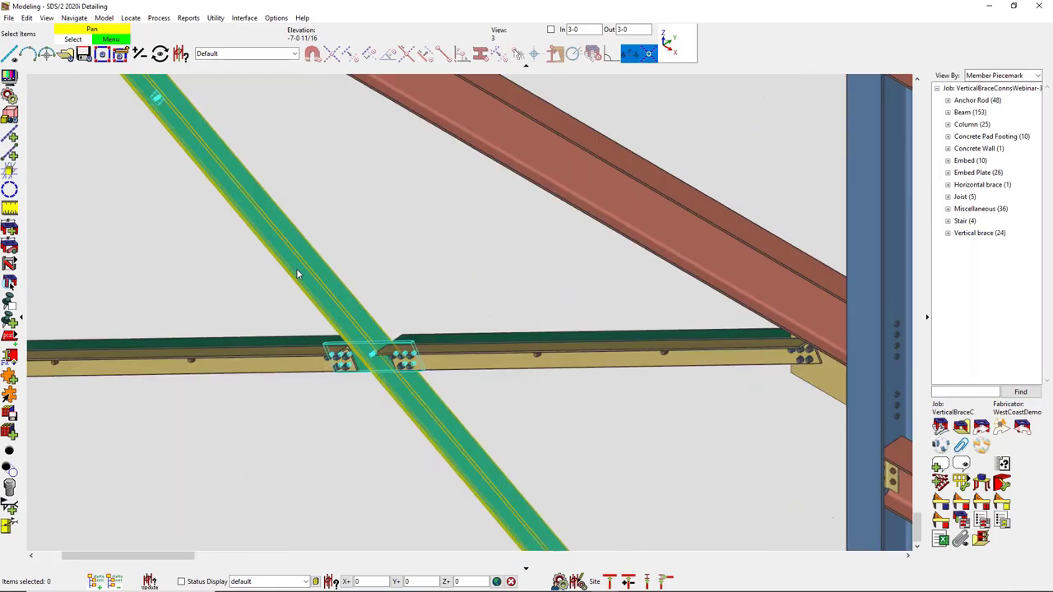
pyautogui.click(323, 355)
pyautogui.doubleClick(323, 355)
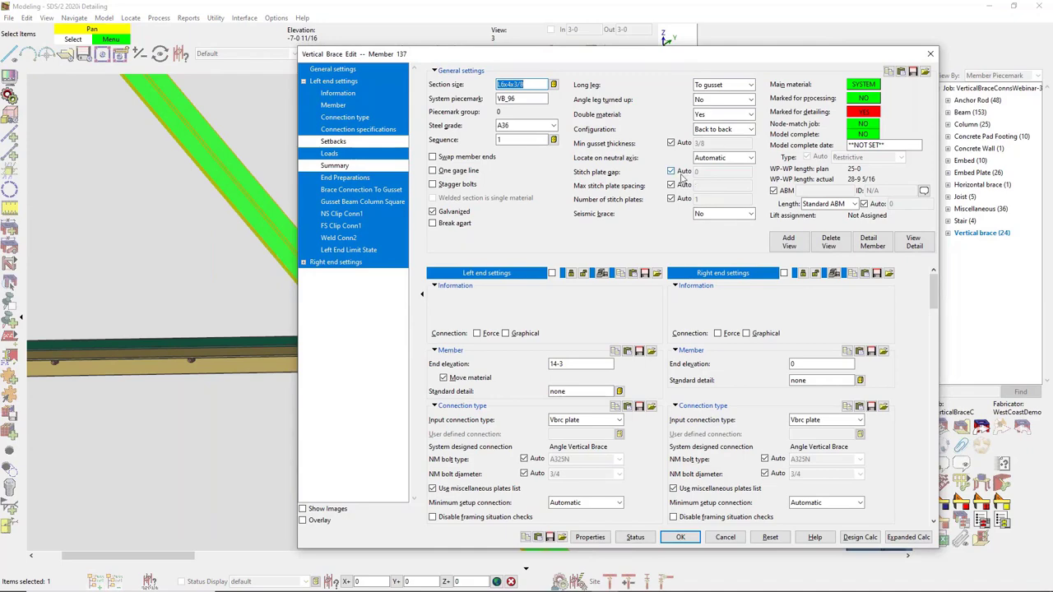
pyautogui.click(680, 538)
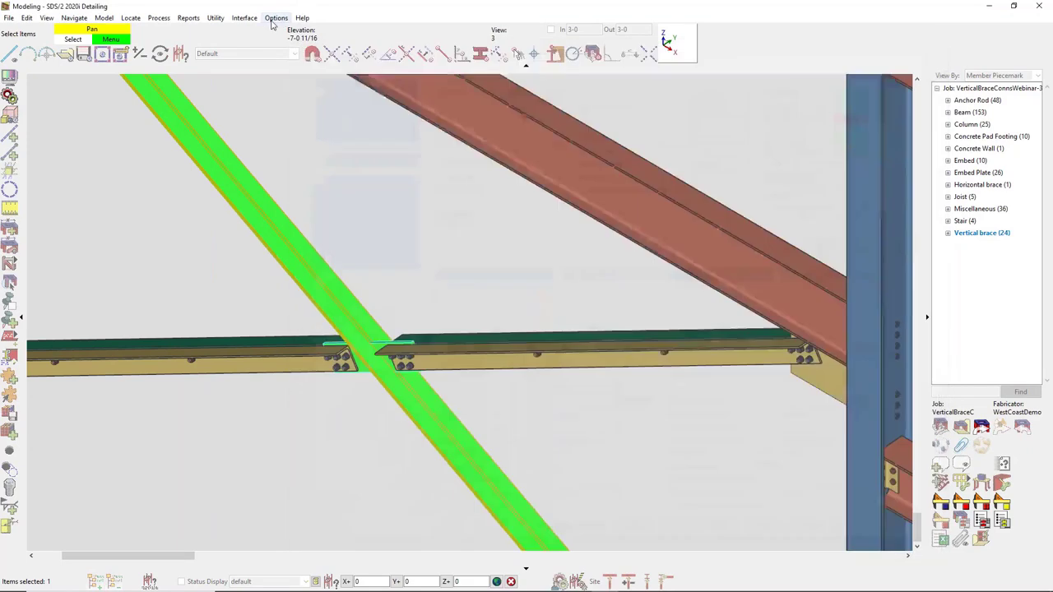
# Step: Review the vertical brace section of the fabricator's Member Detailing/Fabrication Options, then close it without saving
pyautogui.click(274, 20)
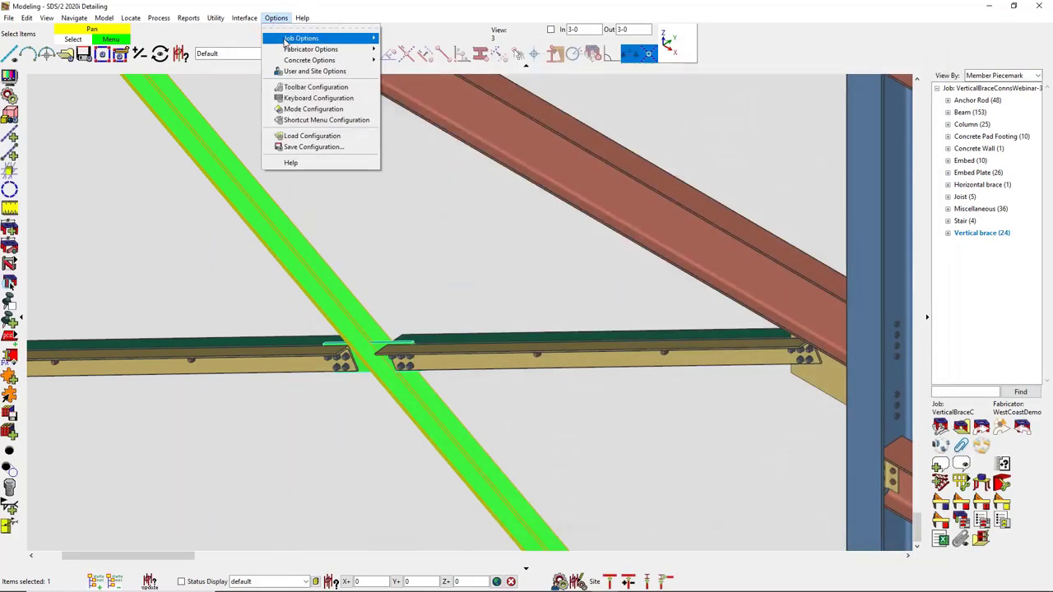
pyautogui.moveTo(287, 51)
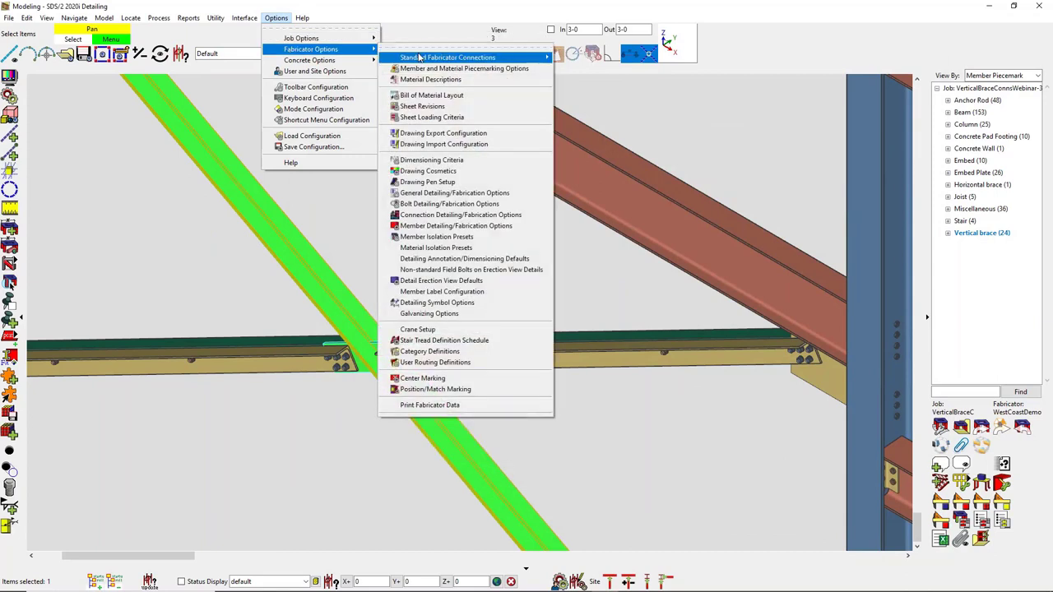
pyautogui.click(459, 229)
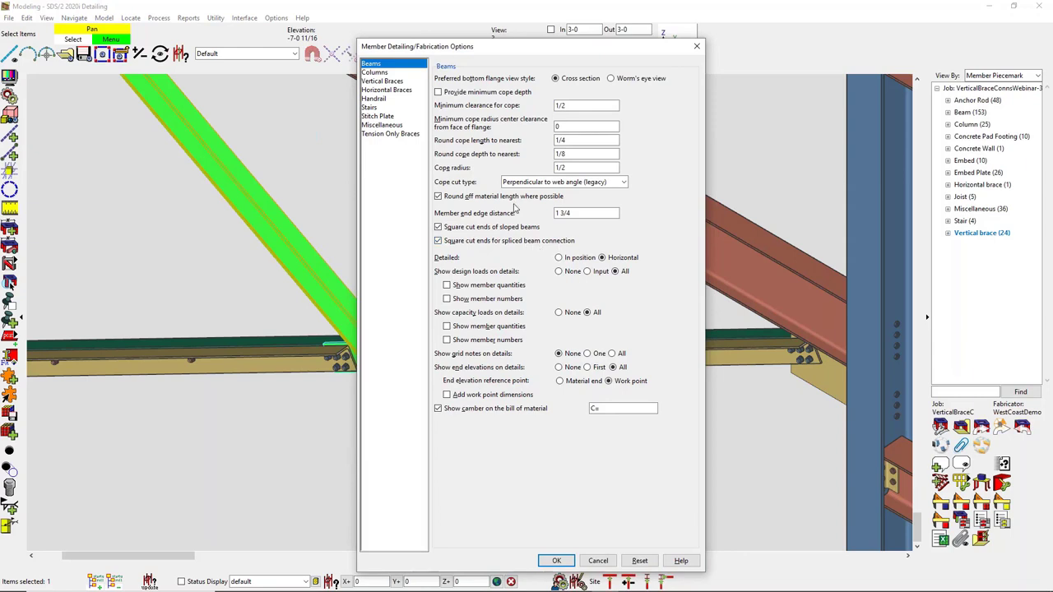
pyautogui.click(381, 82)
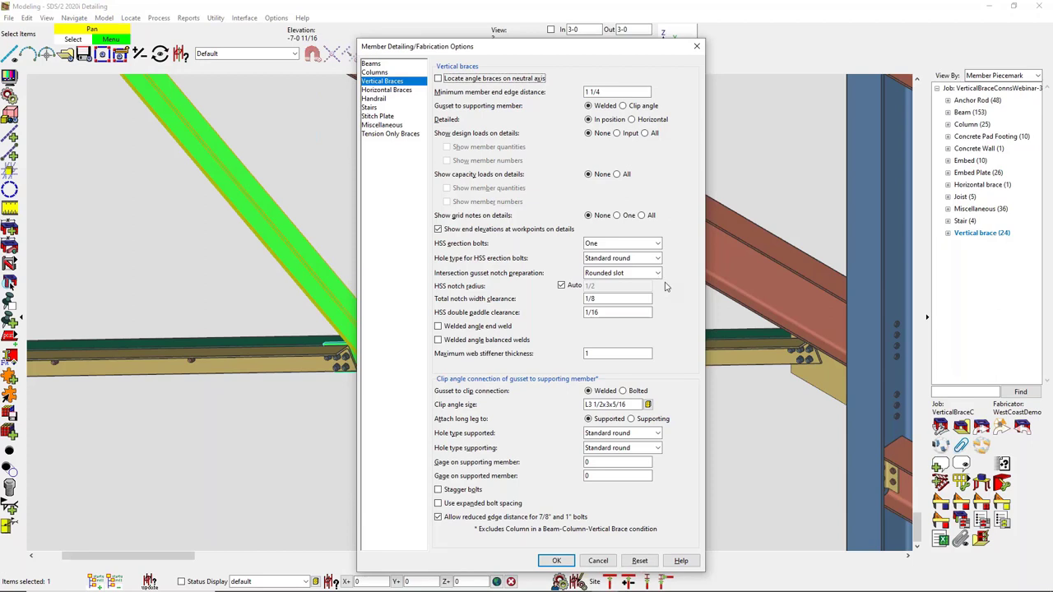
pyautogui.press('Tab')
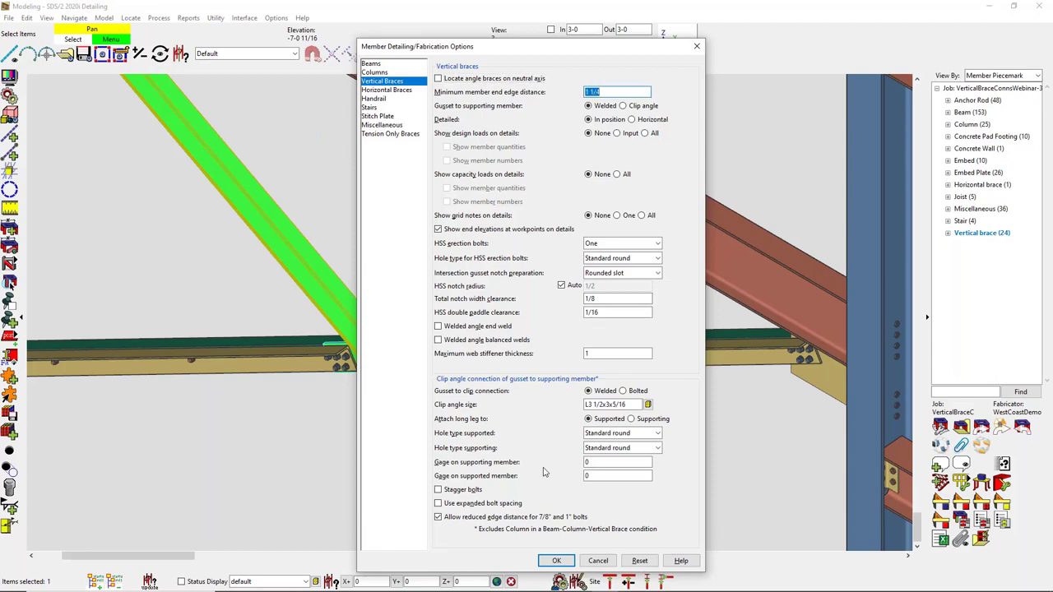
pyautogui.click(598, 561)
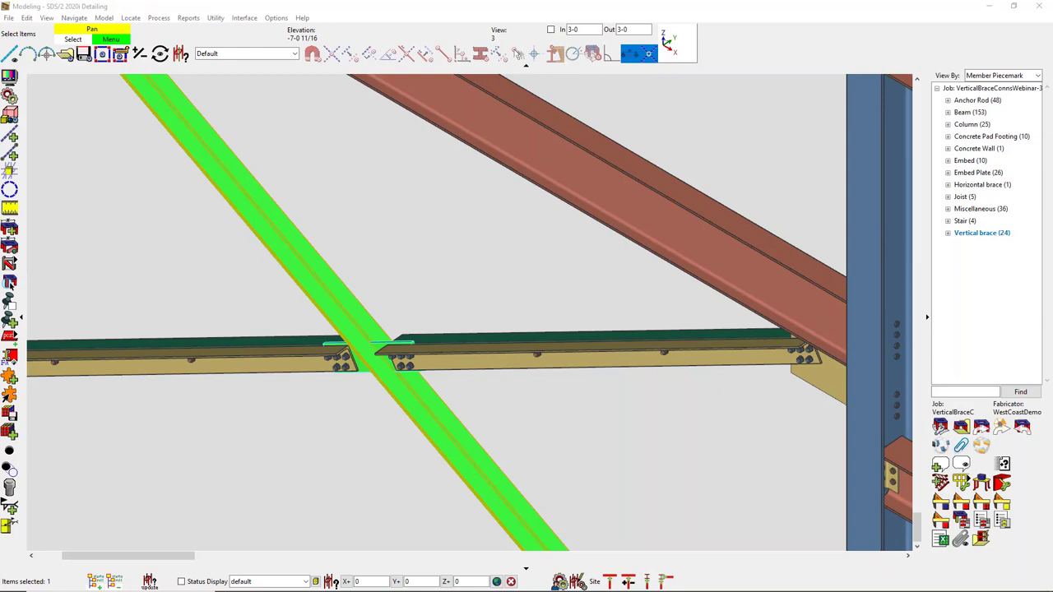
# Step: Open the elevation view that shows the truss with round HSS braces and a sloping top chord
pyautogui.click(412, 322)
pyautogui.scroll(-5, 380, 378)
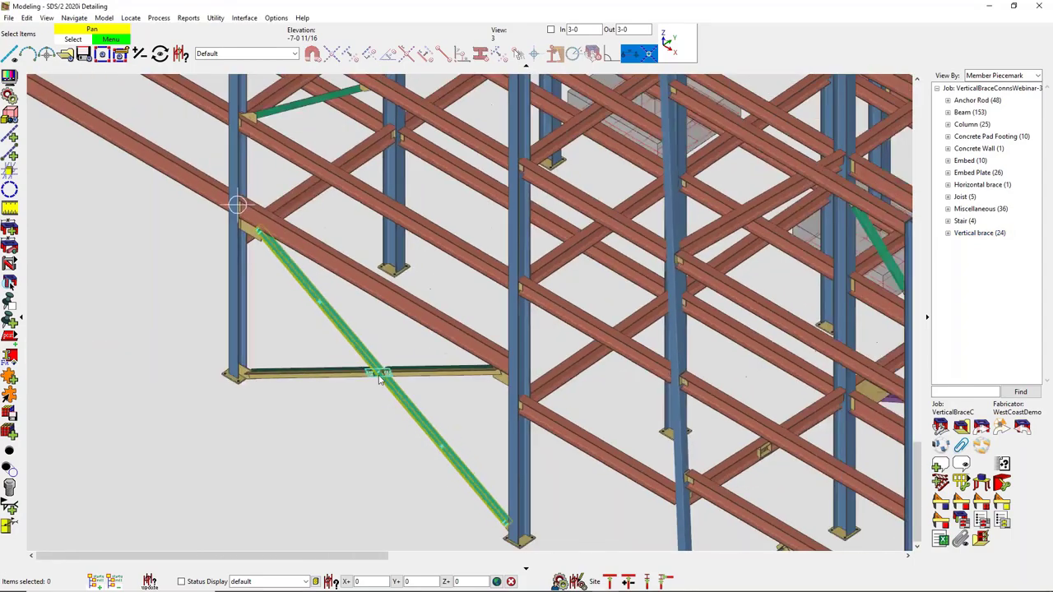
pyautogui.scroll(-5, 380, 378)
pyautogui.scroll(5, 525, 325)
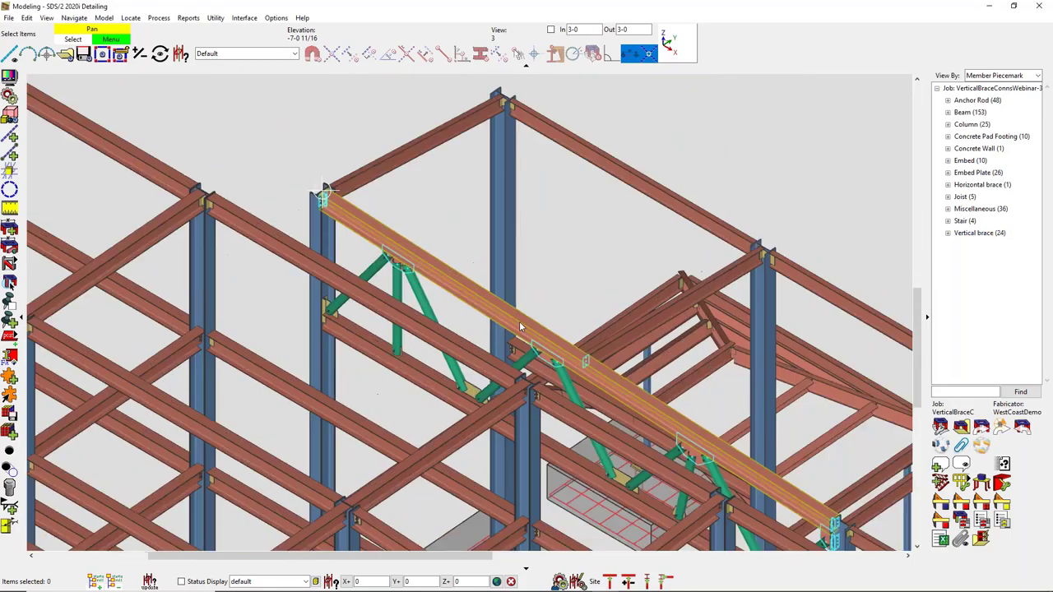
pyautogui.scroll(2, 519, 327)
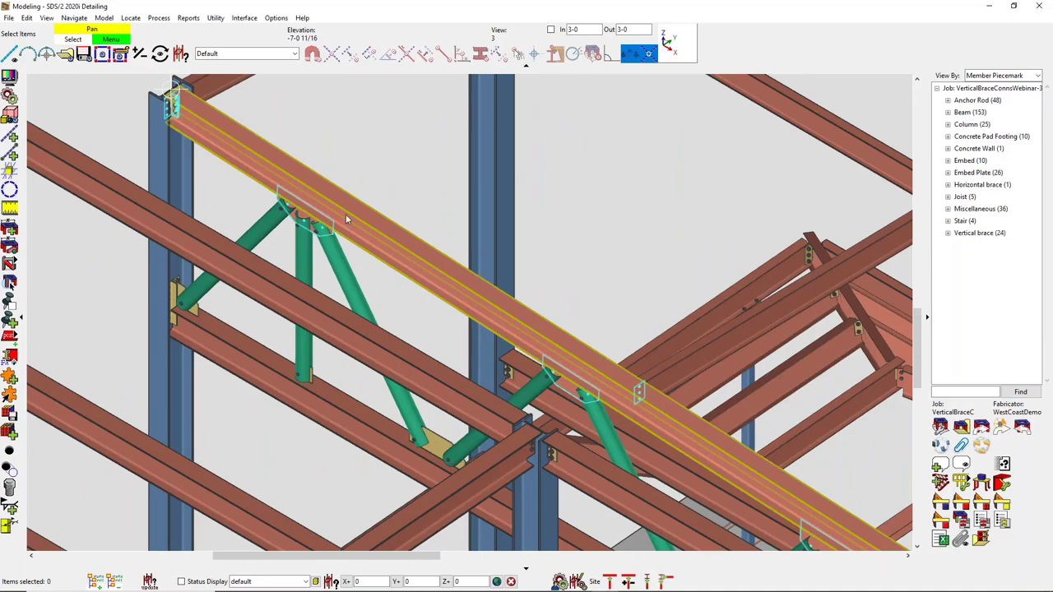
pyautogui.click(65, 53)
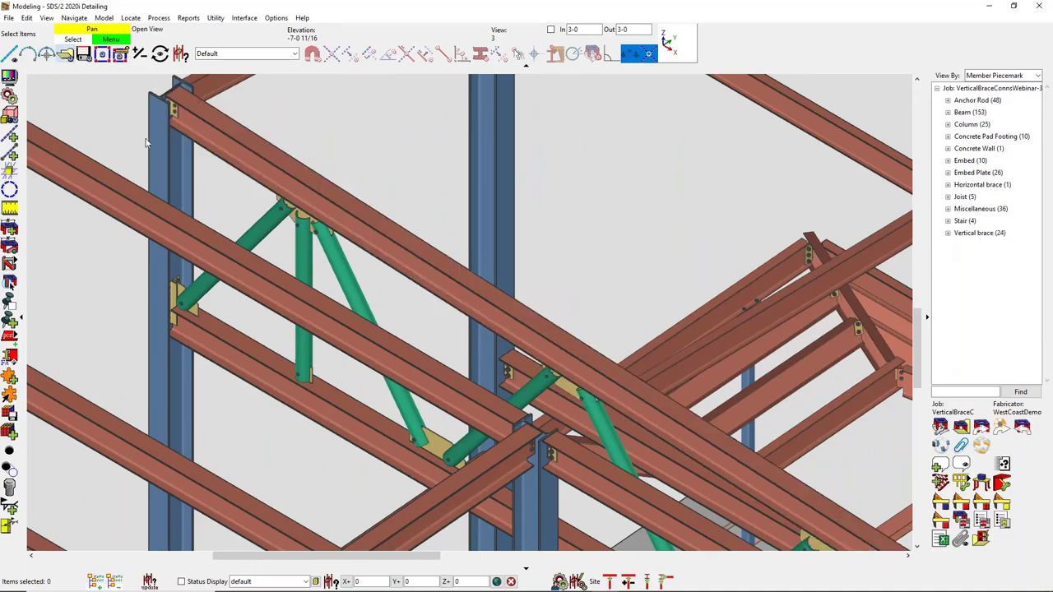
pyautogui.doubleClick(475, 337)
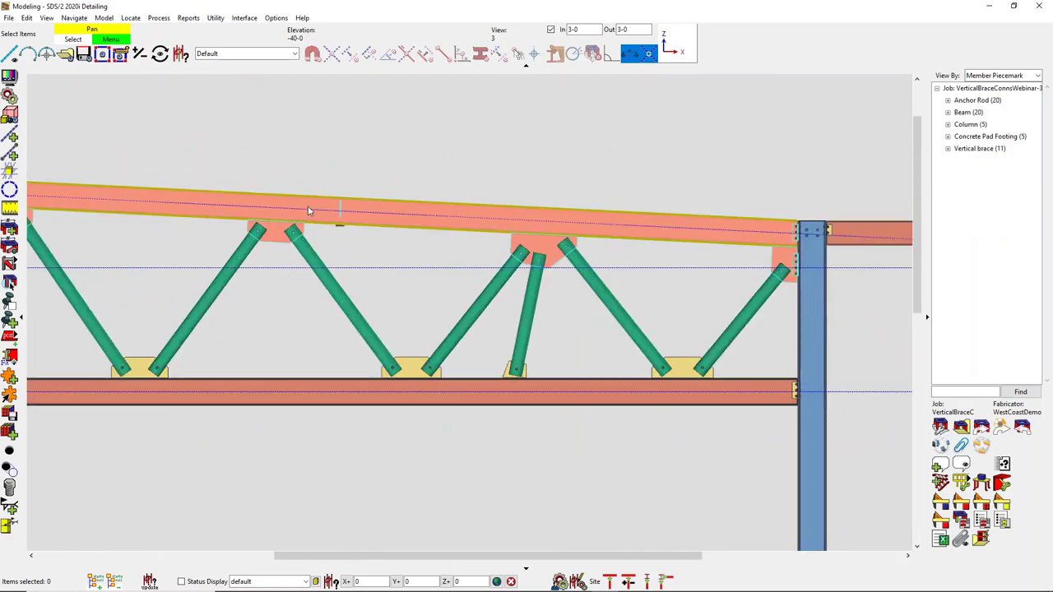
# Step: Set the beam rotation of the truss's sloping W14x43 top chord to 90 and apply the change
pyautogui.click(429, 273)
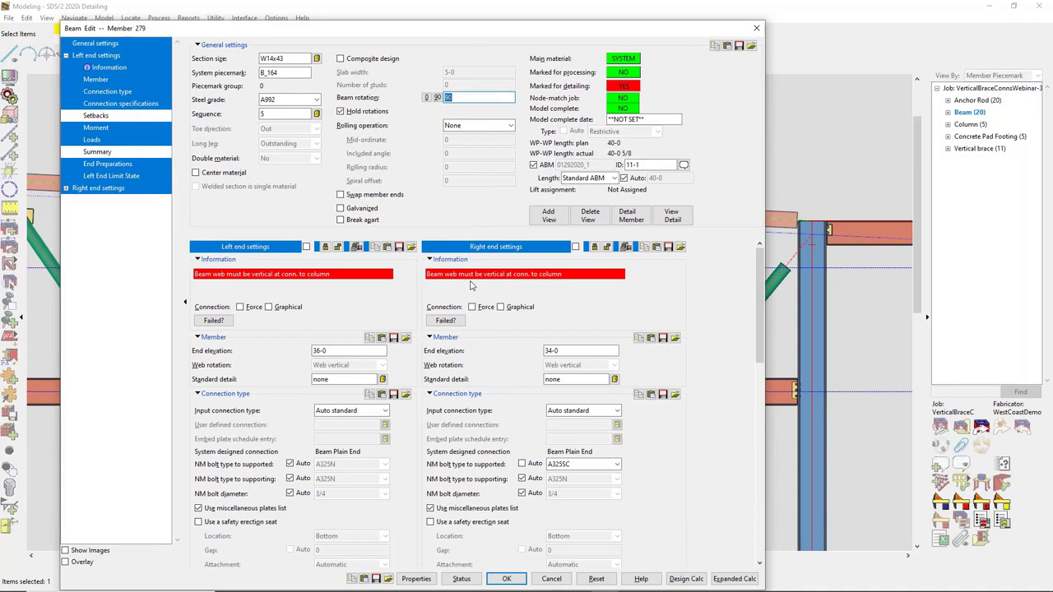
pyautogui.press('Return')
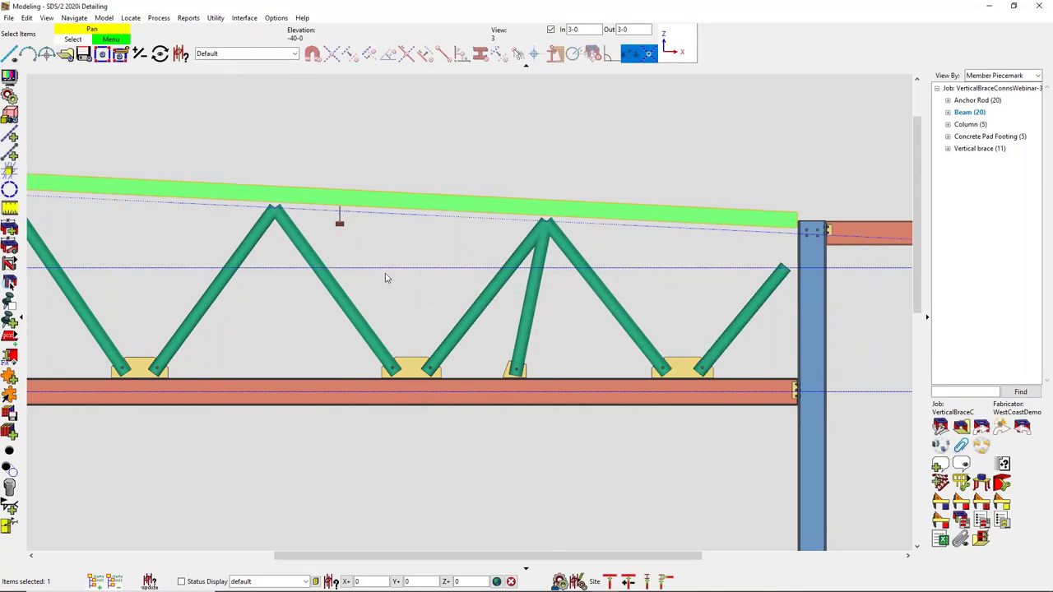
pyautogui.scroll(2, 265, 208)
pyautogui.scroll(-3, 280, 205)
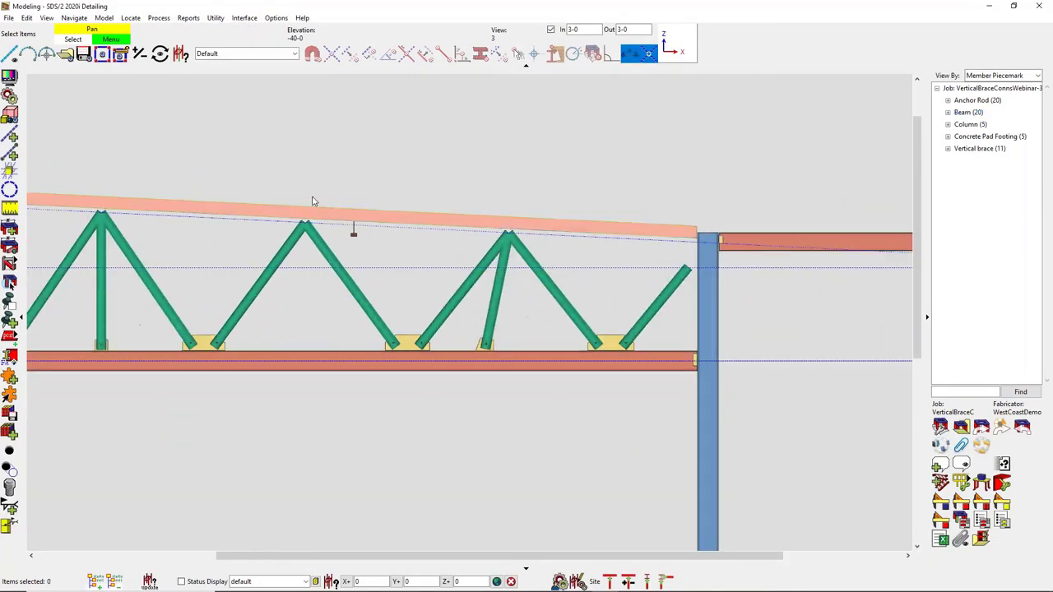
# Step: Reopen the rotated top chord to review its end connection information, and inspect the brace ends beneath it
pyautogui.click(325, 278)
pyautogui.doubleClick(325, 278)
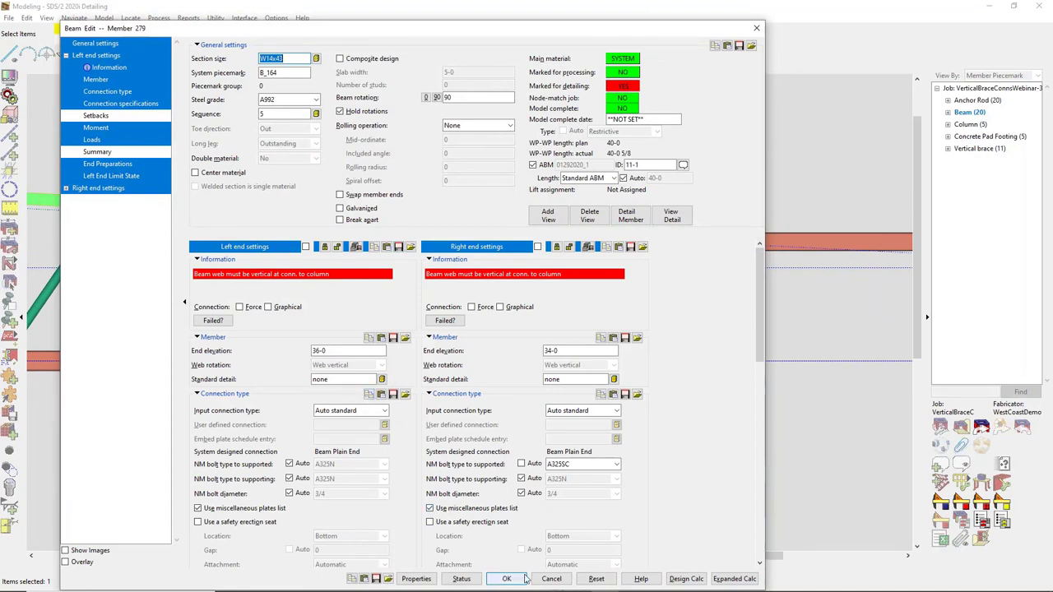
pyautogui.press('Escape')
pyautogui.scroll(5, 353, 228)
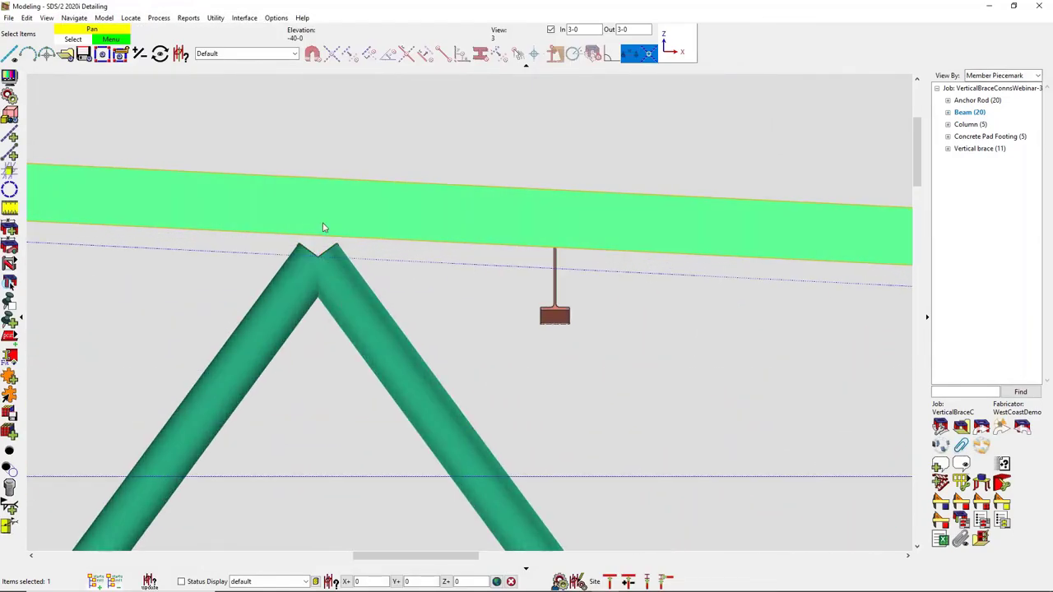
pyautogui.scroll(-5, 343, 241)
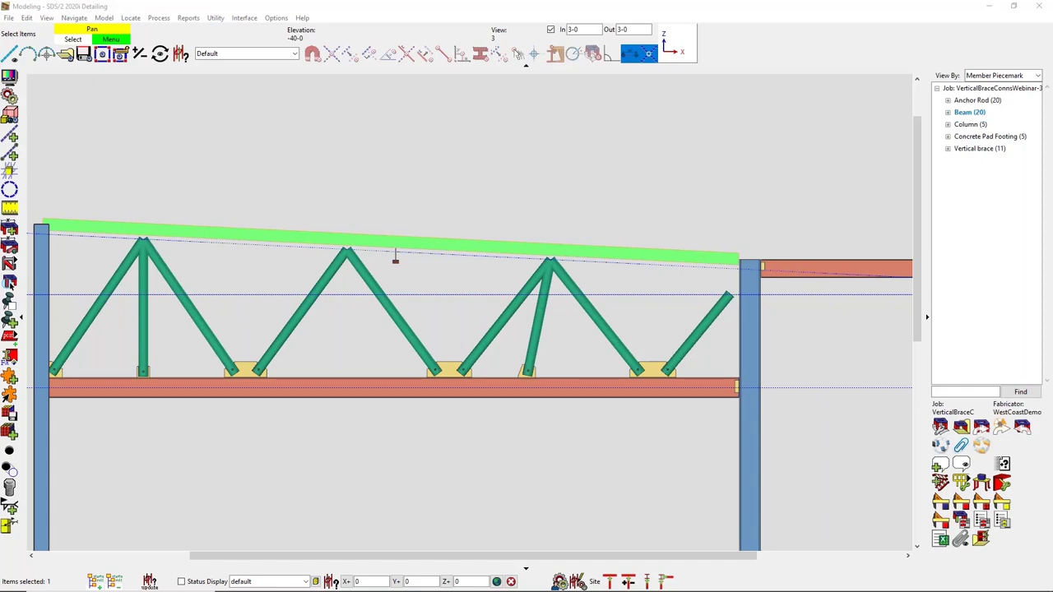
# Step: Turn off the elevation view's In depth limit and locate the wide-flange brace bolted to the column-base gusset
pyautogui.scroll(-5, 353, 427)
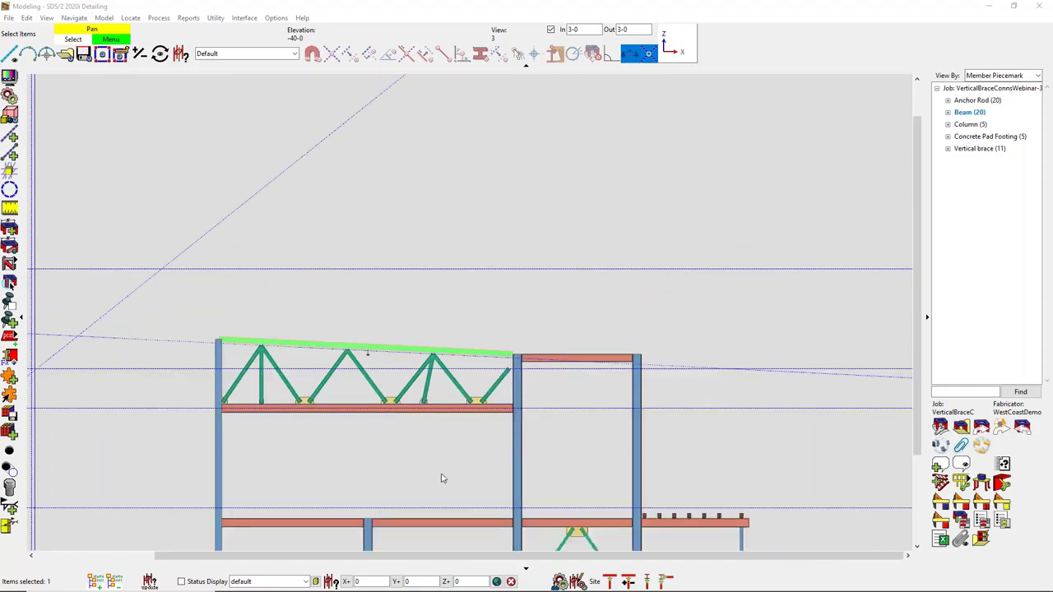
pyautogui.middleClick(441, 477)
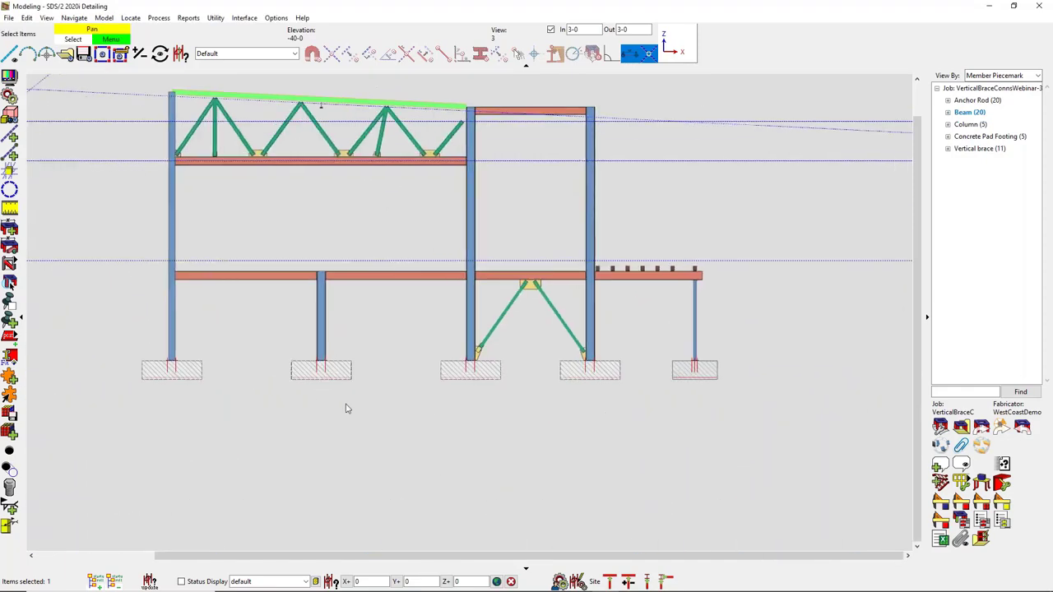
pyautogui.click(551, 30)
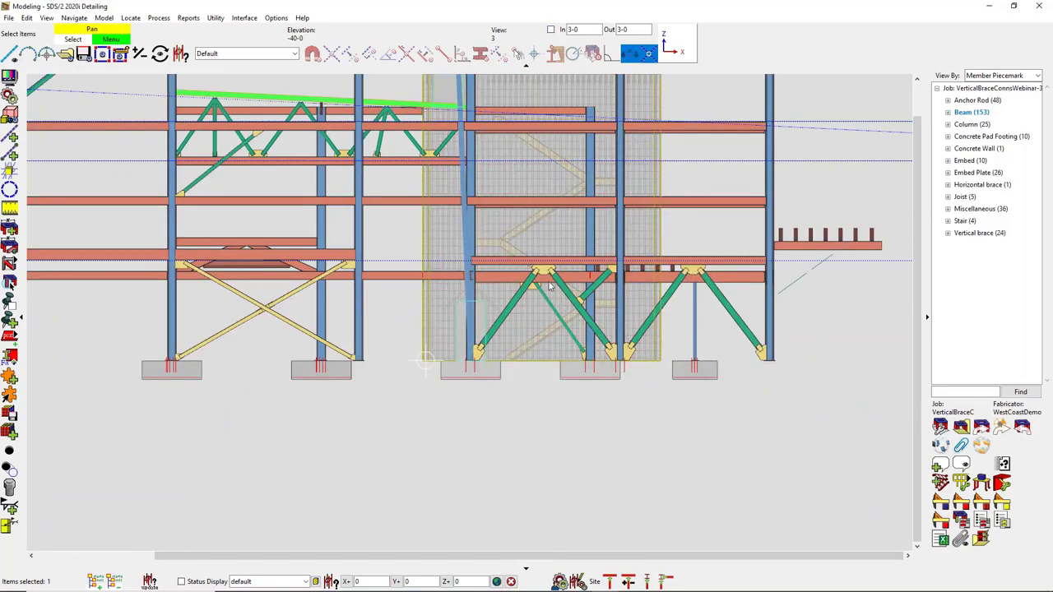
pyautogui.scroll(6, 465, 362)
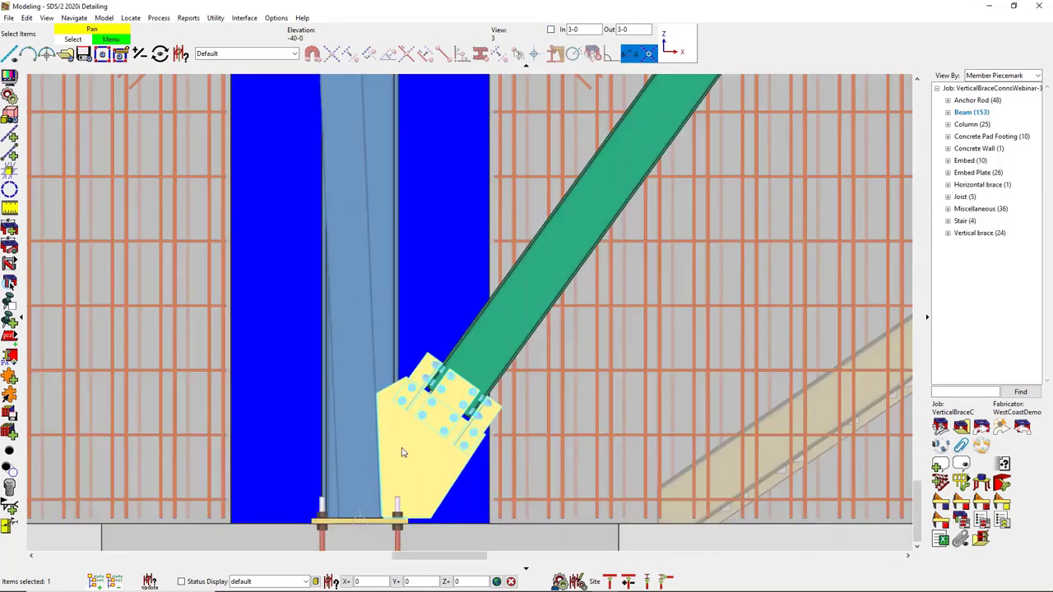
pyautogui.scroll(3, 403, 451)
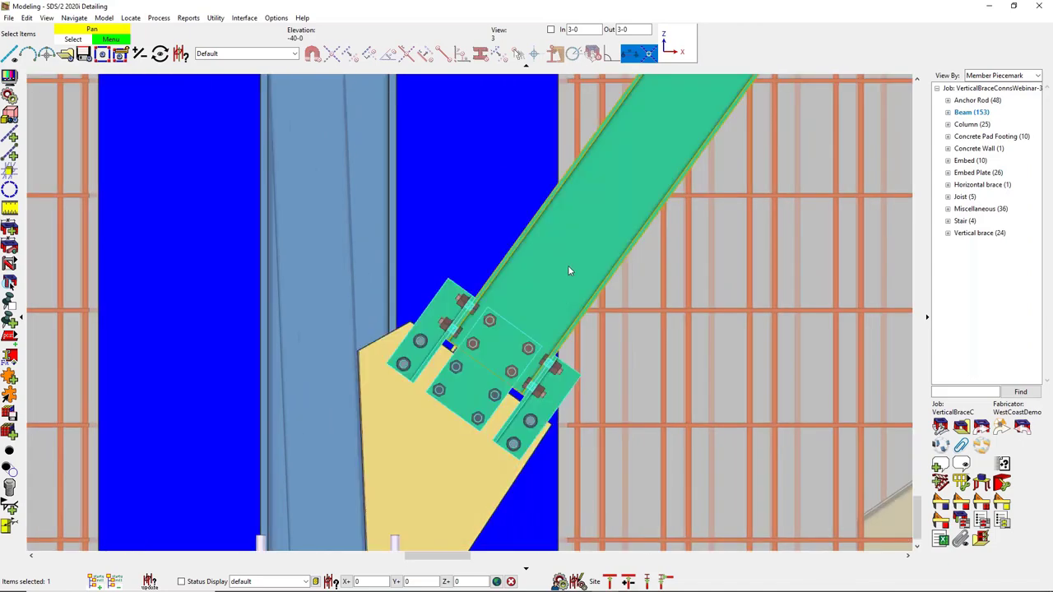
# Step: Show the connection images for the W10x22 brace and set its left-end flange angle's hole spacing along the brace to 3.25 for the gusset connection
pyautogui.doubleClick(465, 427)
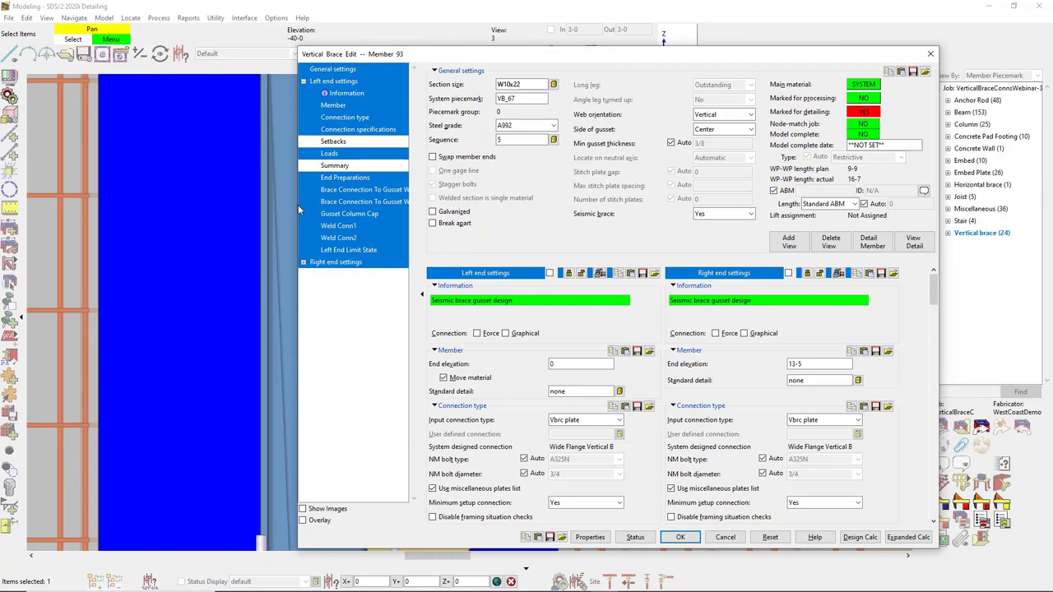
pyautogui.moveTo(298, 205); pyautogui.dragTo(238, 205)
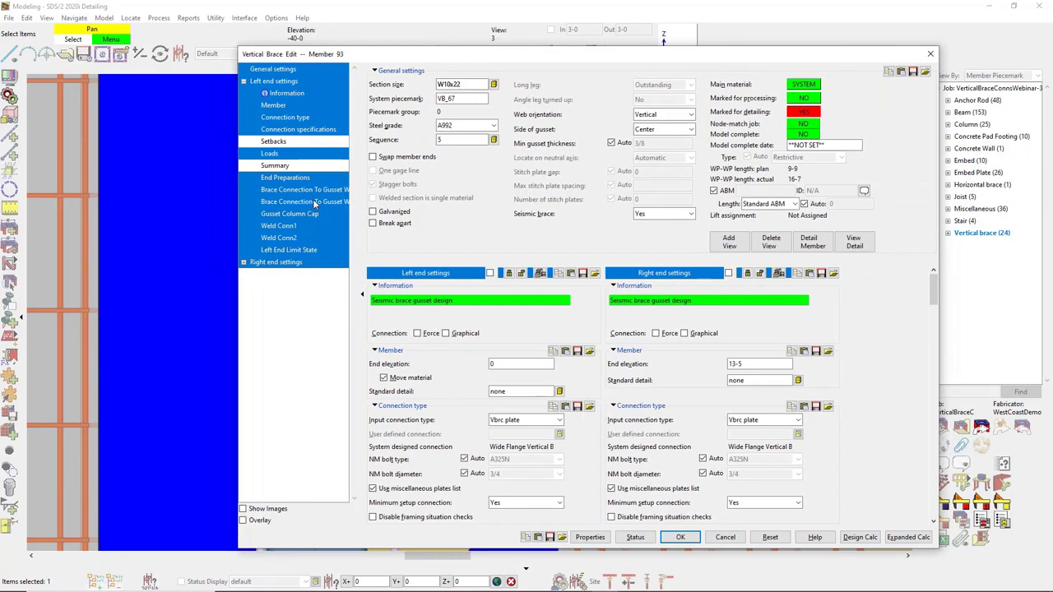
pyautogui.click(313, 192)
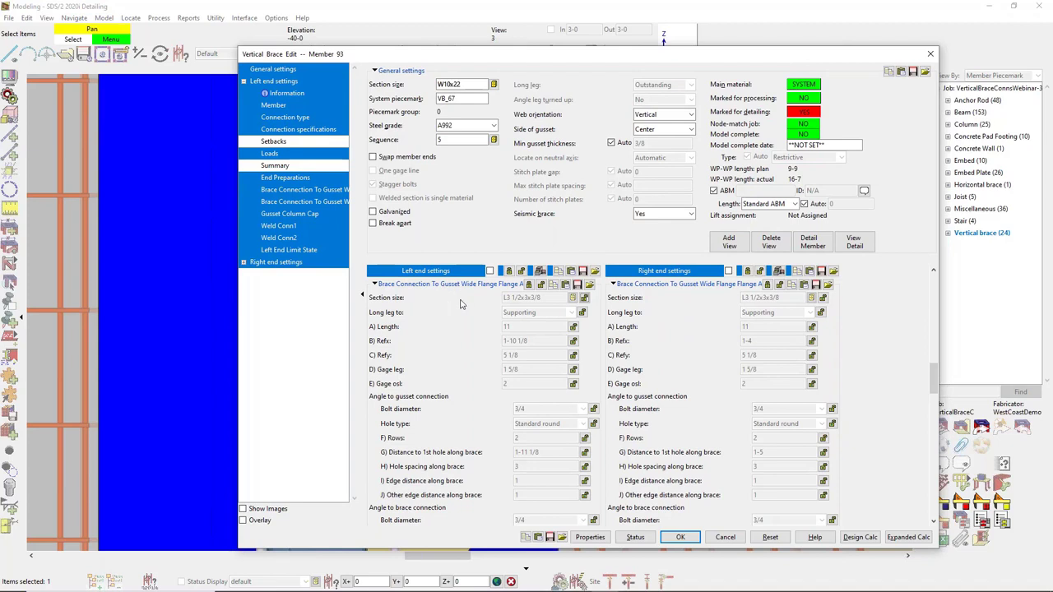
pyautogui.click(243, 509)
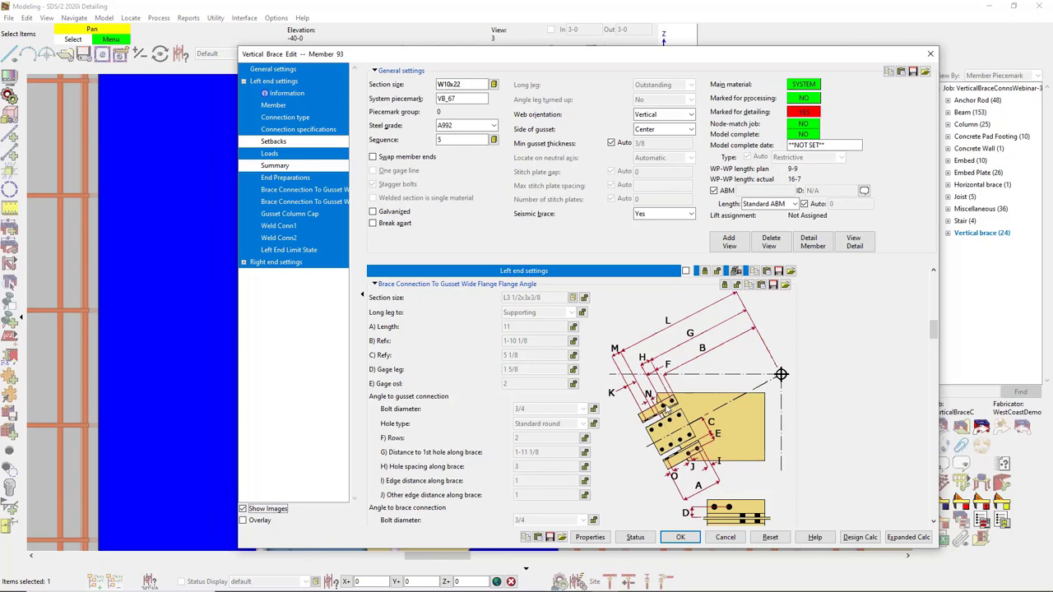
pyautogui.click(548, 467)
pyautogui.write('.25')
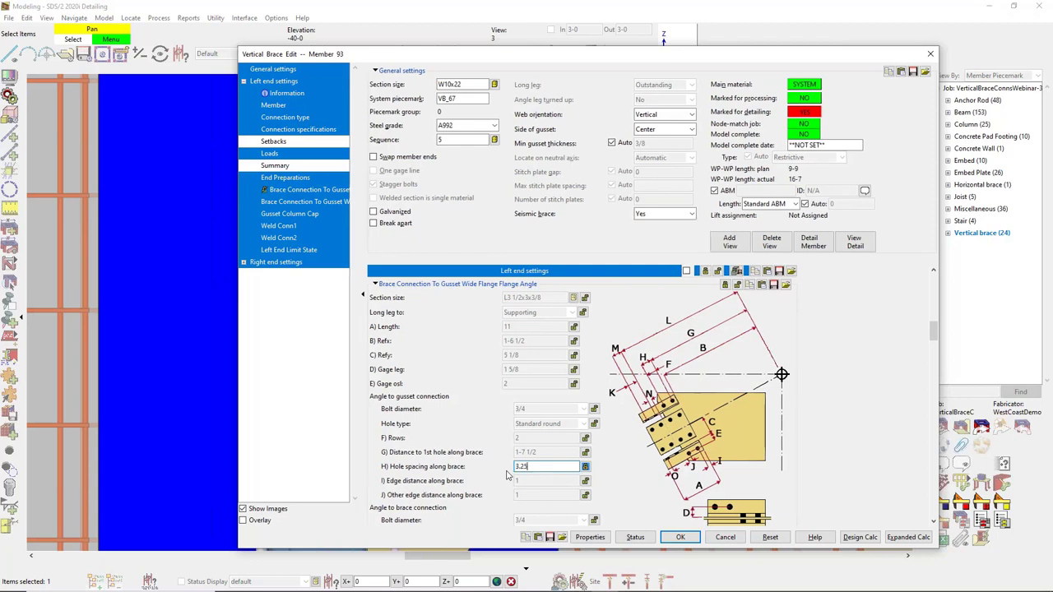
pyautogui.press('Return')
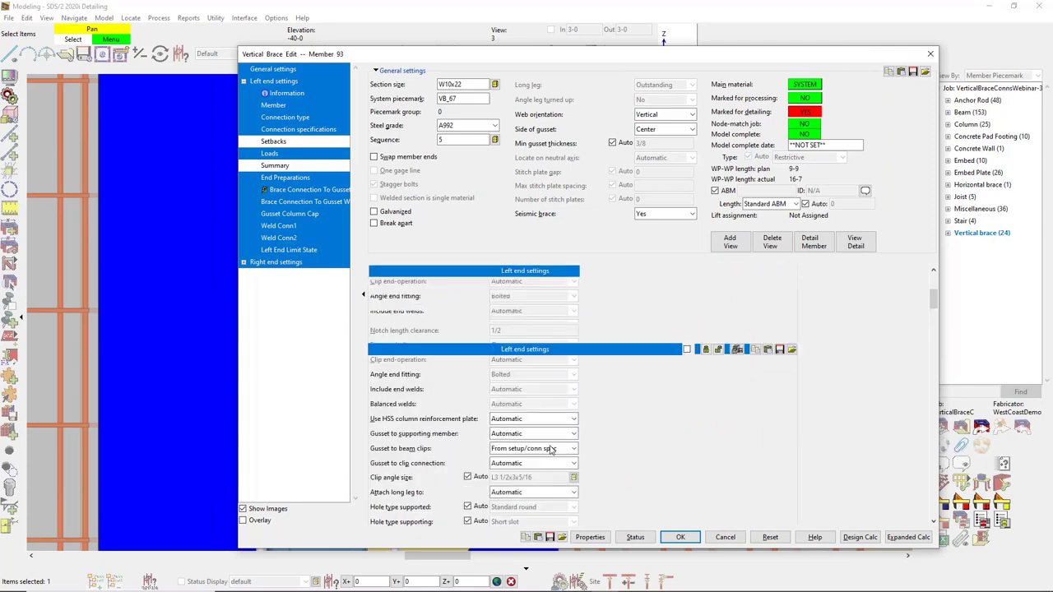
pyautogui.click(678, 537)
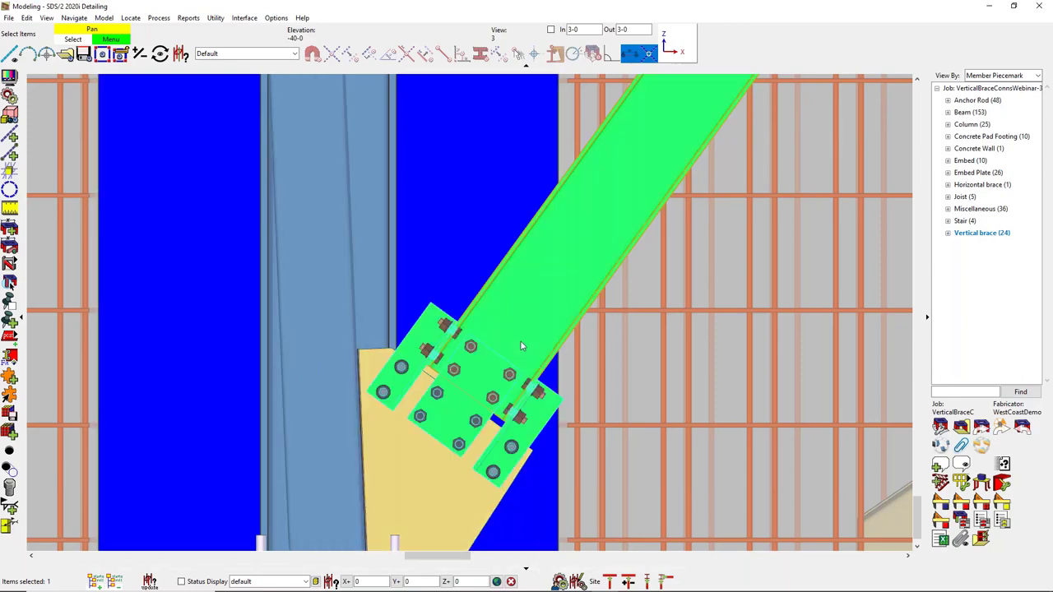
# Step: Reopen the W10x22 brace and examine its left-end flange angle dimensions and hole spacings for the gusset and brace connections
pyautogui.click(518, 337)
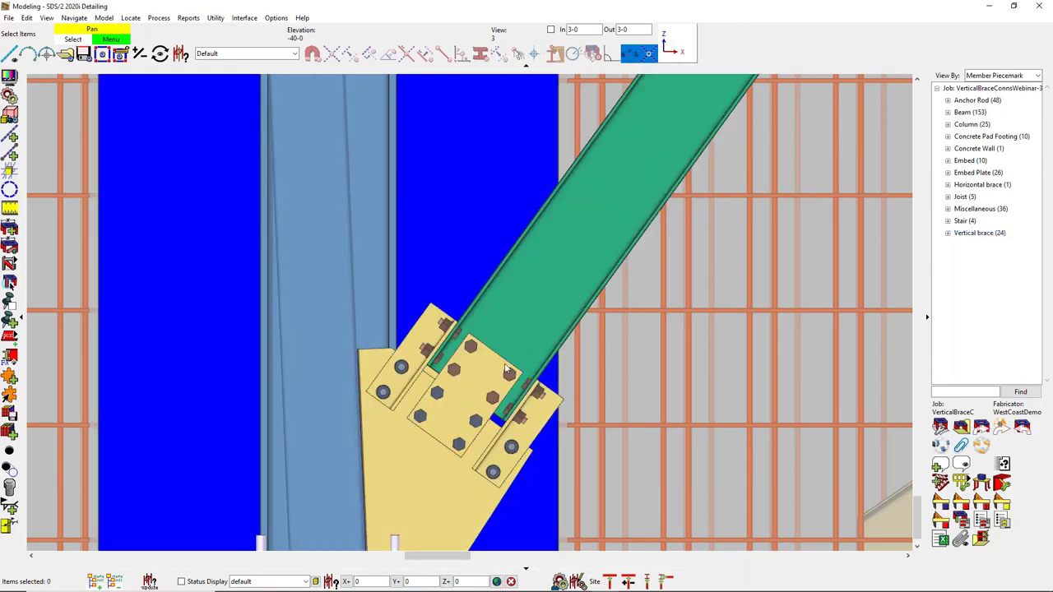
pyautogui.click(507, 372)
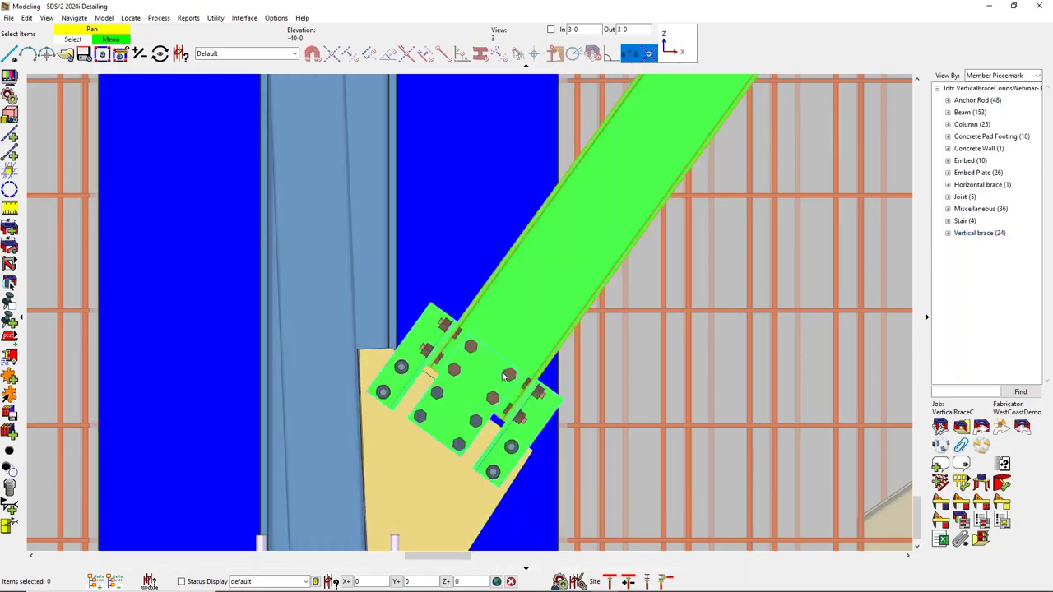
pyautogui.doubleClick(519, 417)
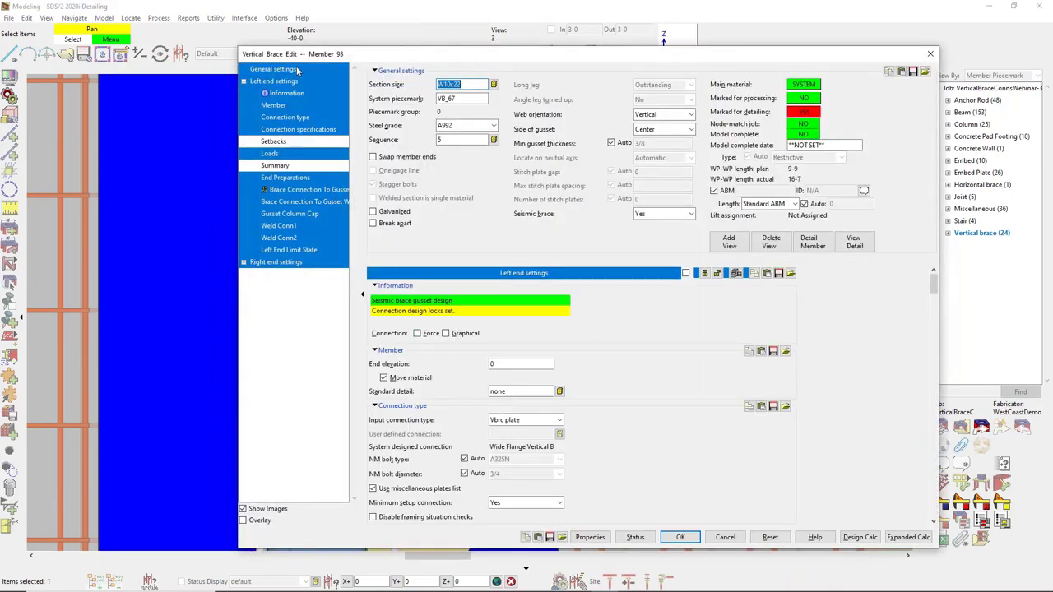
pyautogui.click(290, 192)
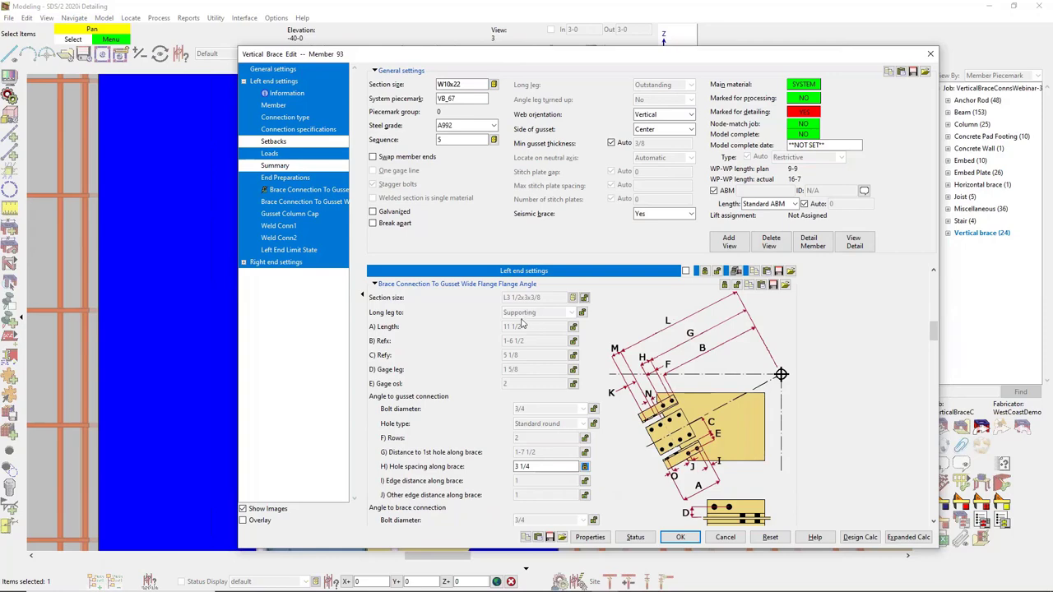
pyautogui.scroll(3, 524, 324)
pyautogui.scroll(-6, 521, 324)
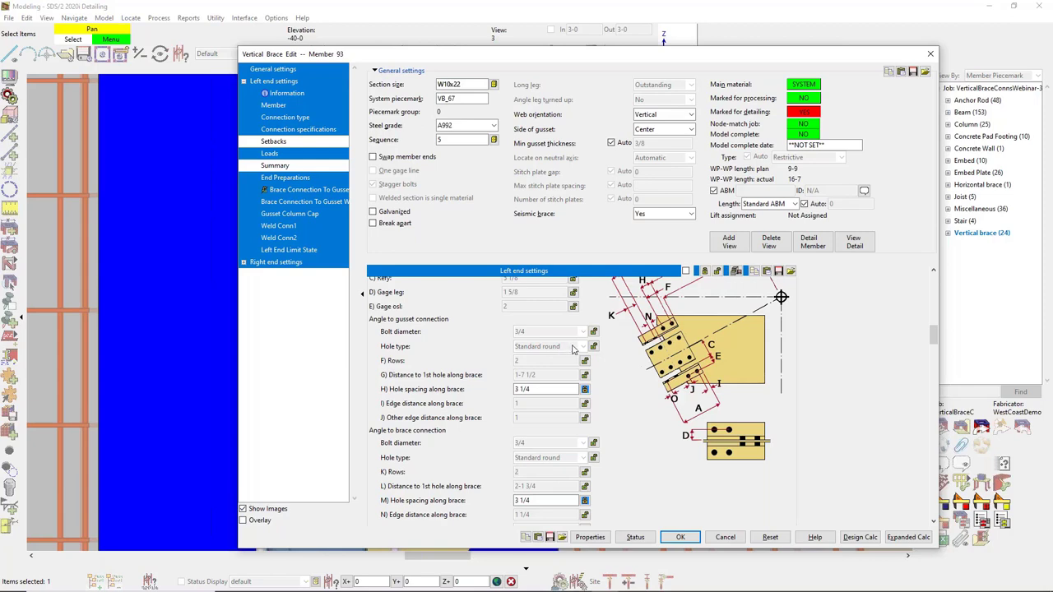
pyautogui.click(91, 285)
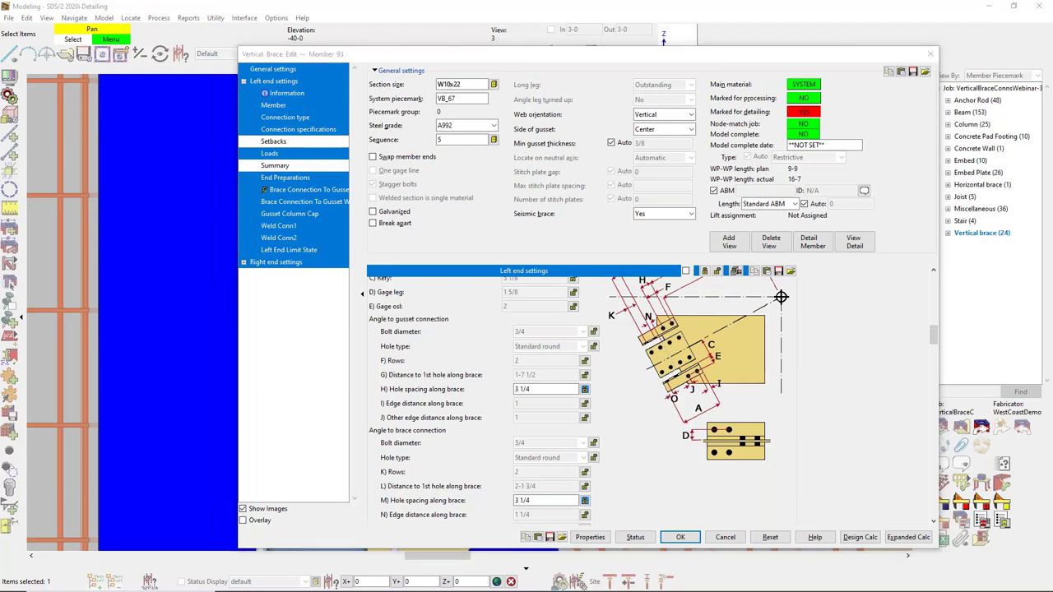